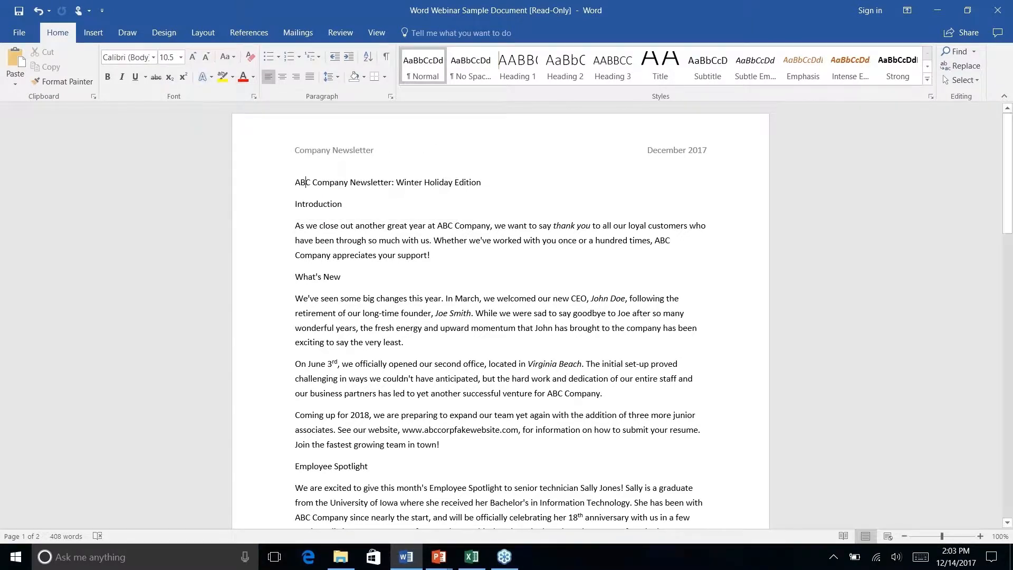
Move the Quick Access Toolbar so that it shows below the ribbon
right_click(264, 79)
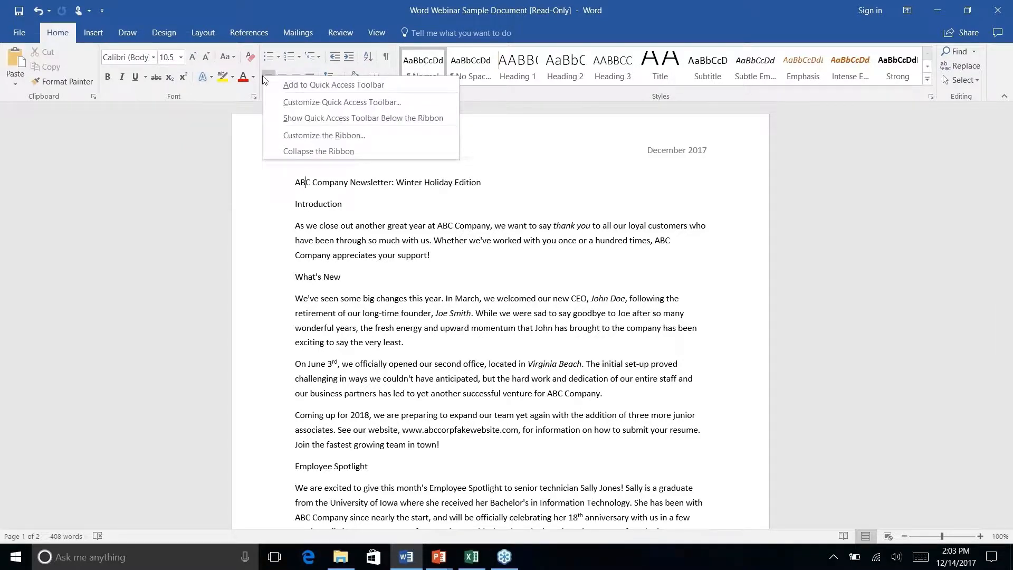
click(346, 119)
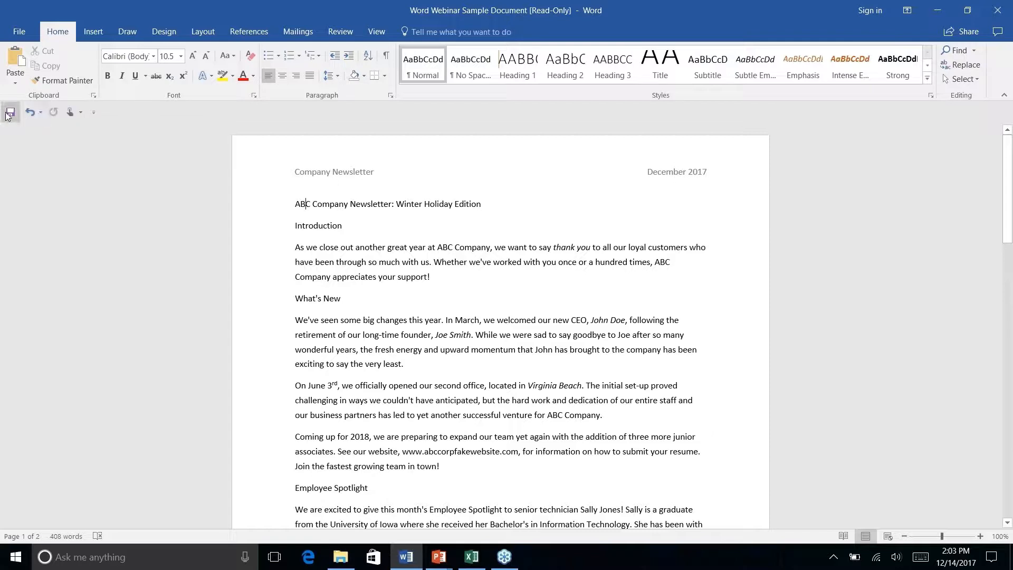
right_click(268, 79)
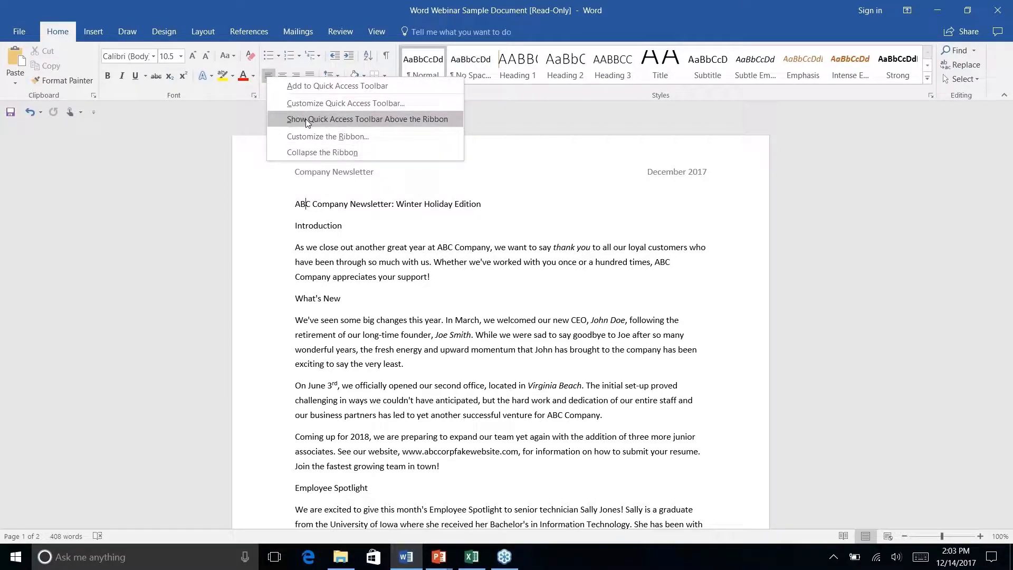
click(122, 109)
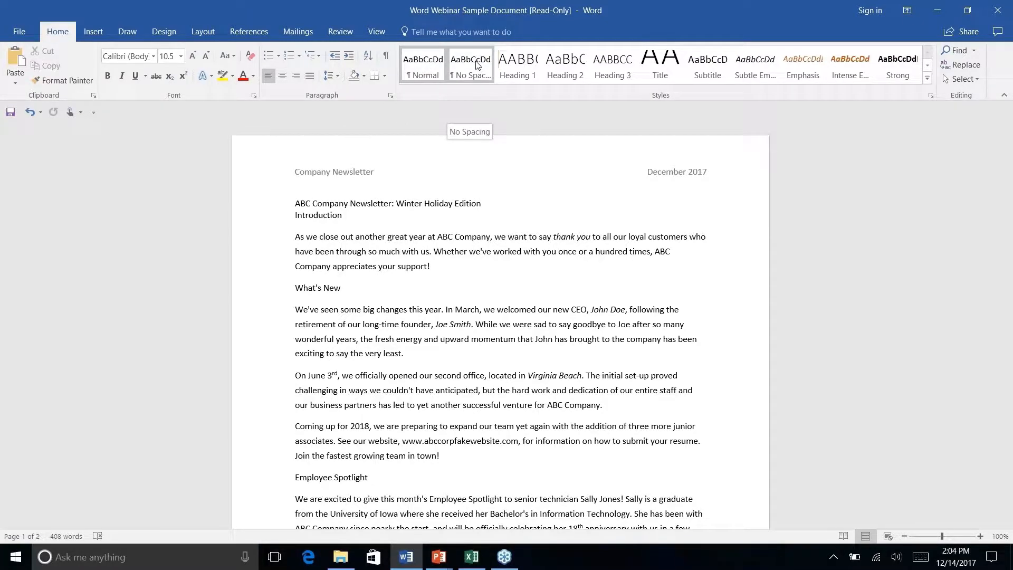
right_click(659, 68)
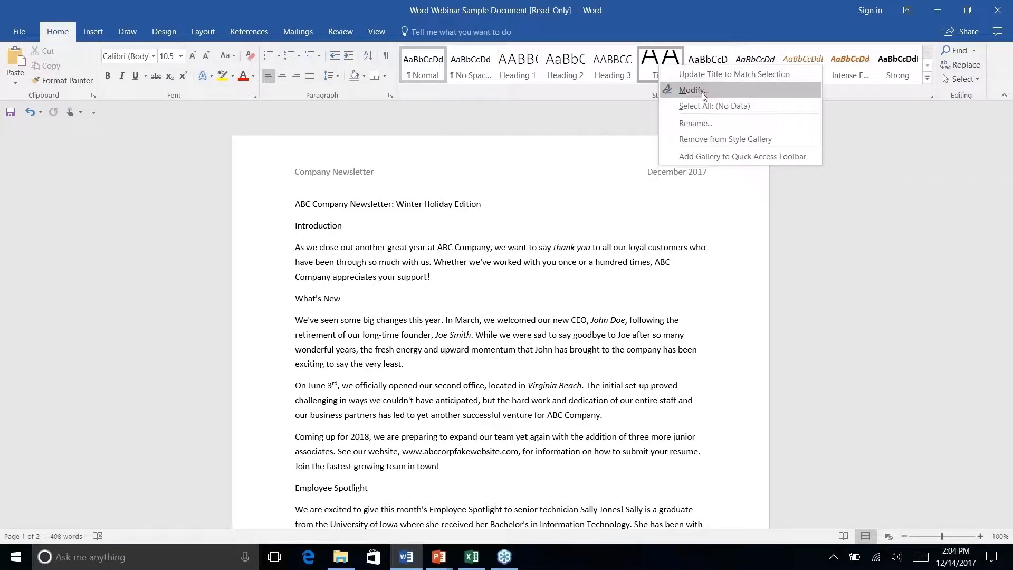
right_click(278, 58)
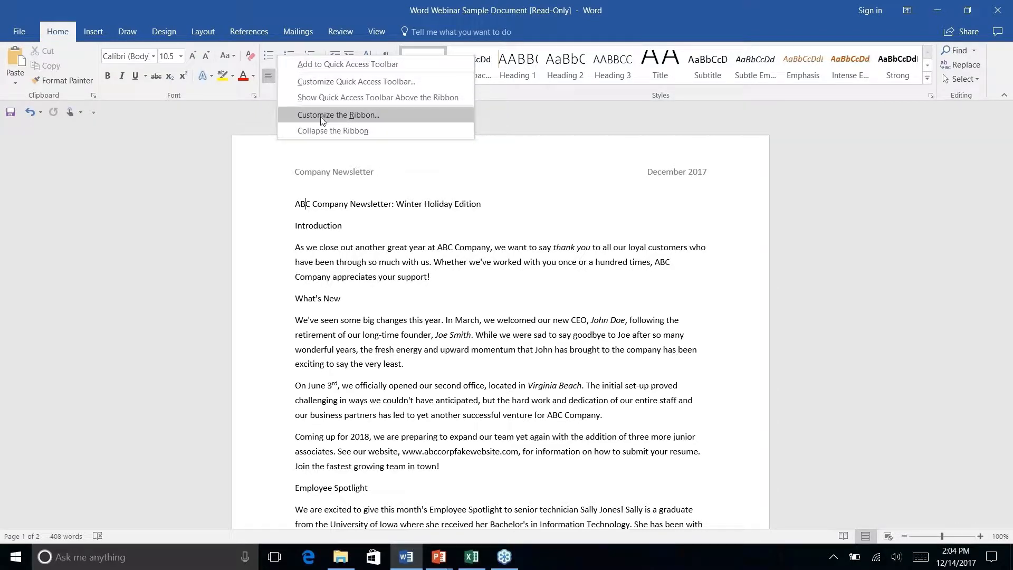
click(111, 109)
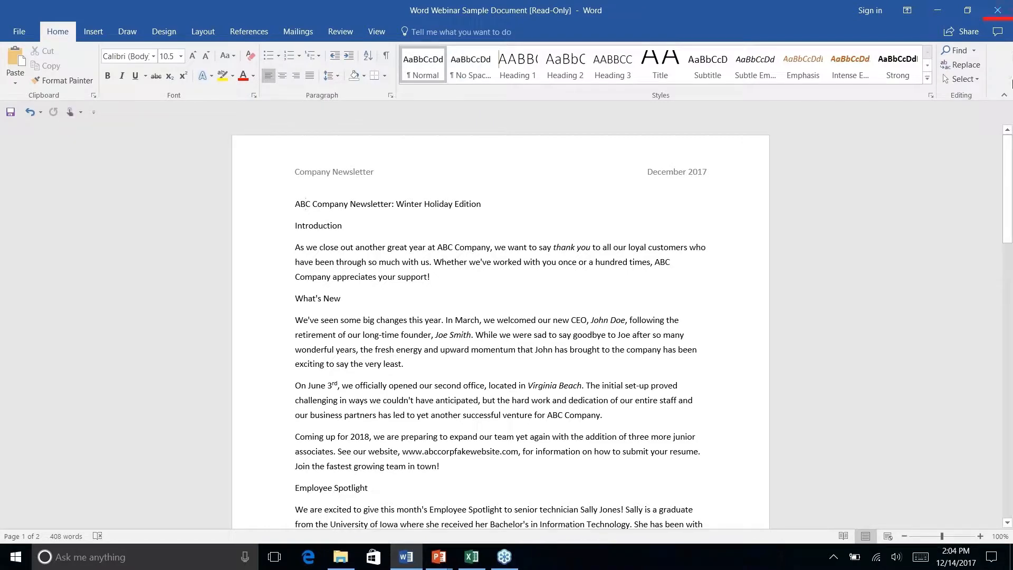
Collapse the ribbon so only its tab names show, and temporarily reveal the View commands
click(1004, 96)
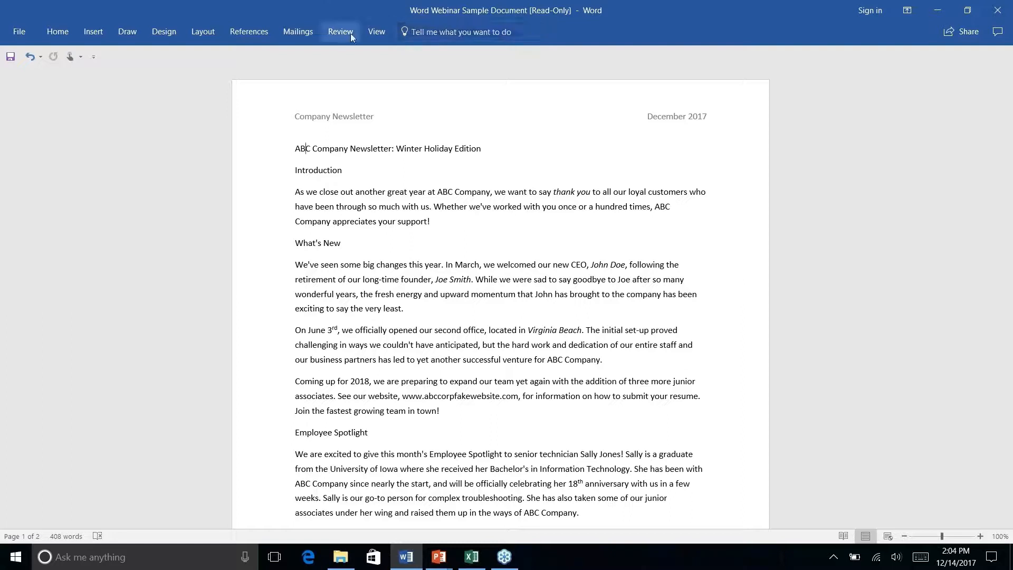
click(378, 32)
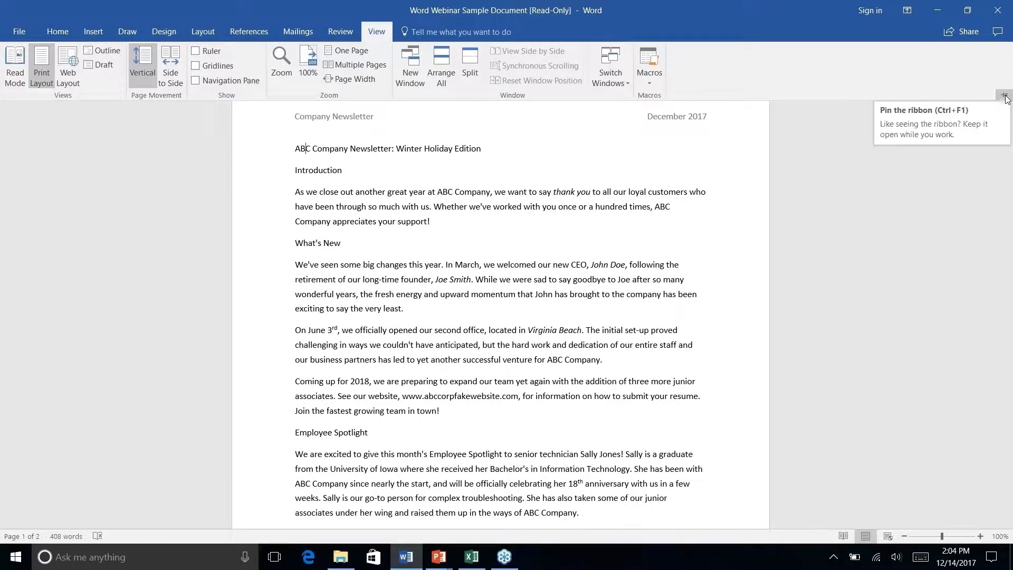
click(377, 33)
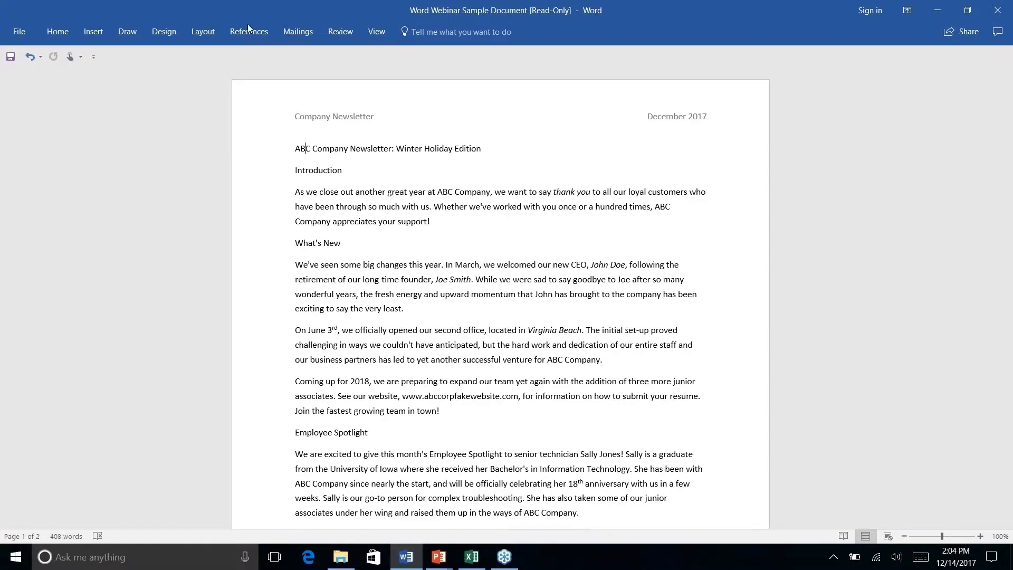
click(168, 34)
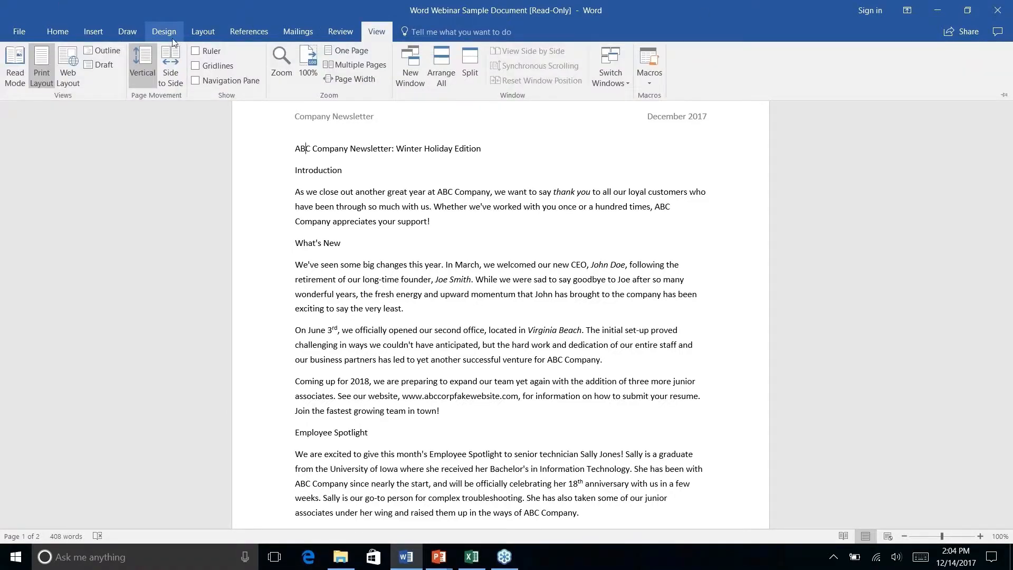
Examine the ribbon's Home, Insert, Draw, Design, Layout and References command sets one after another, ending on Home
click(70, 32)
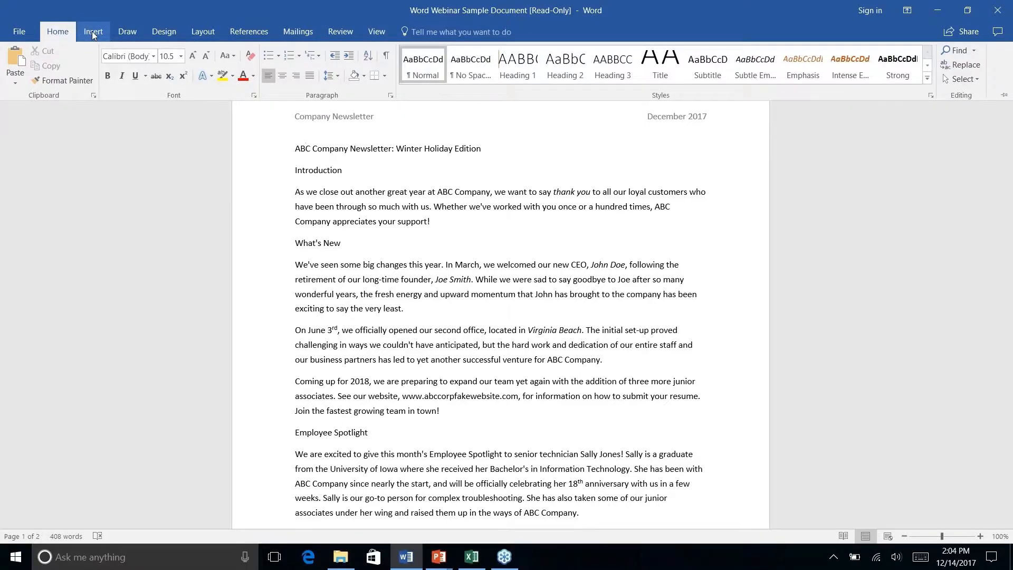
click(93, 33)
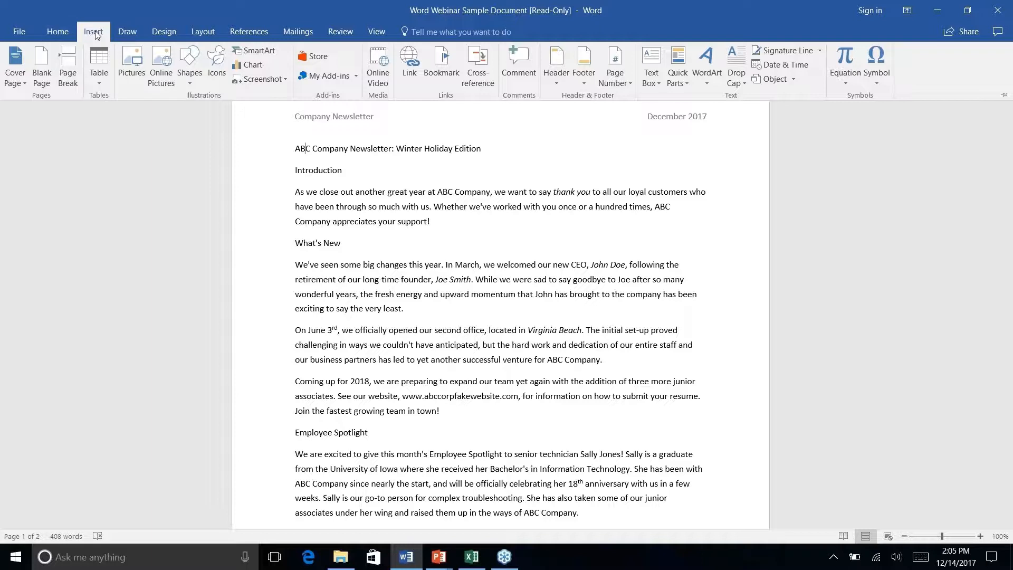
click(132, 38)
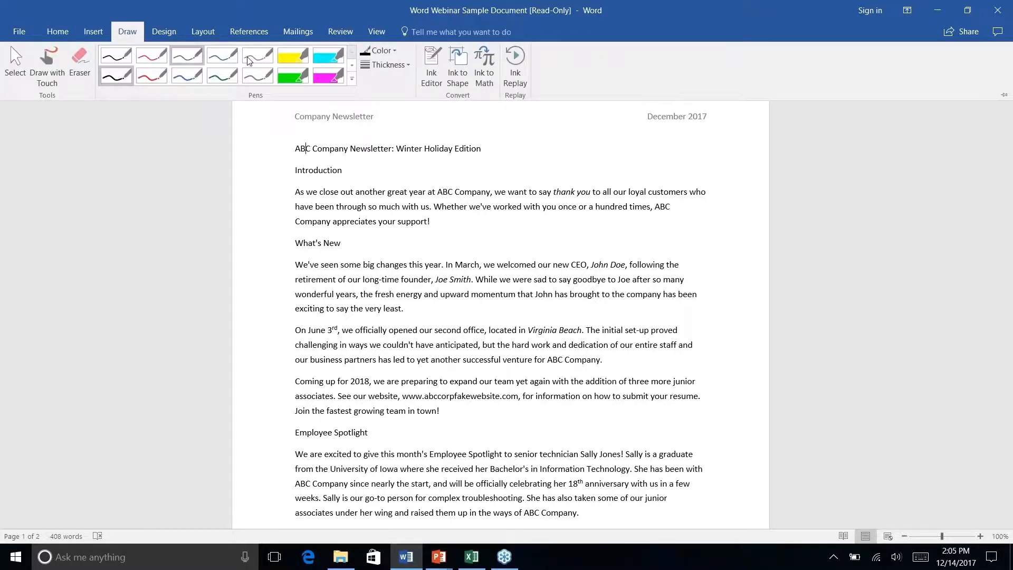
click(156, 33)
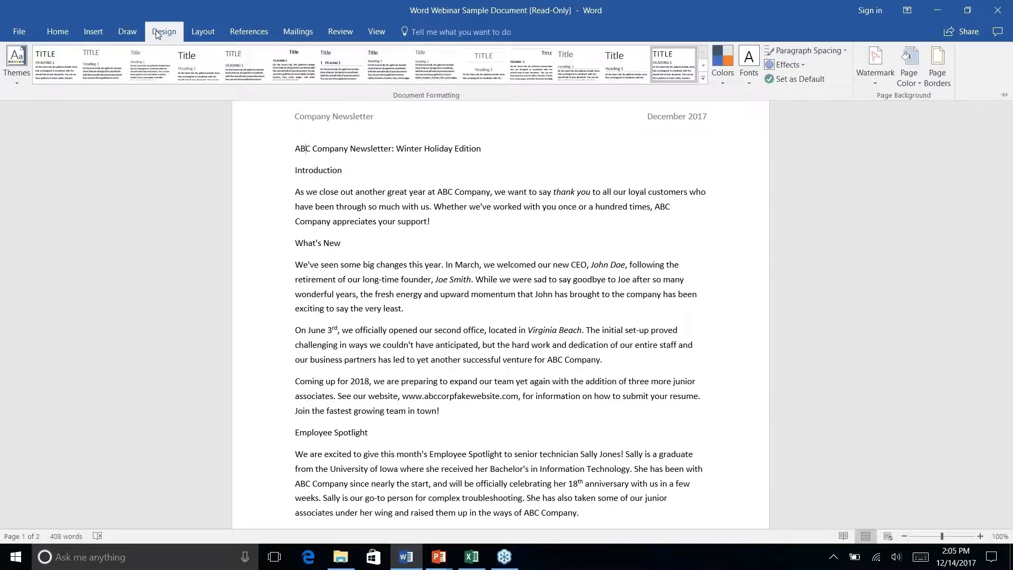
click(207, 33)
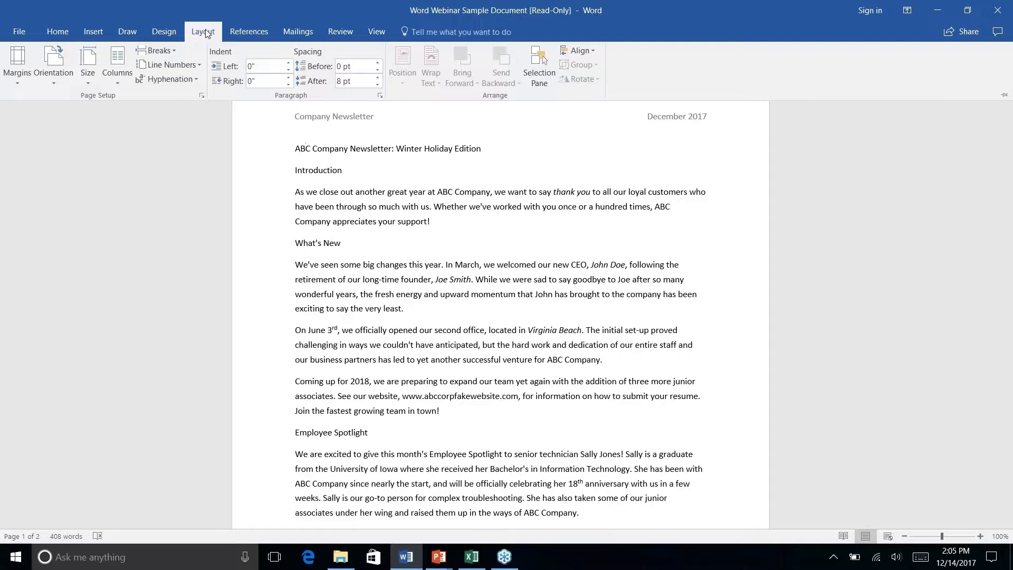
click(253, 34)
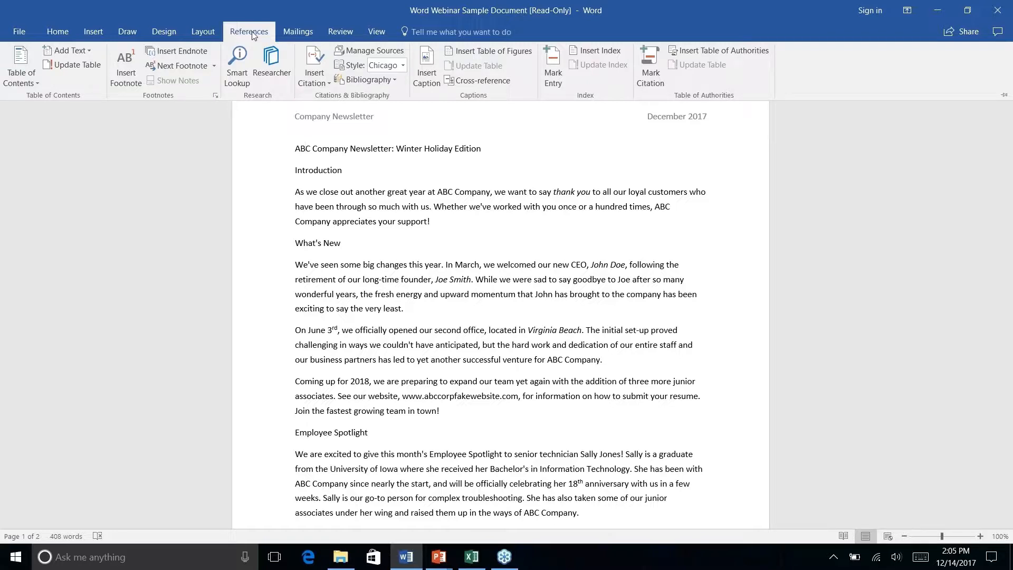
click(66, 38)
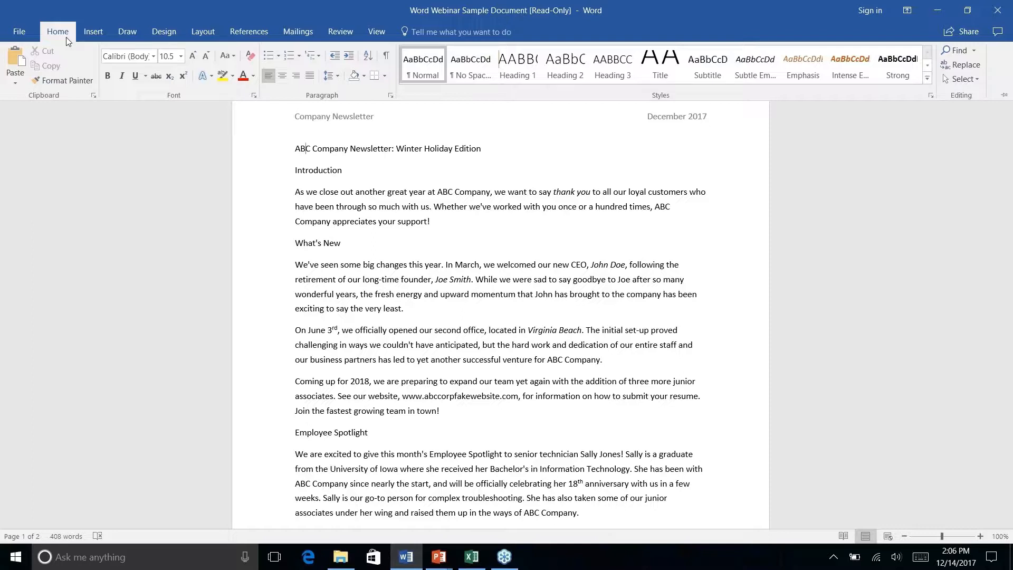
Open the ribbon customization options and look through the list of popular commands
right_click(229, 78)
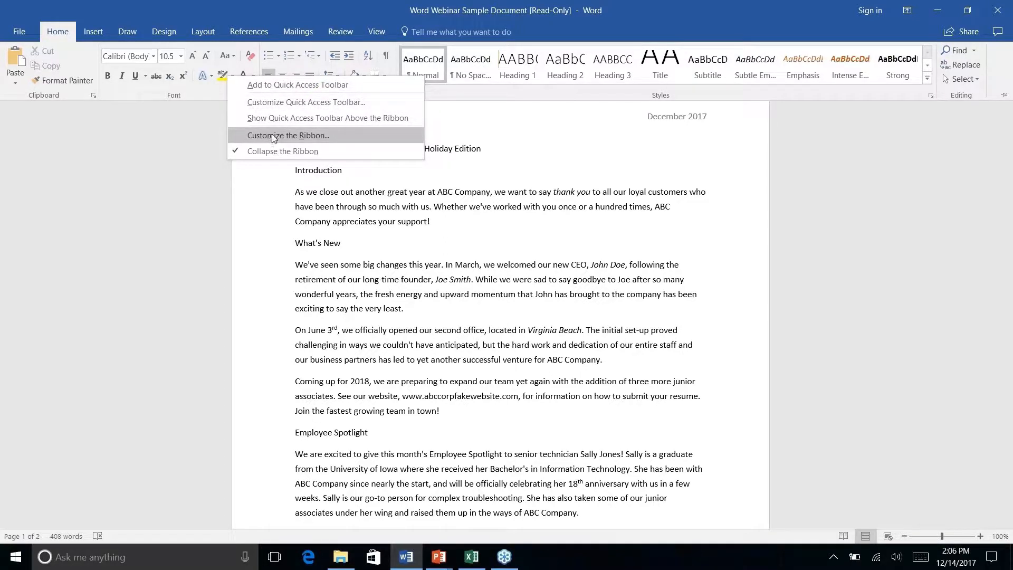
click(336, 131)
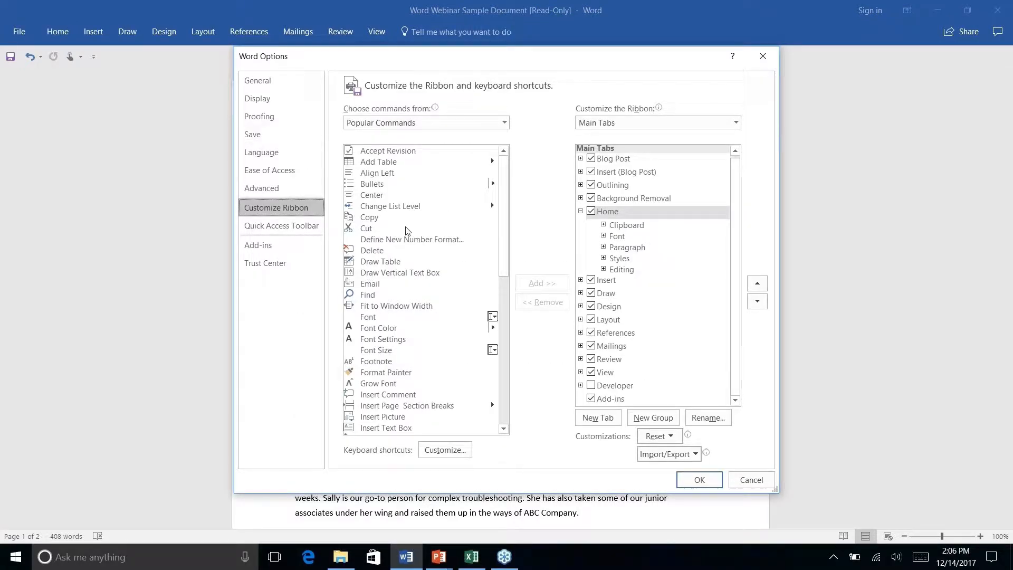
drag(503, 196, 486, 365)
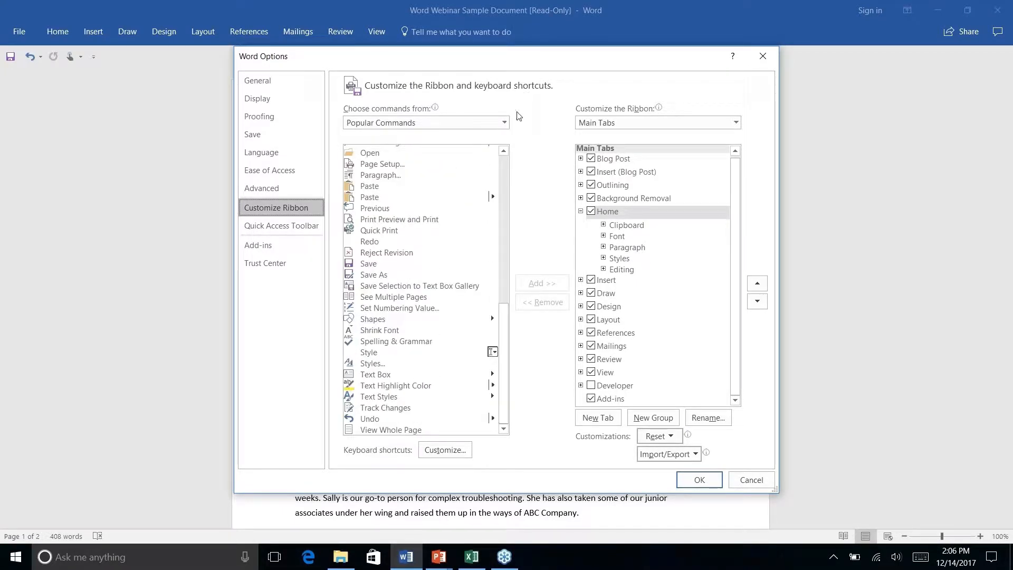
Browse the commands not in the ribbon and close the options without changing anything
click(504, 123)
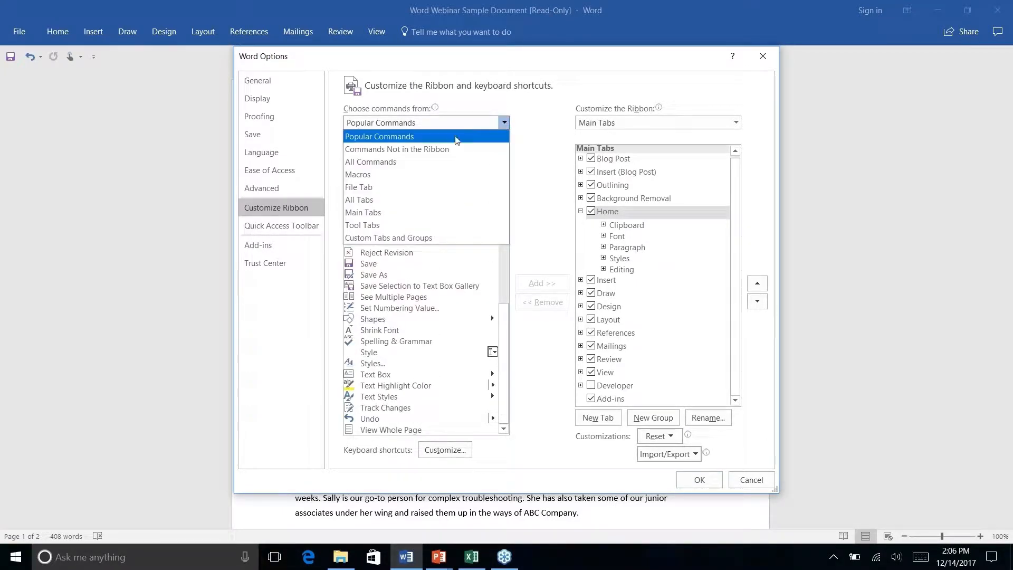
click(437, 151)
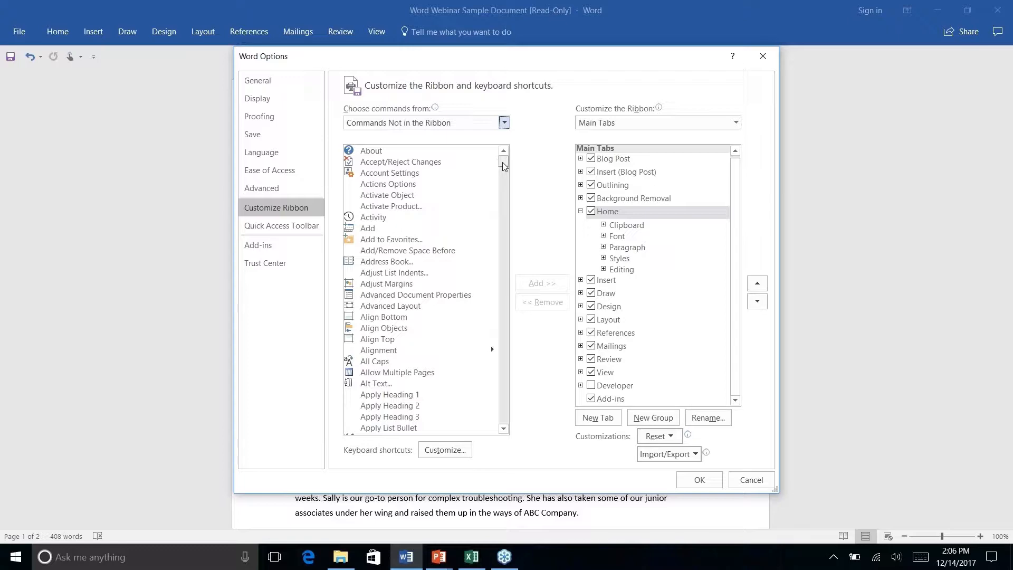
drag(505, 160, 499, 278)
scroll(434, 299, down, 4)
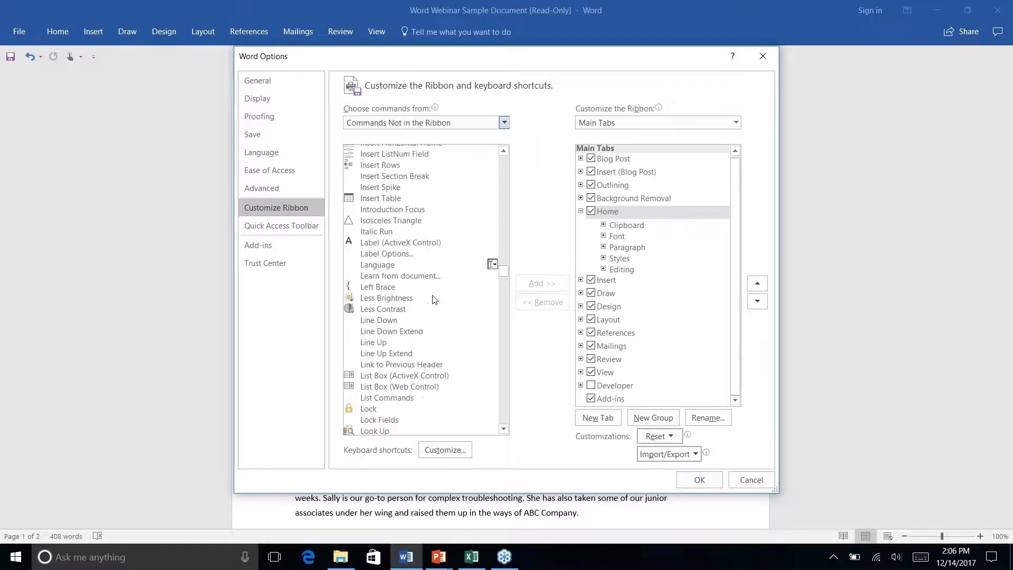
scroll(433, 299, up, 9)
scroll(434, 299, up, 15)
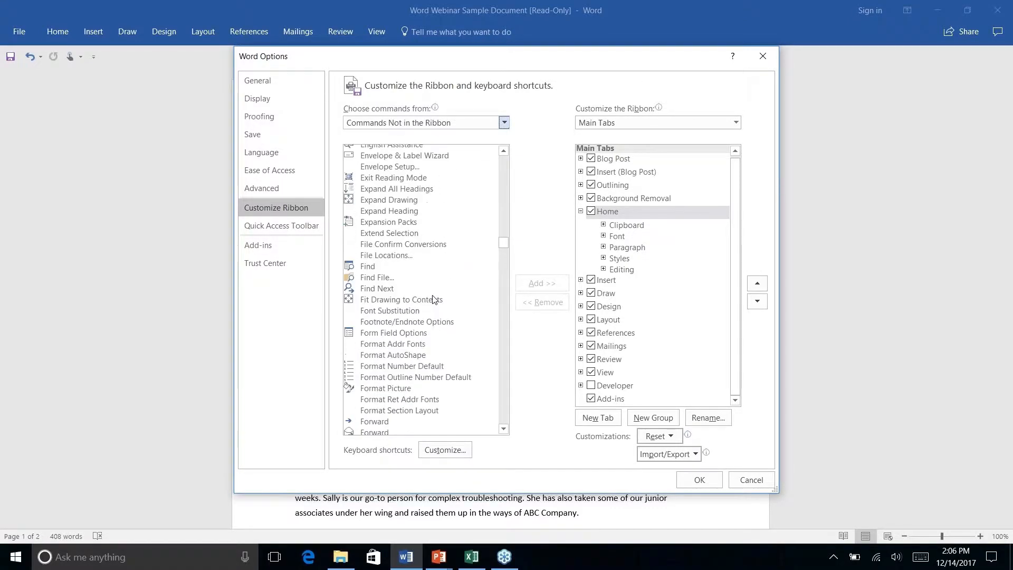
click(762, 56)
click(439, 33)
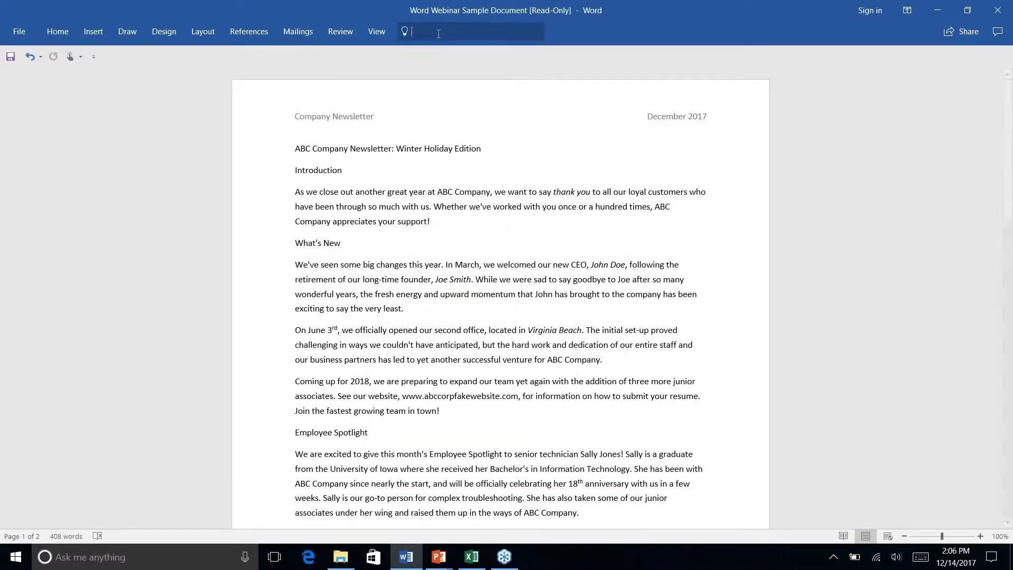
click(619, 29)
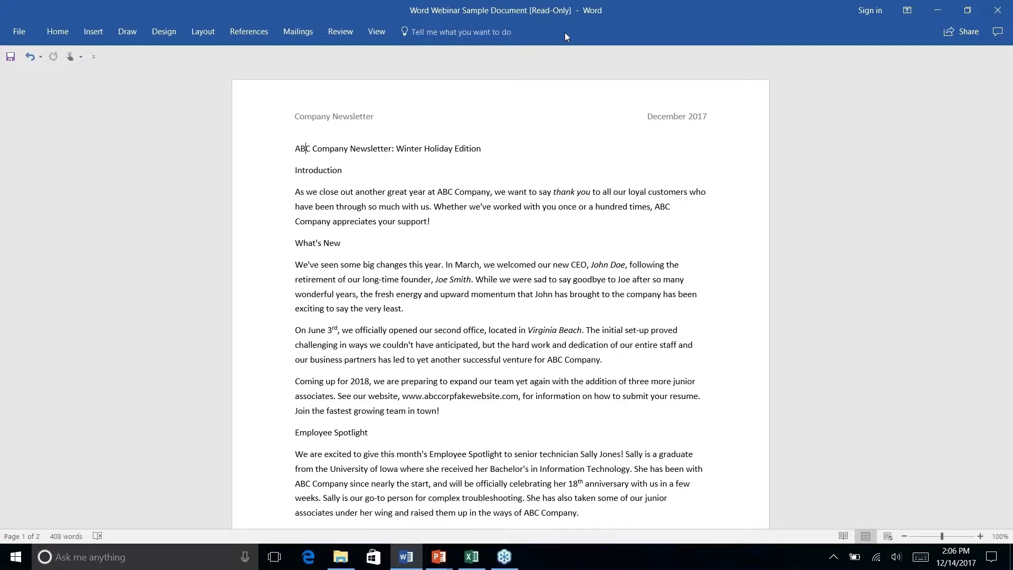
click(475, 32)
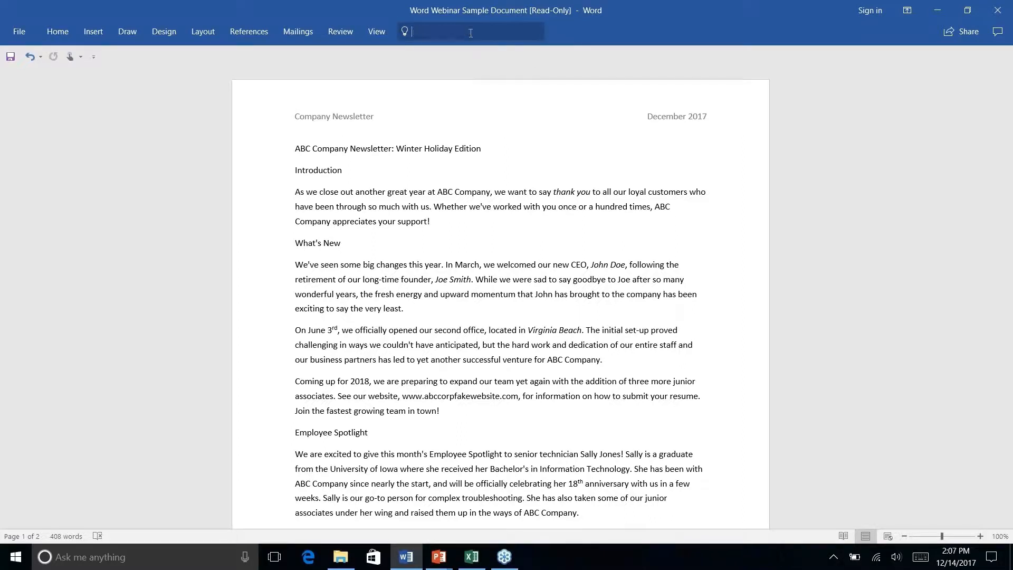
click(593, 26)
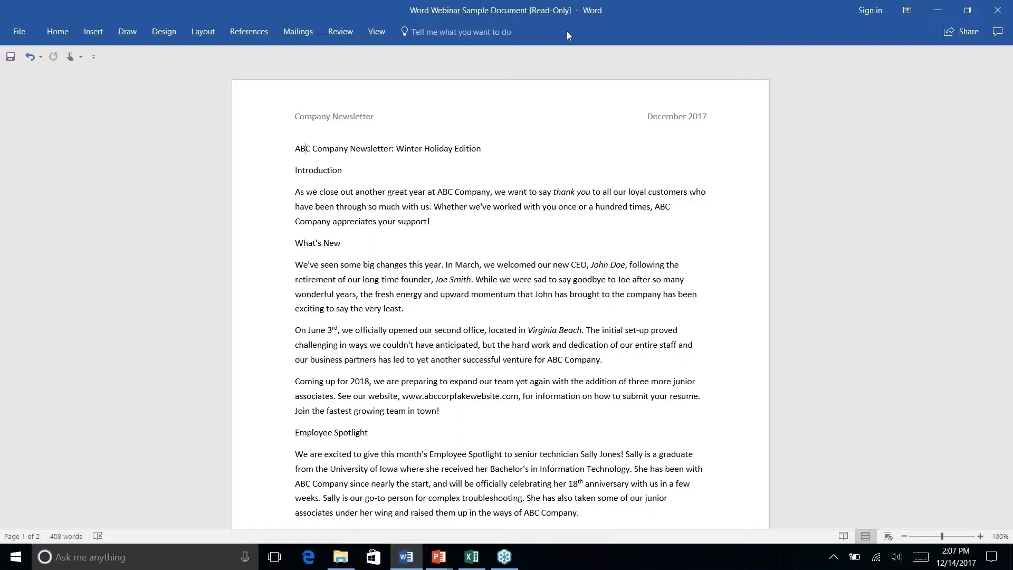
Search the commands for "add link", open Add a Hyperlink from the suggestions, and close its dialog without inserting a link
key(alt+q)
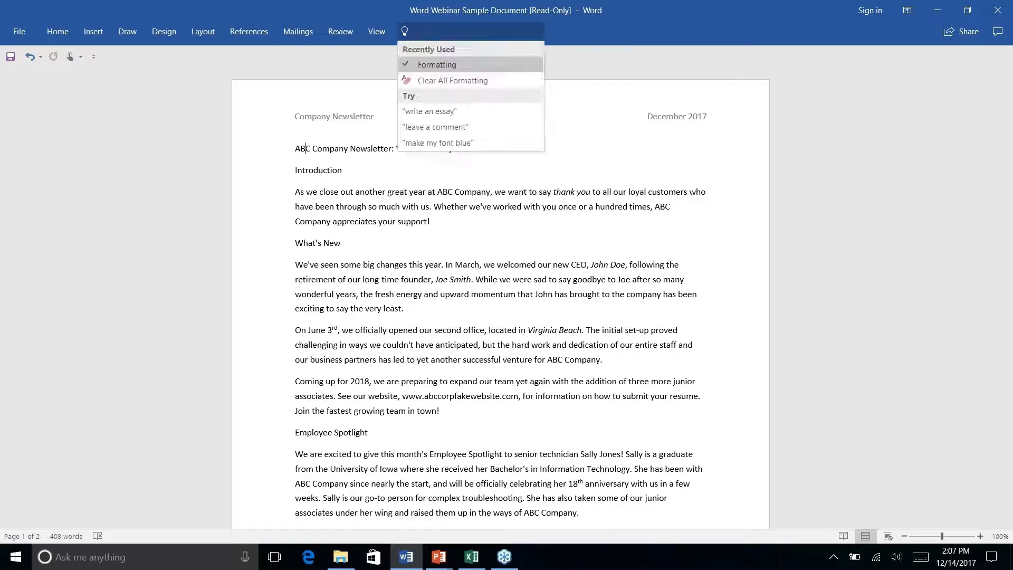
text(add link)
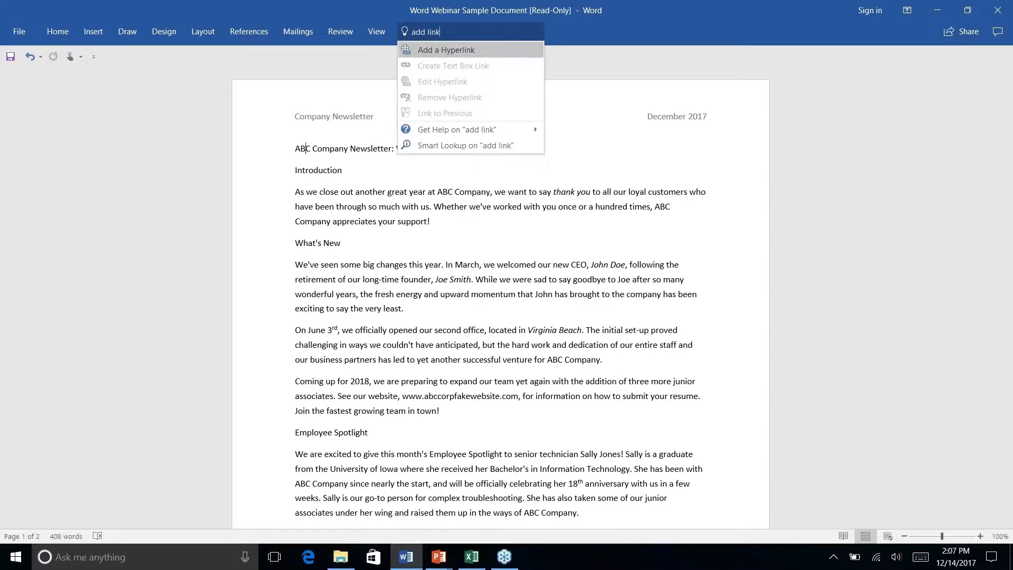
click(498, 49)
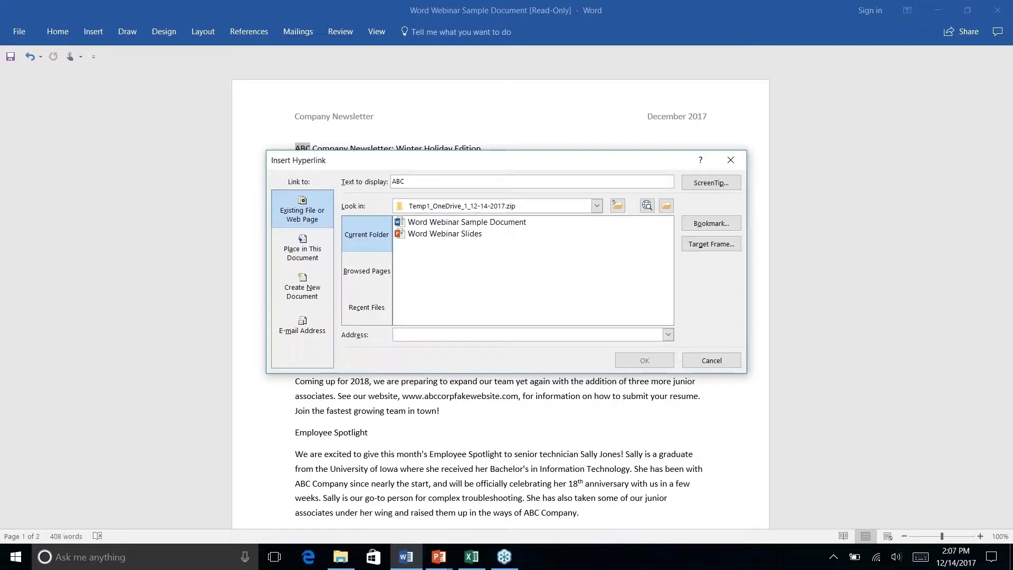
click(730, 159)
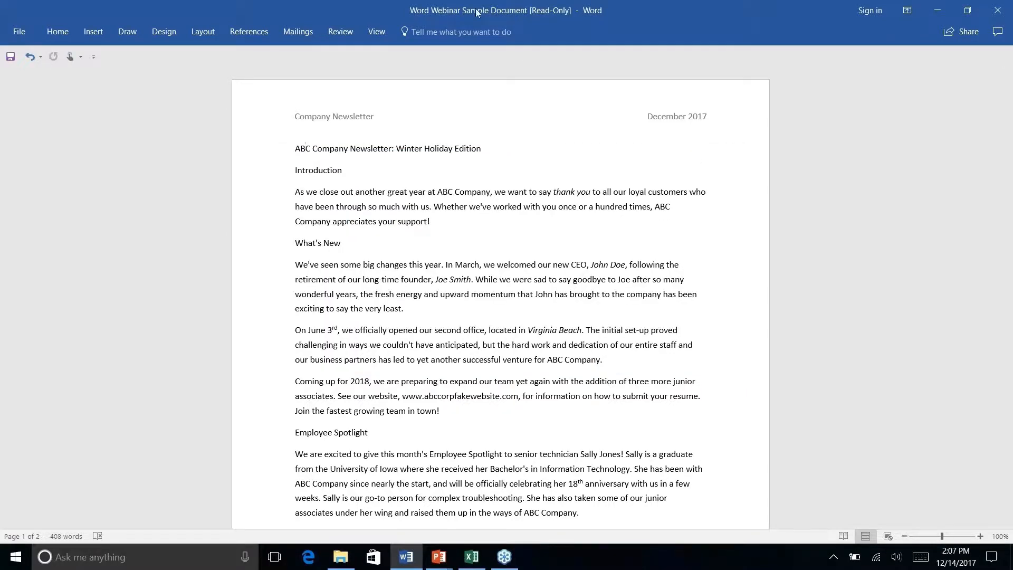
Check the recently used commands in the Tell Me search and dismiss the list
click(463, 33)
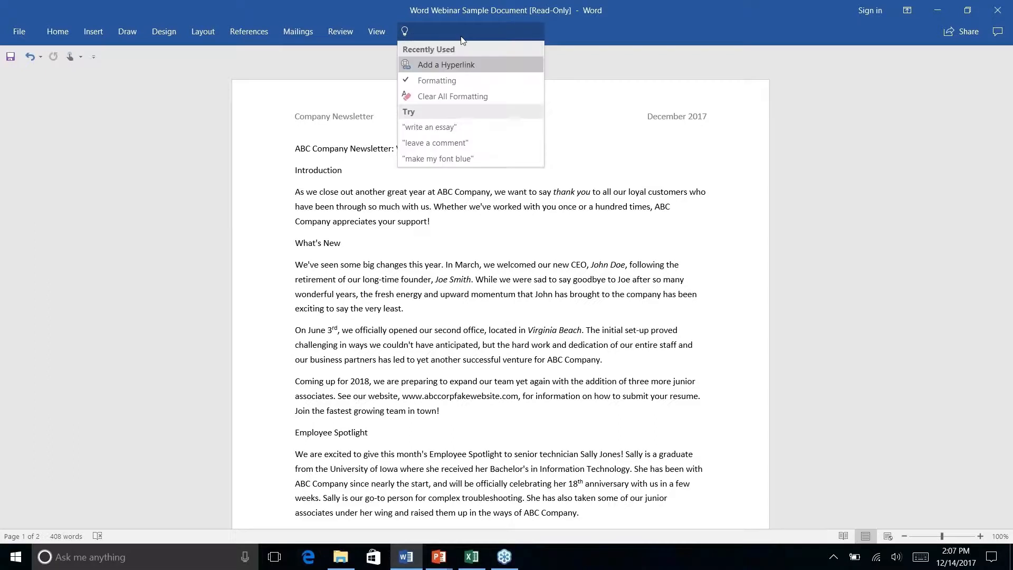
click(710, 64)
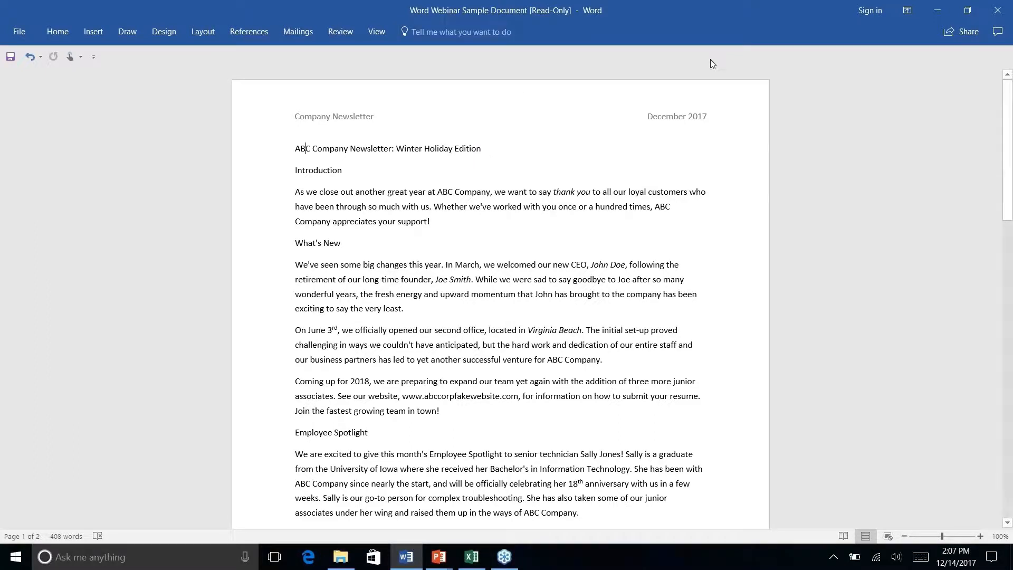
Look over the Home commands and read through the newsletter from its introduction to the closing address, including the History Lesson section
click(57, 33)
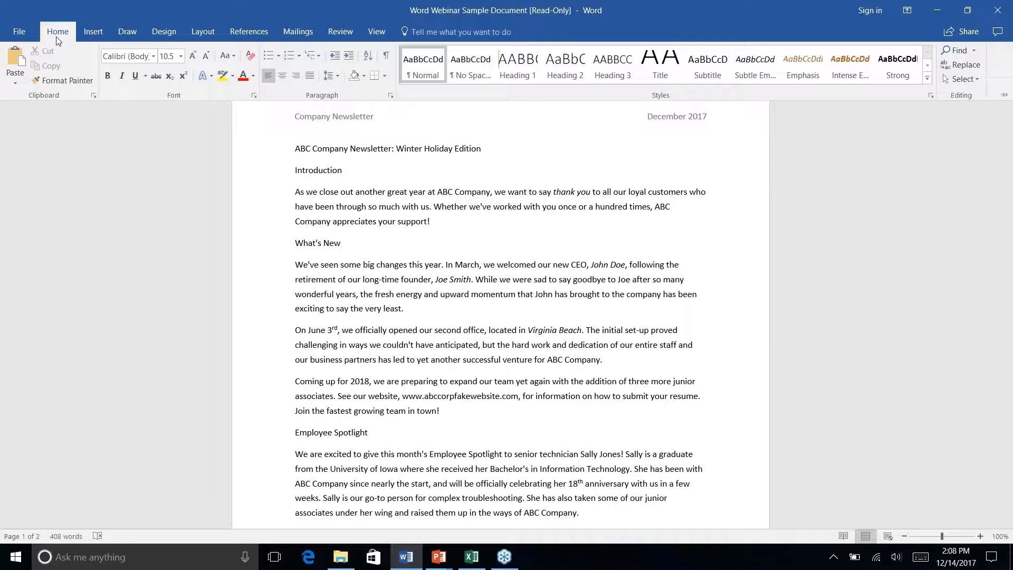
key(alt+Tab)
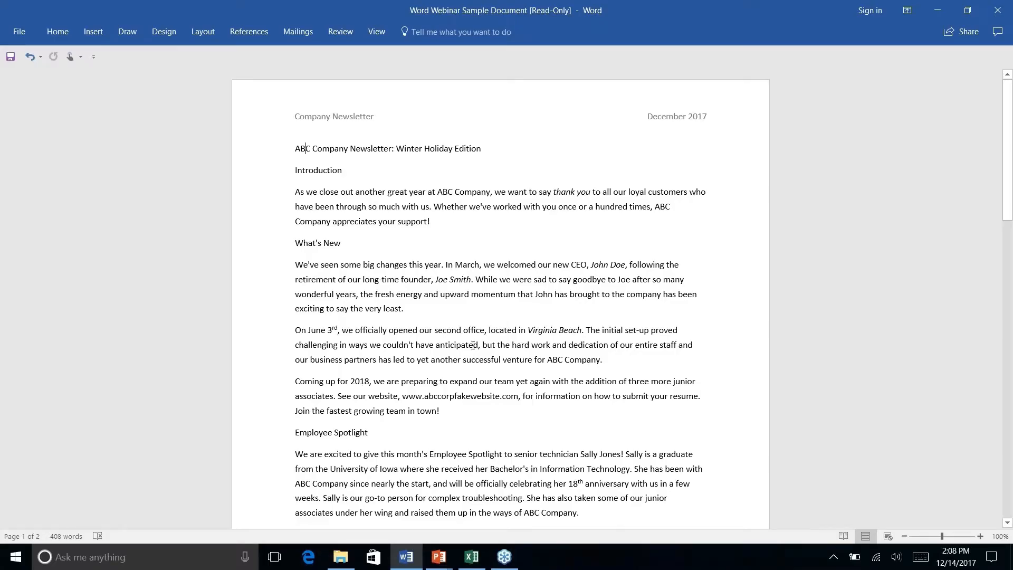
scroll(473, 345, down, 15)
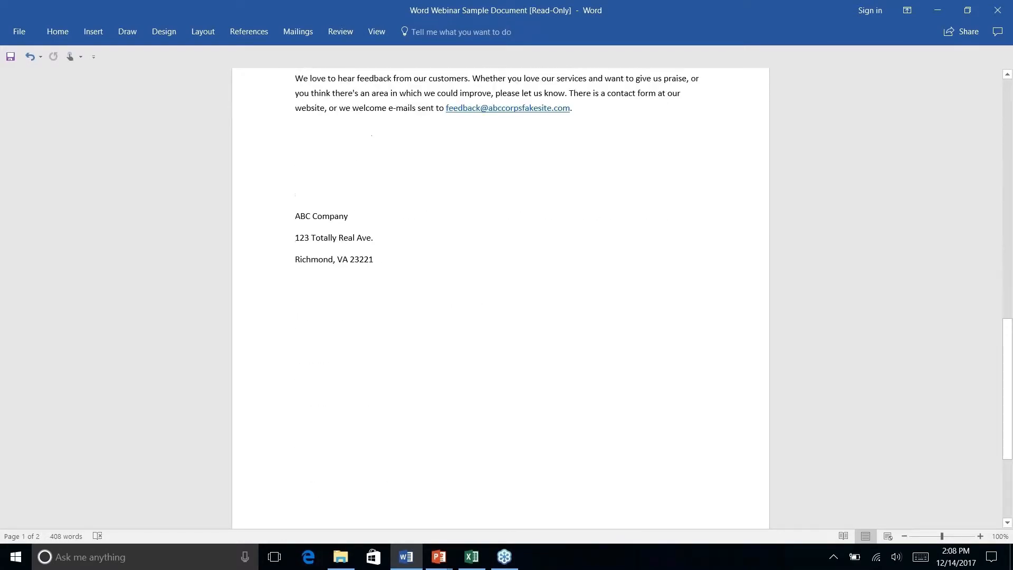
scroll(500, 298, up, 15)
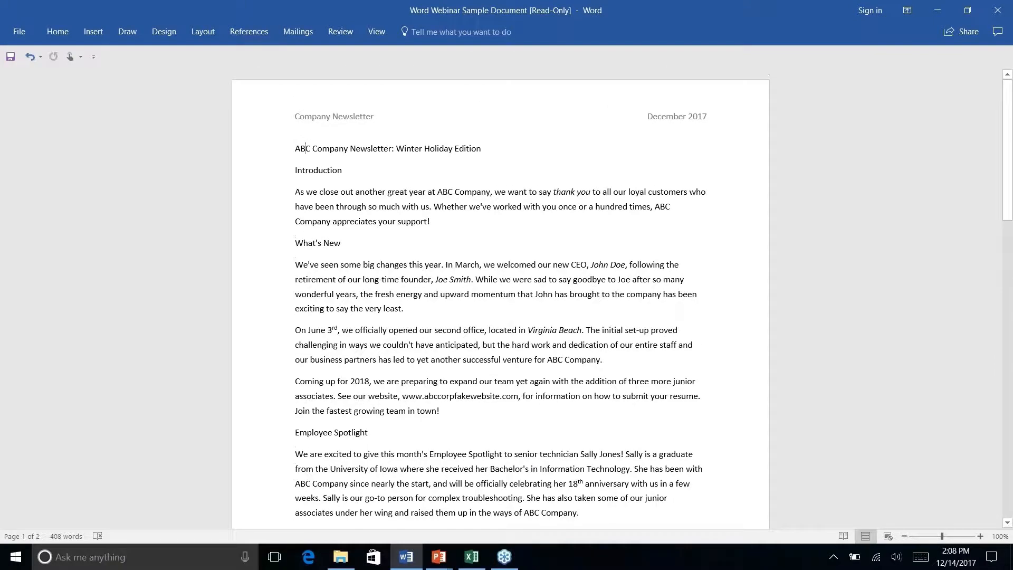
scroll(500, 298, down, 1)
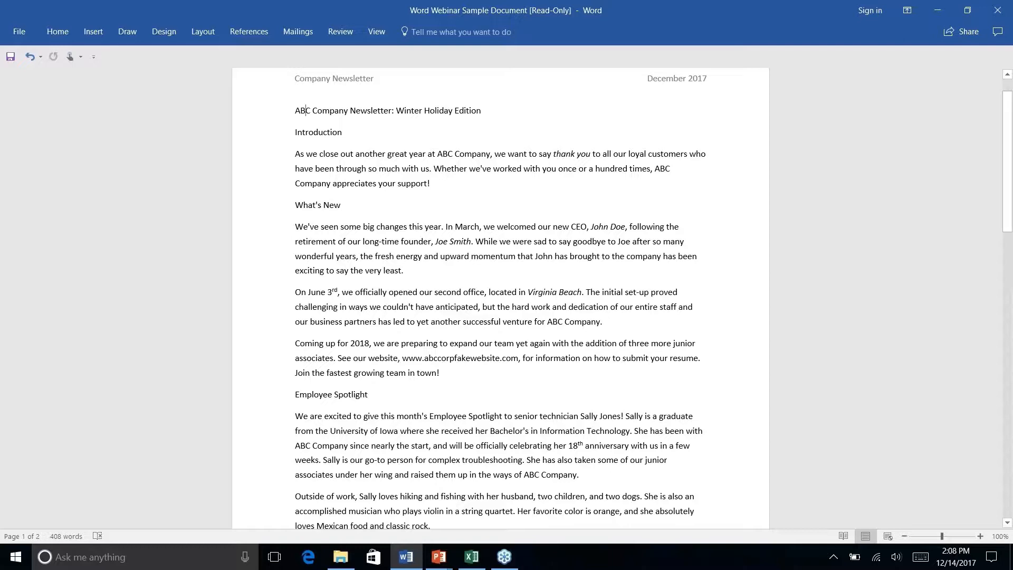
scroll(500, 348, down, 8)
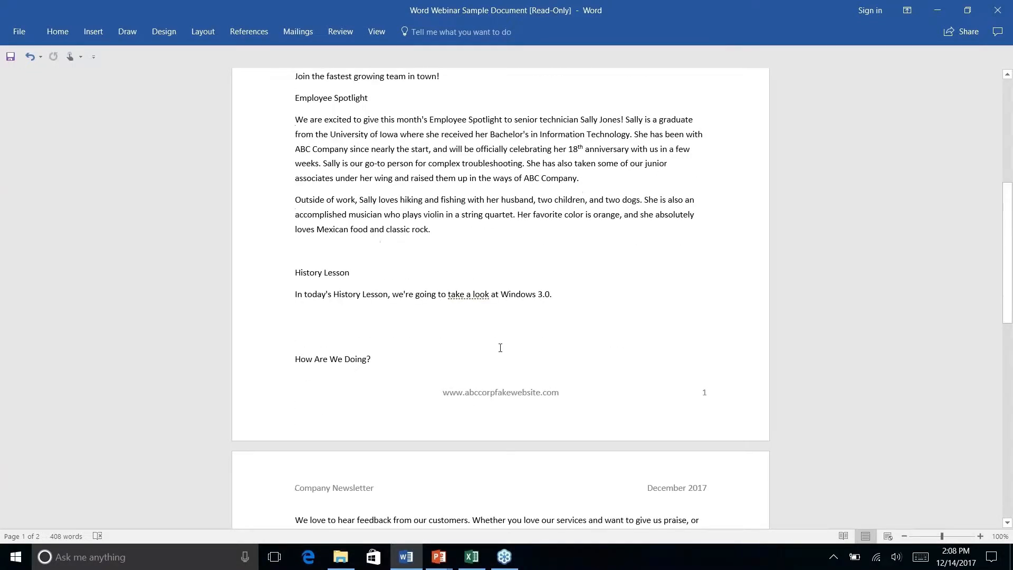
click(565, 297)
scroll(511, 281, down, 4)
scroll(511, 282, up, 7)
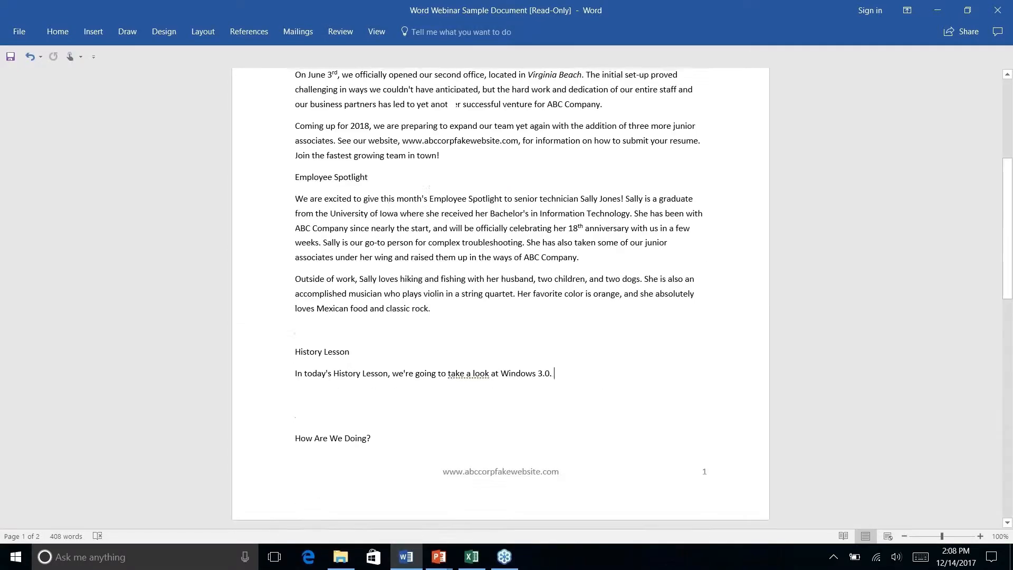
scroll(502, 298, up, 4)
scroll(501, 298, down, 5)
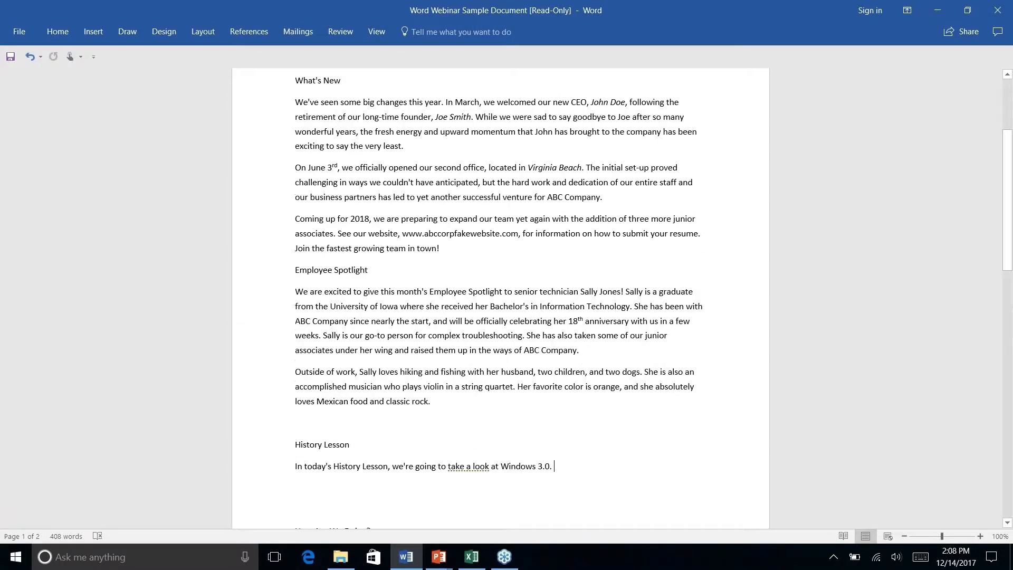
scroll(502, 298, down, 1)
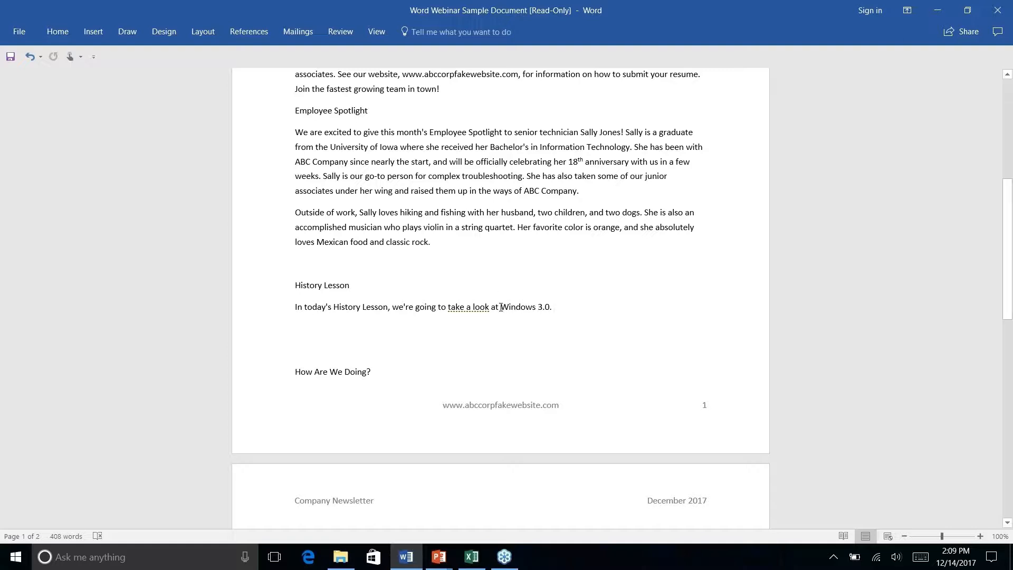
Run Smart Lookup on "Windows 3.0" in the History Lesson paragraph and look through the Wikipedia, image and web results
drag(502, 307, 554, 301)
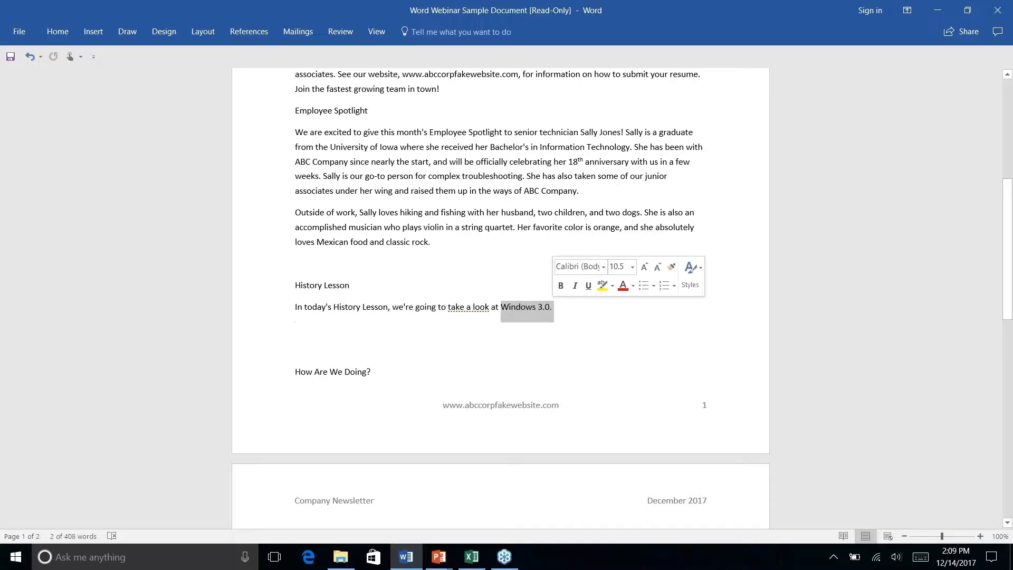
right_click(551, 309)
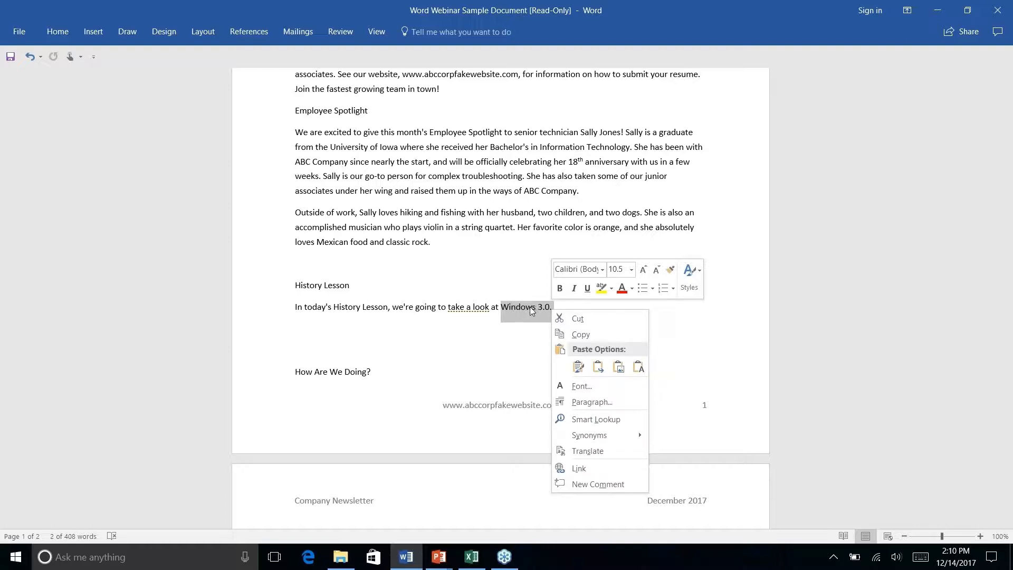
click(595, 419)
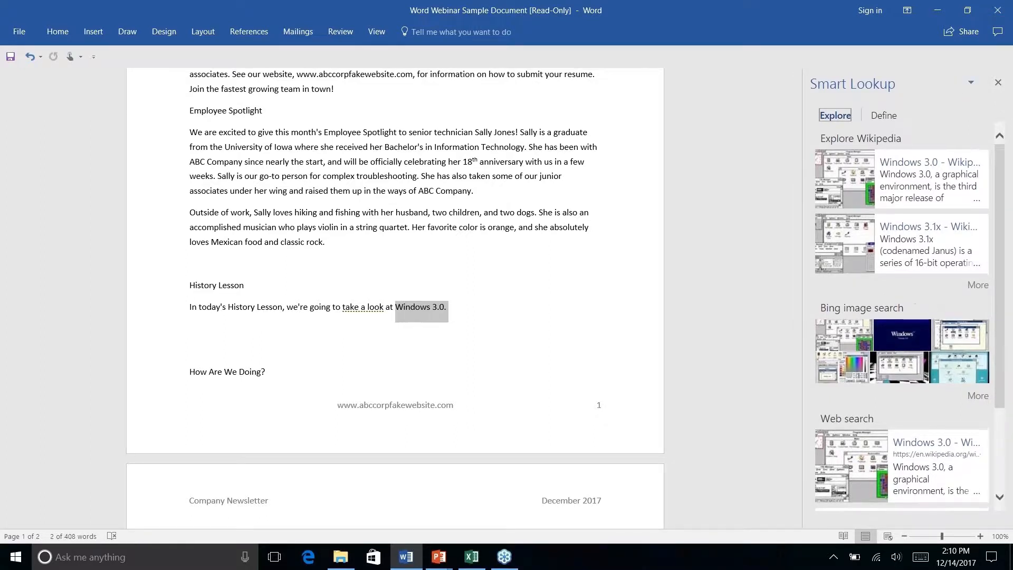
scroll(934, 299, down, 3)
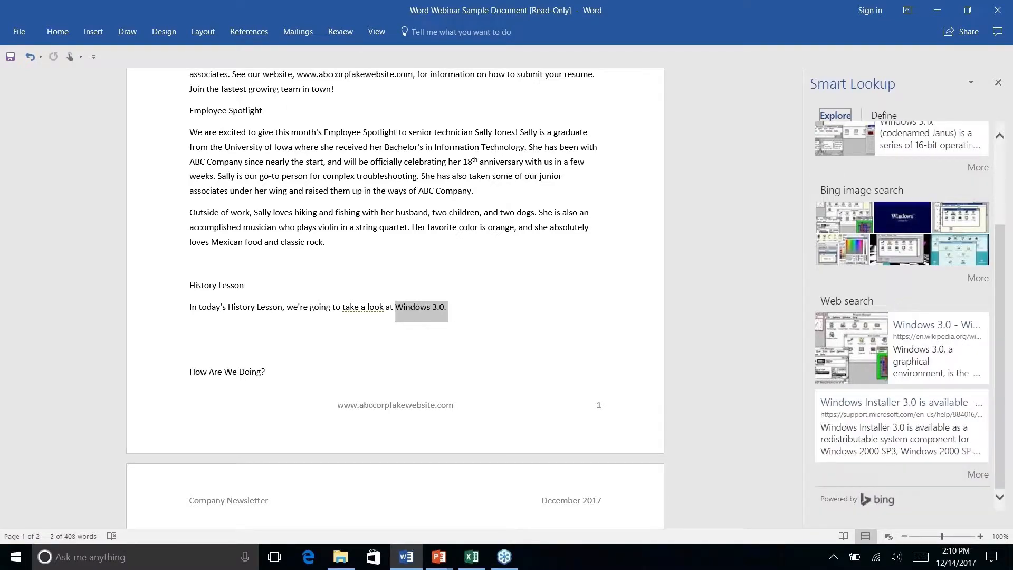
scroll(930, 233, up, 3)
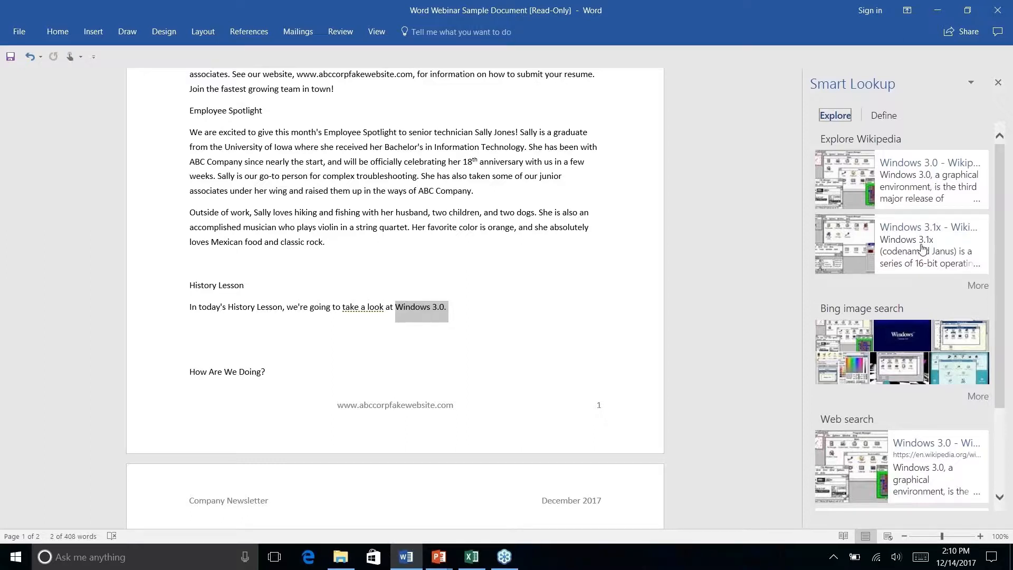
scroll(920, 248, down, 3)
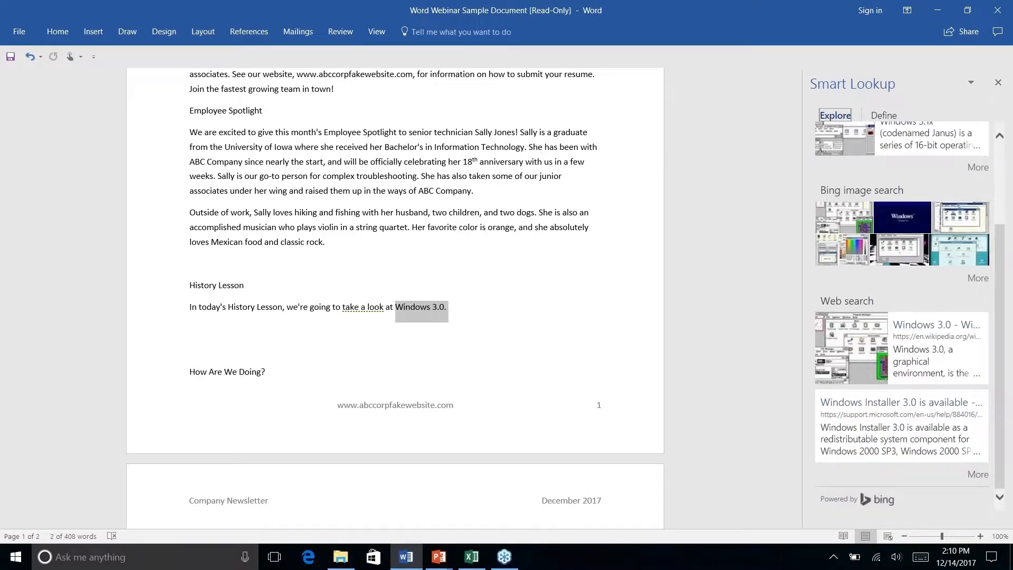
scroll(902, 316, up, 3)
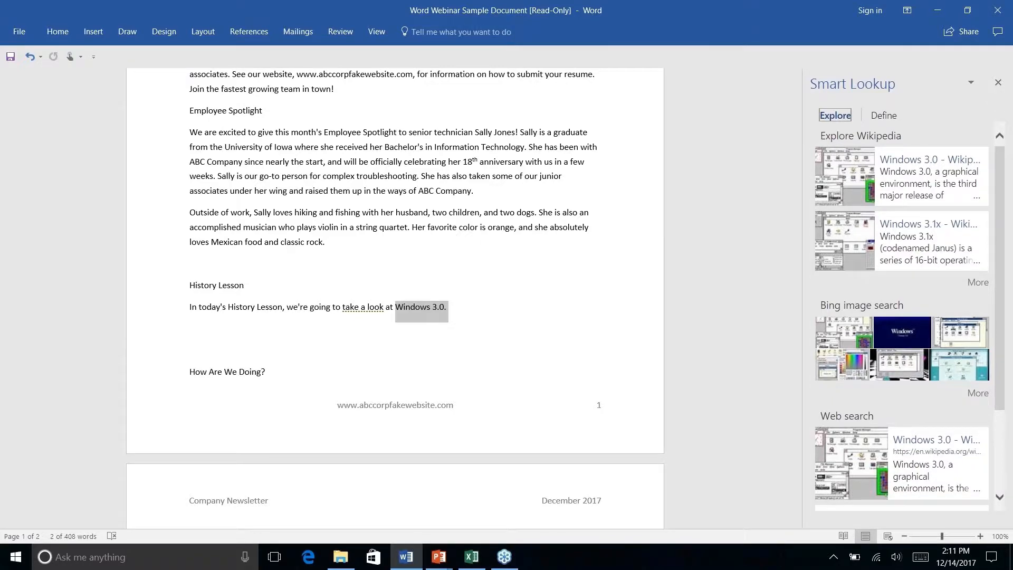
scroll(878, 419, down, 3)
scroll(902, 317, up, 3)
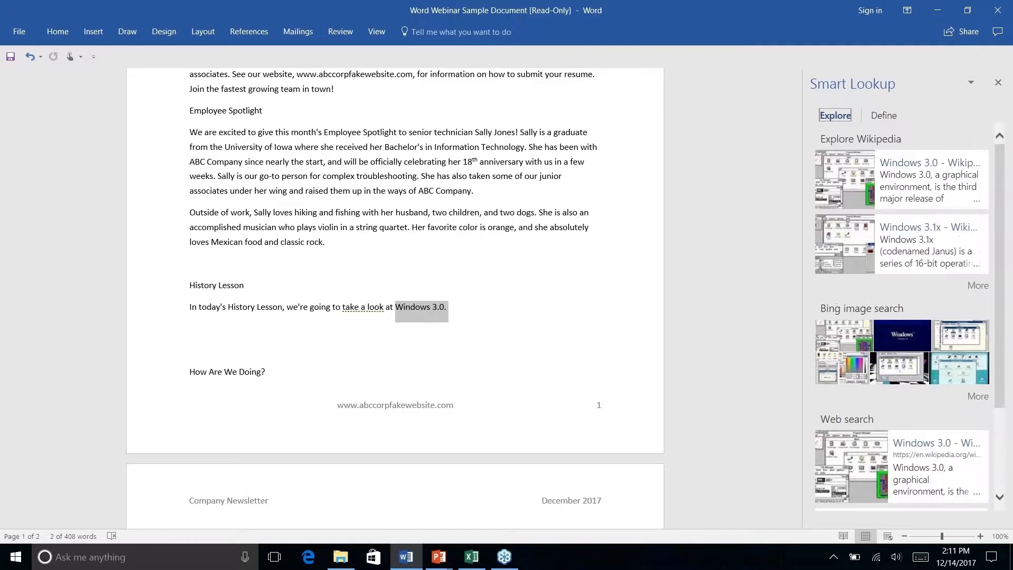
Open the Windows 3.0 Wikipedia article from the lookup results, then close the article and Smart Lookup
click(919, 165)
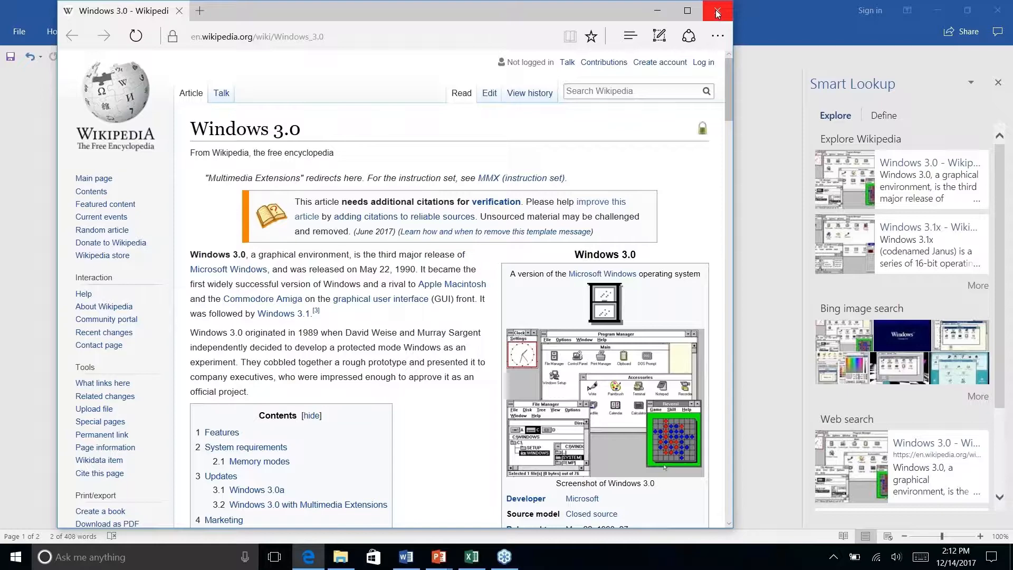
click(717, 13)
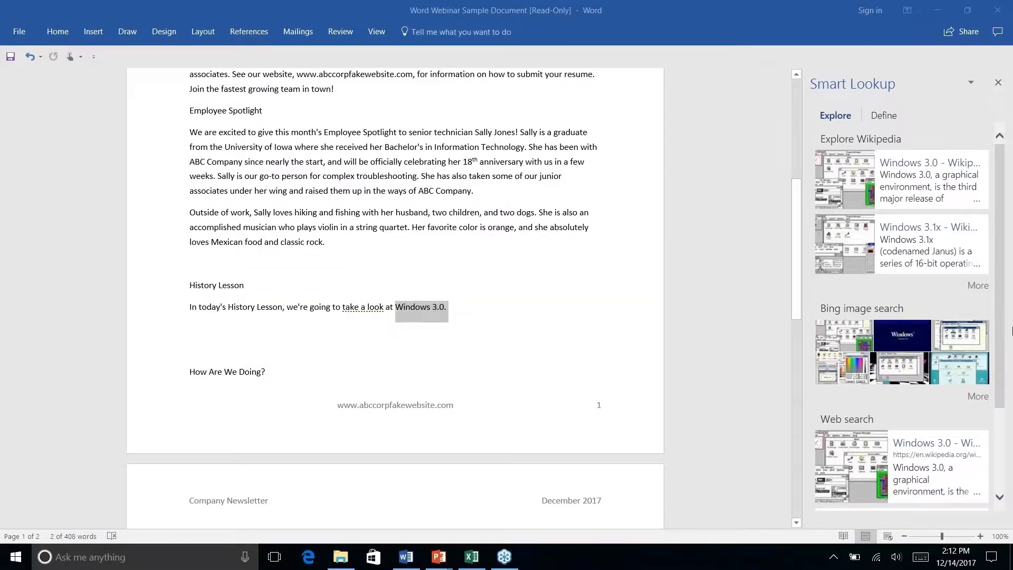
click(456, 308)
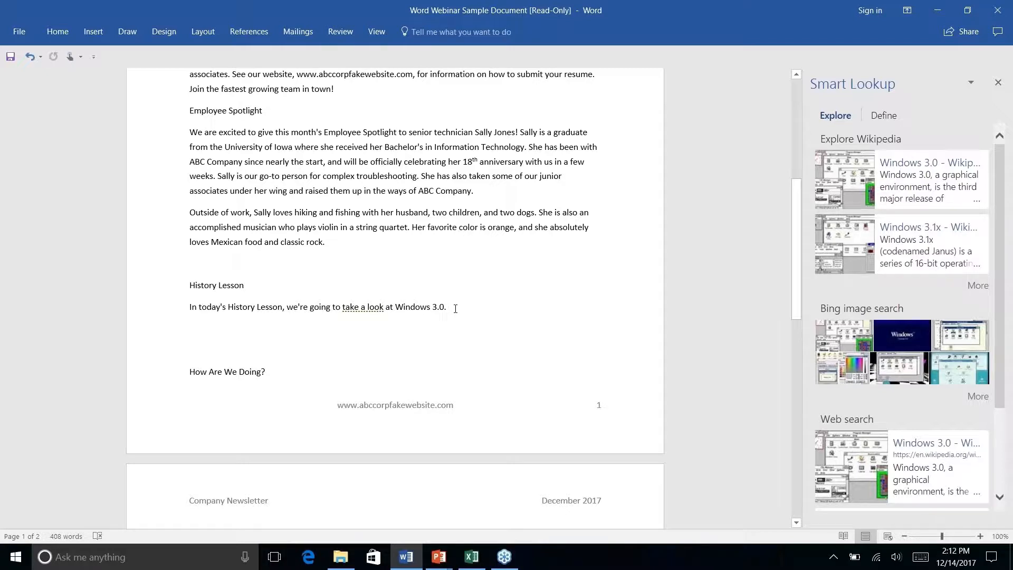
click(998, 83)
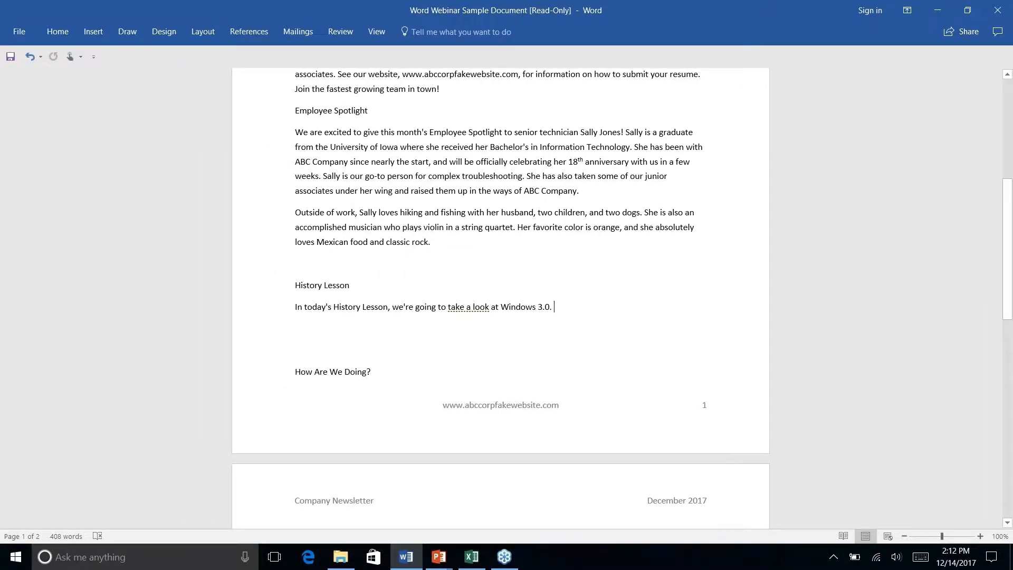
Check the available citation styles without changing the style, and search Researcher for "windows 3.0"
click(251, 31)
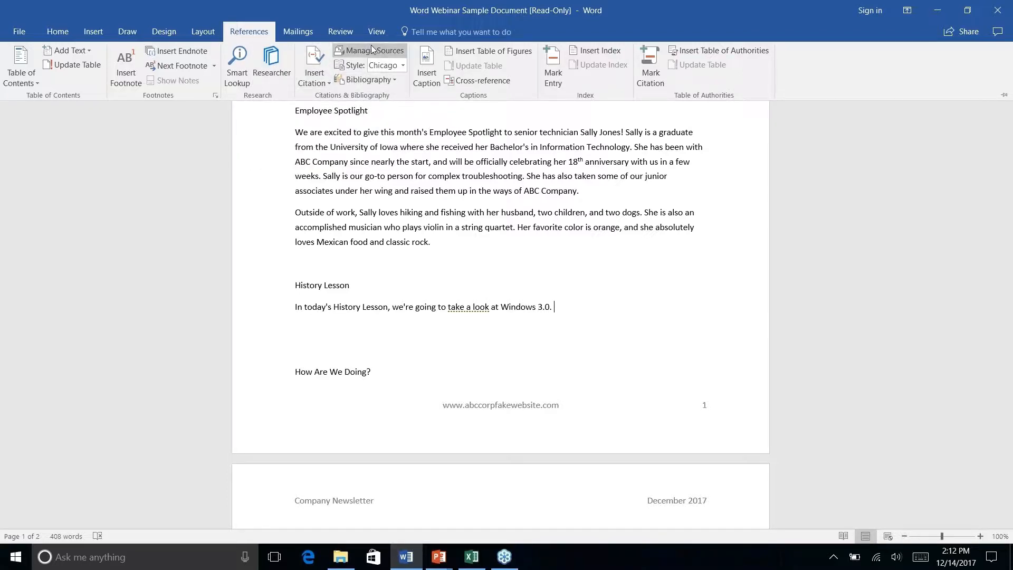
click(403, 66)
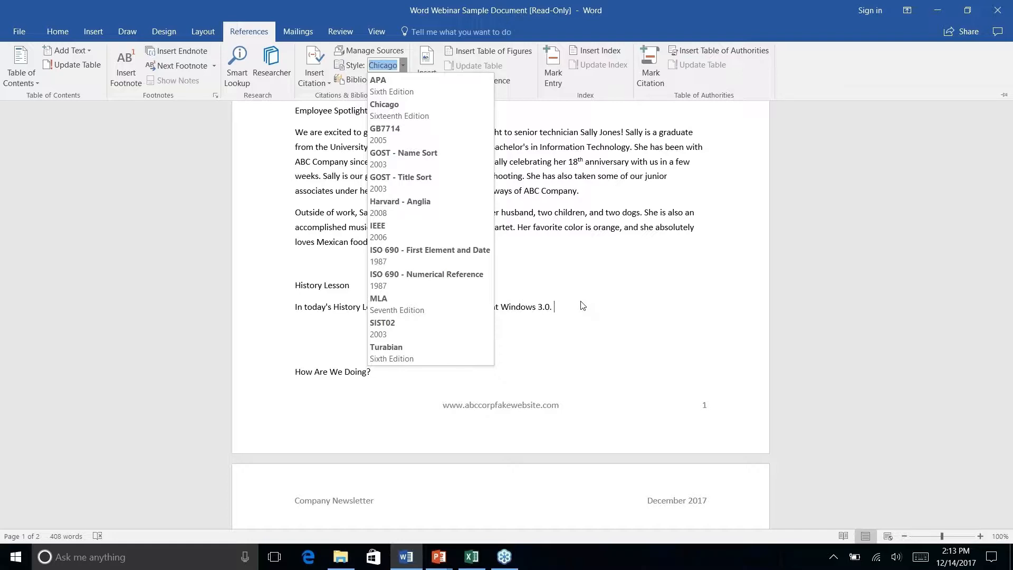
click(277, 71)
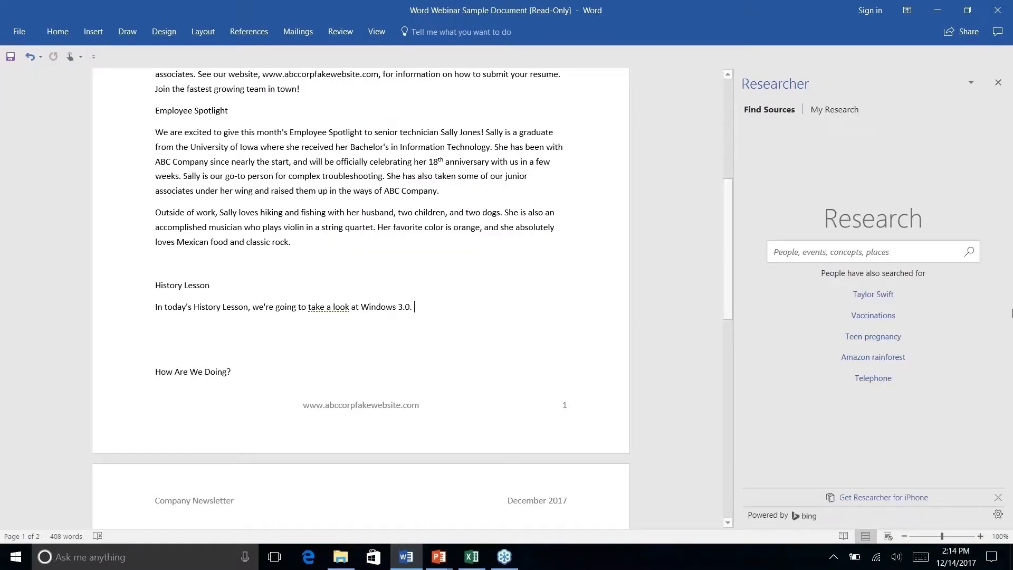
click(899, 252)
text(windows)
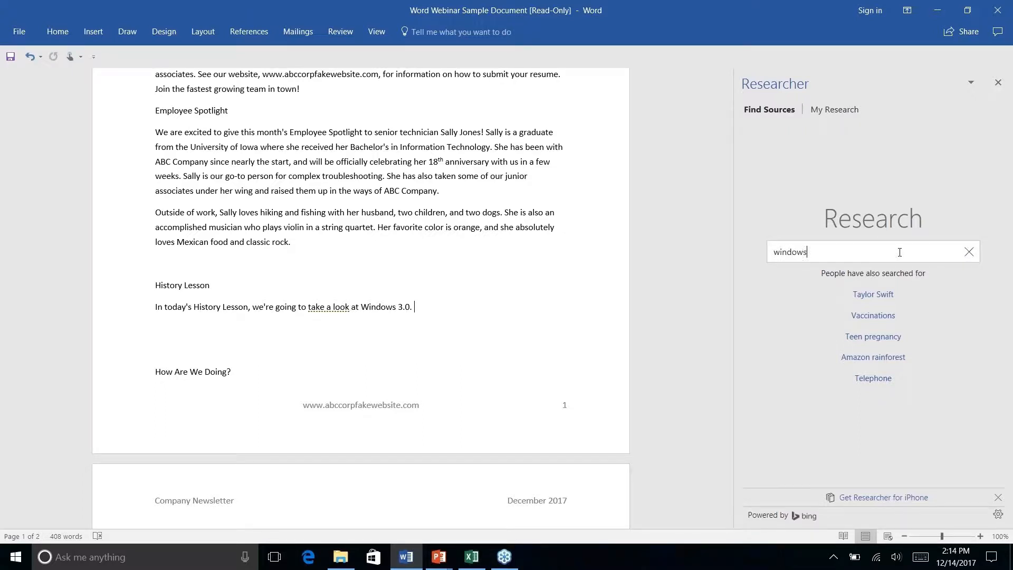
text( 3.0)
key(Return)
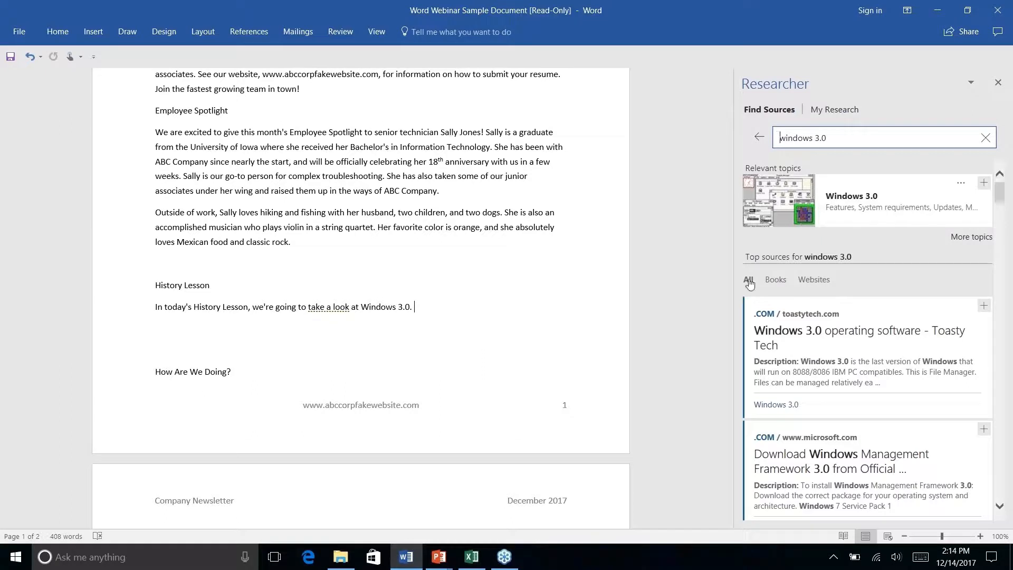
Filter the Researcher sources by books, switch back to all sources, browse them and preview the Toasty Tech article on Windows 3.0
click(777, 281)
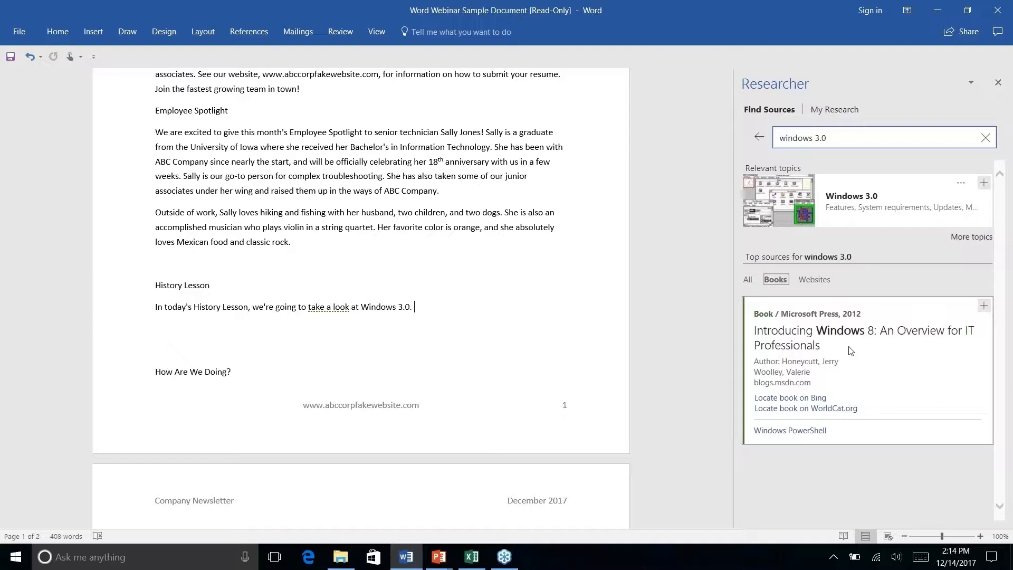
click(747, 283)
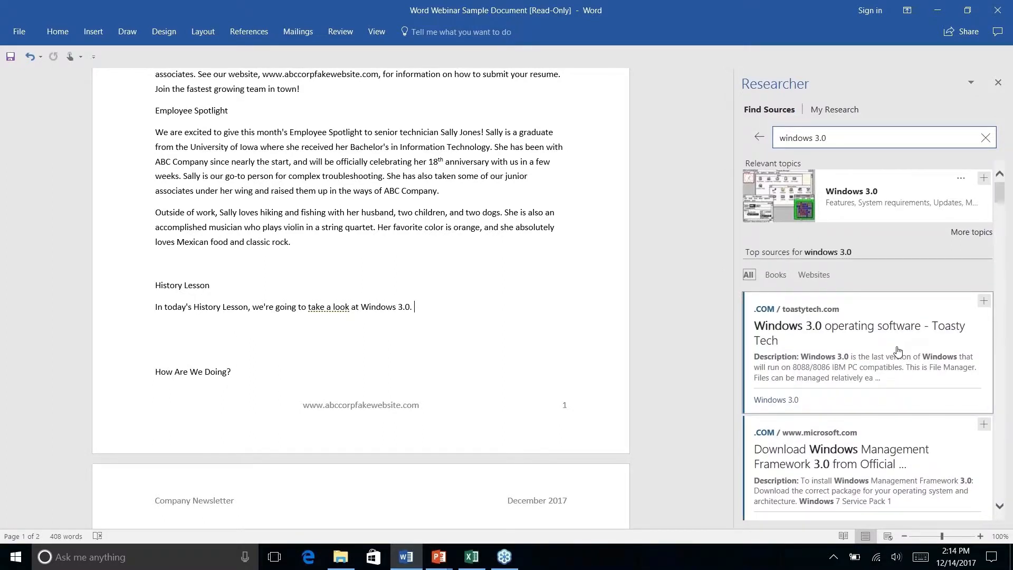
scroll(897, 351, down, 5)
scroll(898, 352, up, 5)
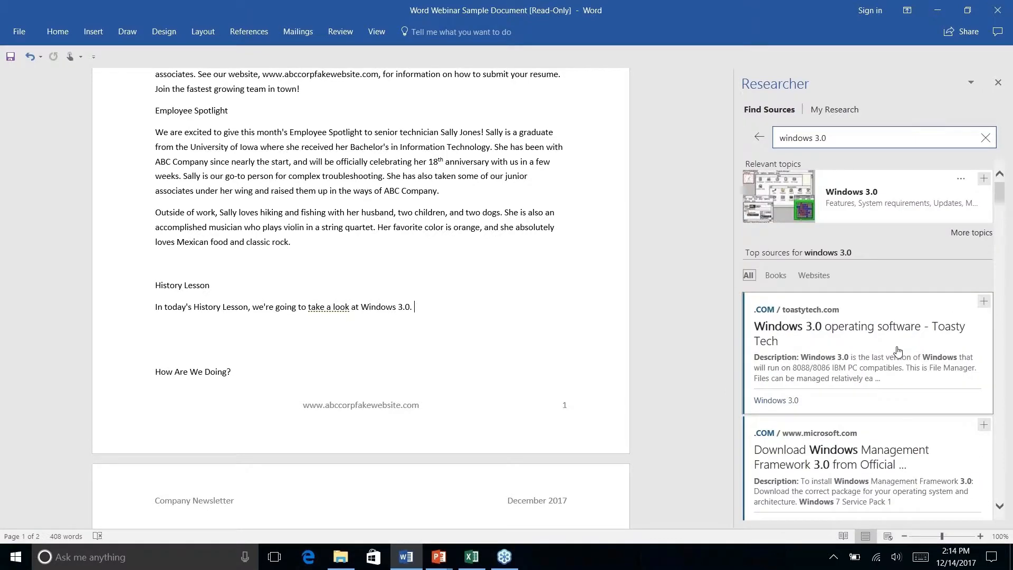
scroll(898, 352, down, 6)
scroll(898, 352, down, 8)
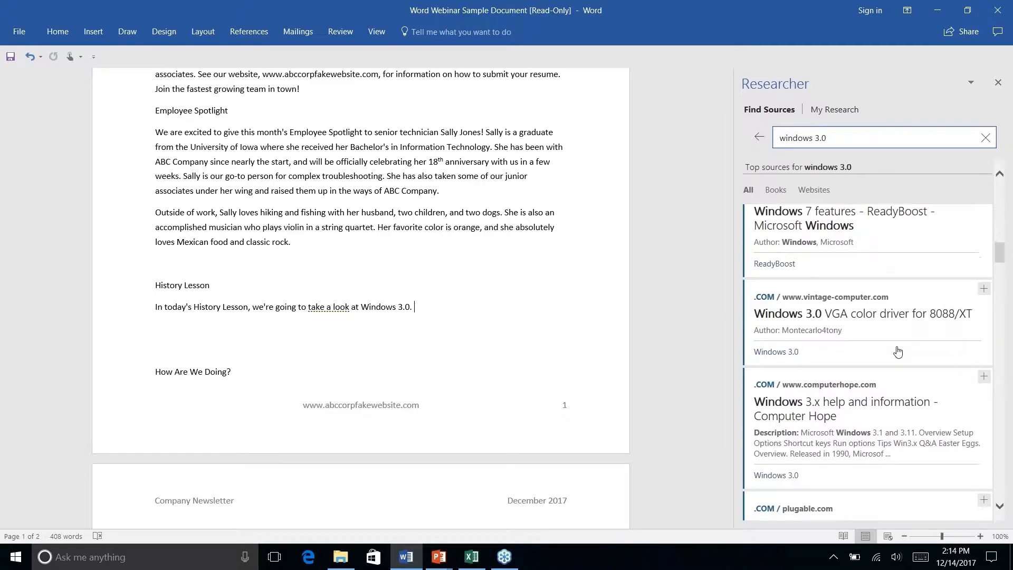
scroll(898, 352, down, 5)
scroll(898, 352, up, 10)
scroll(898, 352, up, 5)
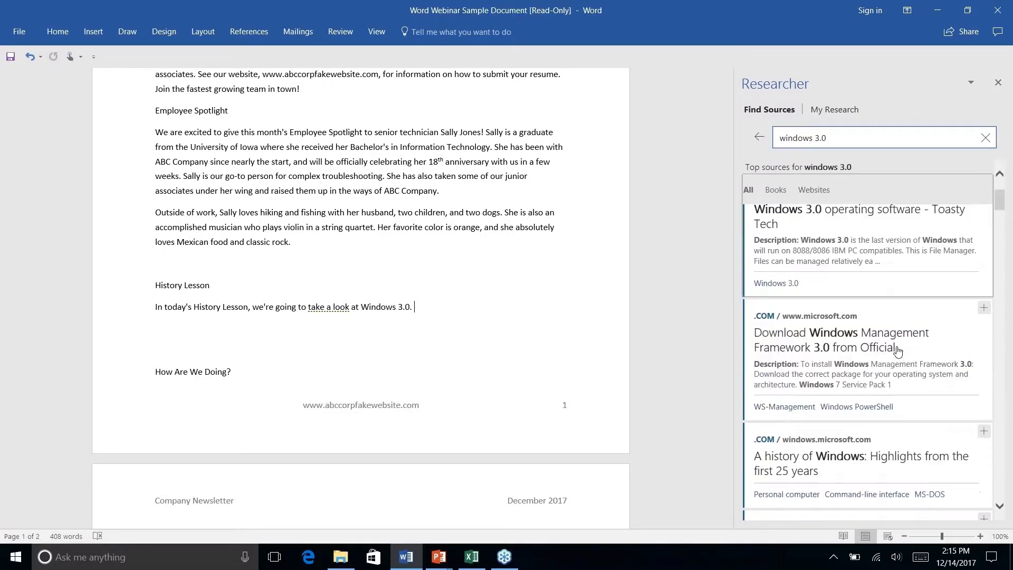
scroll(898, 352, up, 3)
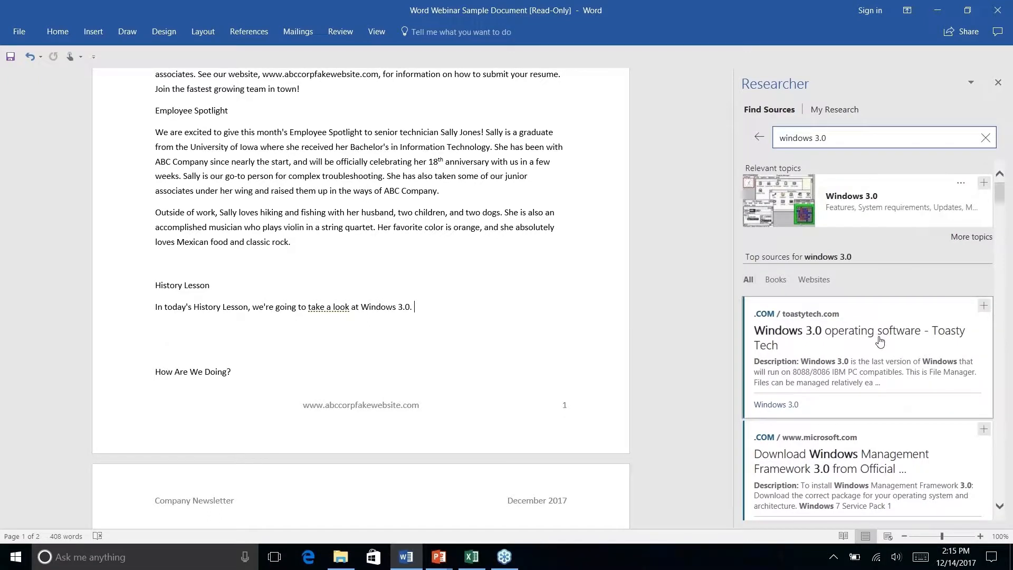
click(879, 342)
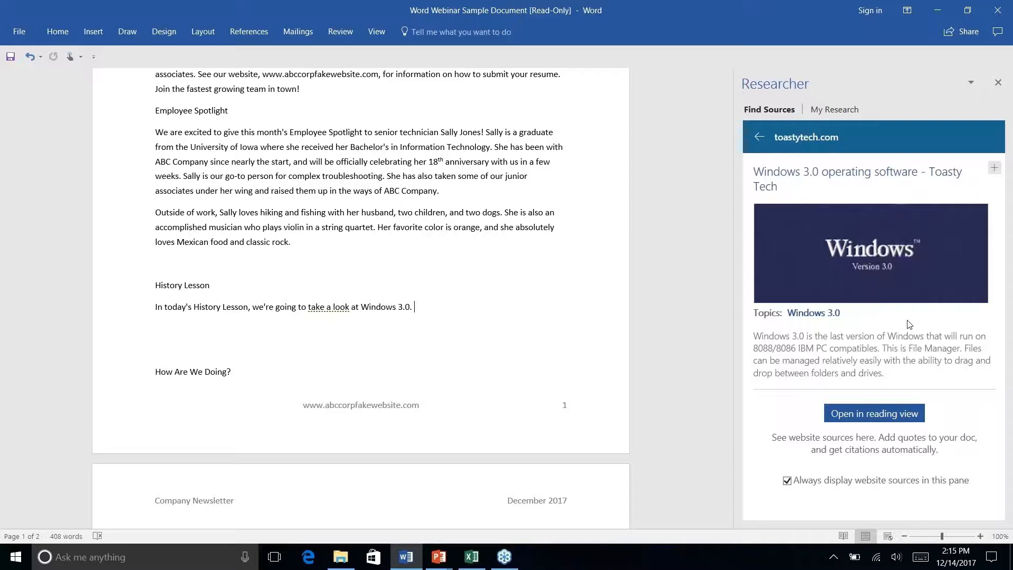
Return from the source preview to the Researcher results and refine the search to "windows 3.0 history"
click(759, 138)
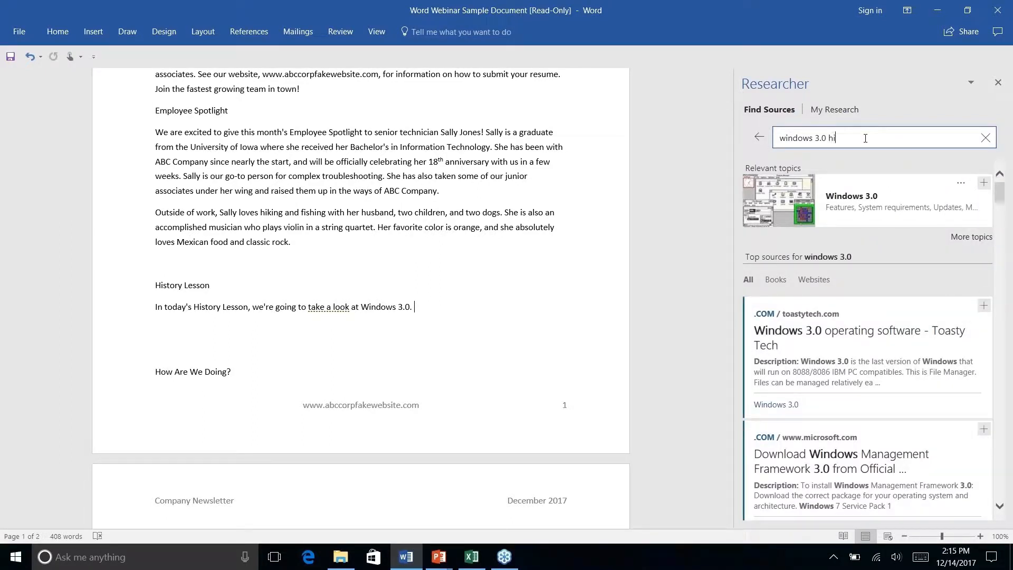
text(tory)
key(Return)
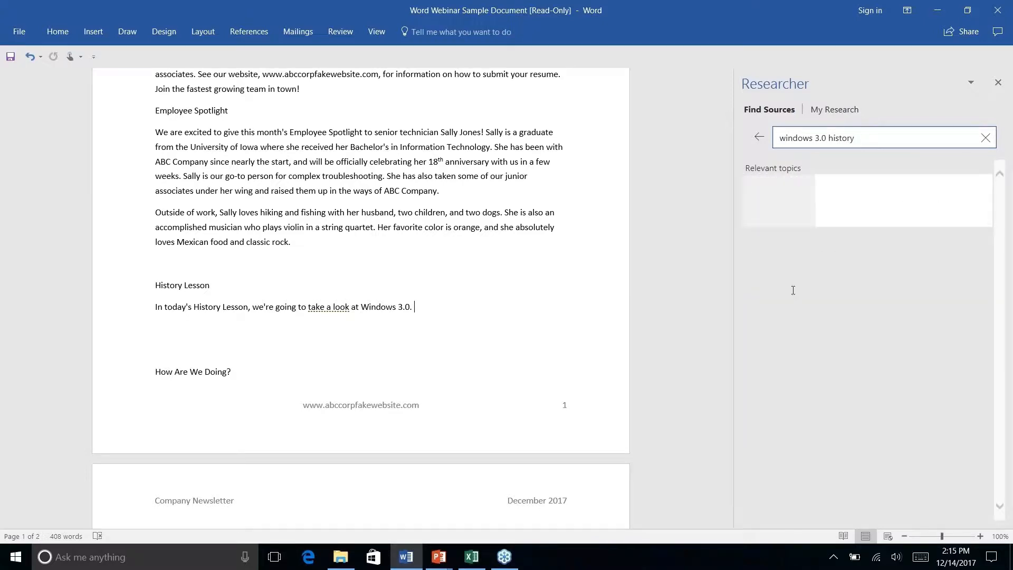
Browse the "windows 3.0 history" sources, preview the ITProPortal article on Windows 3.0, and return to the Researcher results
scroll(905, 356, down, 3)
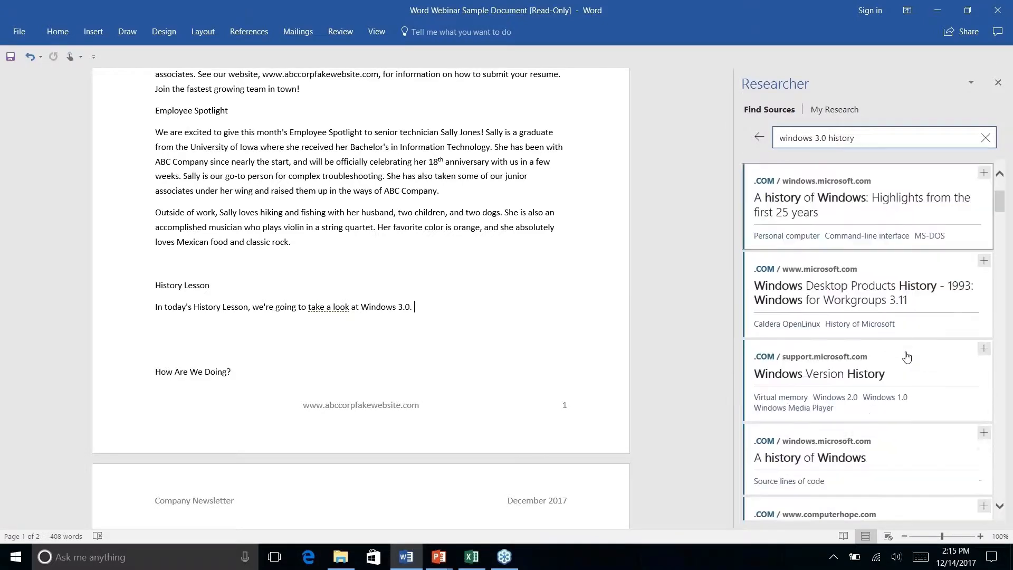
scroll(905, 356, down, 6)
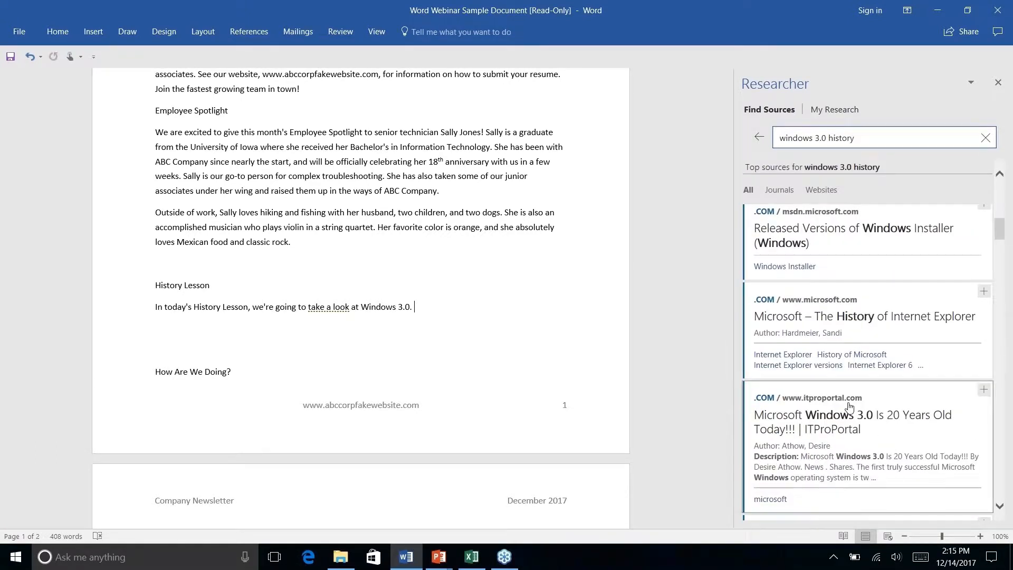
click(850, 424)
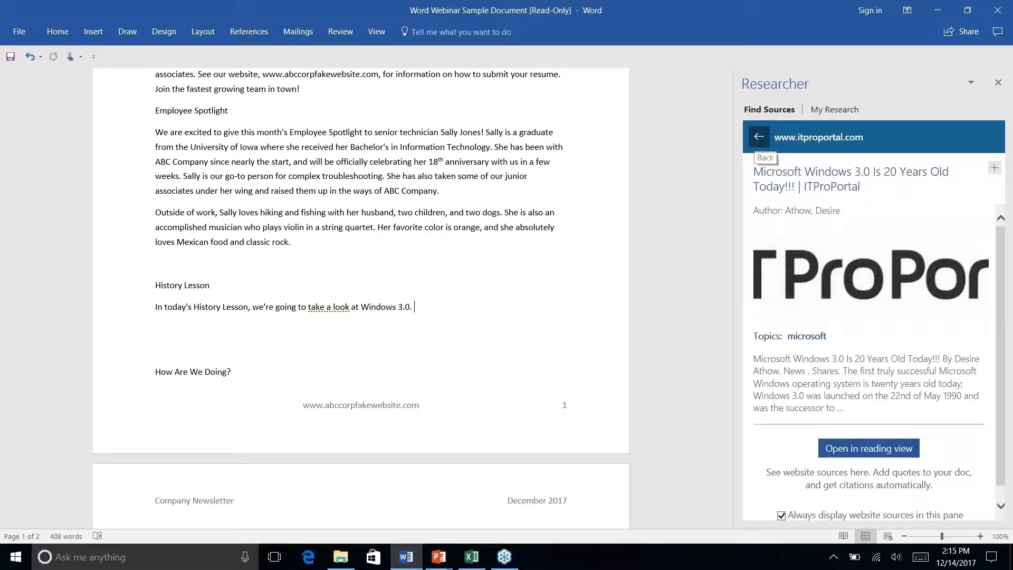
click(758, 138)
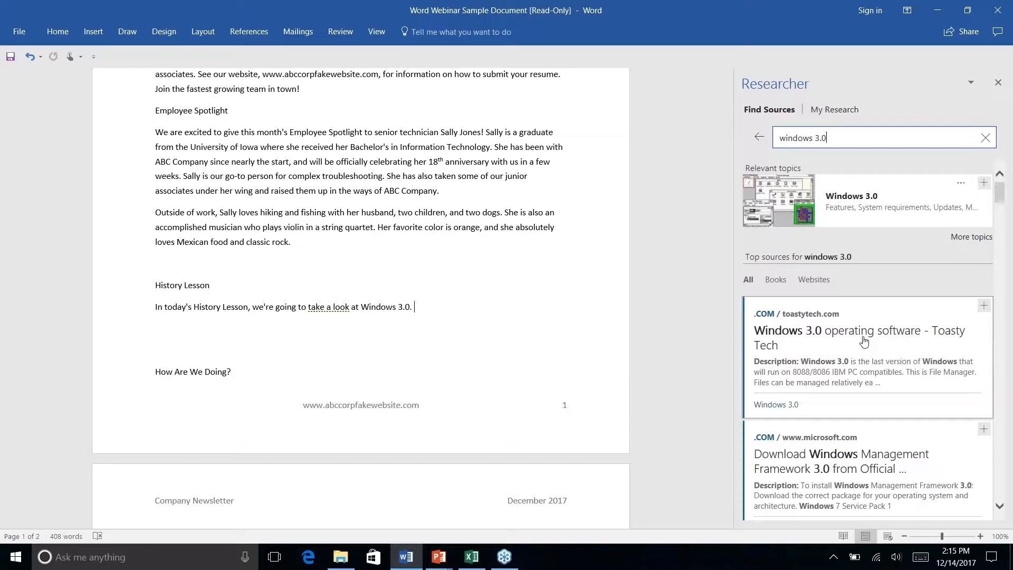
Open the Toasty Tech source on Windows 3.0 with Multimedia Extensions and copy its summary beneath the History Lesson introduction
scroll(864, 342, down, 10)
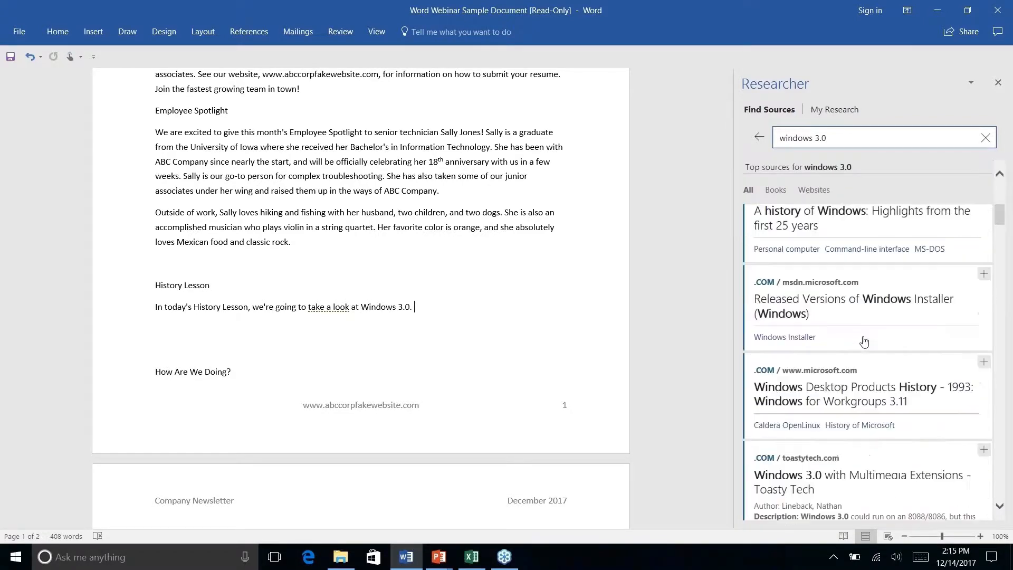
scroll(863, 342, down, 3)
scroll(864, 342, down, 3)
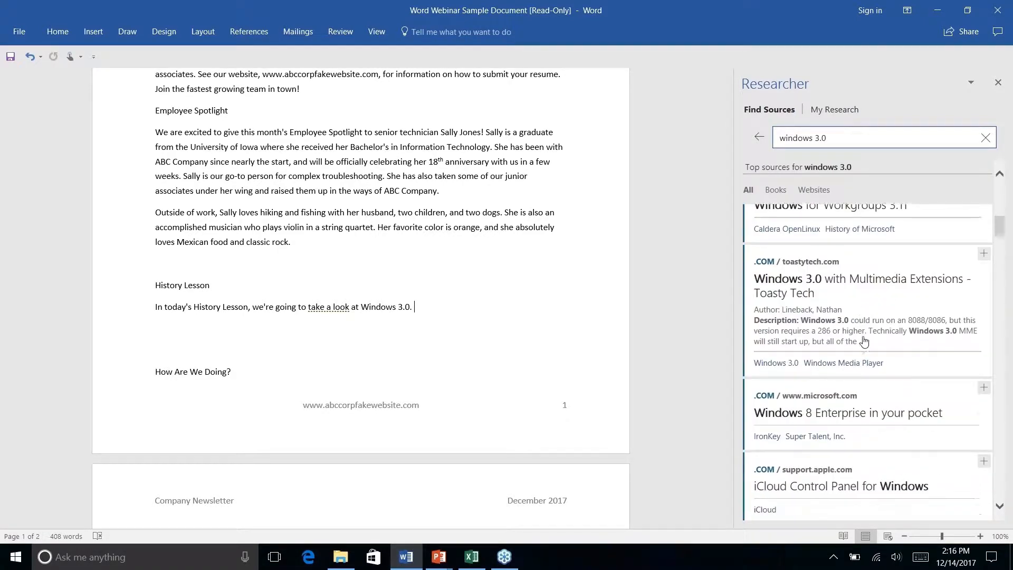
click(862, 282)
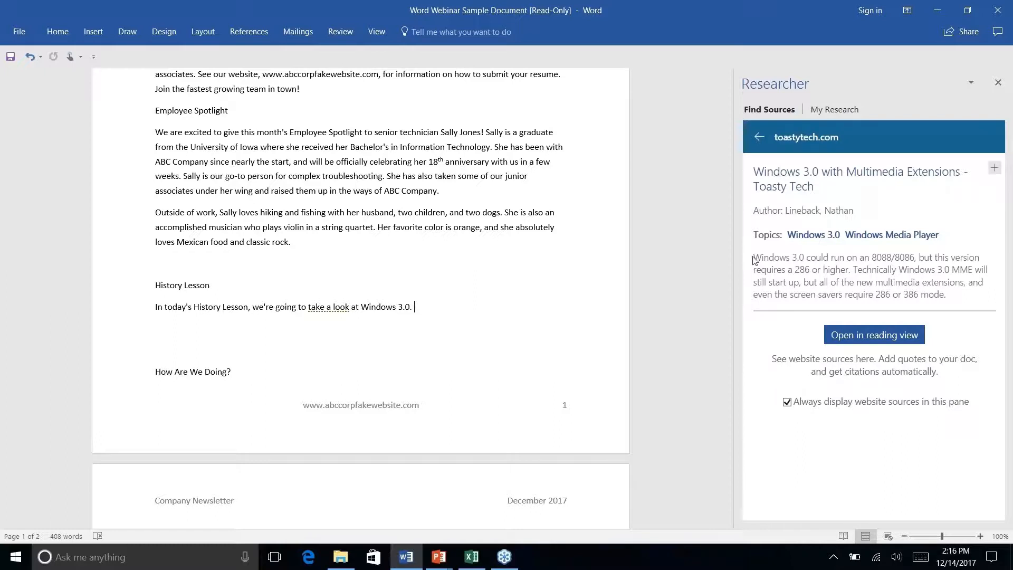
drag(754, 257, 966, 292)
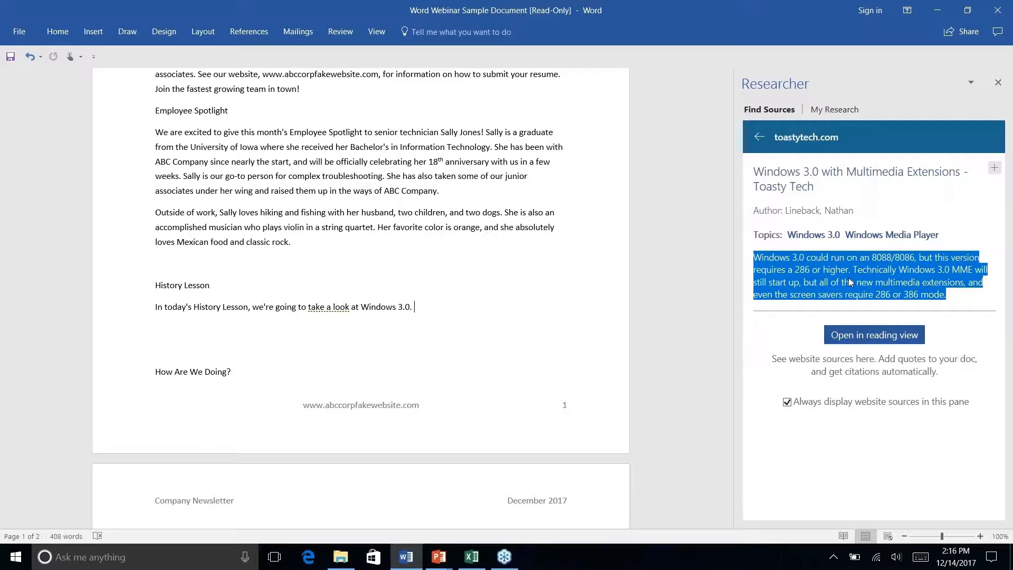
drag(850, 282, 498, 337)
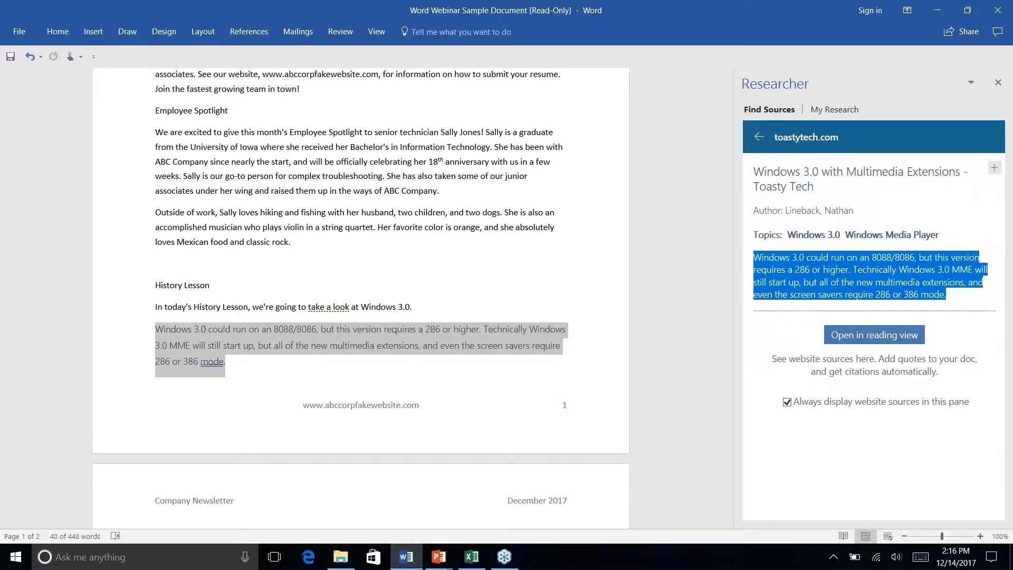
Open the Toasty Tech article in reading view and bring up the add options for its paragraph on 8088/8086 requirements
click(861, 336)
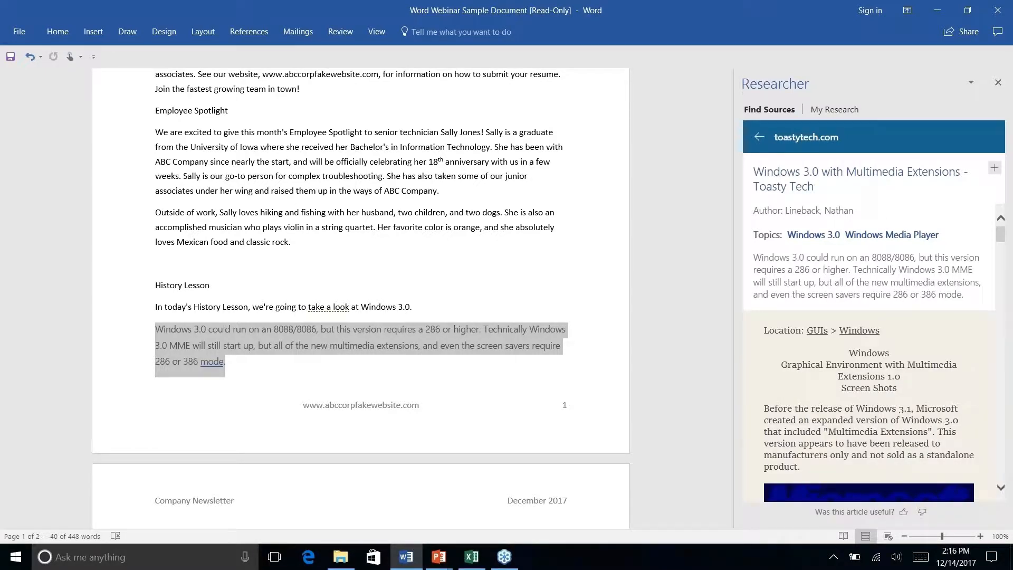
scroll(928, 262, down, 5)
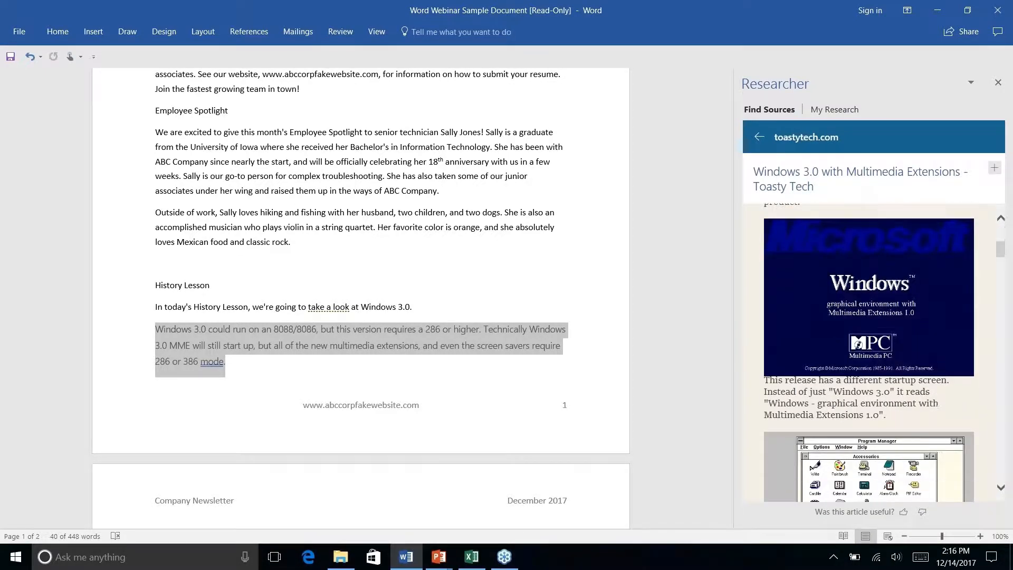
scroll(857, 384, down, 10)
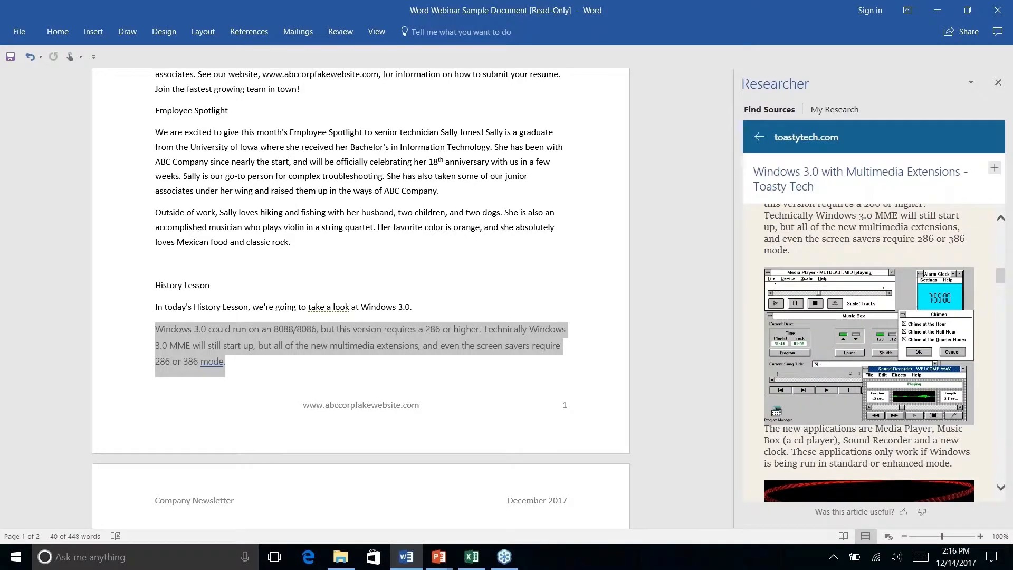
scroll(869, 354, down, 10)
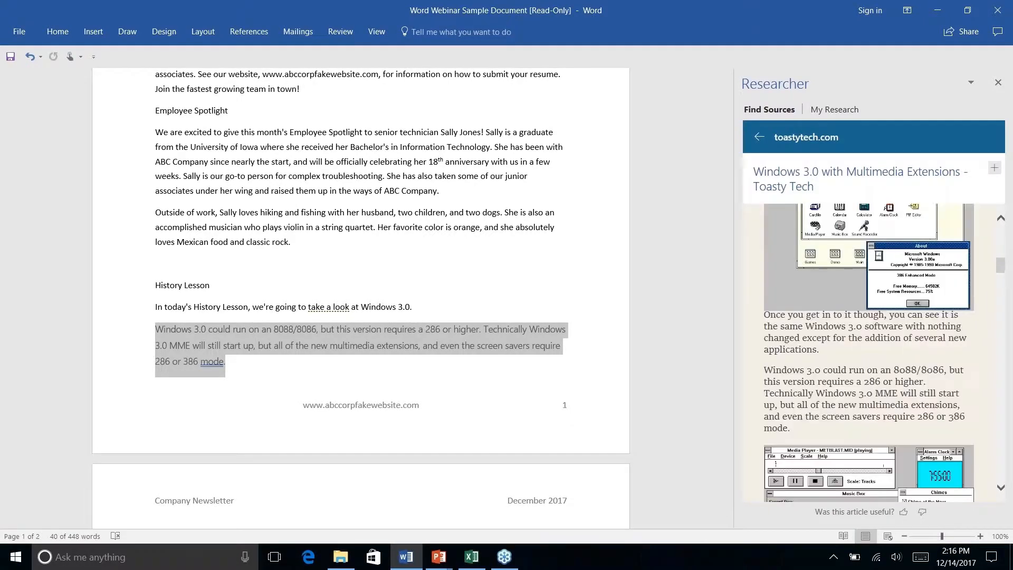
scroll(868, 354, up, 2)
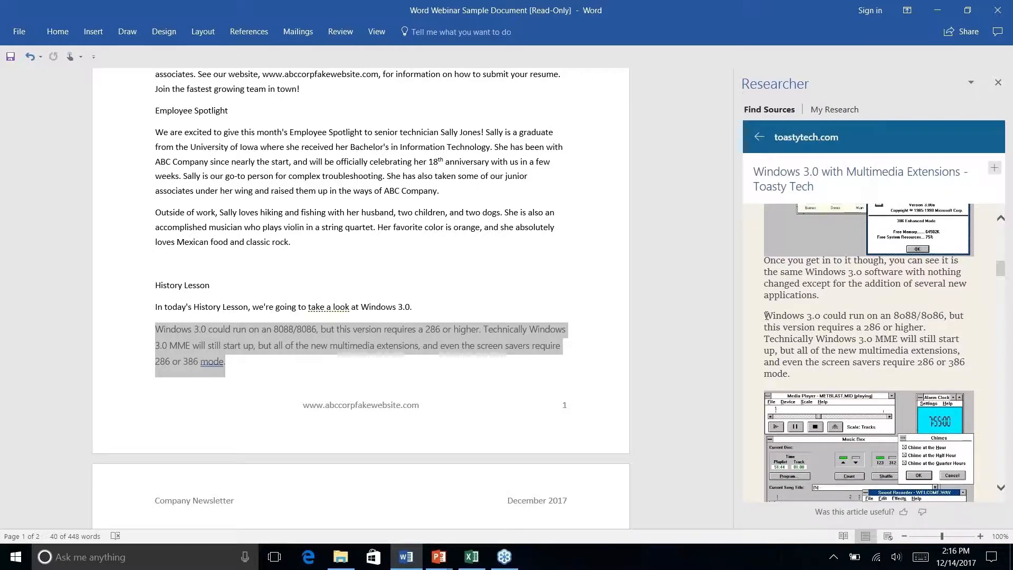
drag(765, 316, 852, 373)
right_click(852, 373)
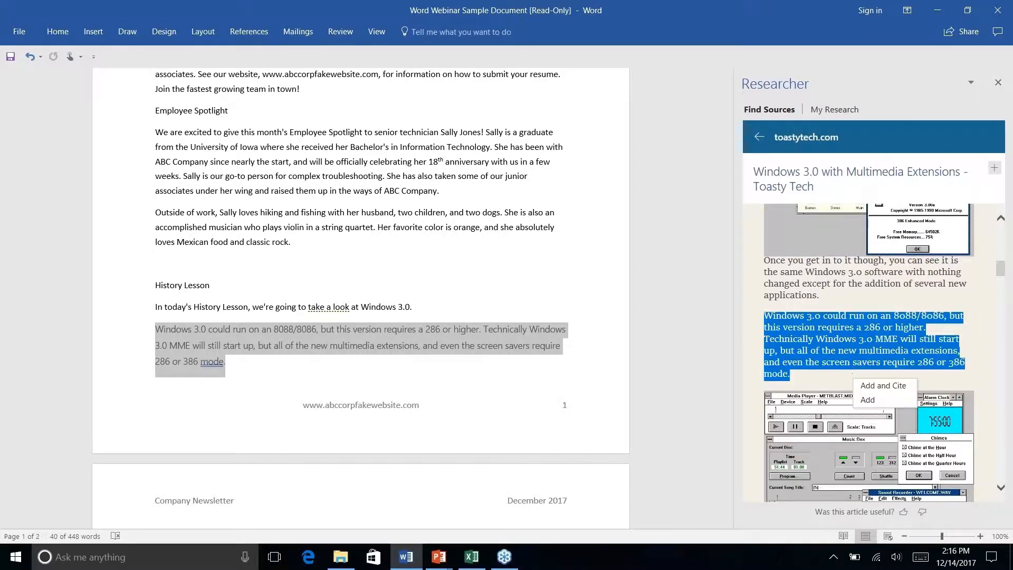
Add the article's media player paragraph to the History Lesson section together with its citation
scroll(869, 353, up, 3)
scroll(869, 352, down, 5)
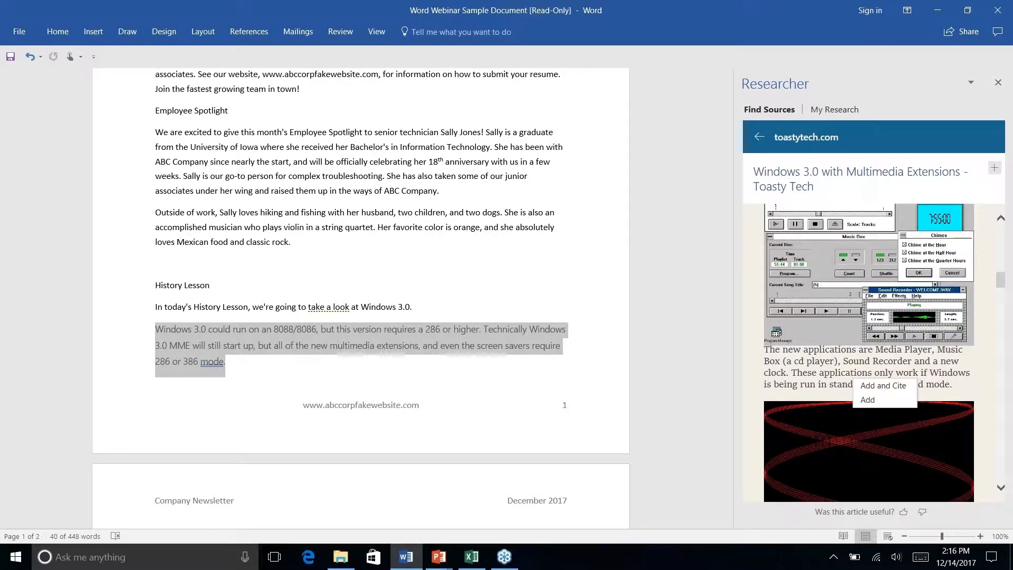
scroll(869, 353, down, 4)
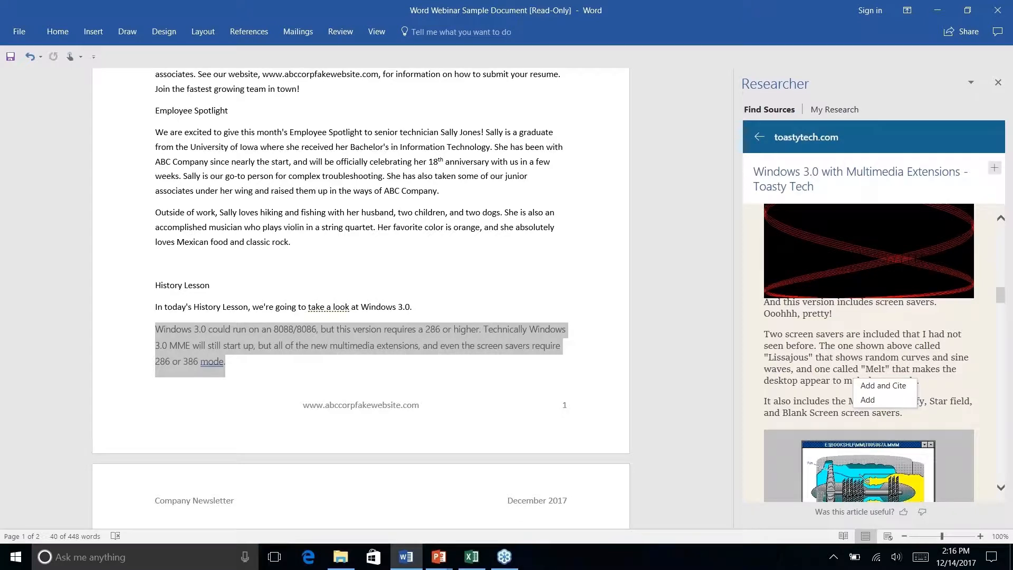
scroll(794, 340, down, 6)
scroll(794, 341, up, 1)
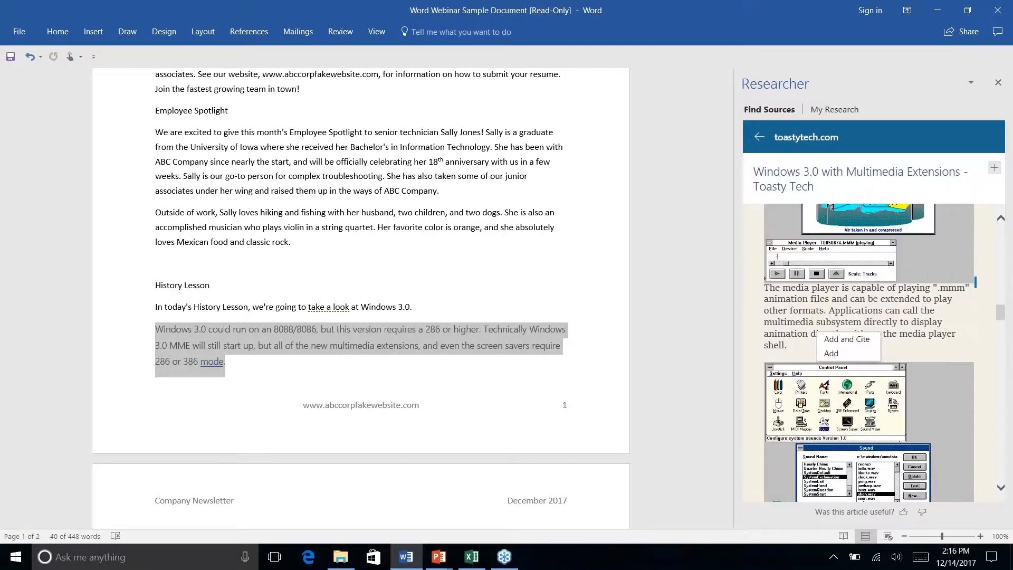
drag(764, 288, 824, 349)
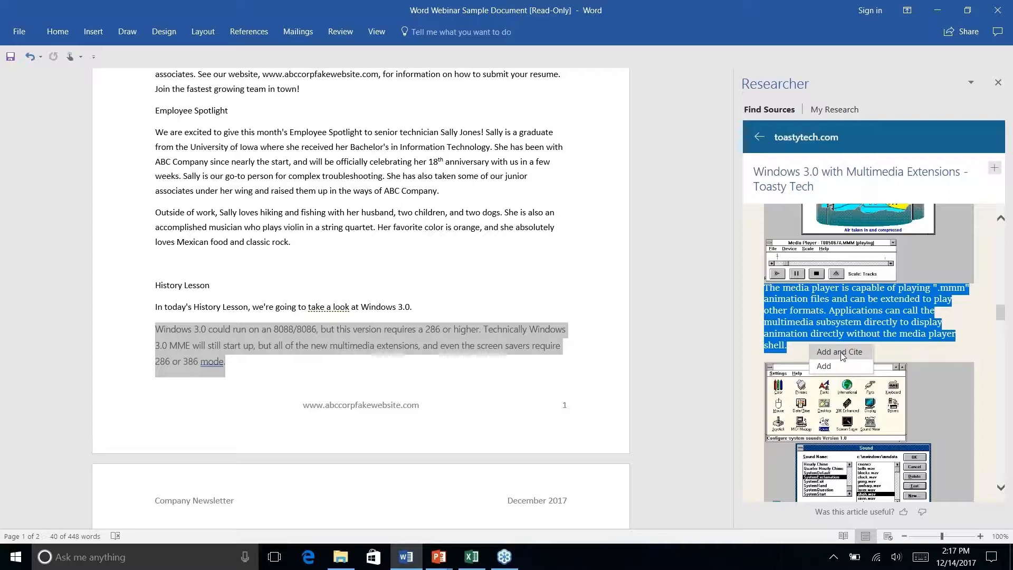
click(841, 352)
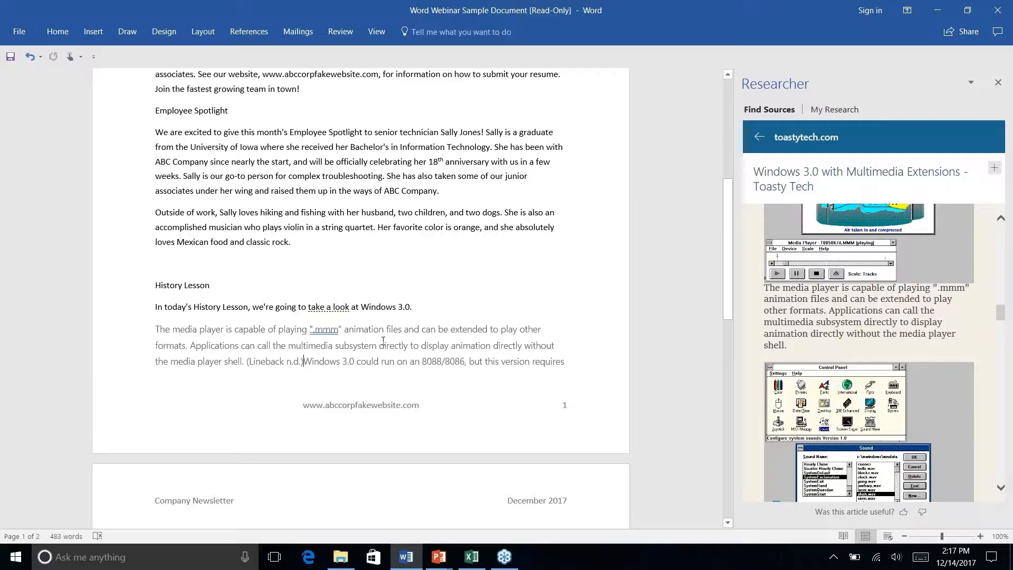
Review the inserted History Lesson text and set the document's citation style to APA Sixth Edition
scroll(383, 340, up, 1)
scroll(383, 341, down, 4)
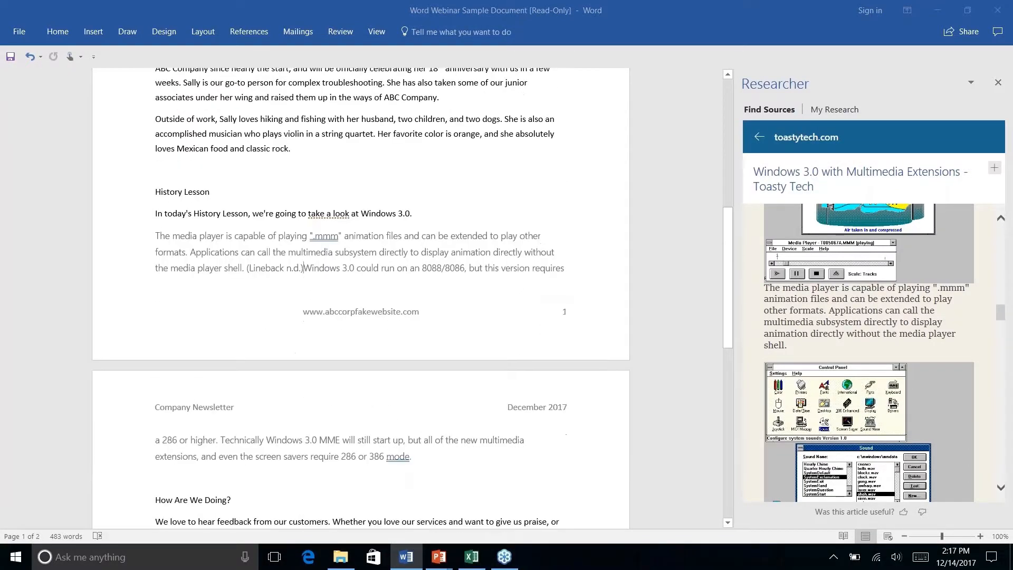
scroll(361, 296, down, 3)
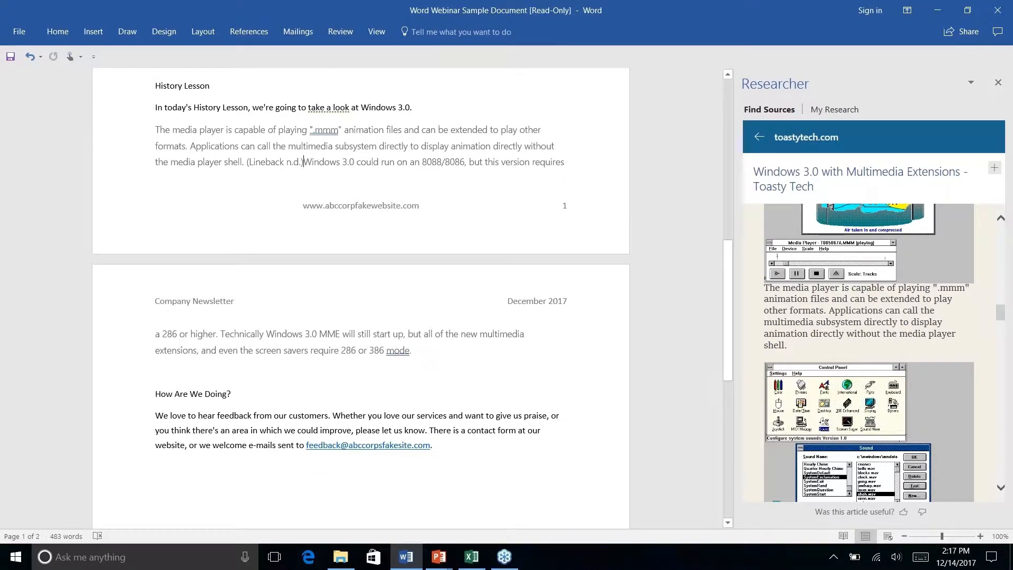
click(249, 31)
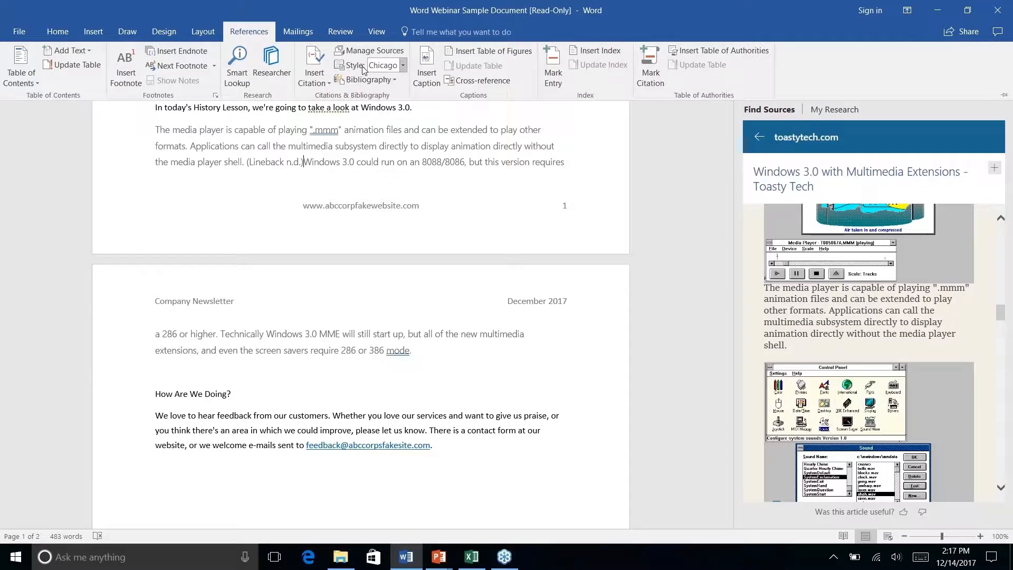
click(403, 65)
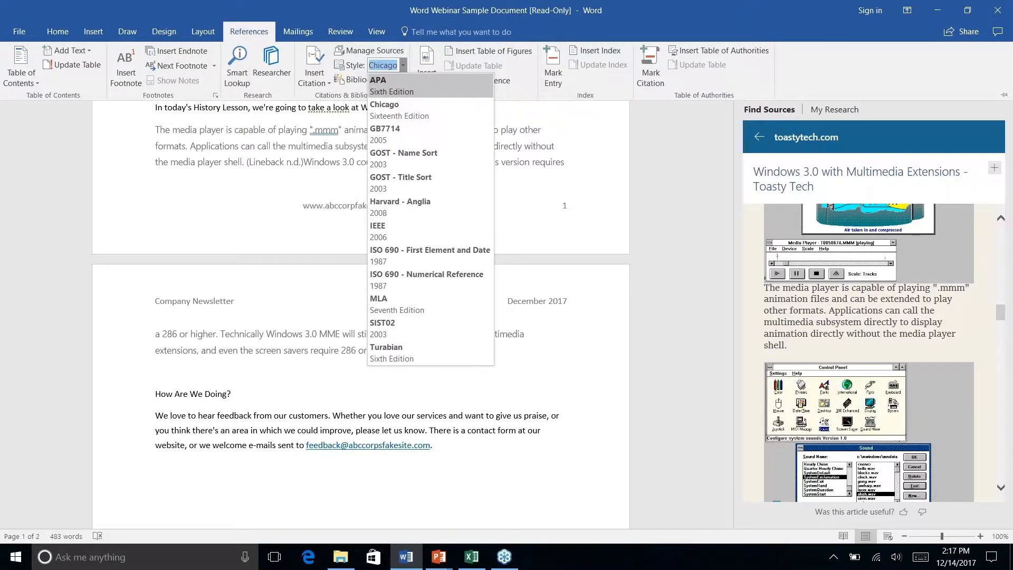
click(399, 94)
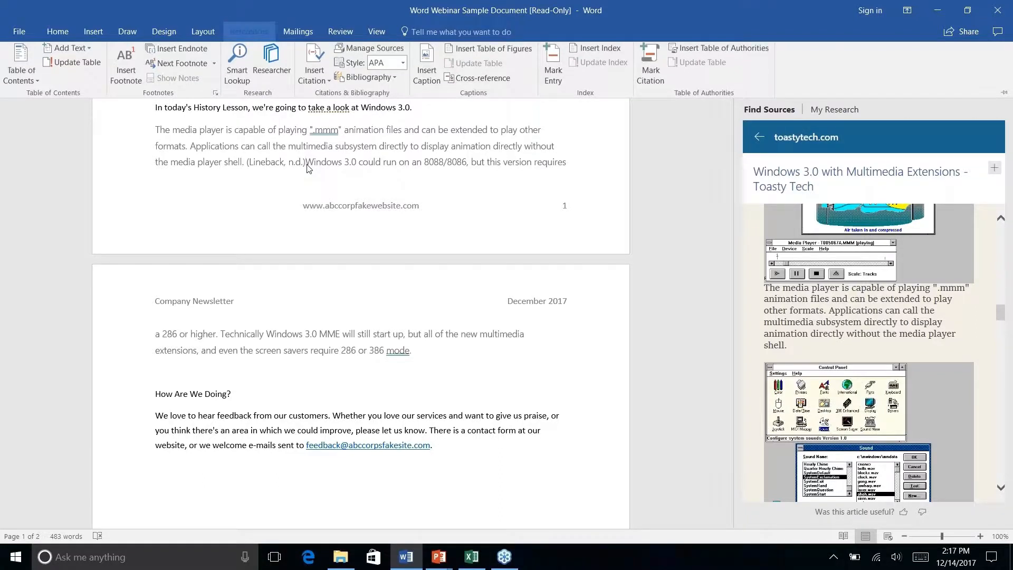
Inspect the source details and available source types for the inserted citation, and close them without changes
click(271, 163)
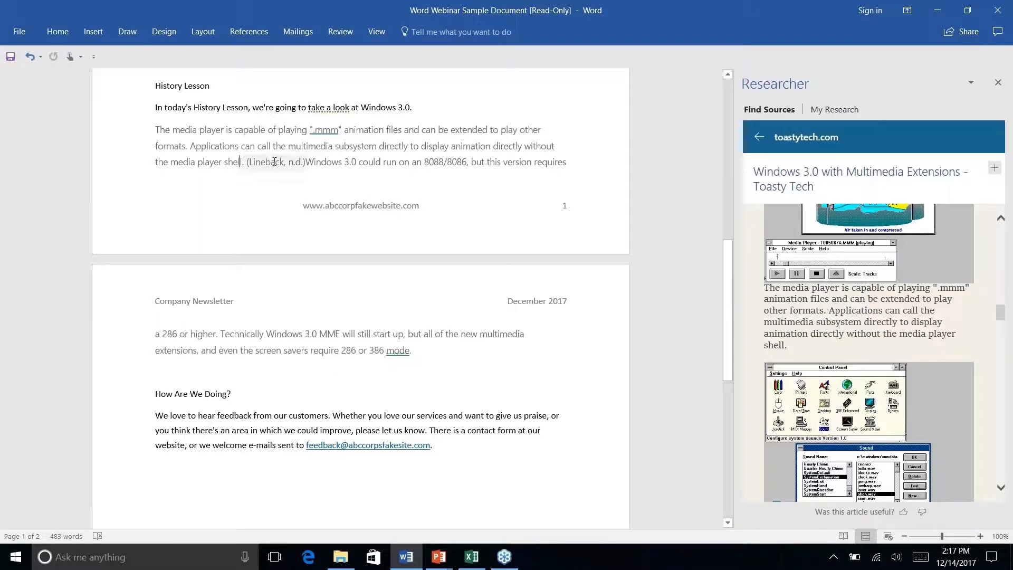
click(303, 164)
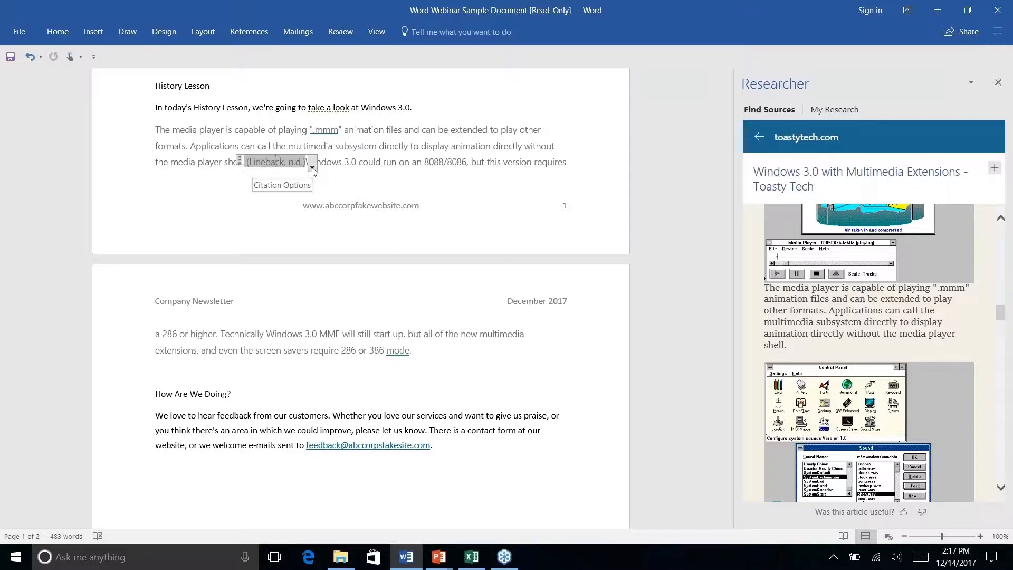
click(312, 167)
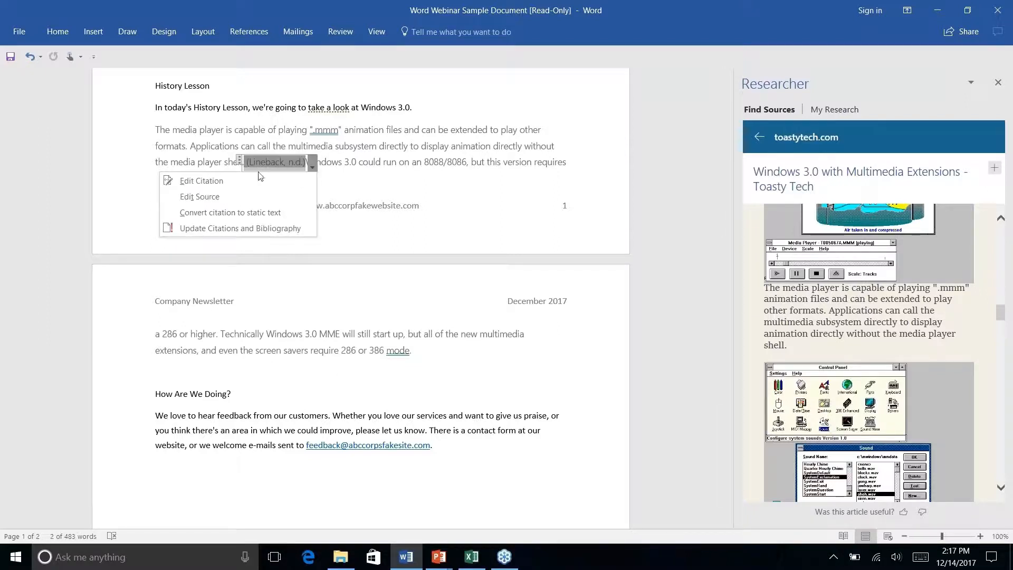
click(223, 197)
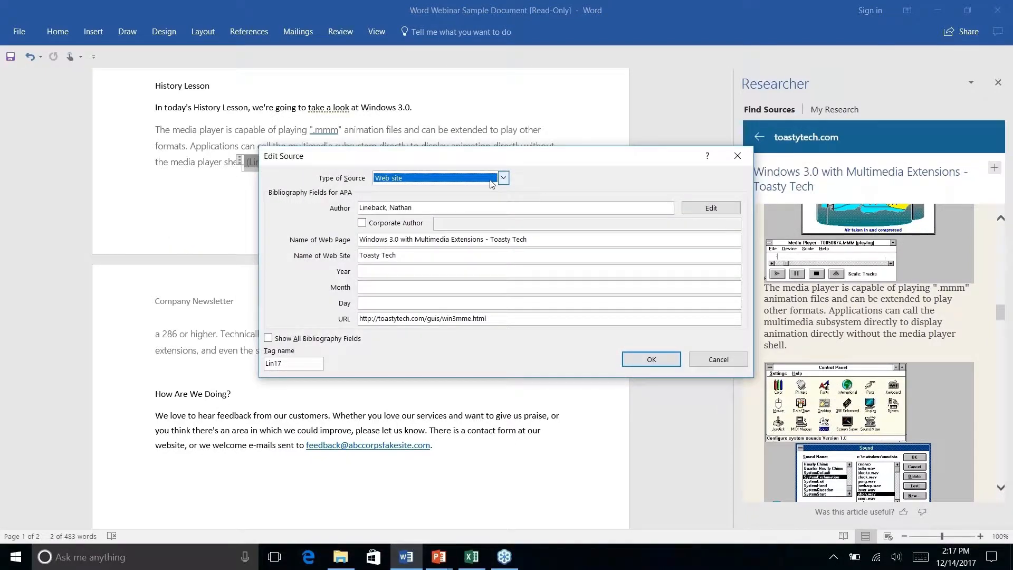
click(504, 178)
click(504, 179)
click(718, 364)
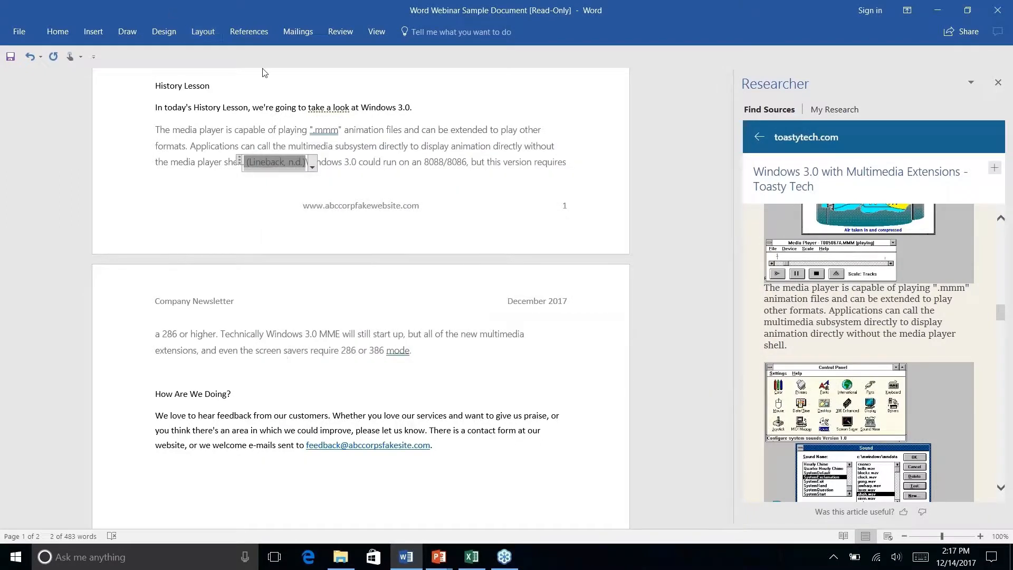
click(266, 37)
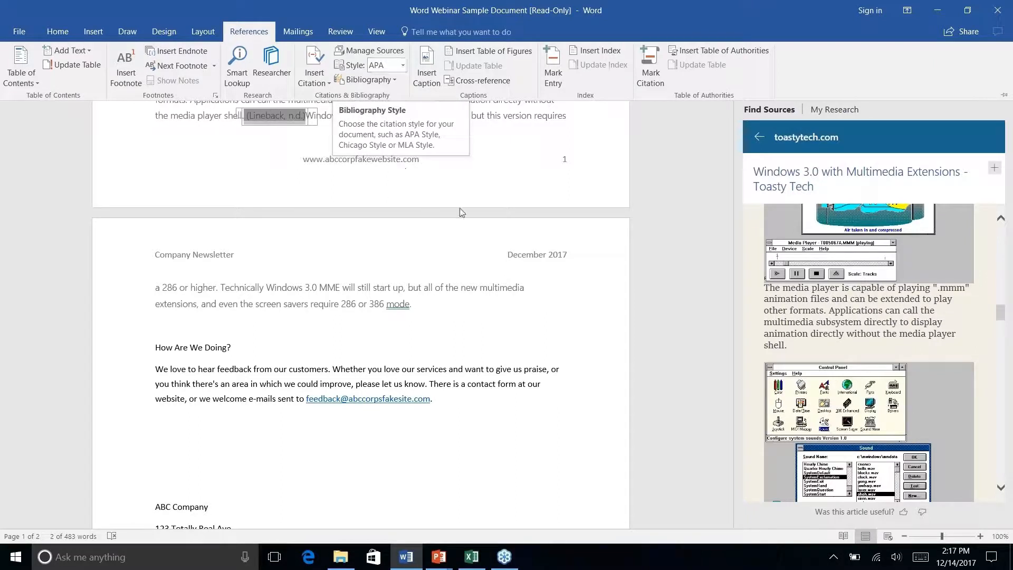
click(475, 202)
scroll(475, 202, down, 4)
scroll(475, 202, up, 7)
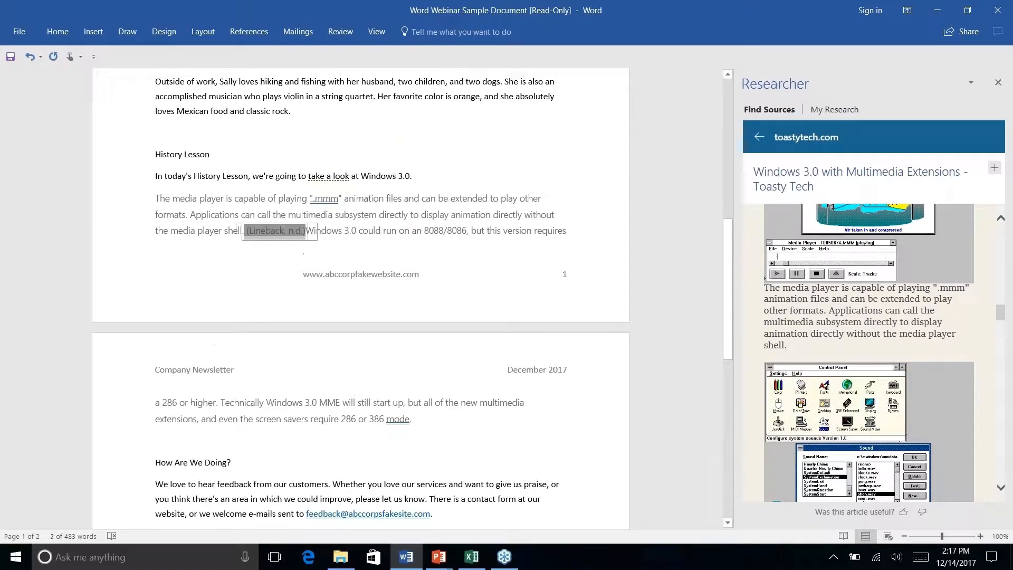
Insert a bibliography in the built-in References format directly after the History Lesson text ending in "386 mode."
click(460, 198)
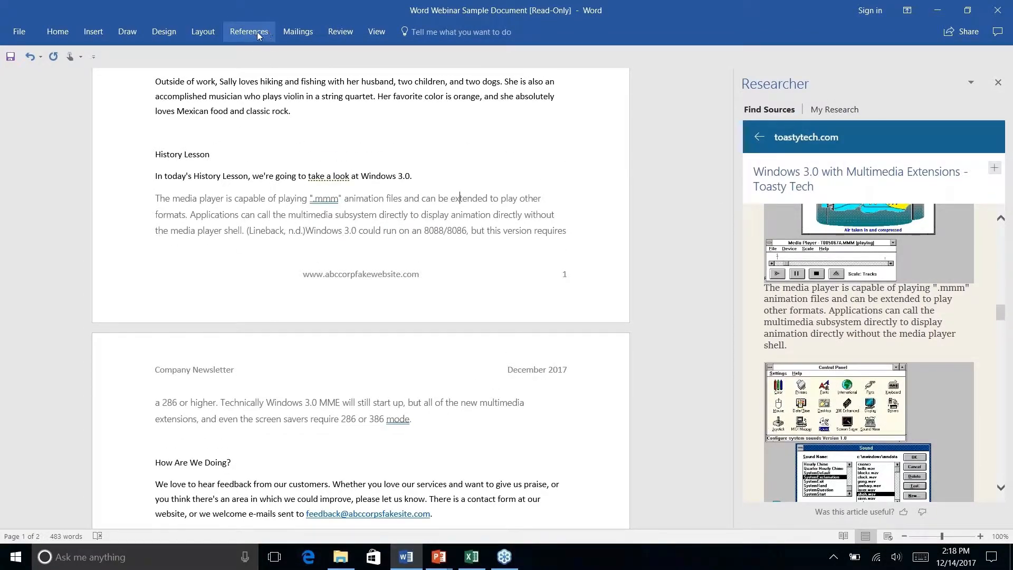
click(241, 33)
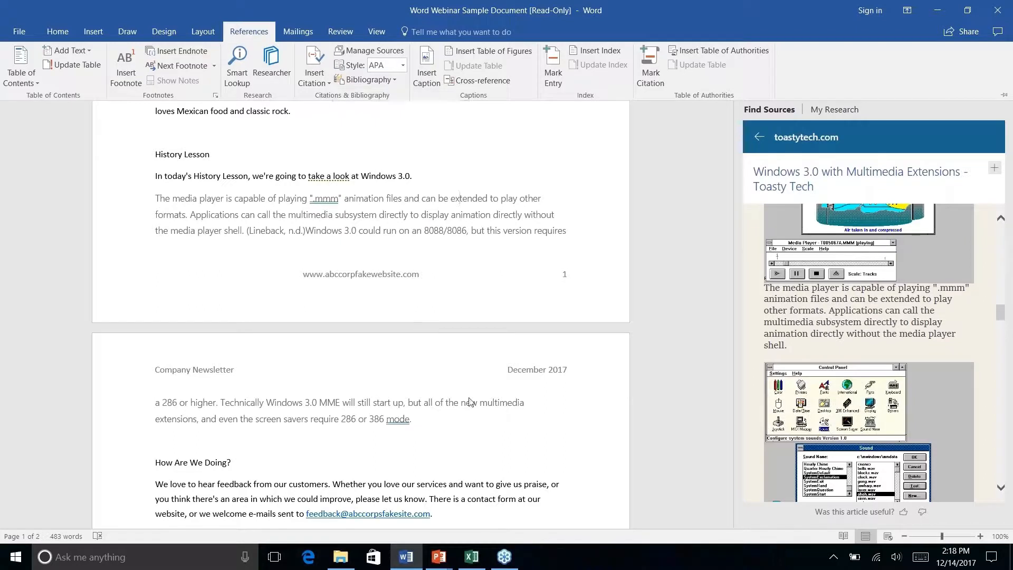
click(440, 426)
right_click(407, 420)
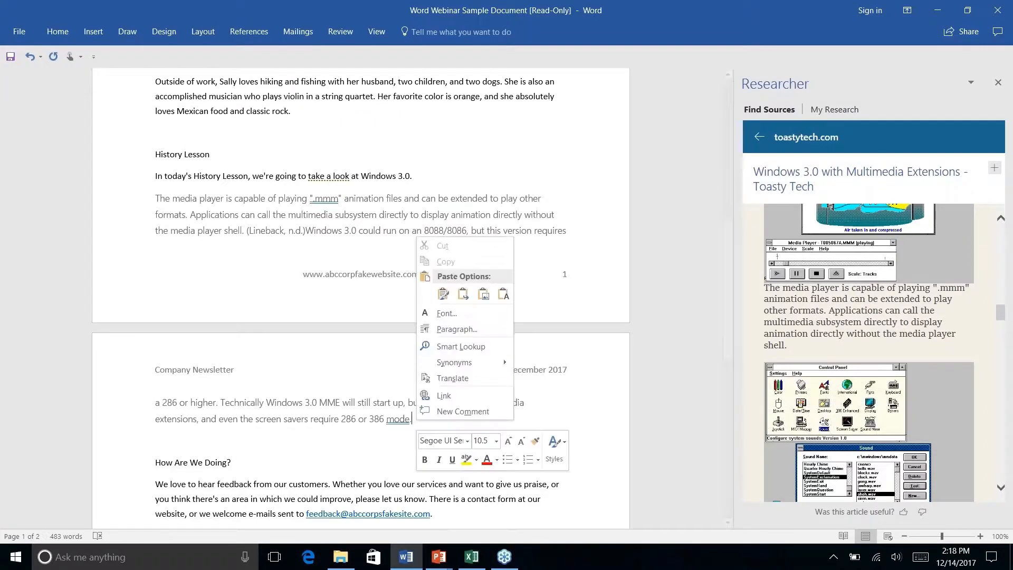
key(Escape)
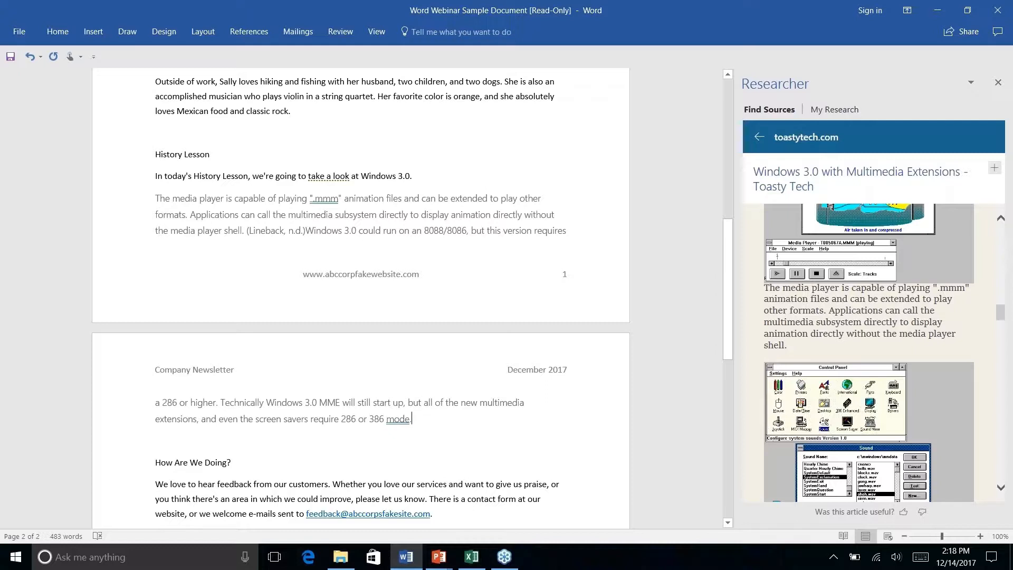
click(257, 36)
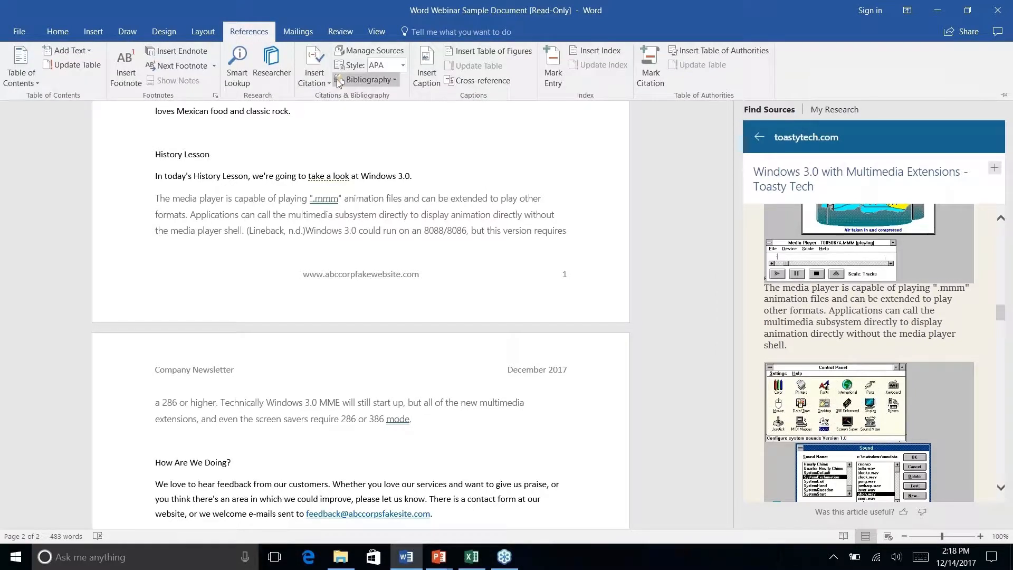
click(394, 79)
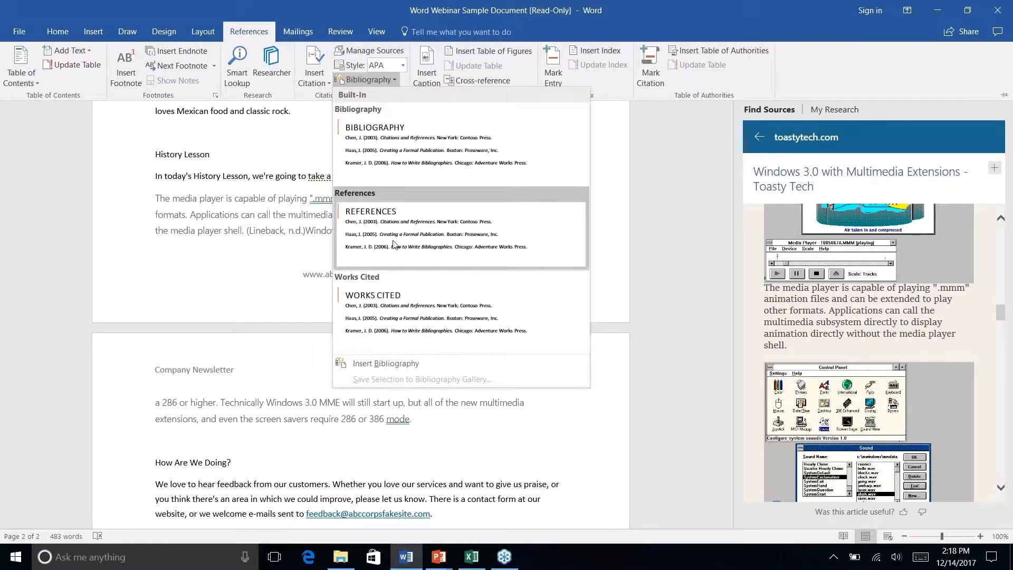
click(393, 239)
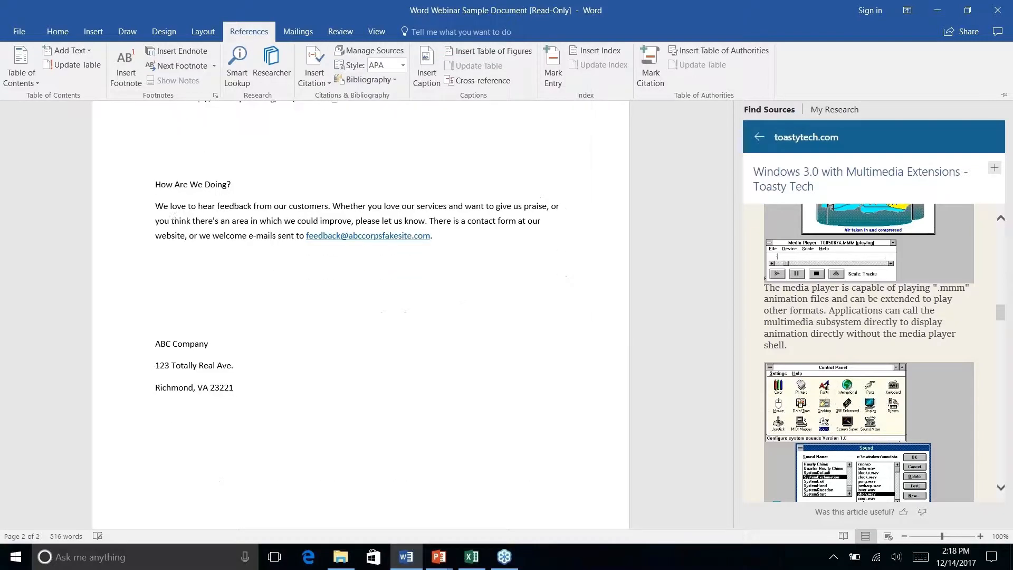
Examine the inserted references list and compare it with the in-text citation in the History Lesson section
scroll(359, 296, down, 2)
scroll(358, 296, up, 6)
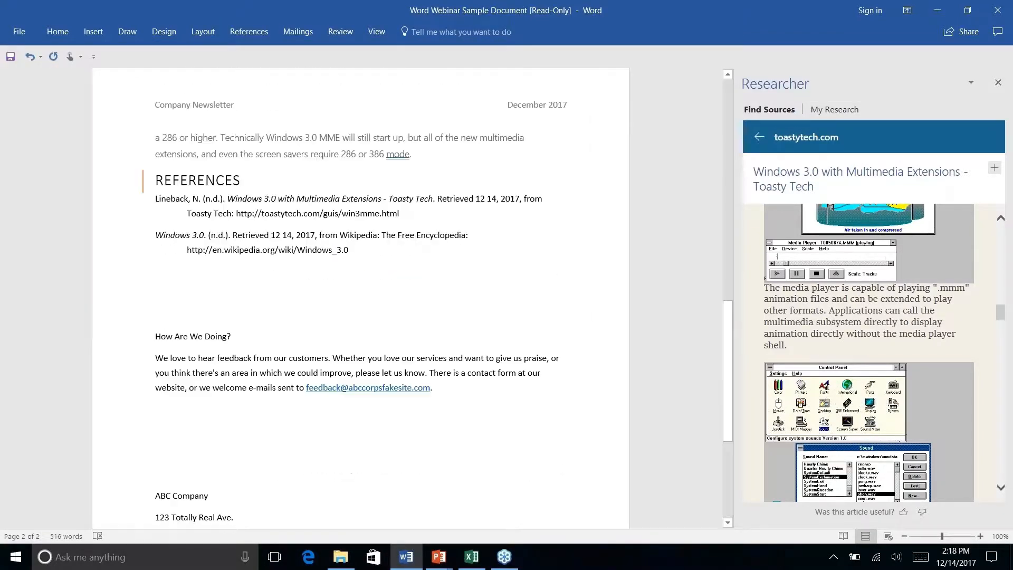
scroll(360, 296, up, 3)
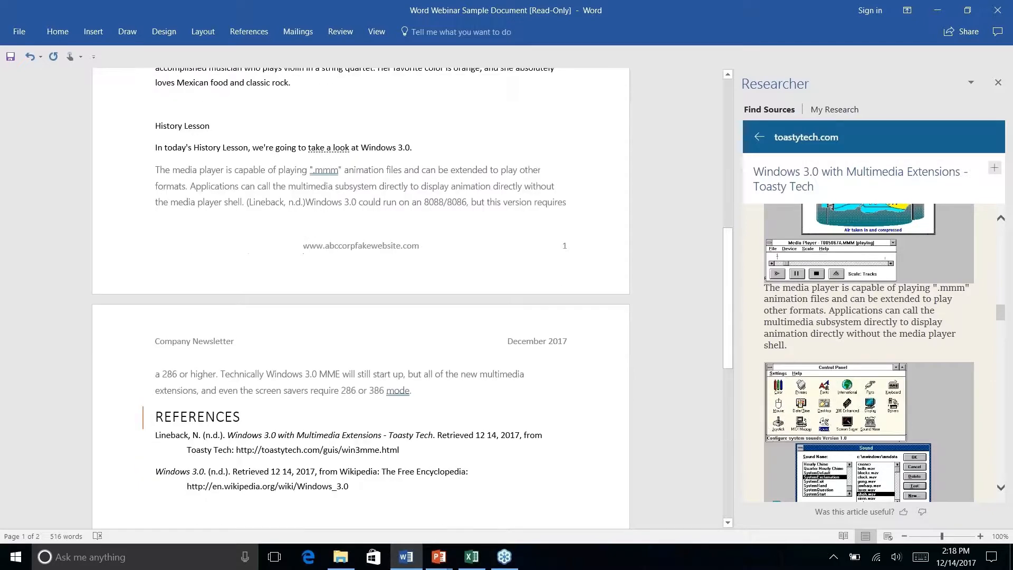
click(294, 200)
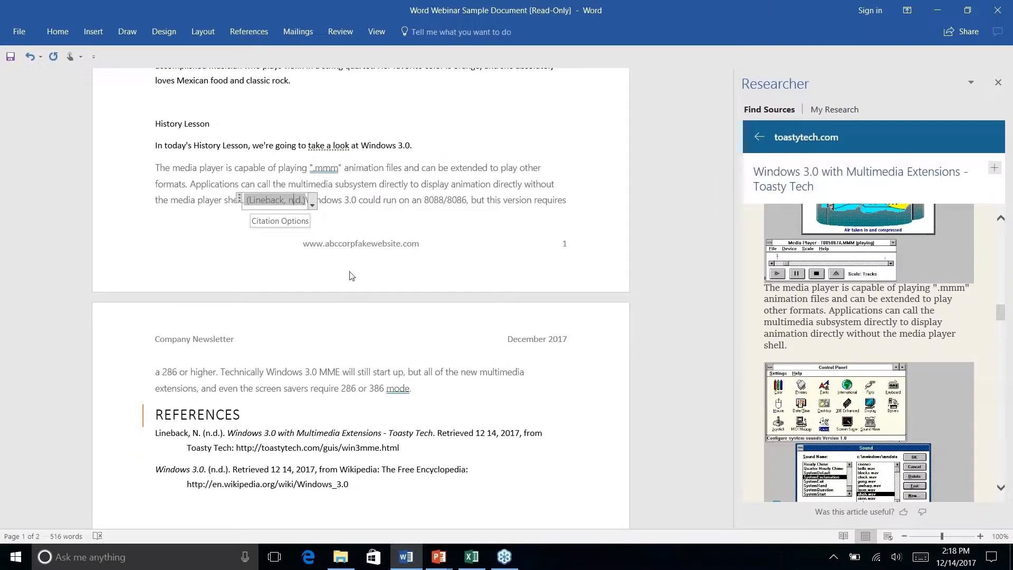
right_click(372, 367)
key(Escape)
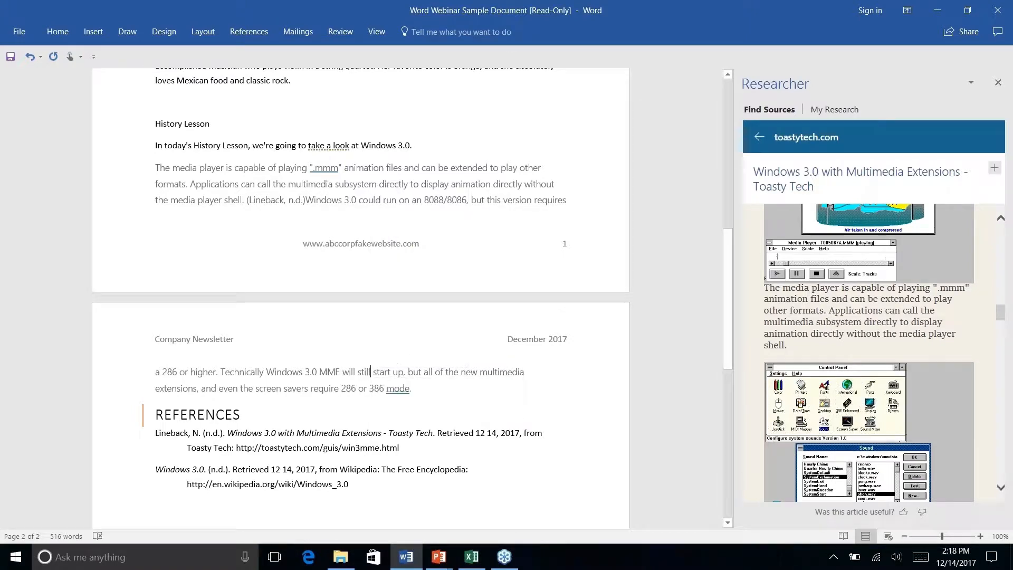
scroll(394, 349, down, 4)
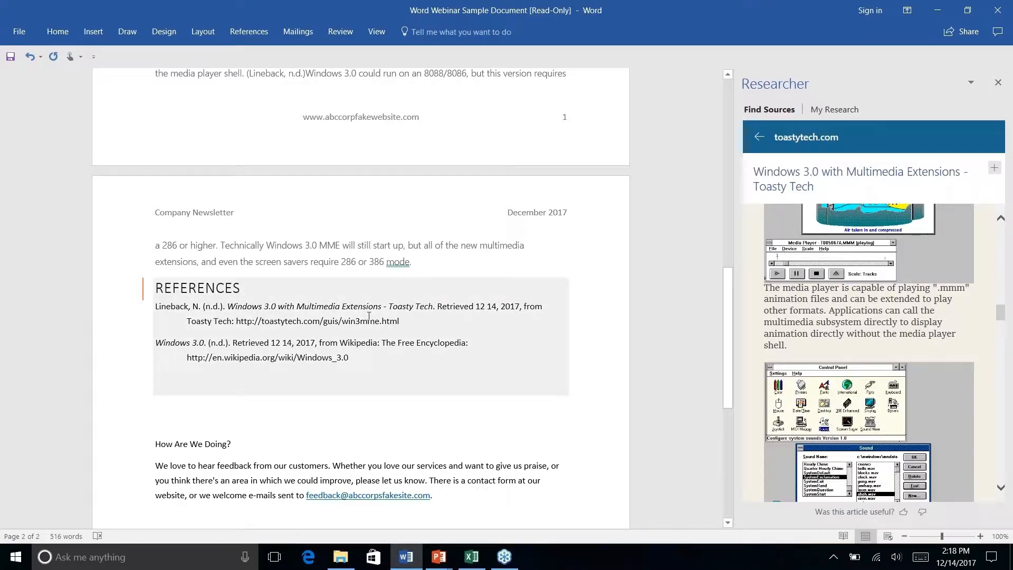
click(371, 243)
scroll(360, 298, down, 3)
scroll(360, 298, up, 5)
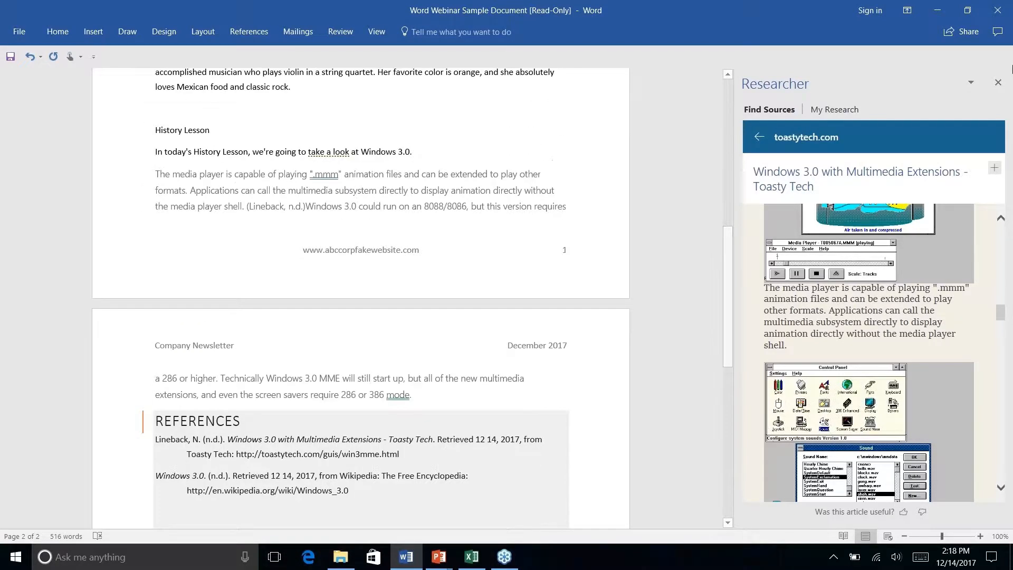
Close and reopen Researcher, view its My Research section for saved research, and close it again
click(997, 85)
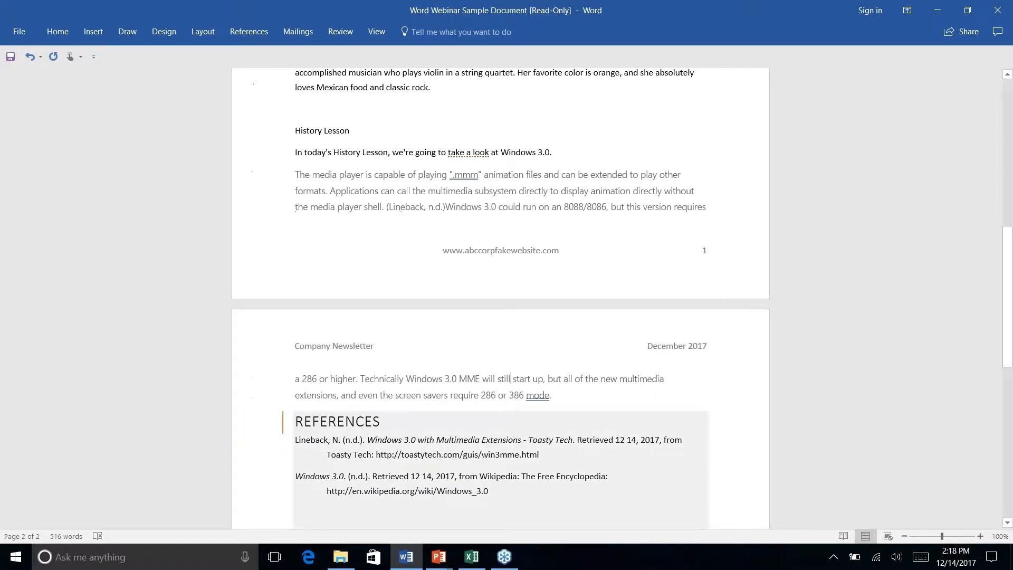
click(249, 31)
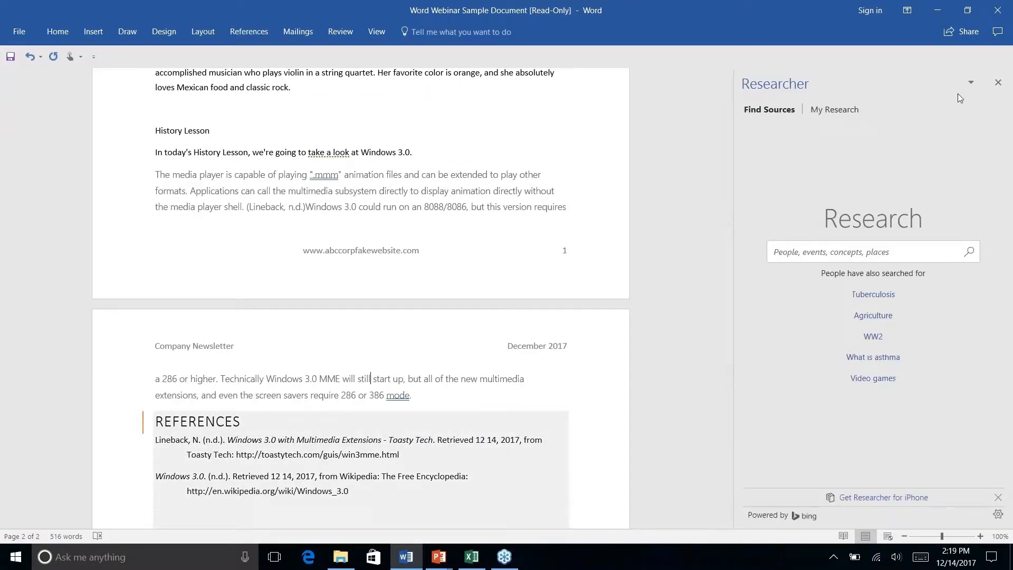
click(825, 111)
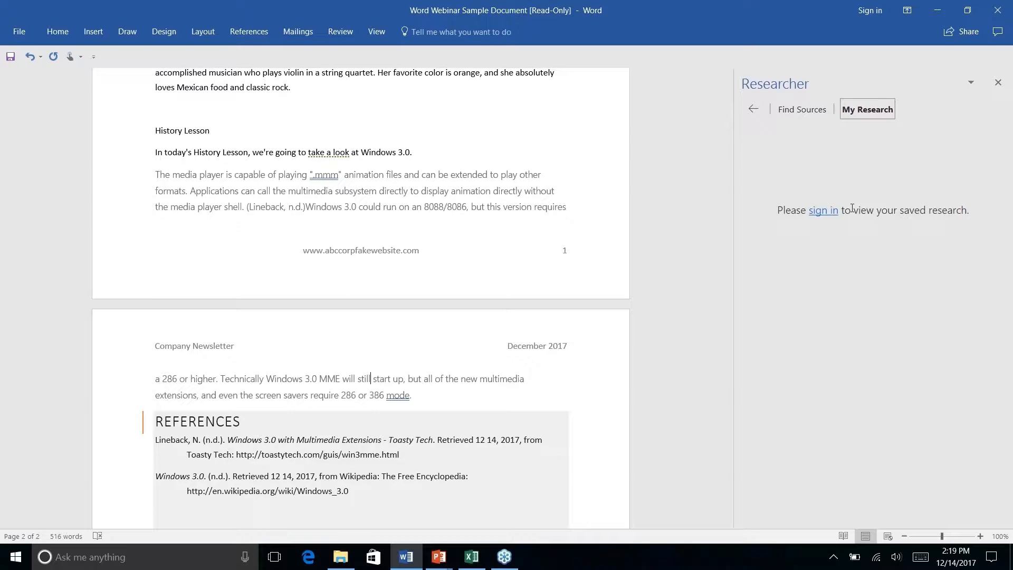
click(999, 84)
Look through the newsletter from its introduction to the History Lesson text and references list
scroll(500, 316, down, 3)
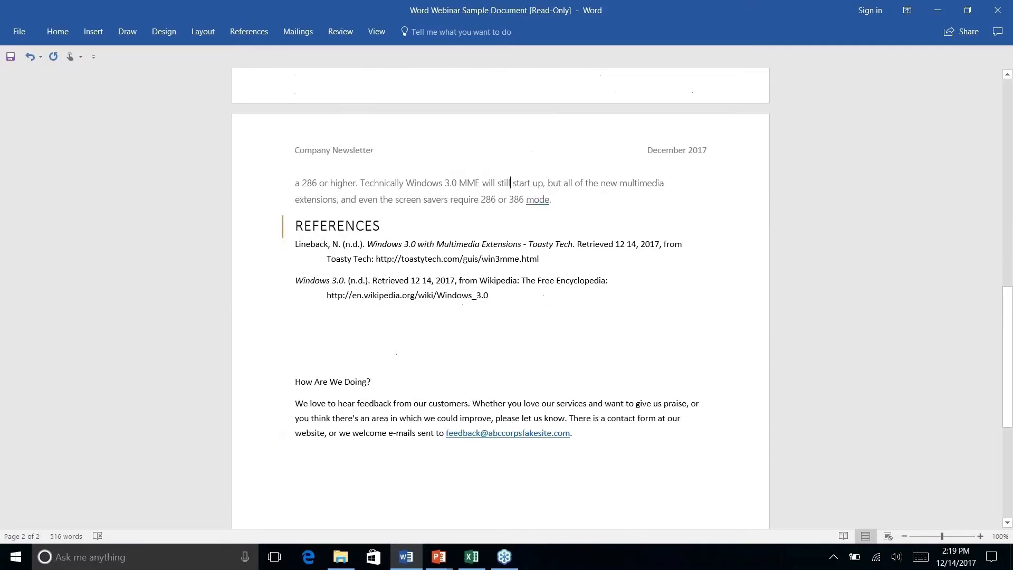
scroll(500, 295, up, 10)
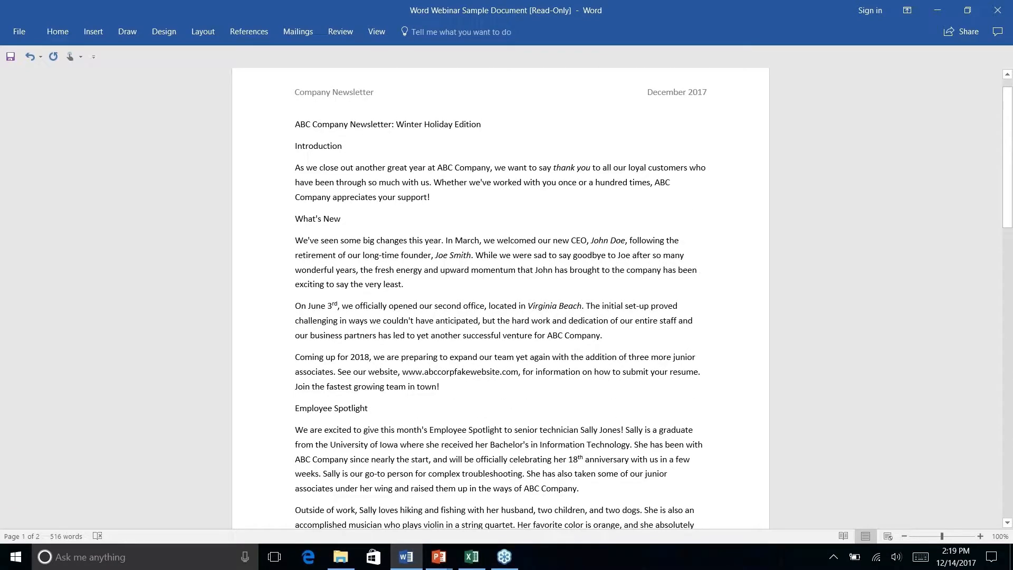
scroll(501, 296, down, 5)
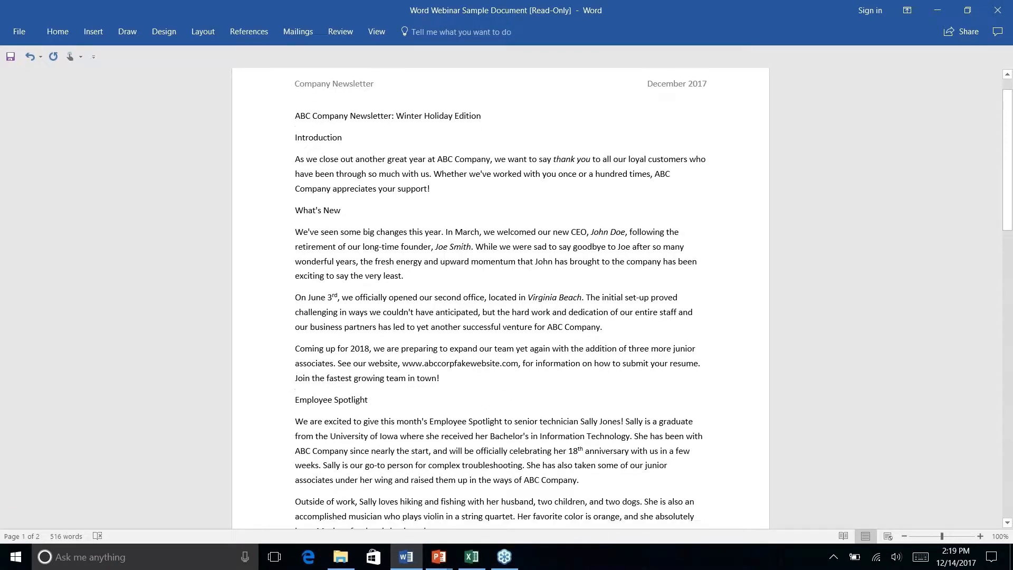
scroll(506, 264, down, 6)
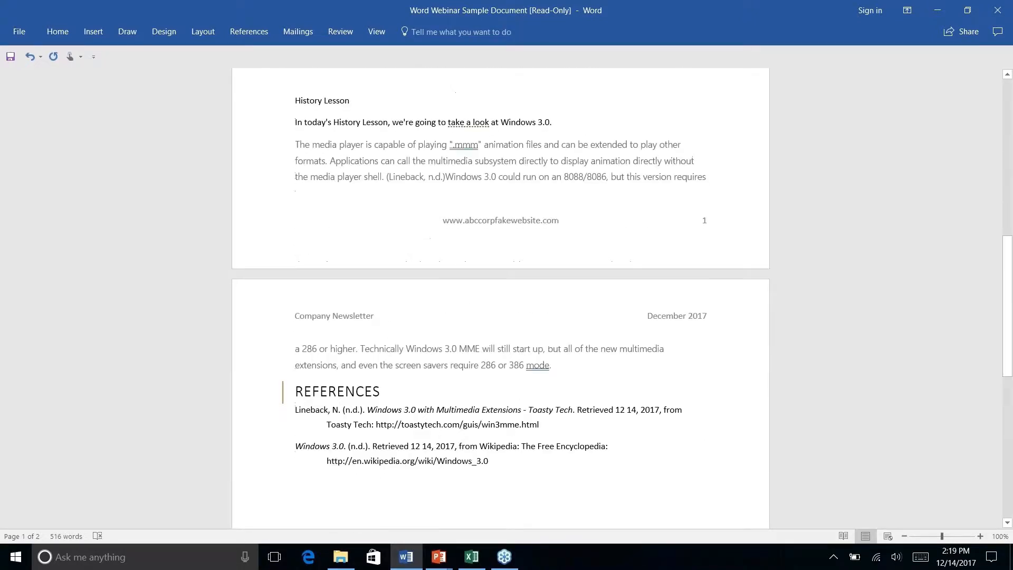
scroll(506, 295, up, 3)
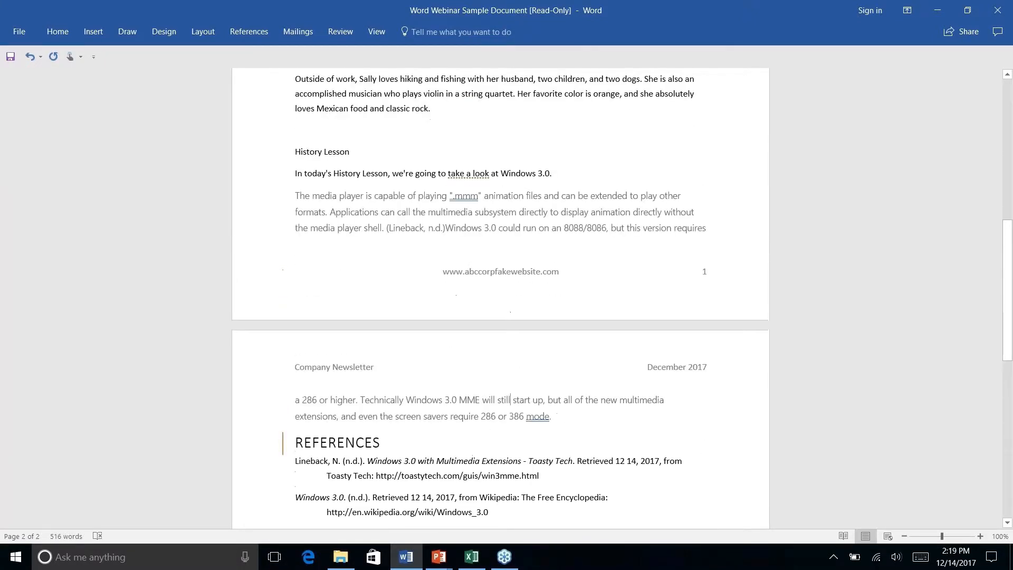
scroll(506, 296, down, 1)
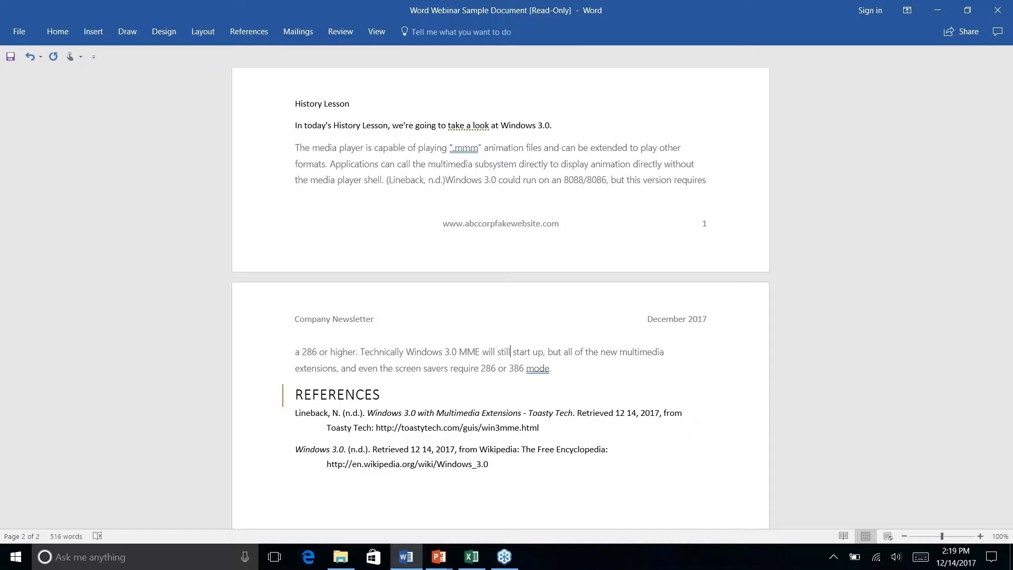
Switch to the PowerPoint slide show, advance it to the Quick Parts slide, and return to the Word newsletter
key(alt+Tab)
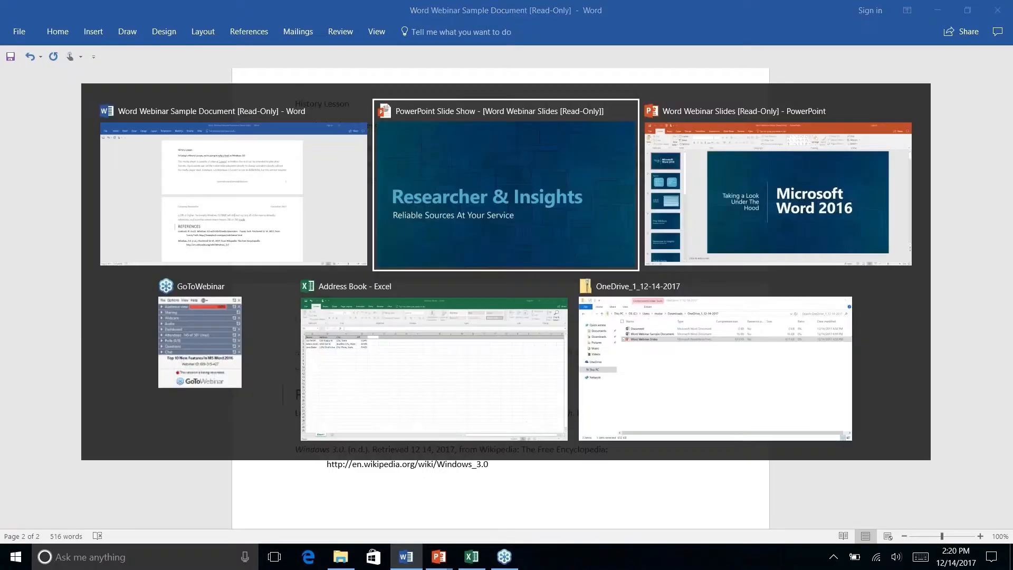
key(Right)
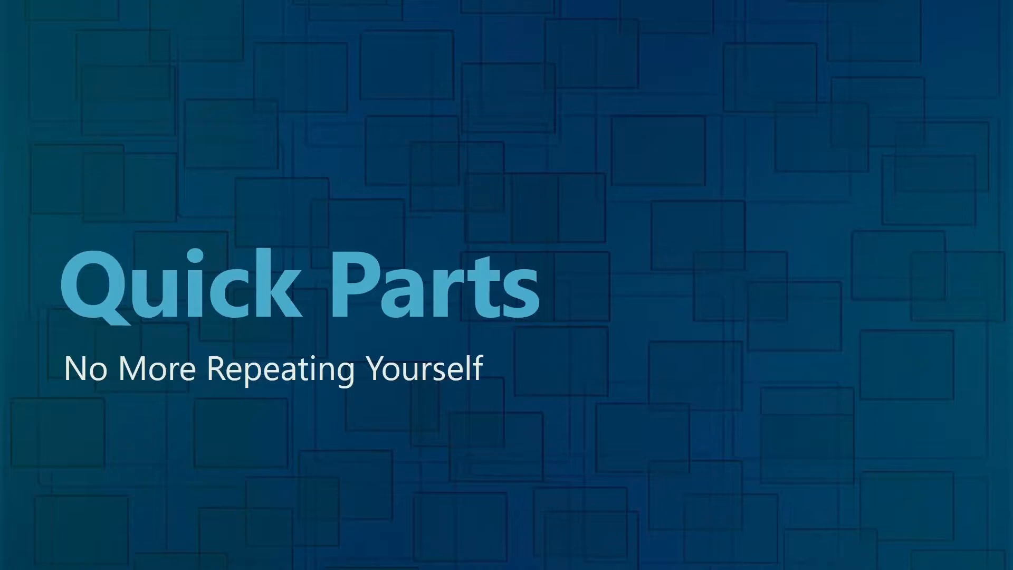
key(alt+Tab)
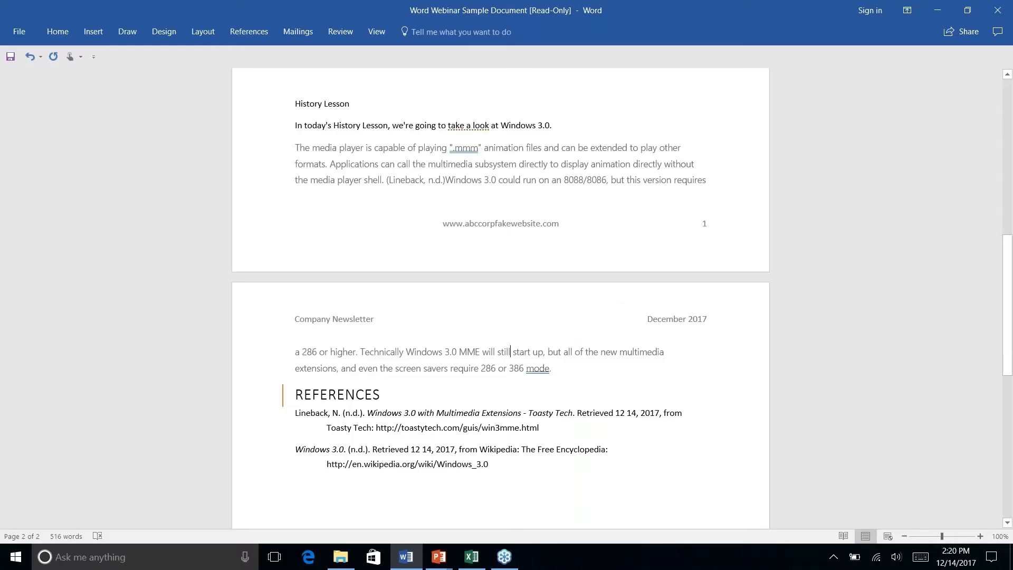
Center the three-line company name and address block at the end of the newsletter
scroll(500, 296, up, 3)
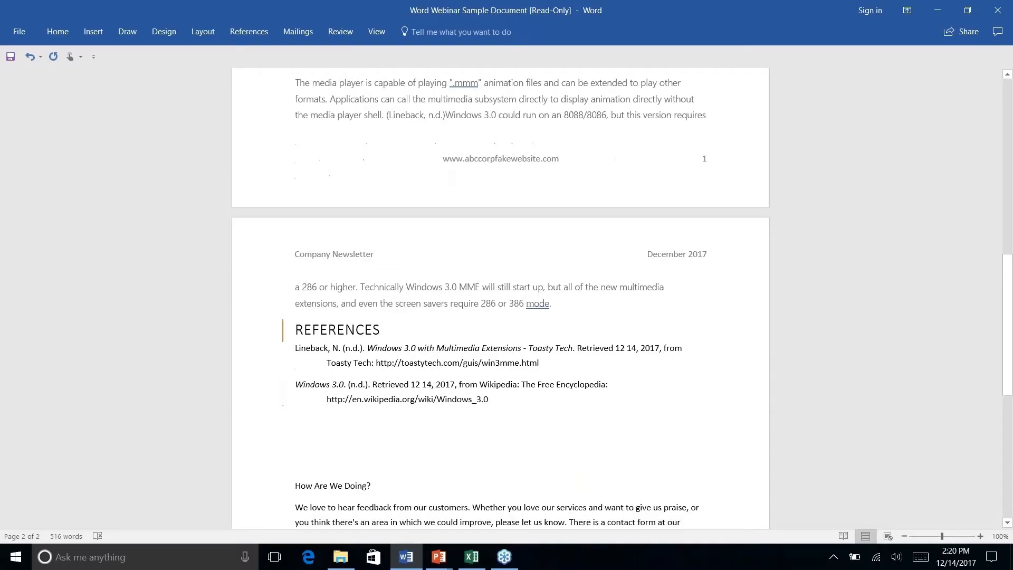
scroll(500, 295, down, 13)
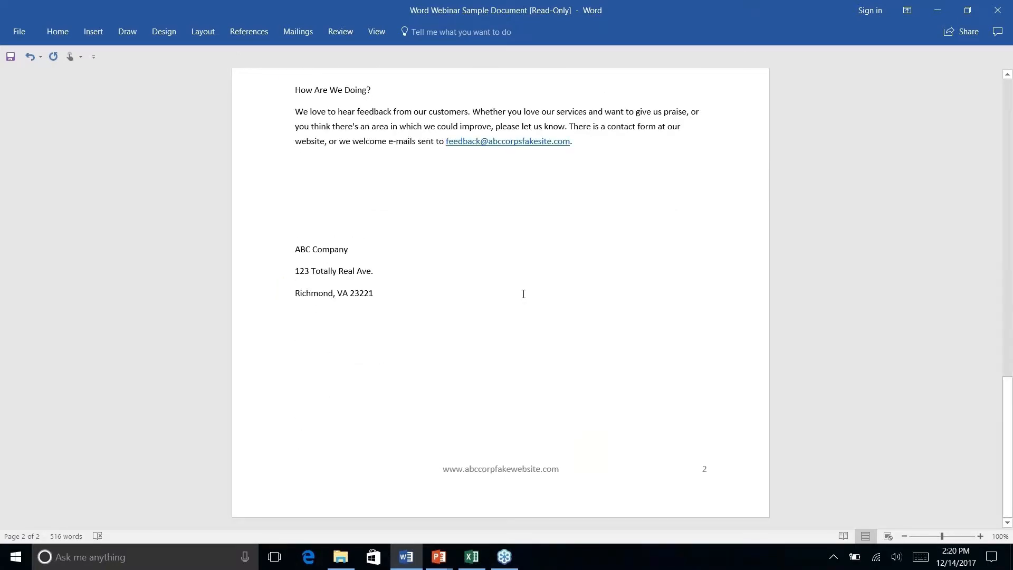
drag(373, 293, 258, 248)
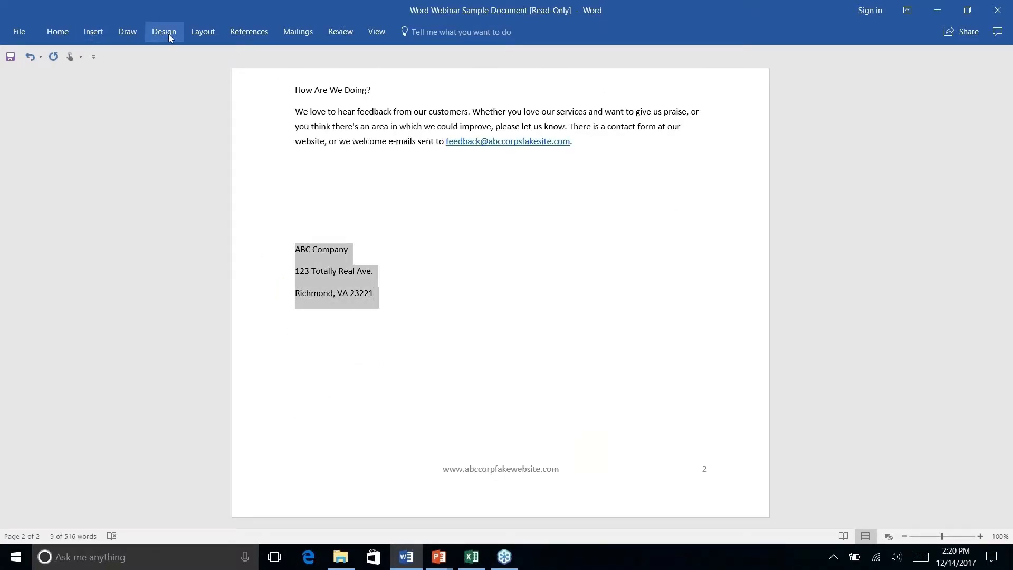
click(58, 31)
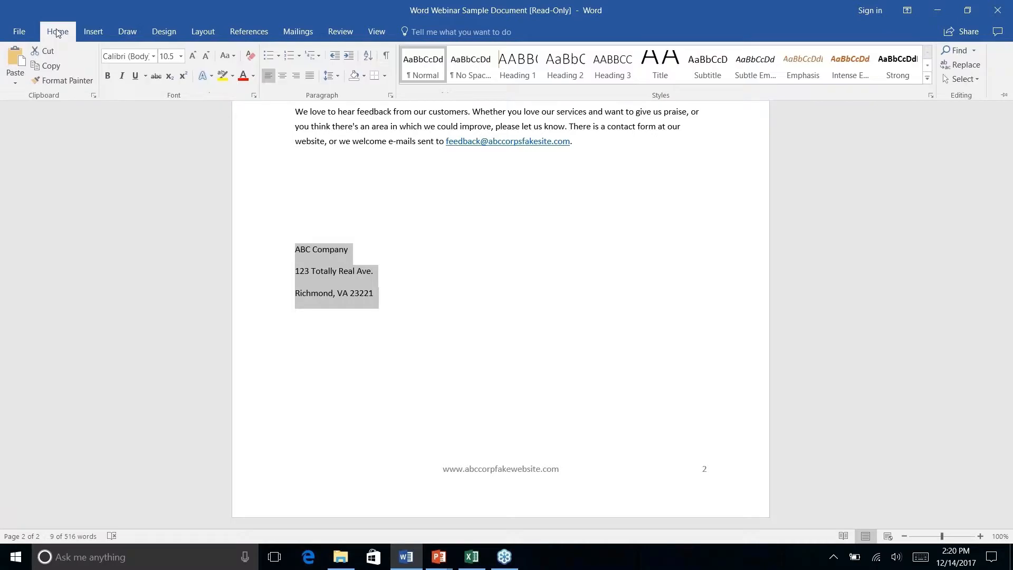
click(283, 76)
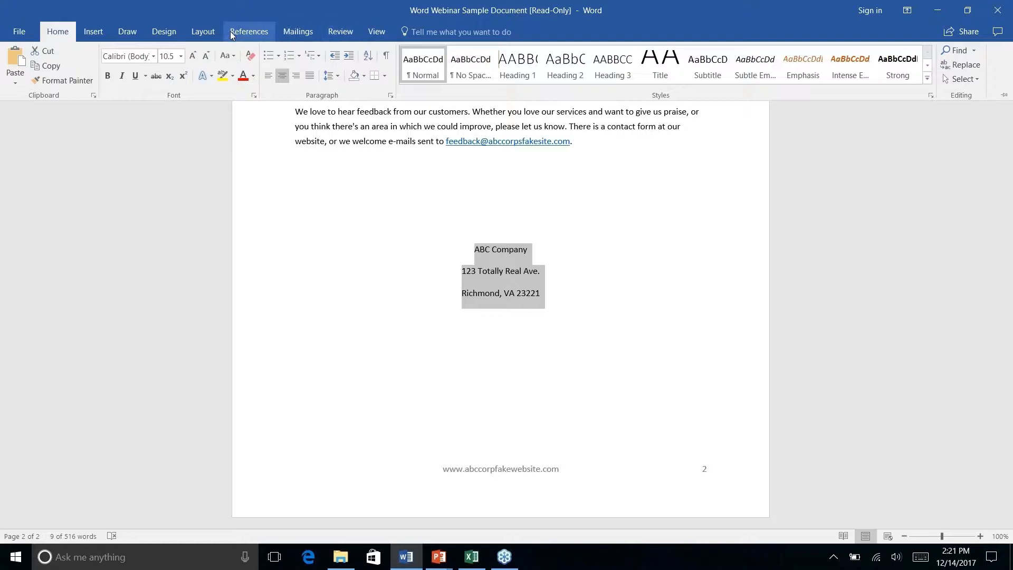
Save the selected three-line address block to the AutoText gallery as a building block named Company Address
click(200, 33)
click(170, 32)
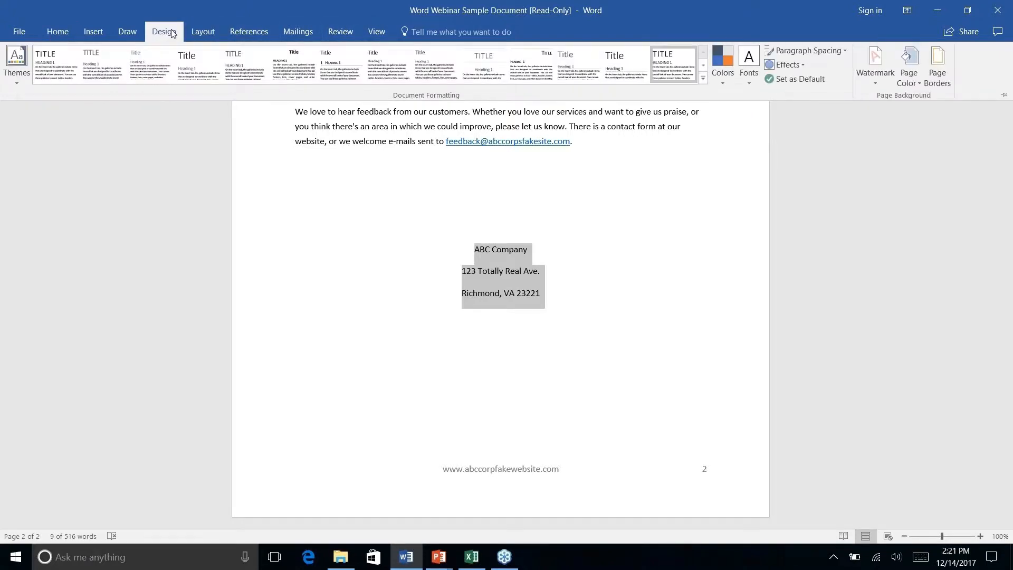
click(88, 34)
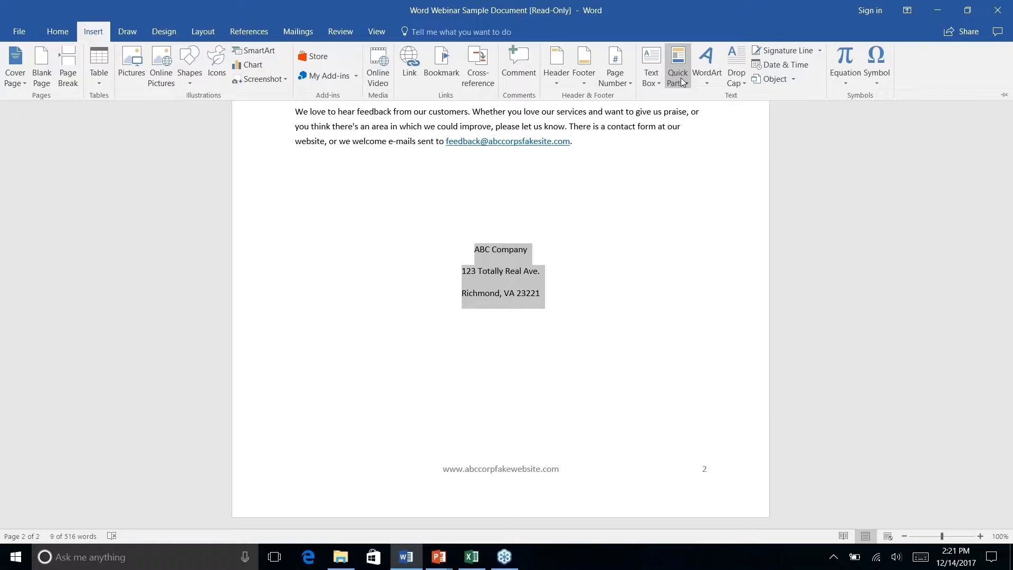
double_click(94, 24)
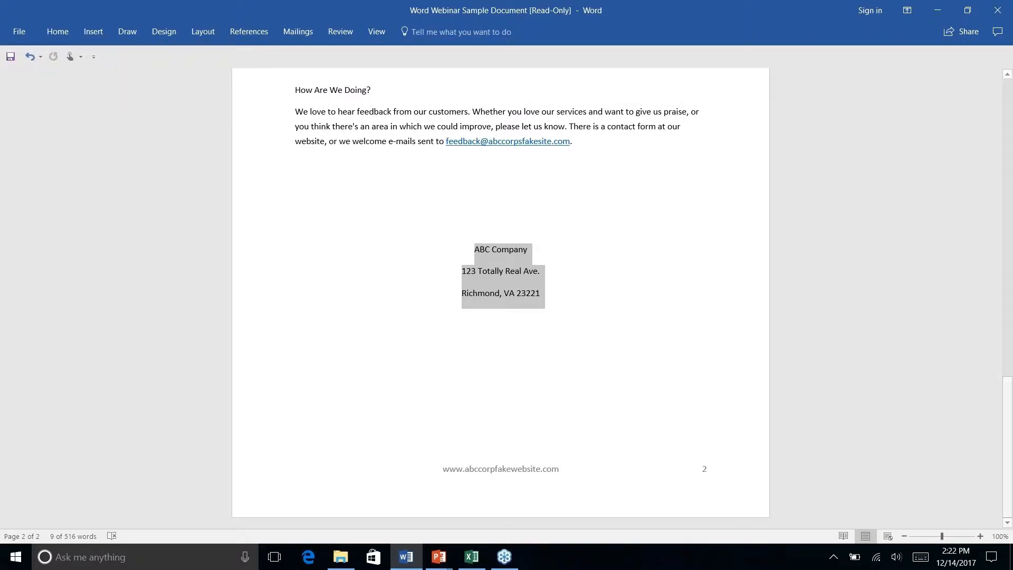
click(94, 32)
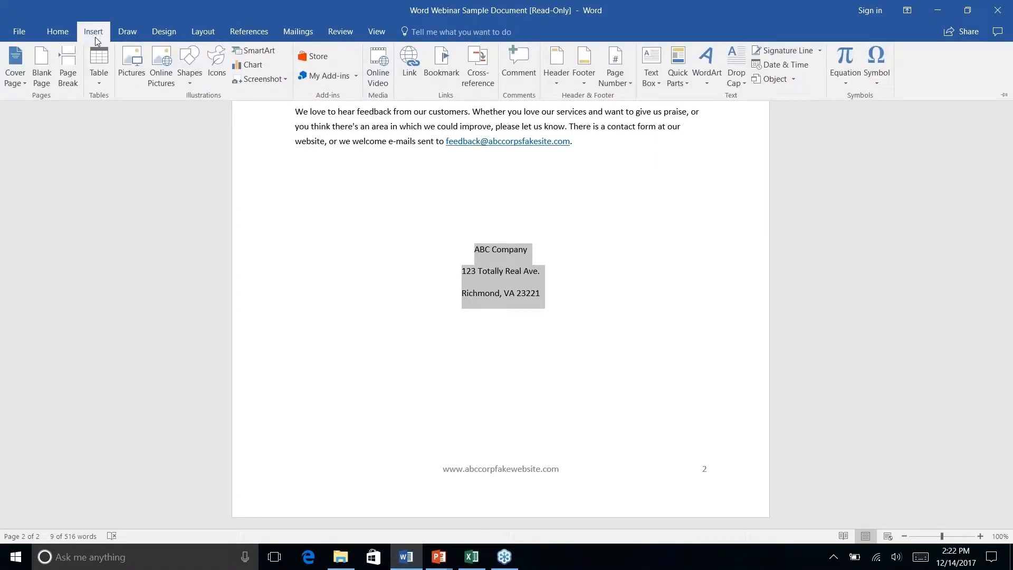
click(685, 85)
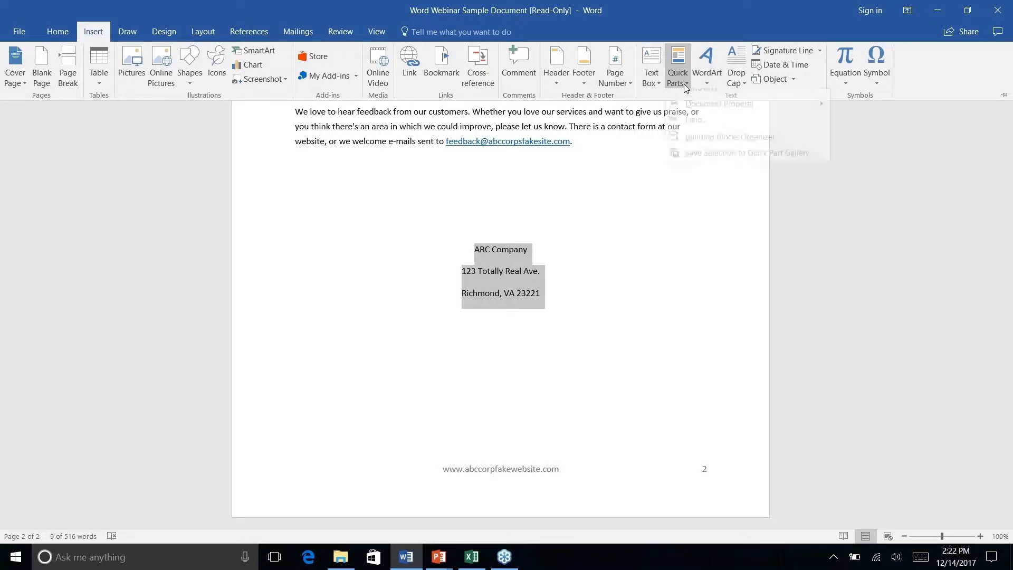
mouse_move(702, 103)
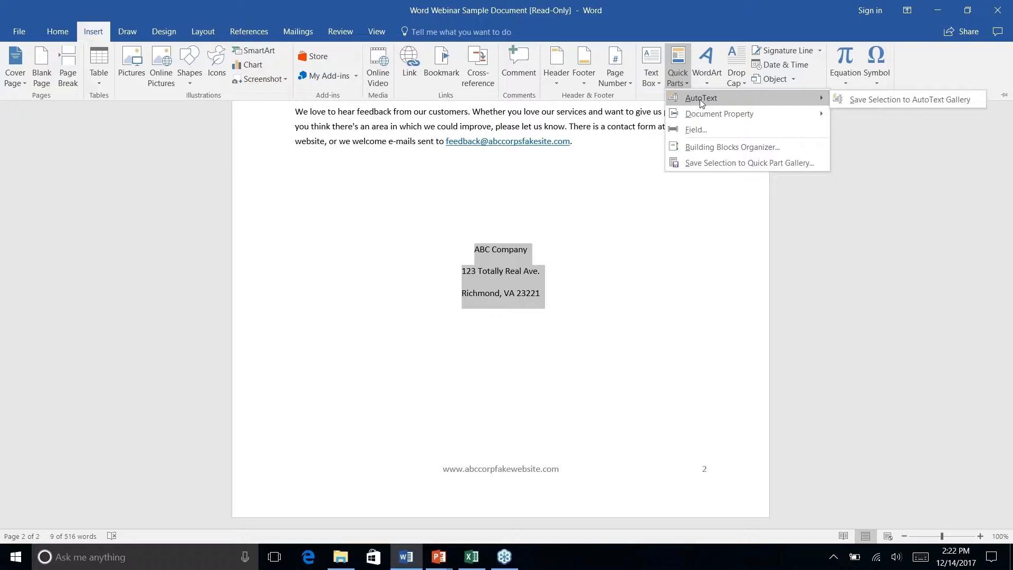
right_click(891, 102)
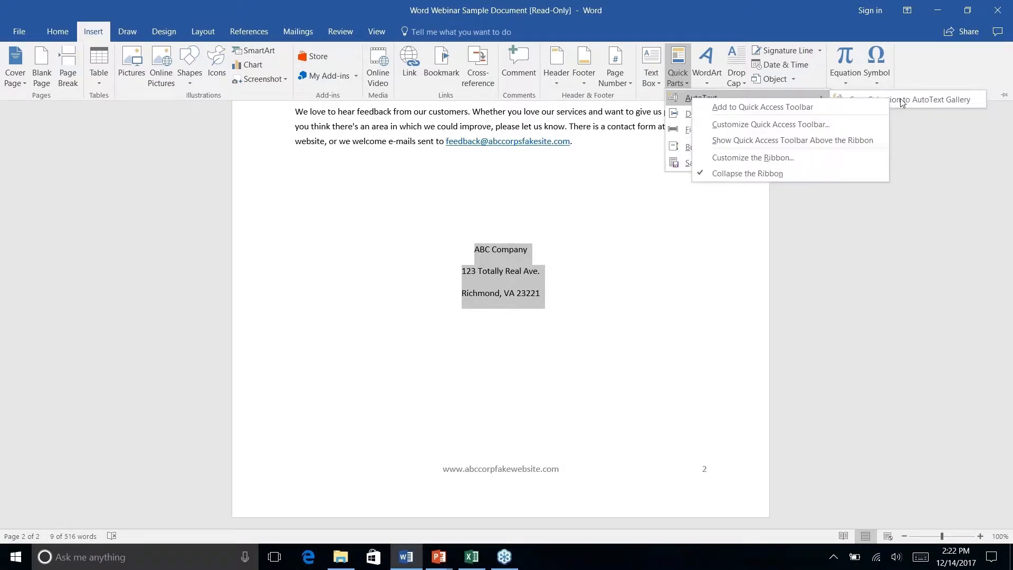
click(910, 100)
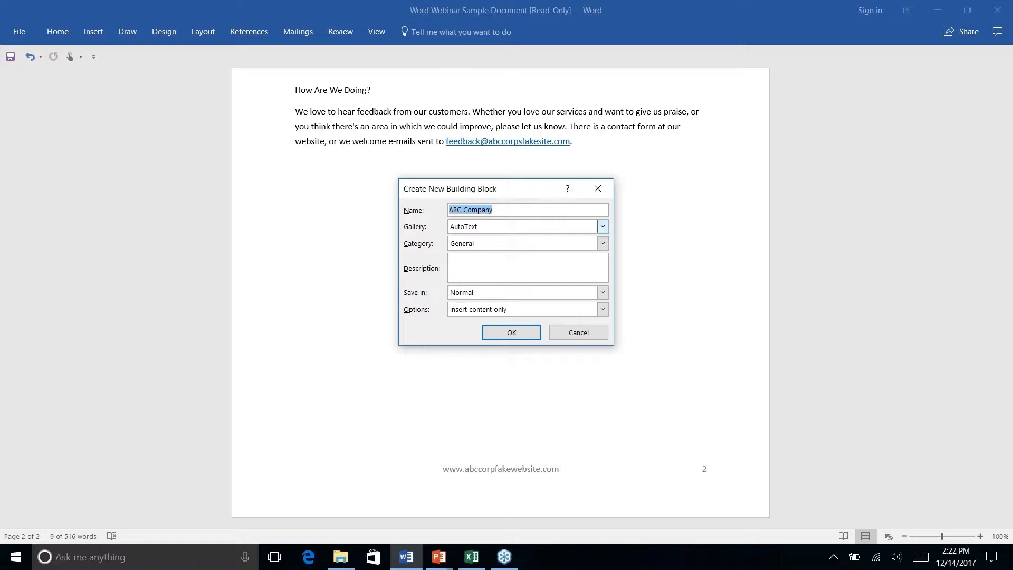
text(Company Address)
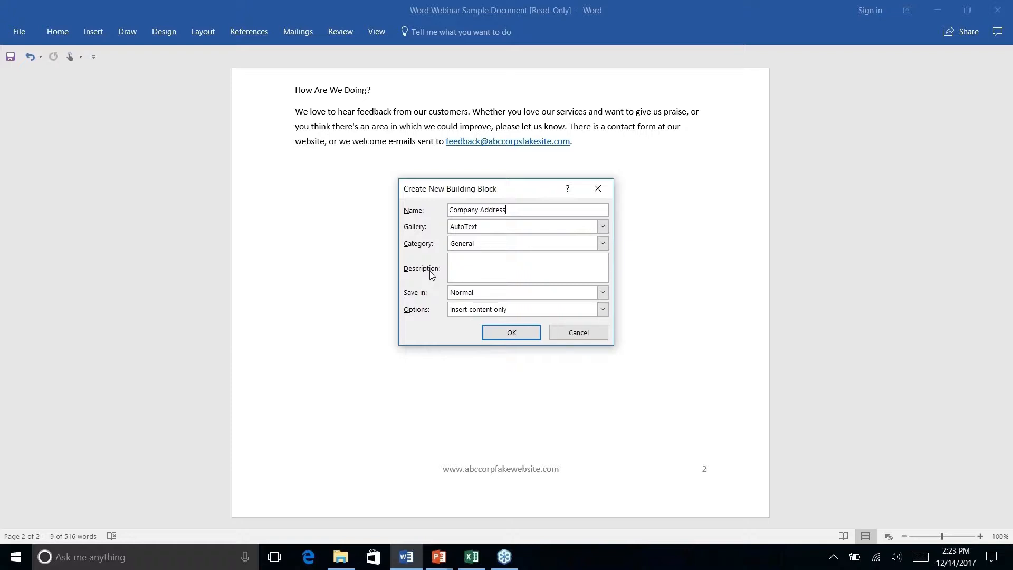
click(511, 336)
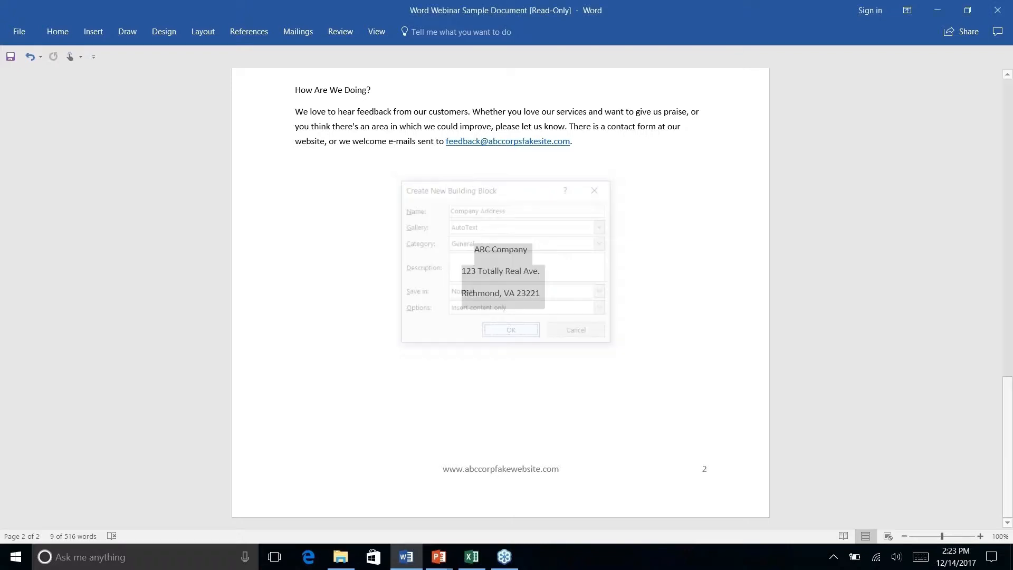
Delete the three-line company address block from the end of the newsletter
click(505, 271)
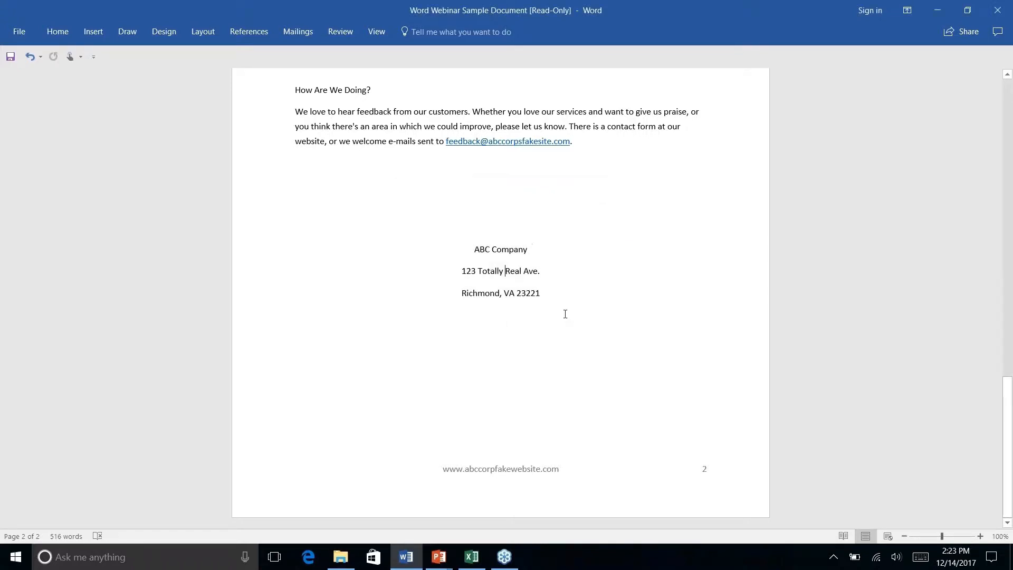
drag(549, 303, 473, 246)
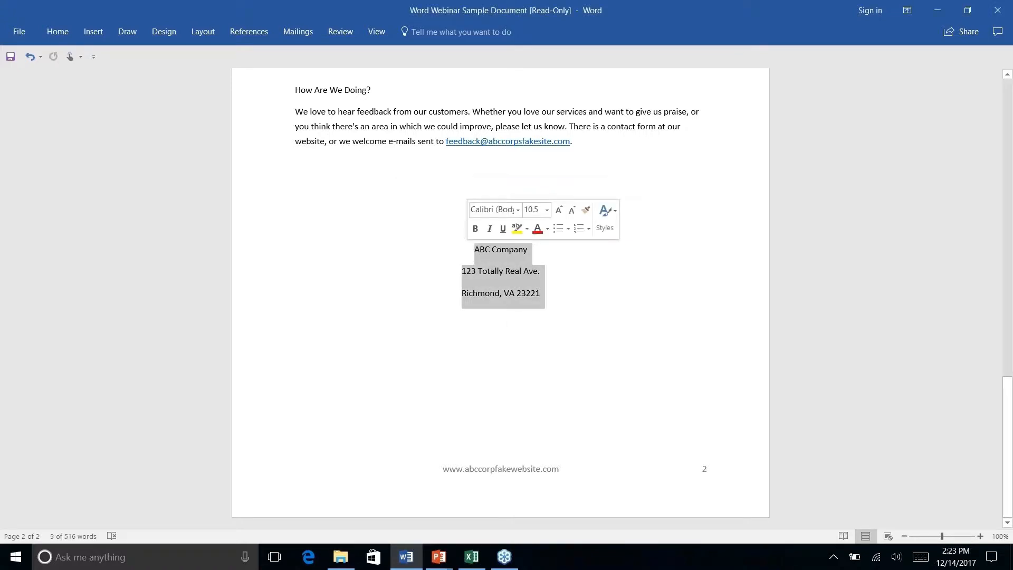
key(Delete)
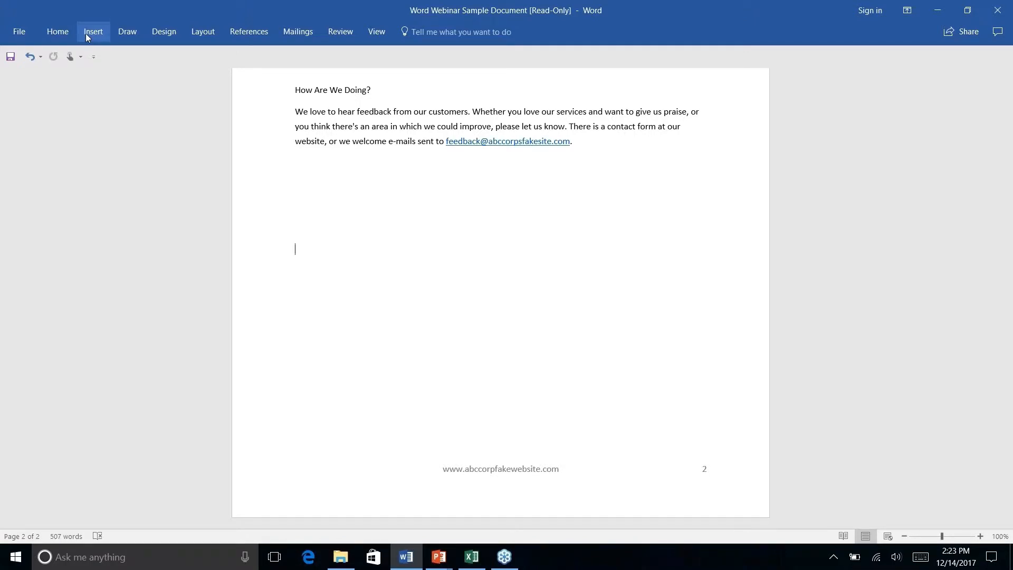
Insert the saved Company Address AutoText entry at the end of the newsletter
click(86, 33)
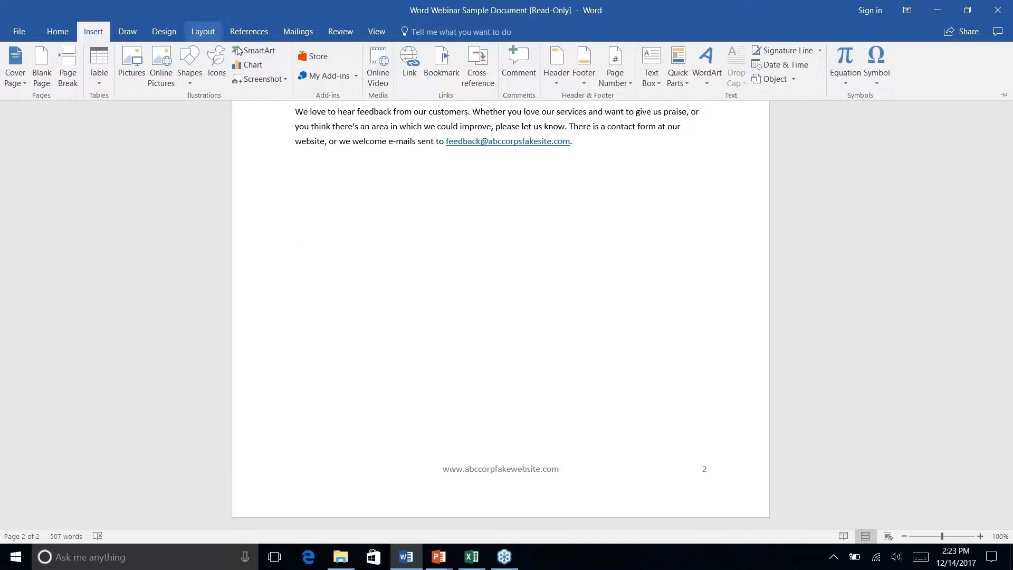
right_click(685, 85)
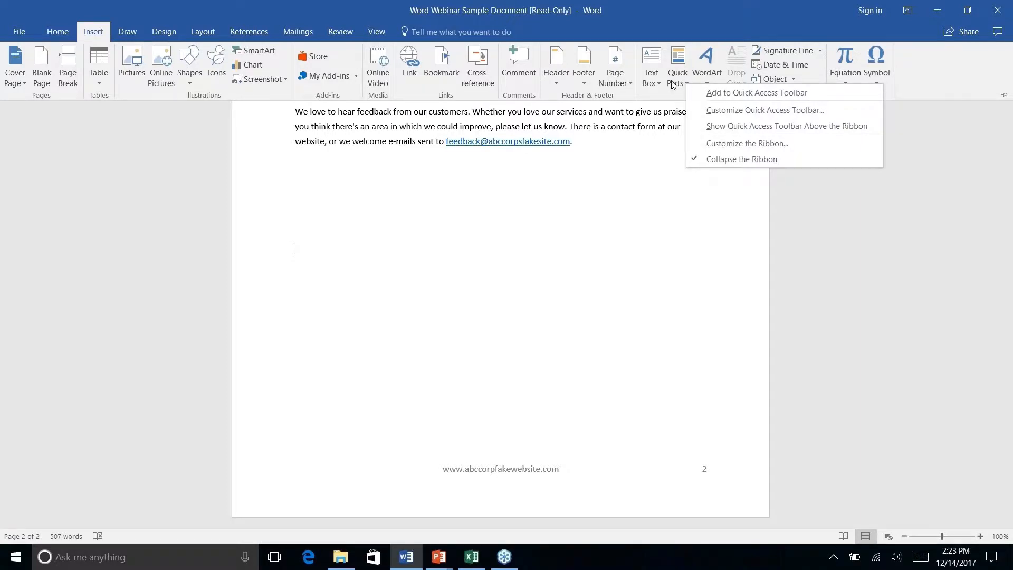
click(675, 79)
click(676, 76)
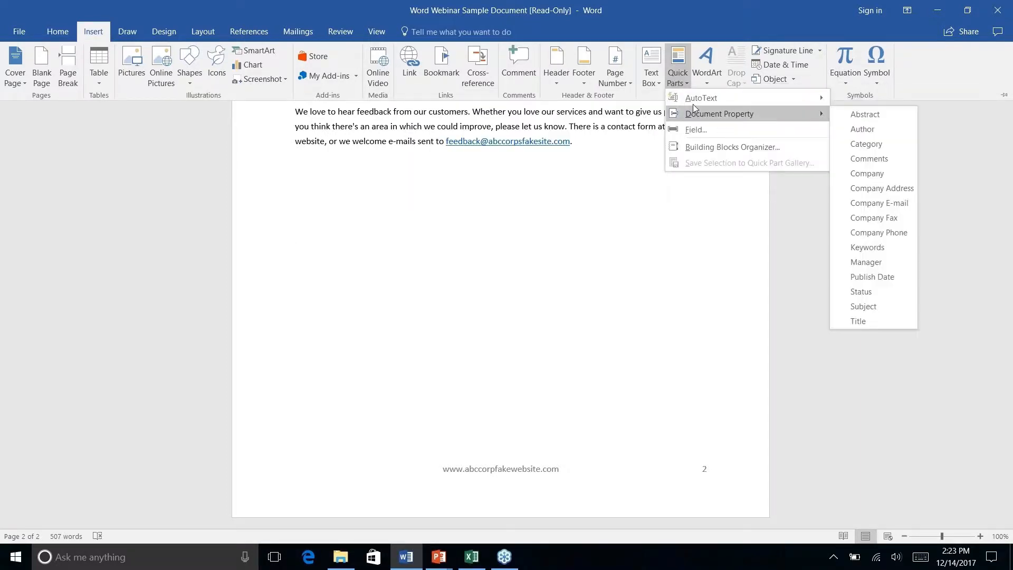
mouse_move(697, 100)
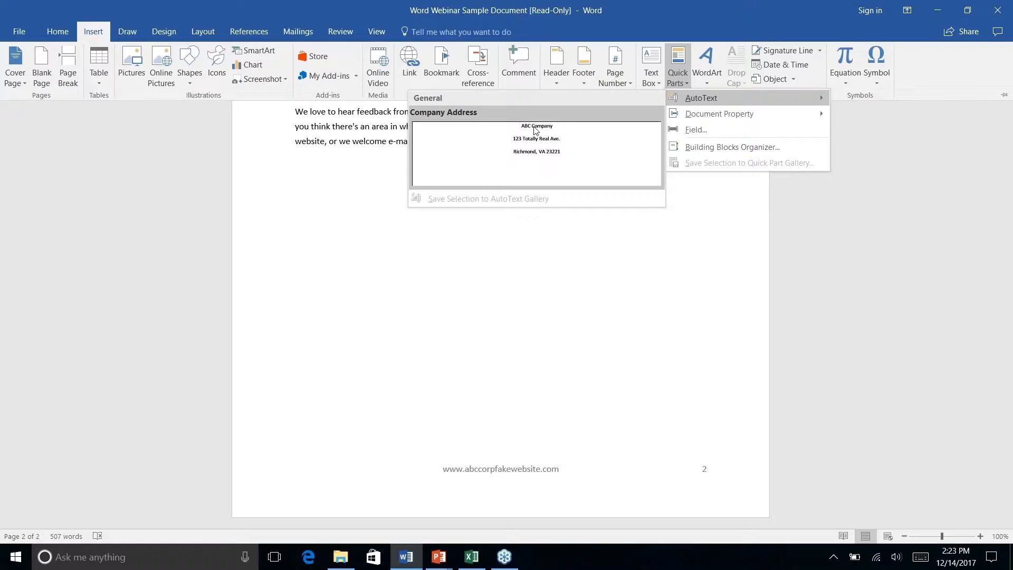
click(538, 150)
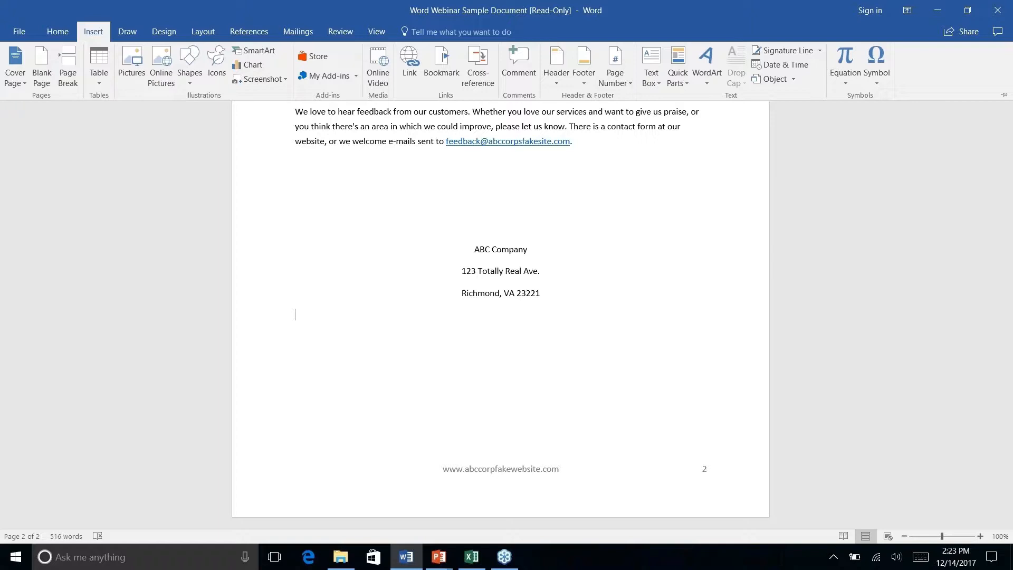
Sort the Building Blocks Organizer by name and by gallery, and view the Company Address entry's properties without changing them
click(685, 84)
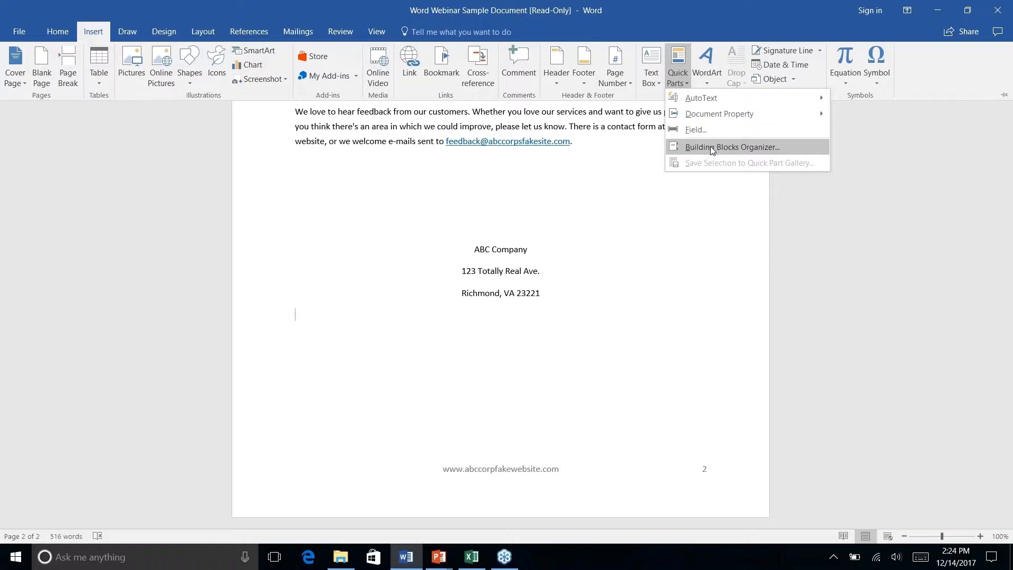
click(713, 151)
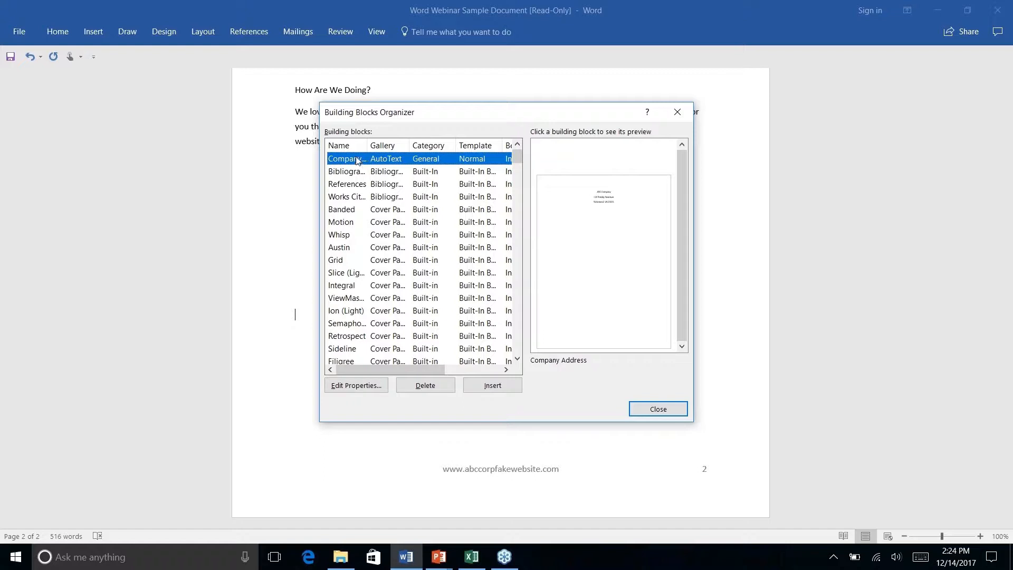
click(341, 150)
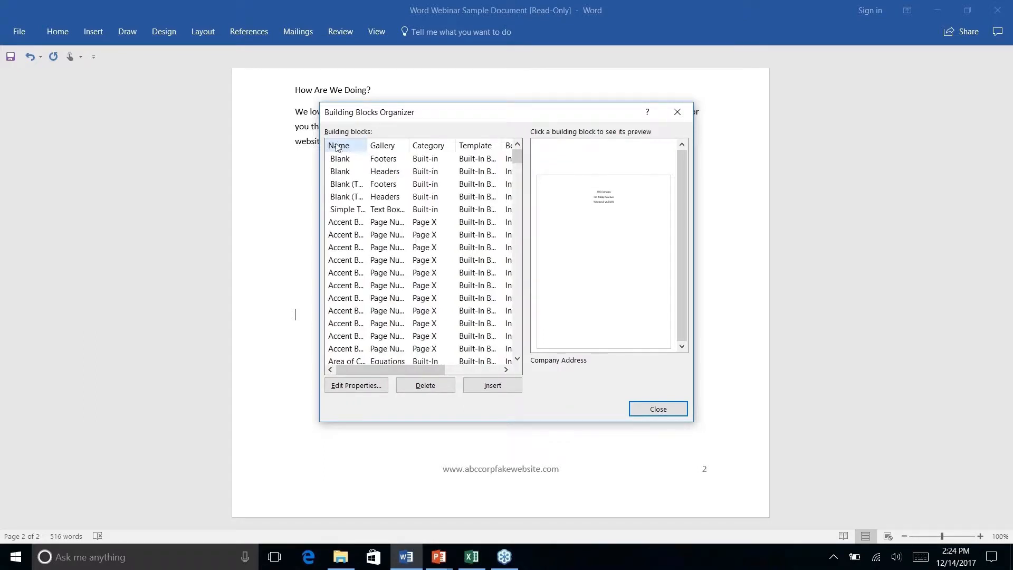
click(384, 146)
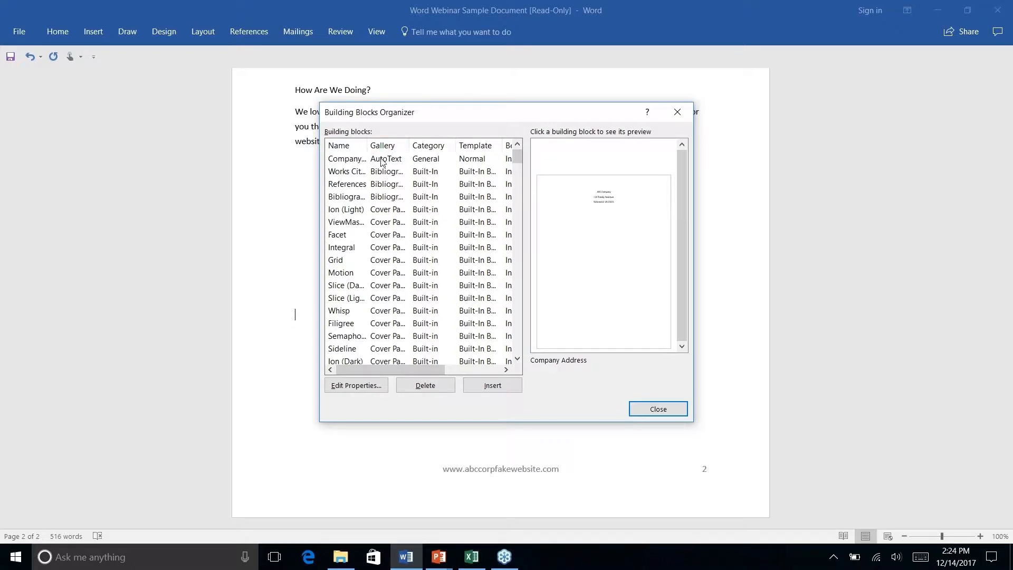
click(348, 163)
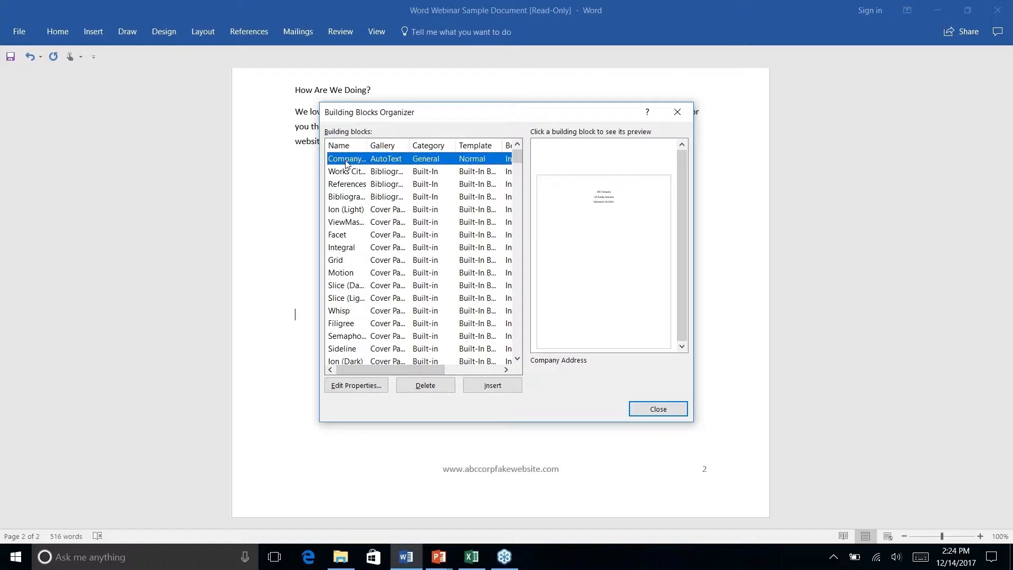
click(358, 388)
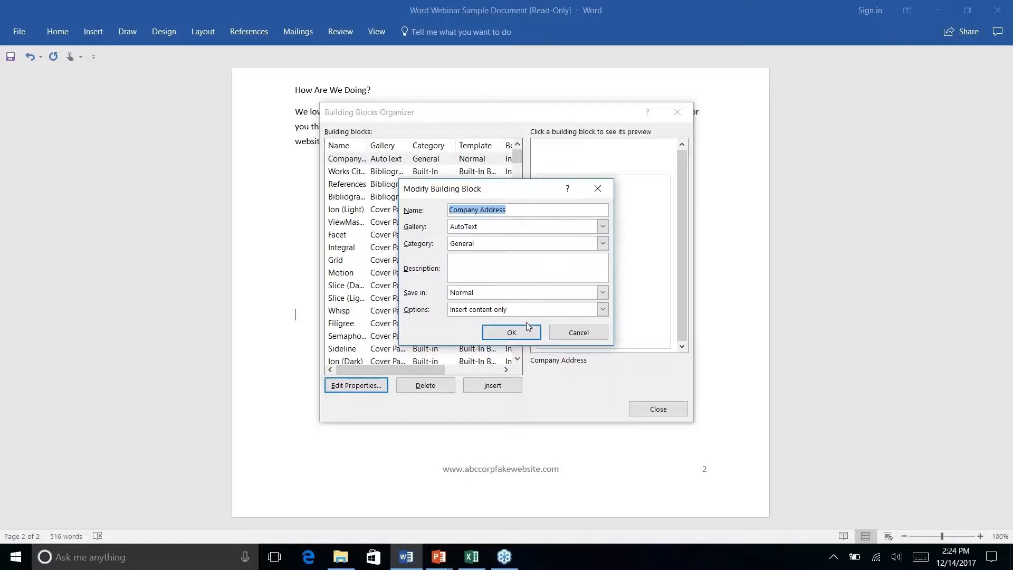
click(592, 332)
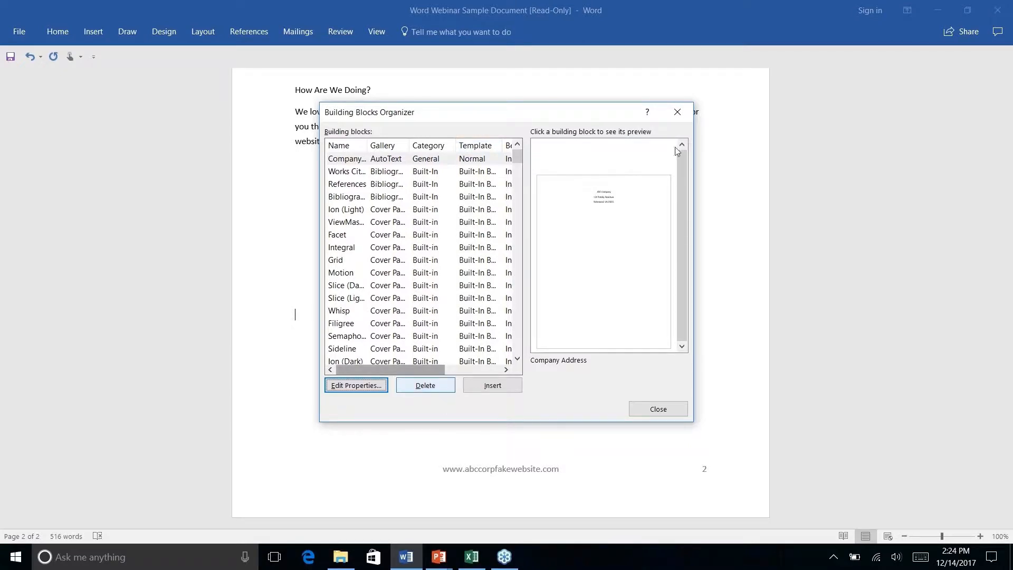
Delete the Company Address entry from the building blocks and confirm the deletion
click(390, 159)
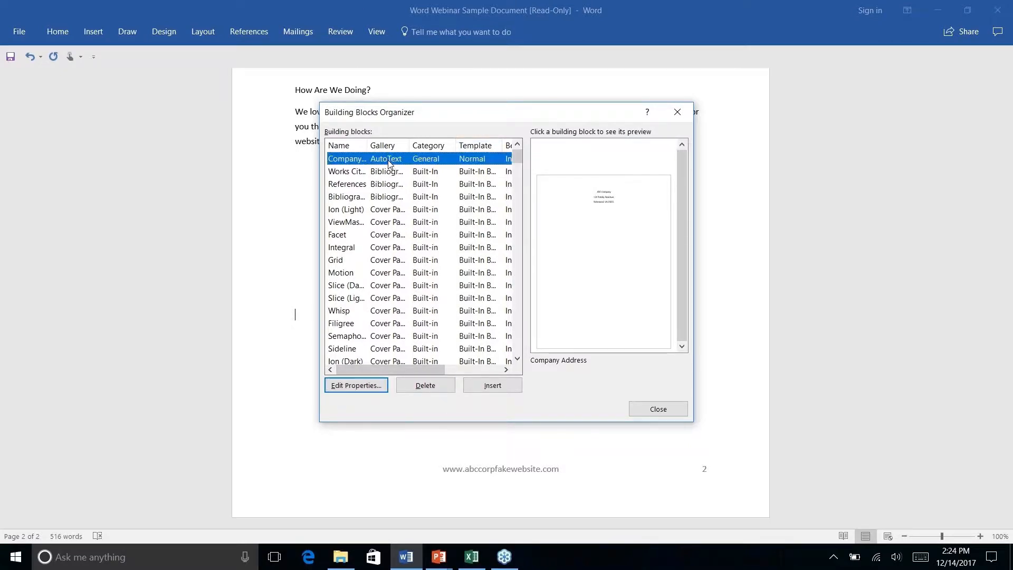
click(428, 388)
click(484, 315)
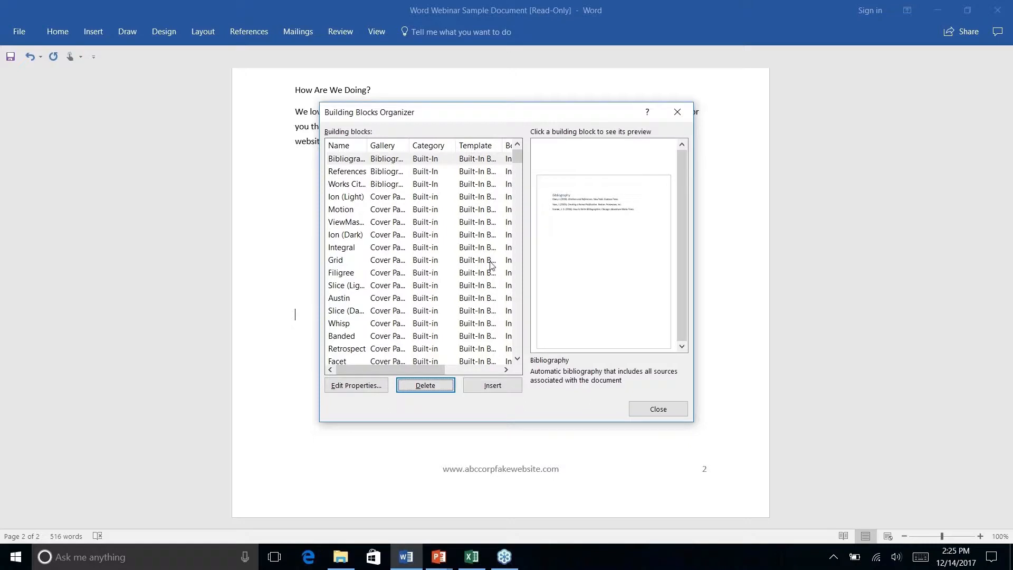
Look through the built-in building blocks with their galleries, categories and descriptions, and close the organizer
scroll(368, 221, right, 5)
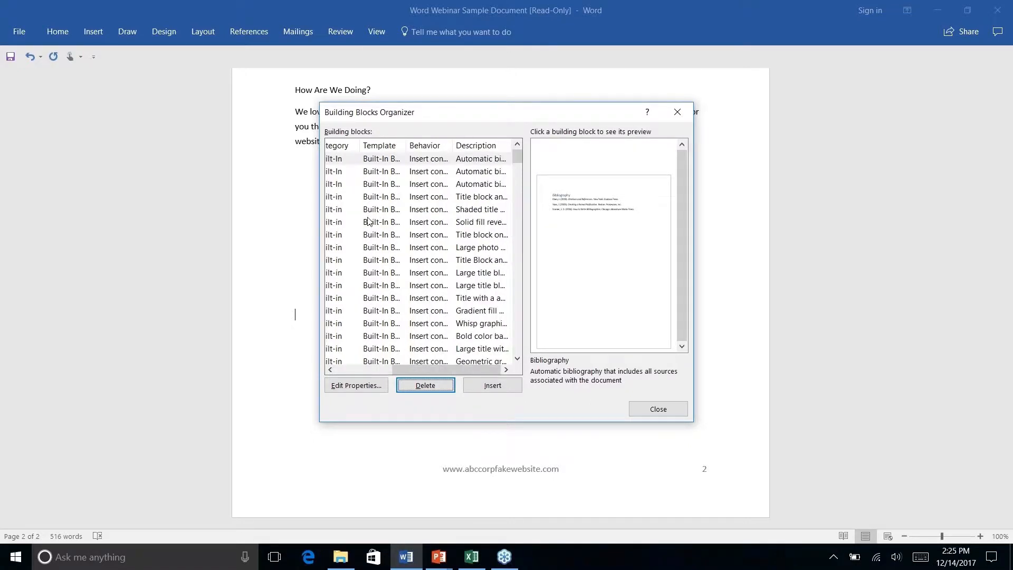
scroll(368, 221, left, 5)
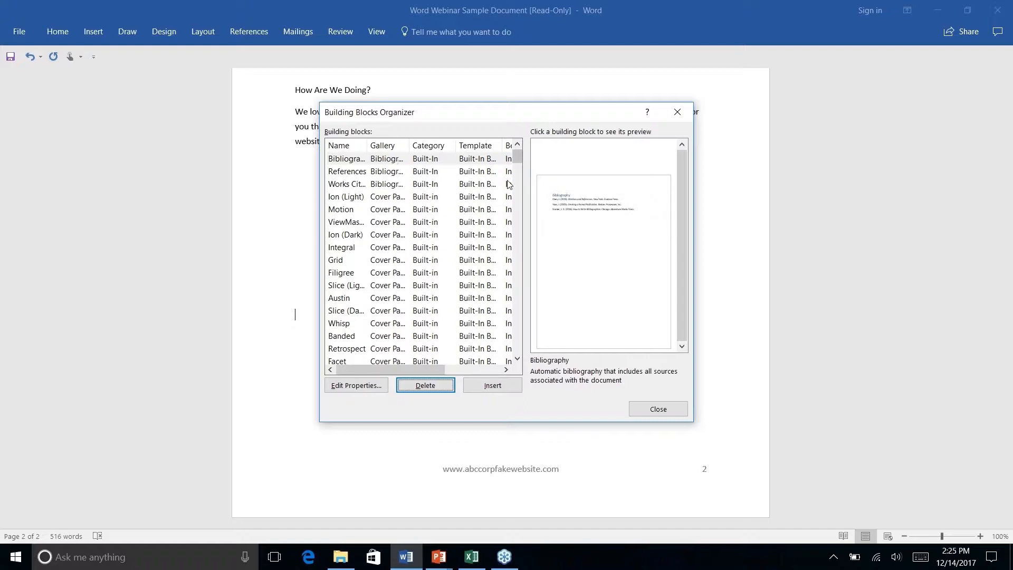
scroll(480, 240, down, 10)
scroll(480, 241, down, 12)
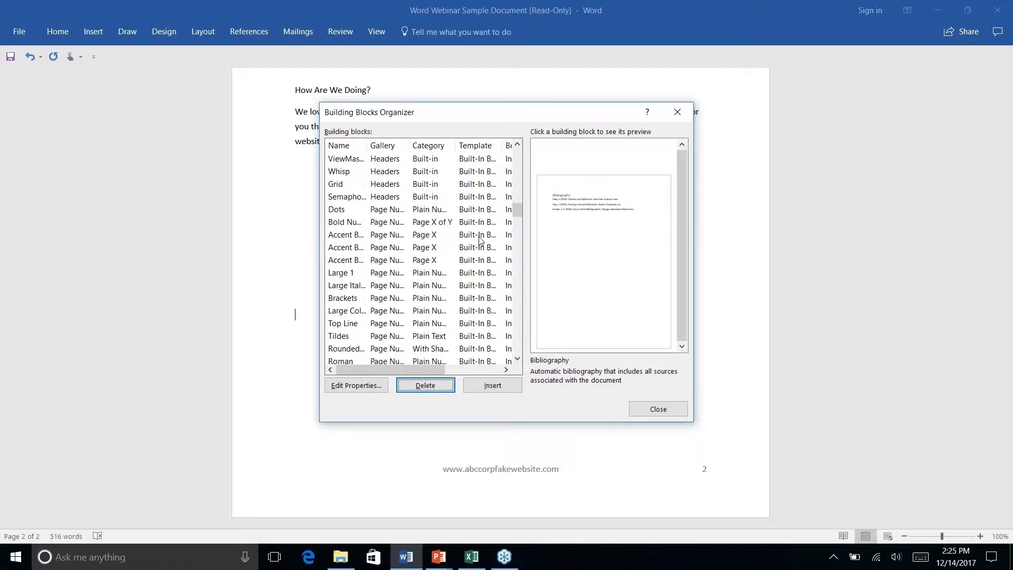
scroll(480, 241, down, 1)
scroll(481, 240, down, 2)
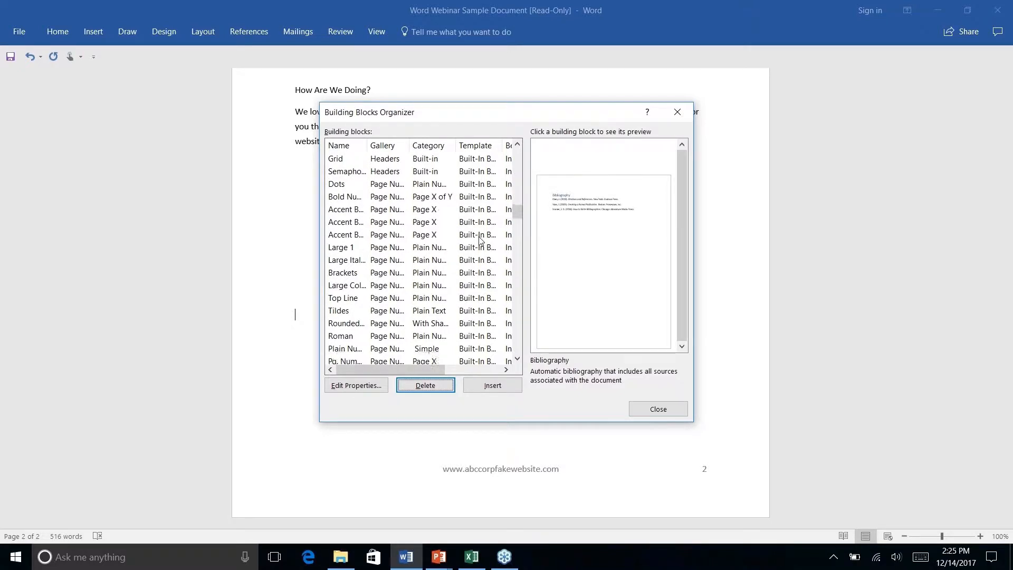
scroll(480, 240, down, 15)
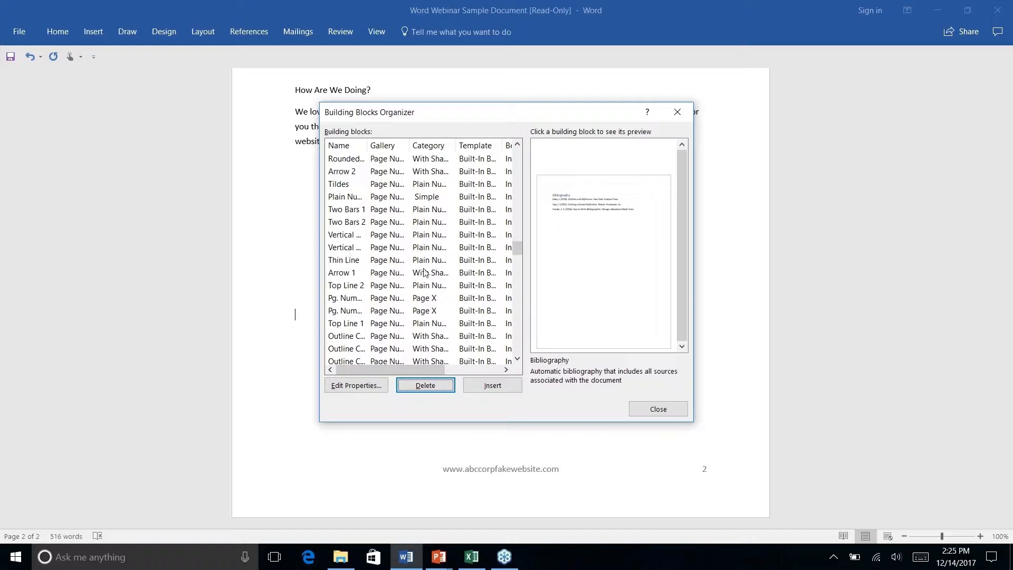
click(676, 114)
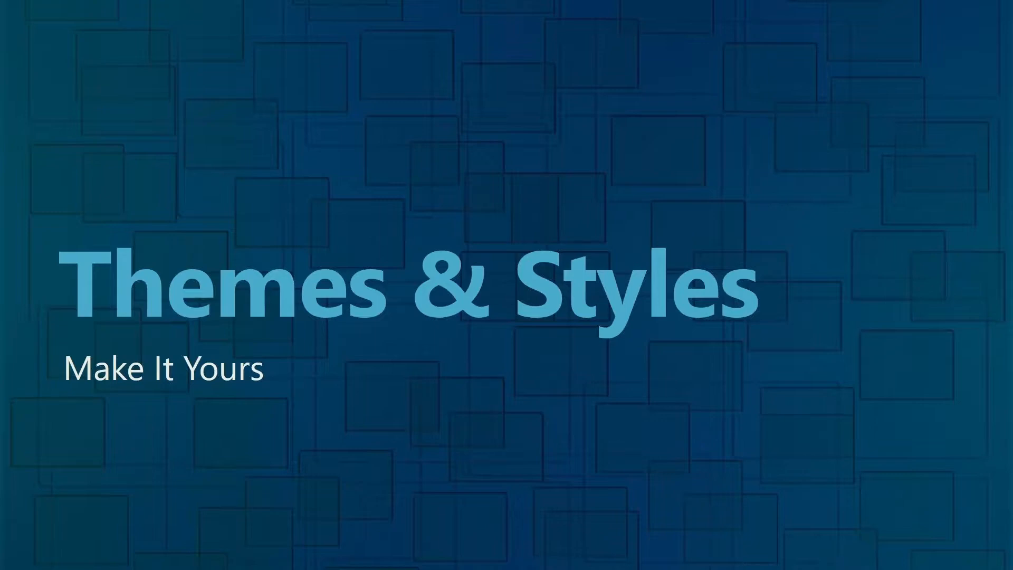
Switch from the Themes & Styles slide back to the Word newsletter and go to its beginning
key(alt+Tab)
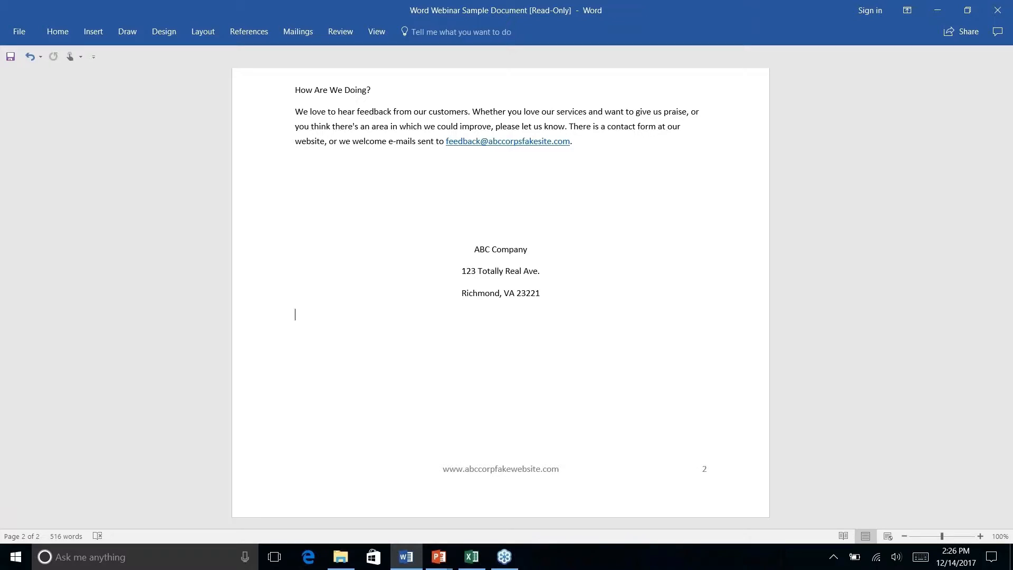
scroll(294, 317, up, 15)
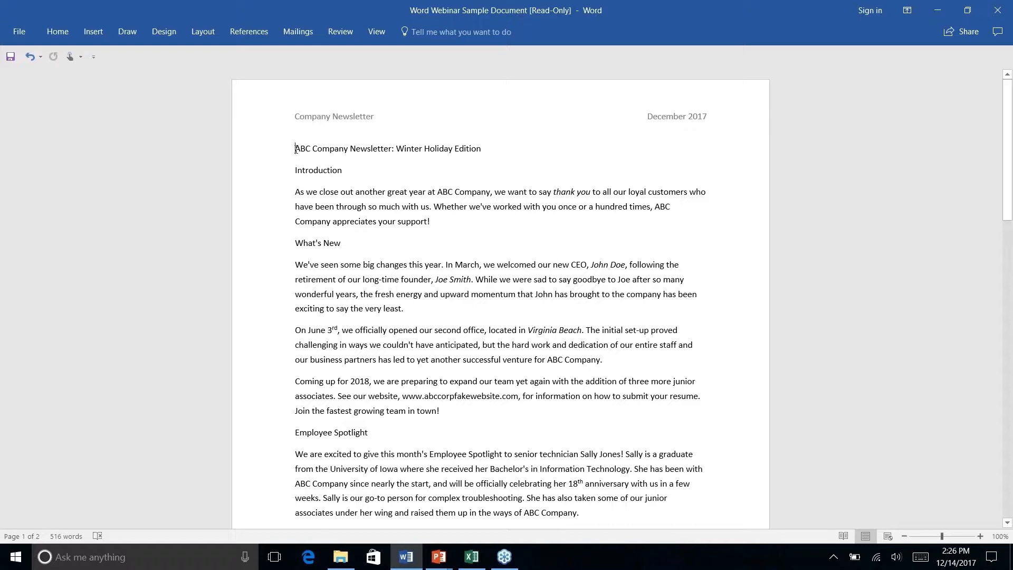
Apply the Wisp theme to the newsletter
click(192, 32)
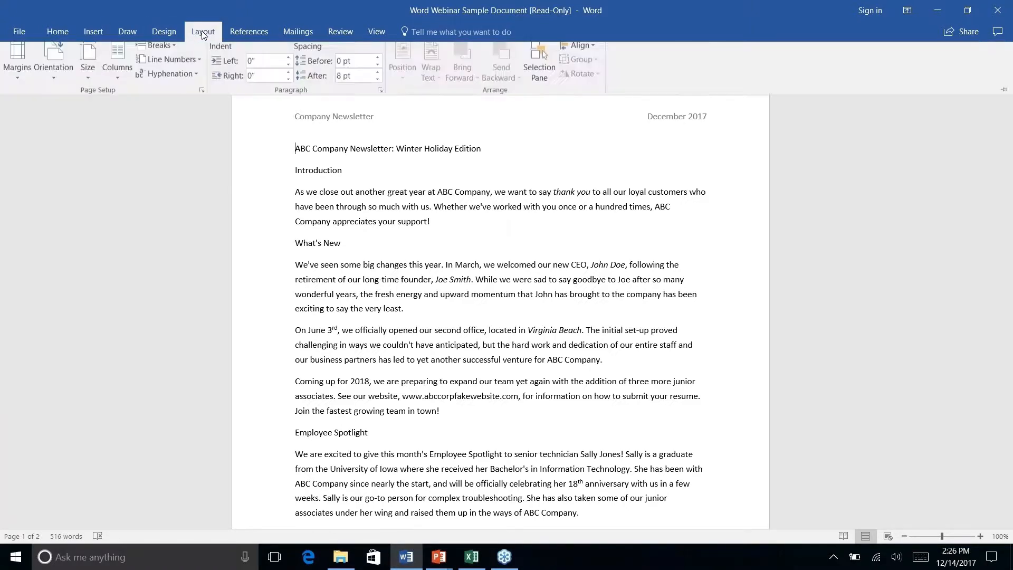
click(166, 31)
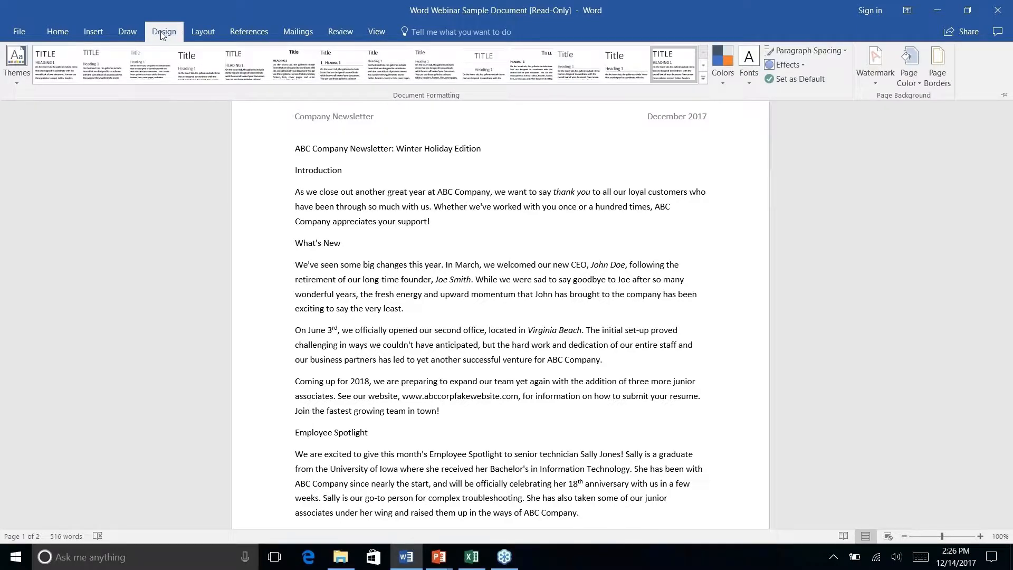
click(19, 81)
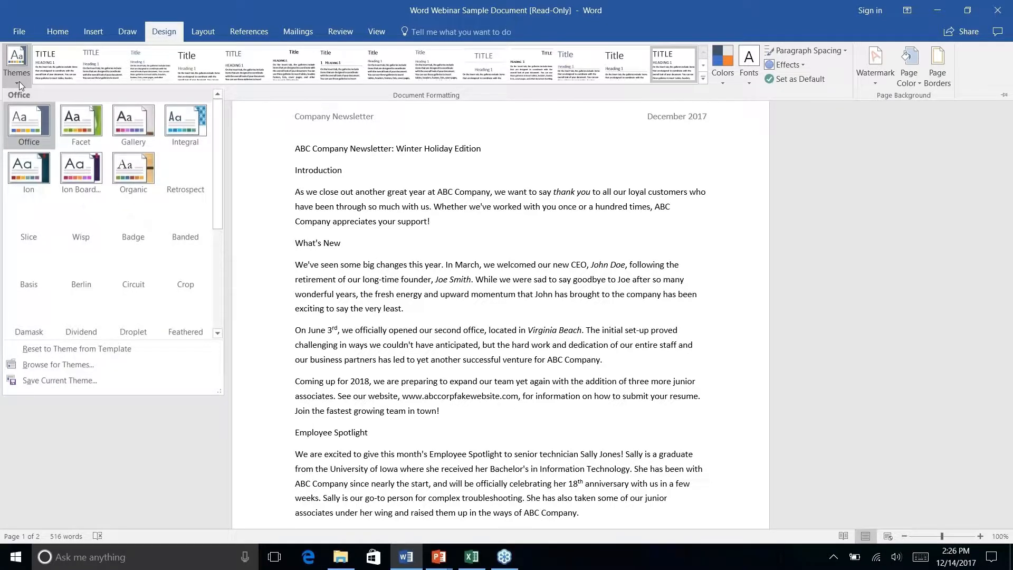
right_click(67, 218)
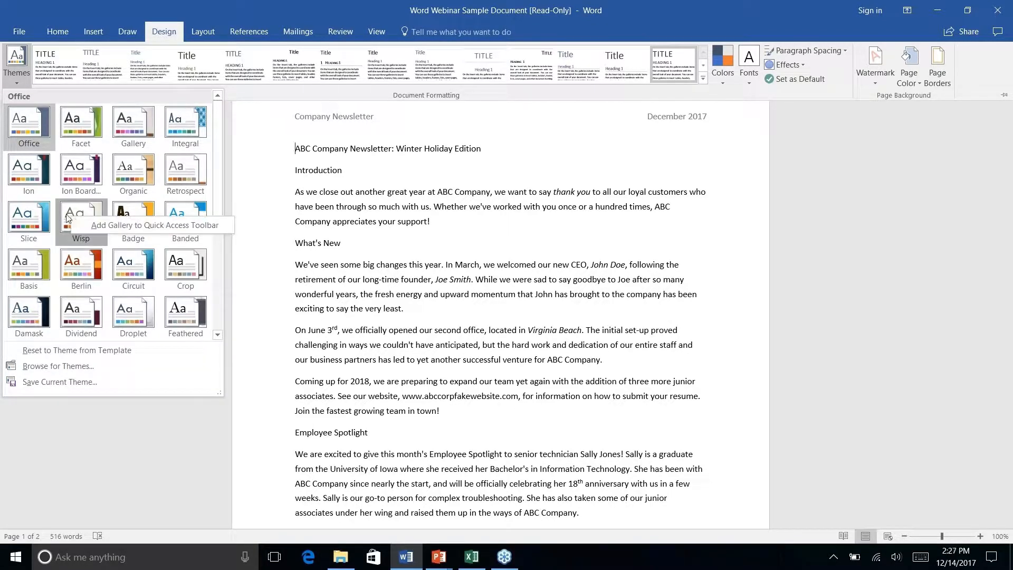
click(69, 217)
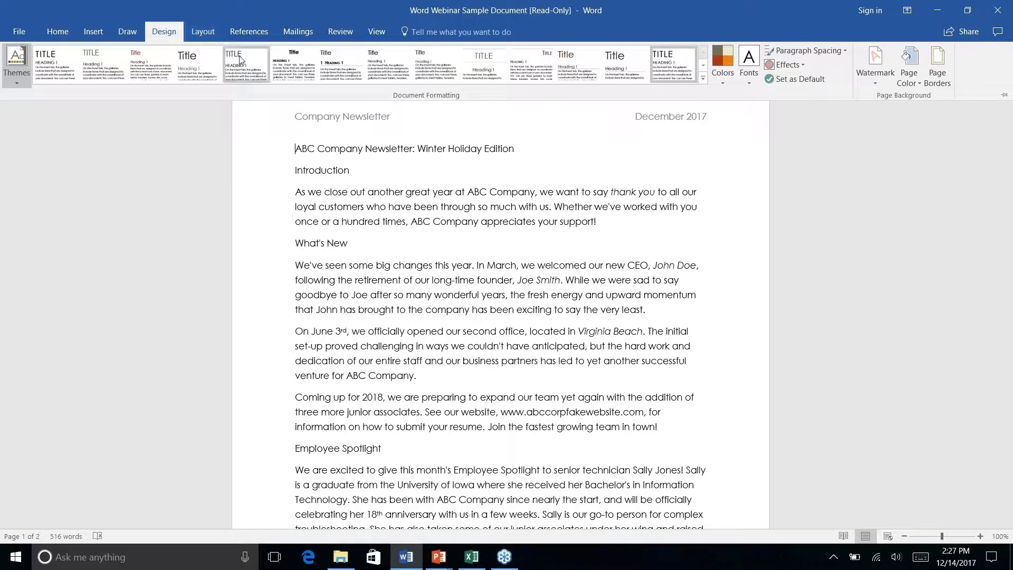
click(205, 67)
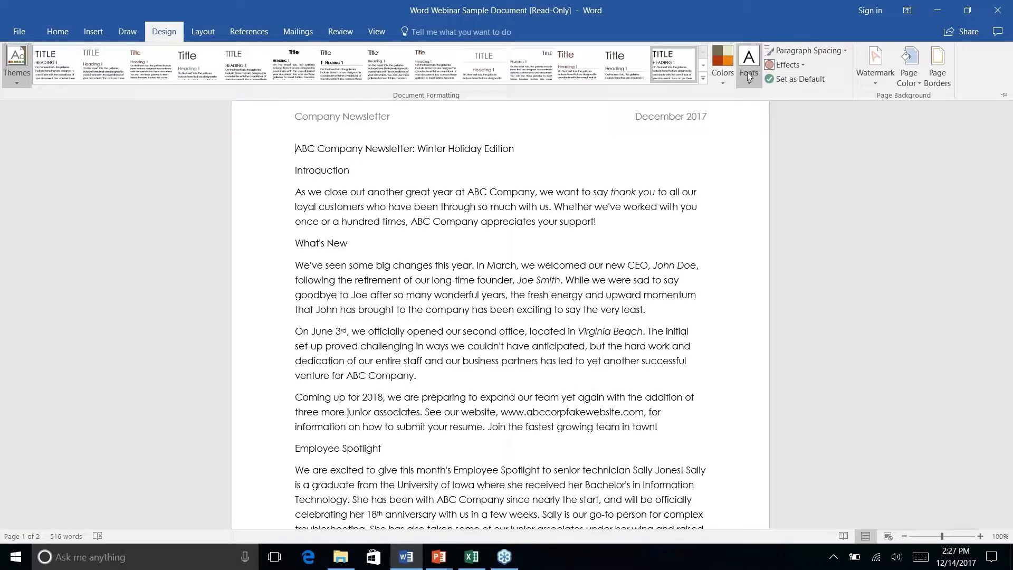
Look through the theme color sets and the options for creating custom theme colors, and close the dialog without saving
click(720, 82)
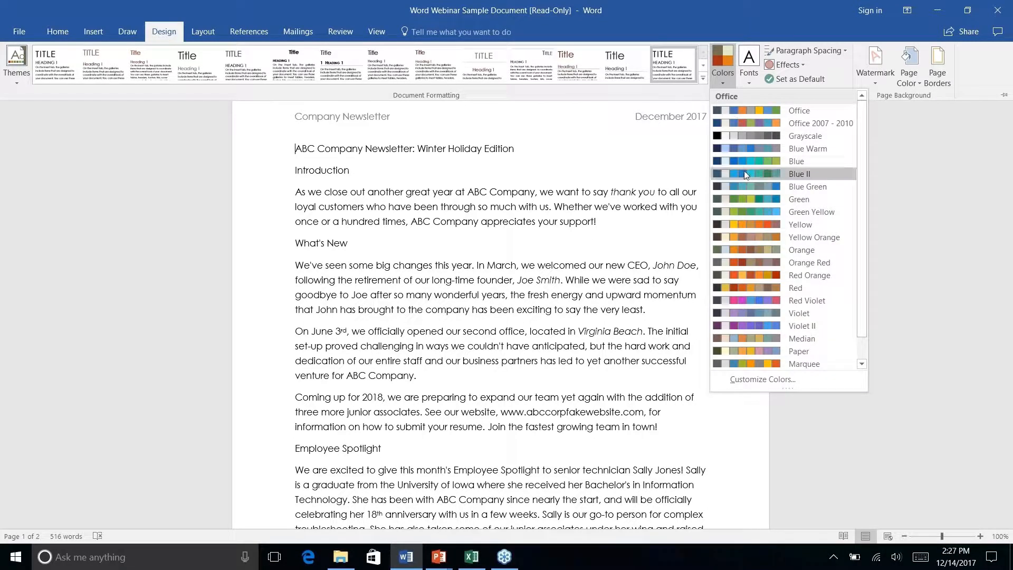
scroll(744, 176, down, 1)
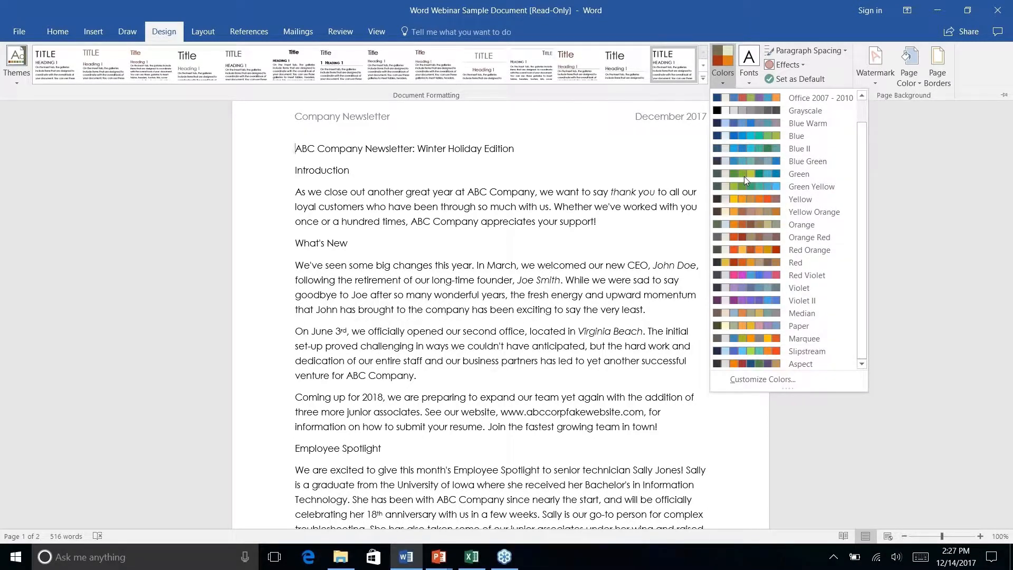
scroll(744, 177, up, 1)
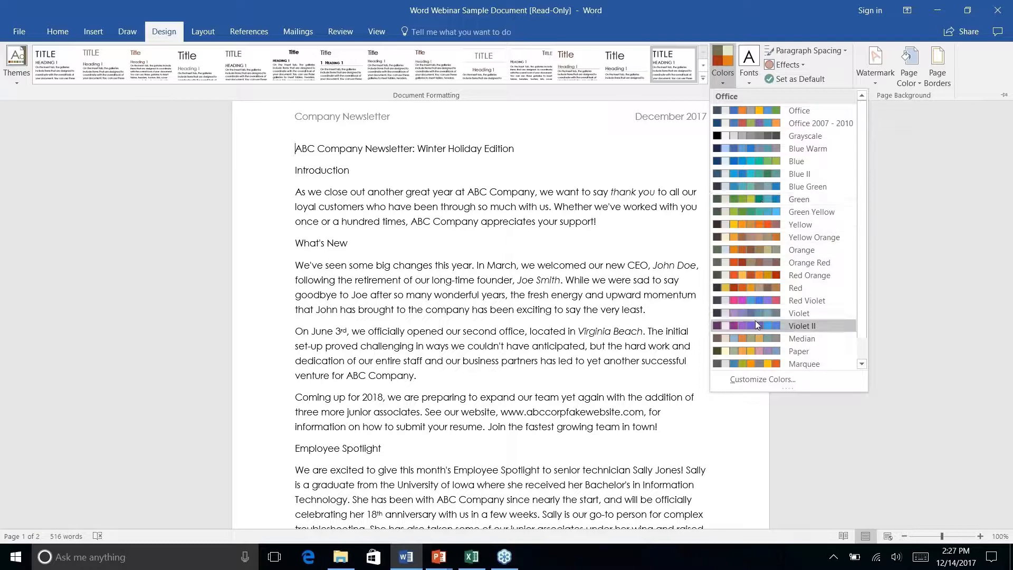
right_click(757, 383)
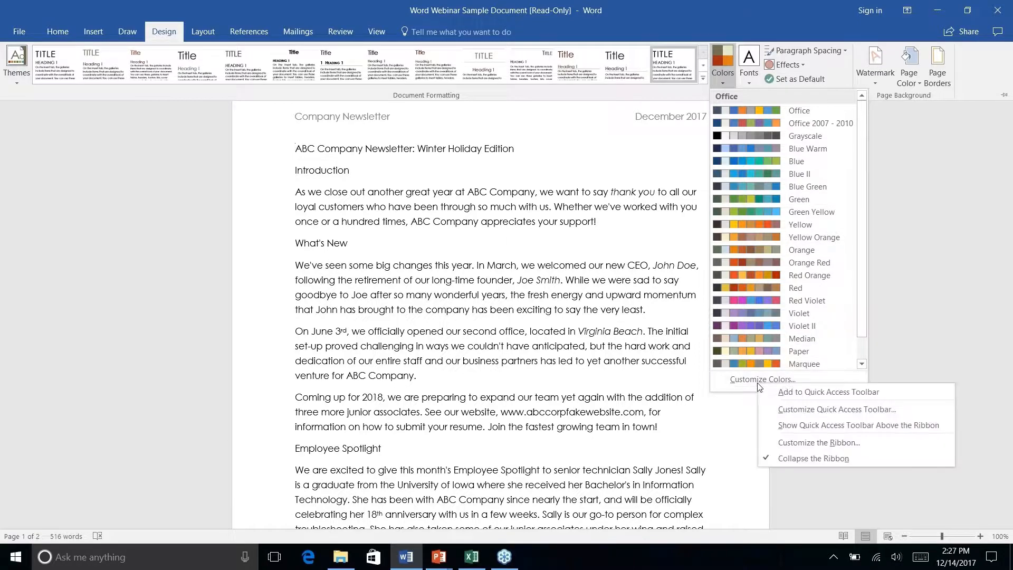
click(755, 379)
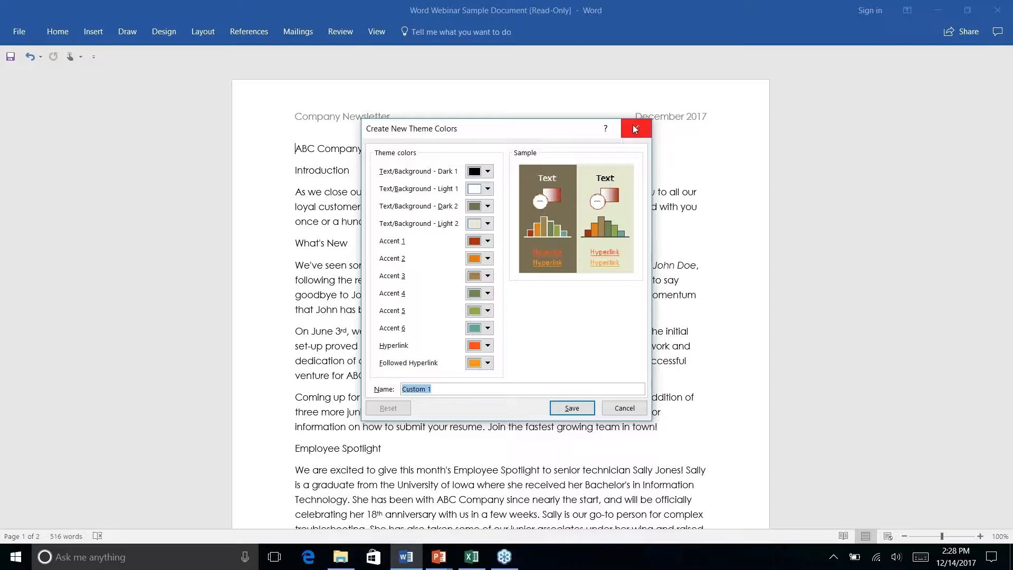
click(622, 409)
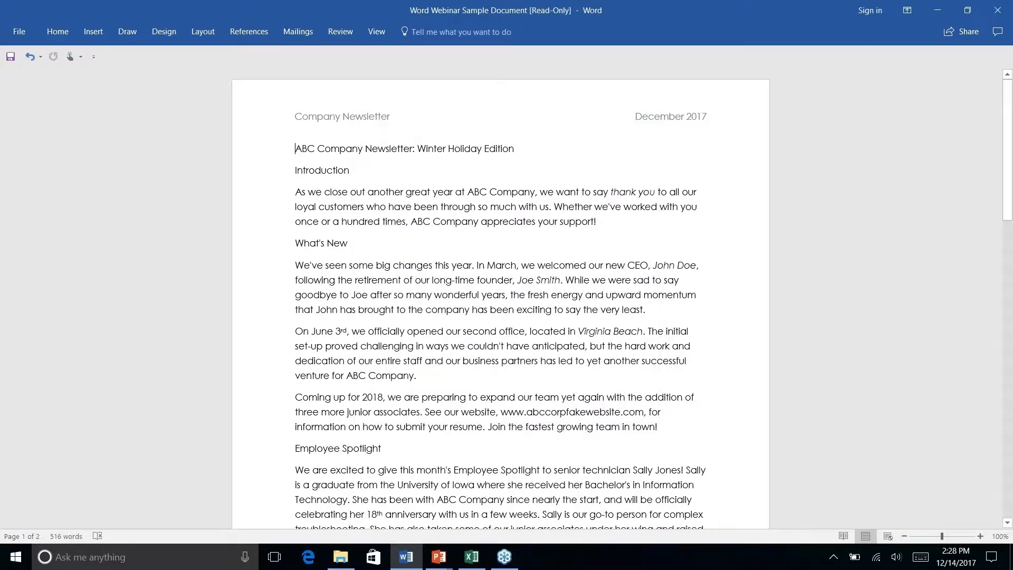
Preview the built-in style sets without choosing one, and apply the Feathered theme to the newsletter
click(203, 32)
click(164, 31)
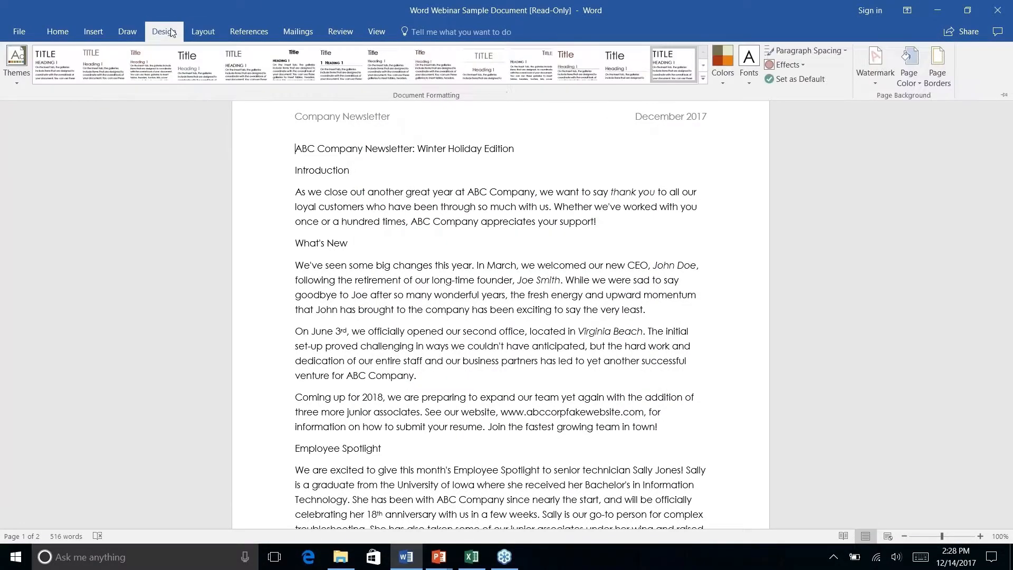
click(703, 79)
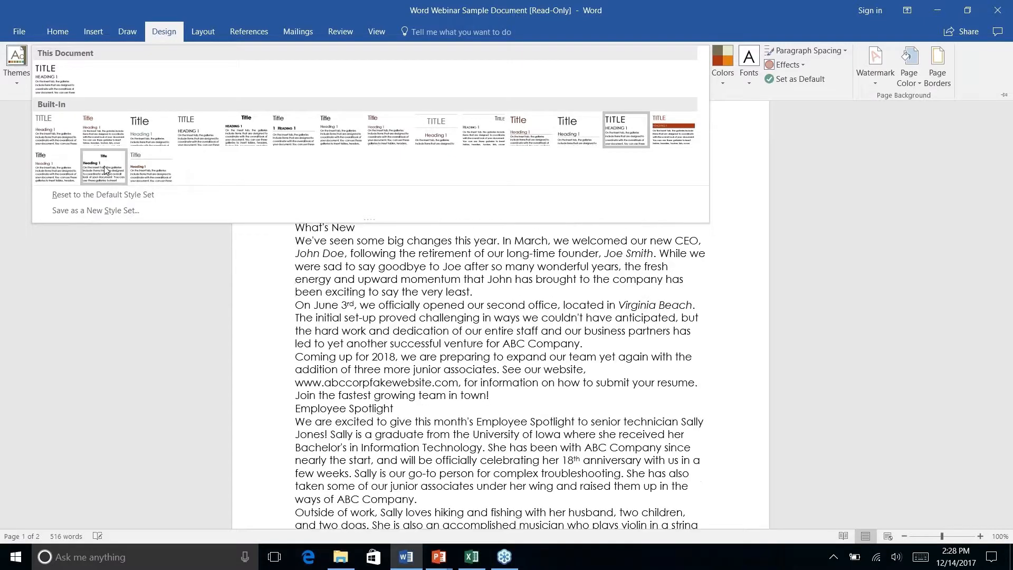
click(14, 83)
click(15, 83)
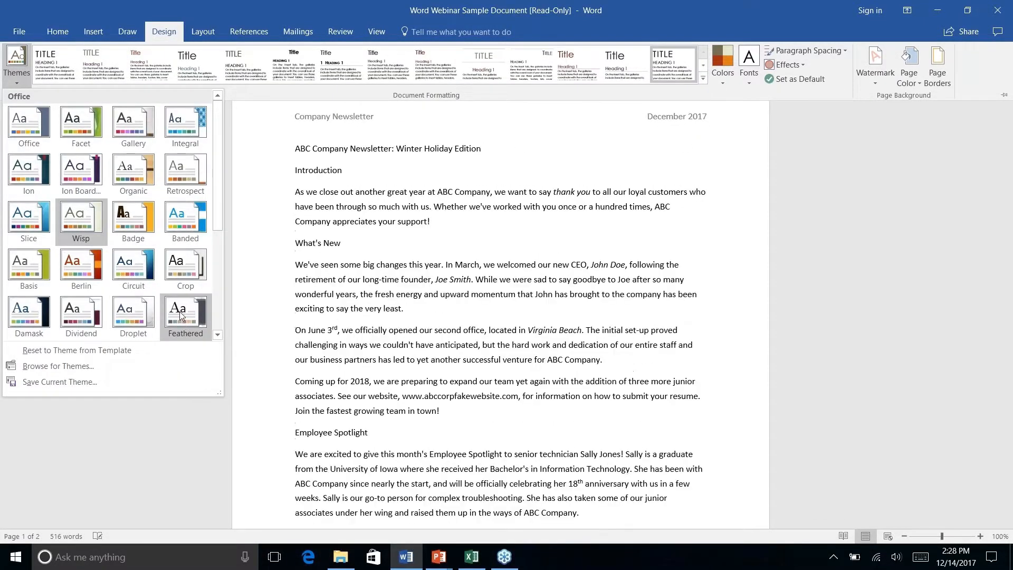
right_click(180, 315)
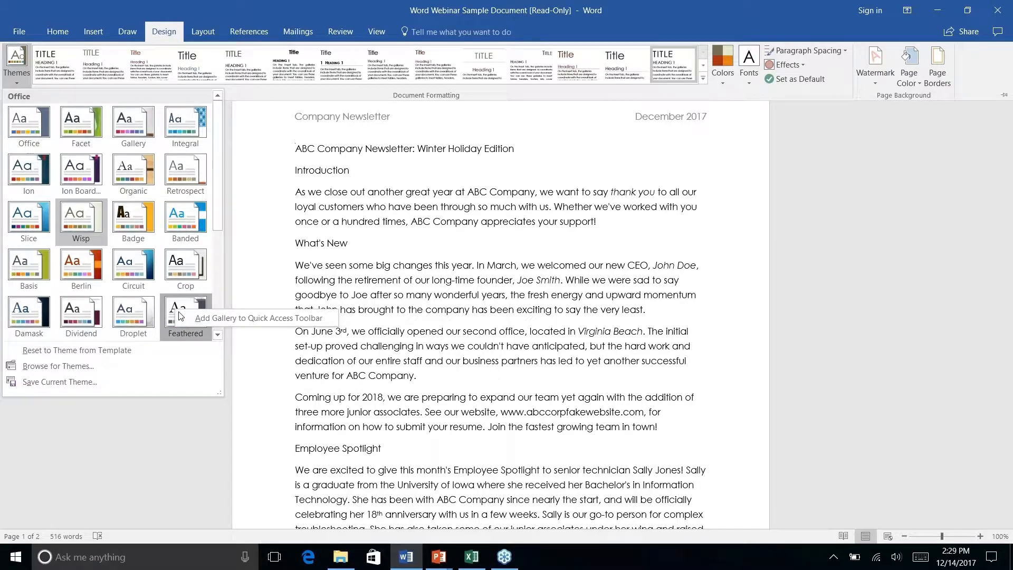
key(ctrl+z)
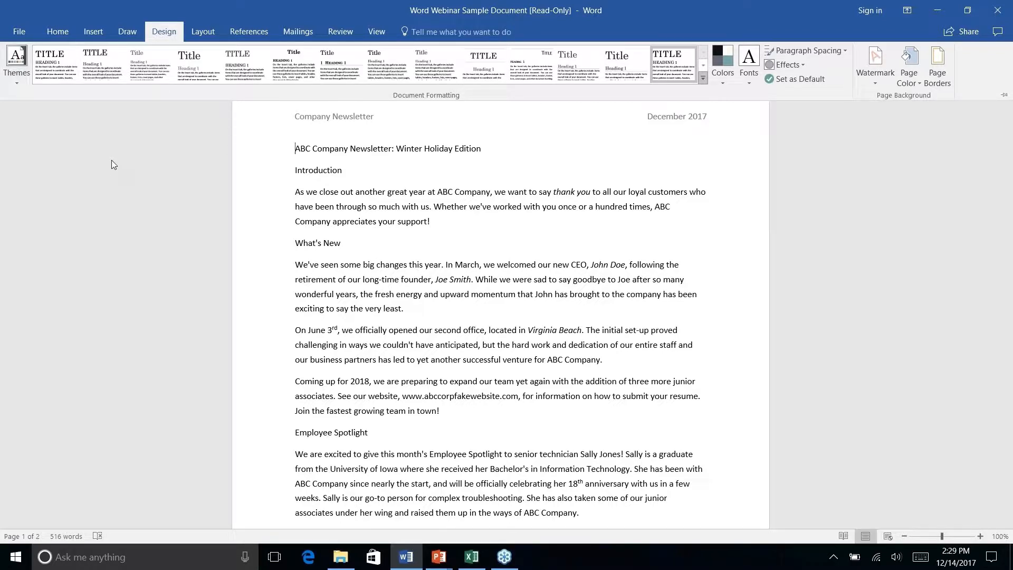
Look at the available text styles and go through the newsletter's title and section headings, returning to its beginning
click(101, 31)
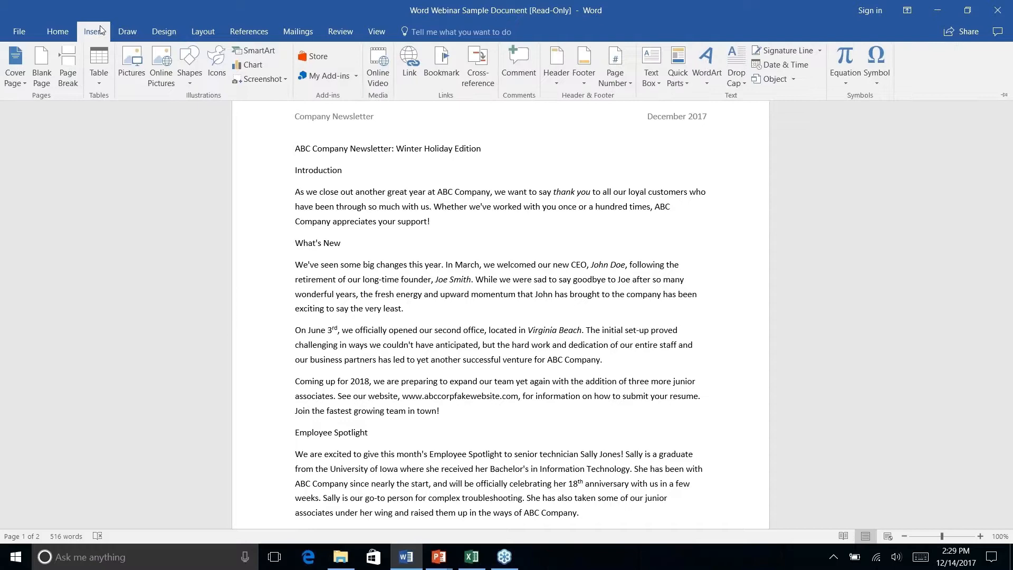
click(129, 31)
click(58, 32)
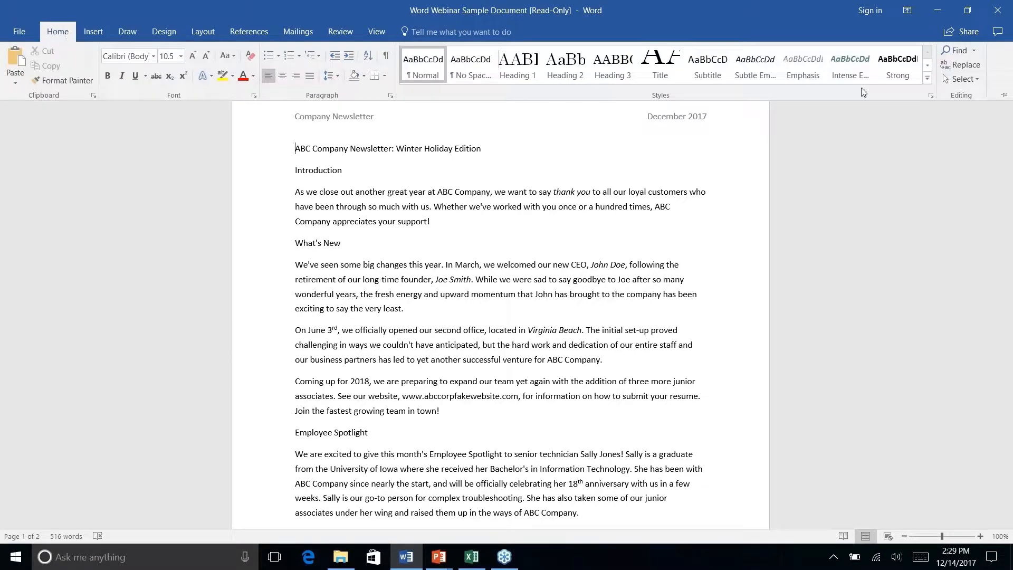
click(589, 188)
scroll(589, 188, down, 3)
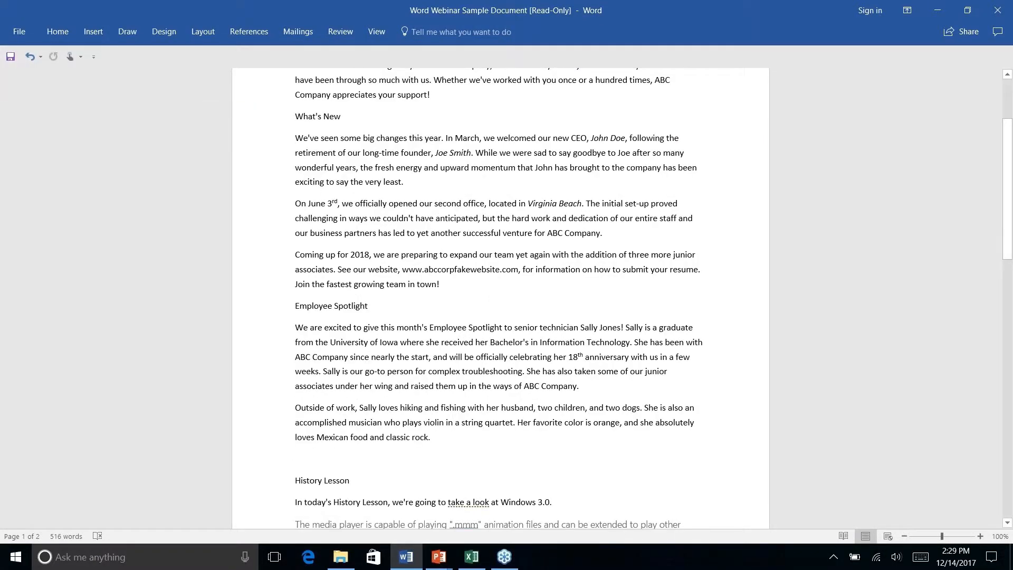
scroll(589, 188, down, 2)
key(ctrl+Home)
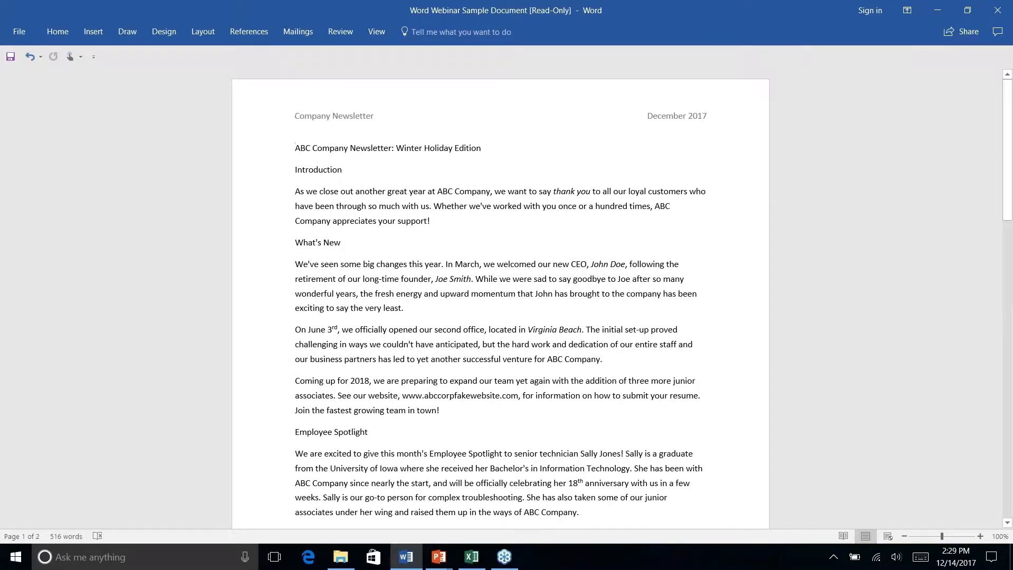
scroll(500, 295, down, 6)
scroll(500, 295, down, 3)
key(ctrl+Home)
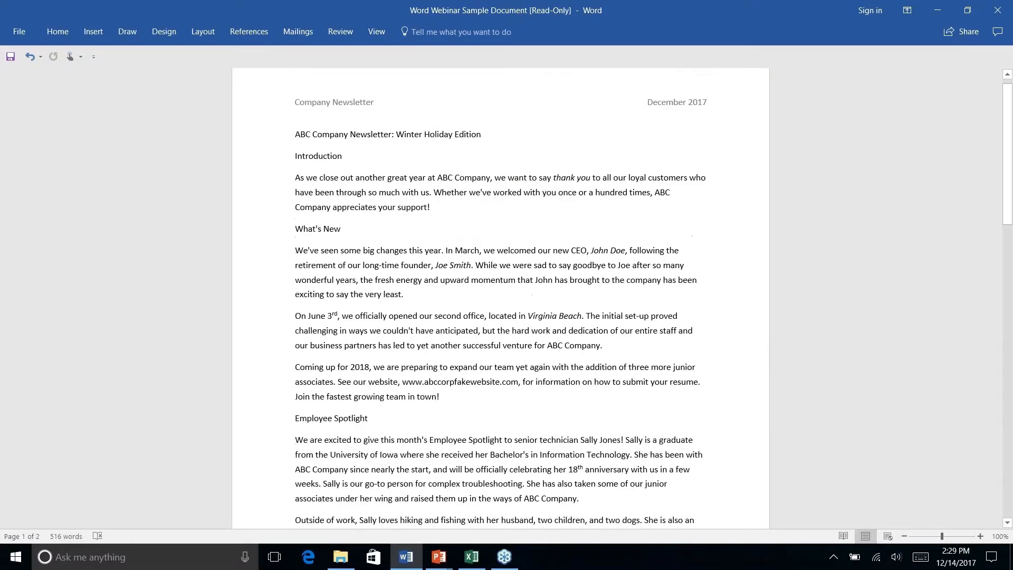
Apply the Title style to the line "ABC Company Newsletter: Winter Holiday Edition"
click(58, 31)
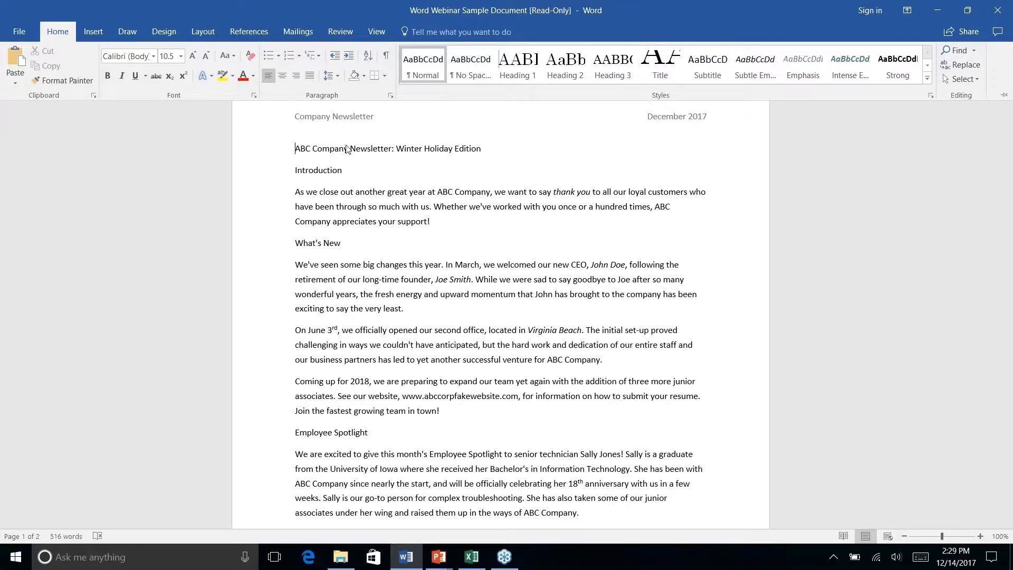
click(349, 149)
triple_click(348, 149)
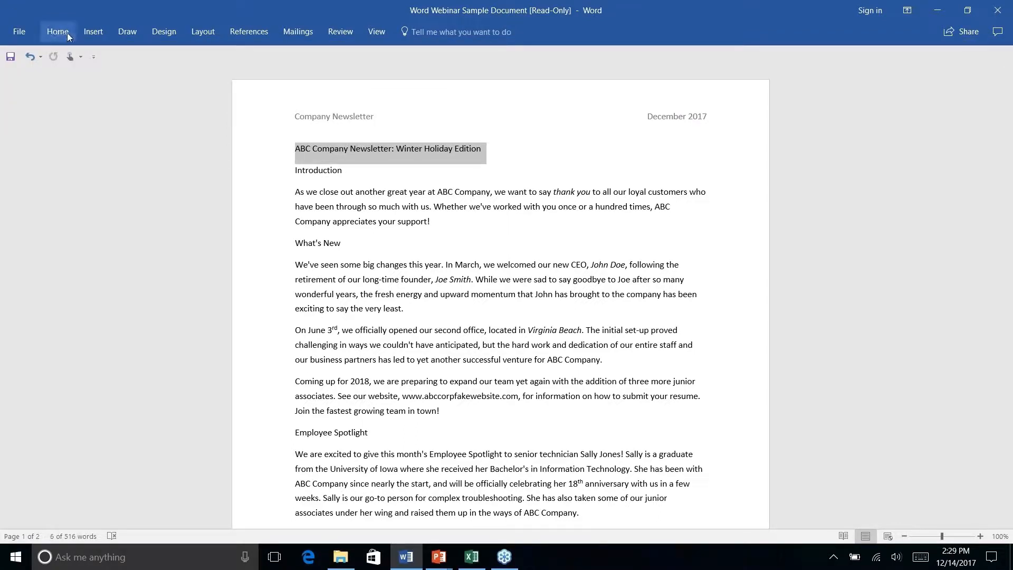
click(69, 36)
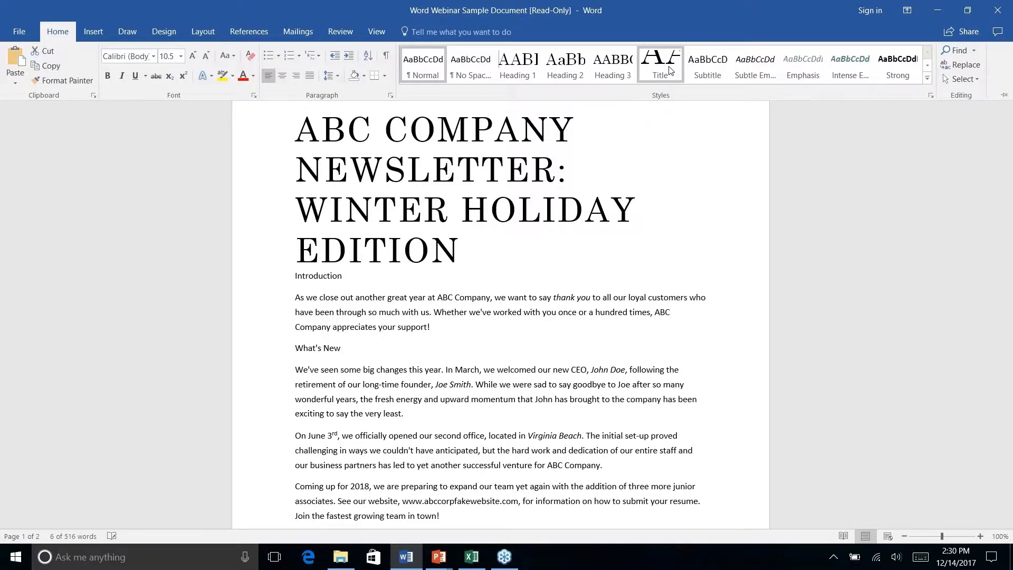
click(669, 70)
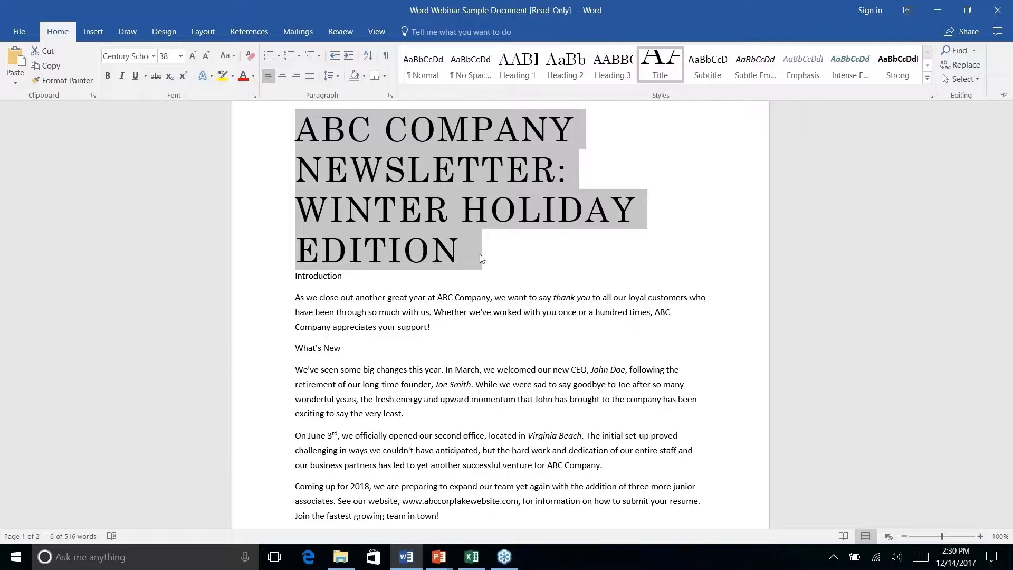
key(ctrl+F1)
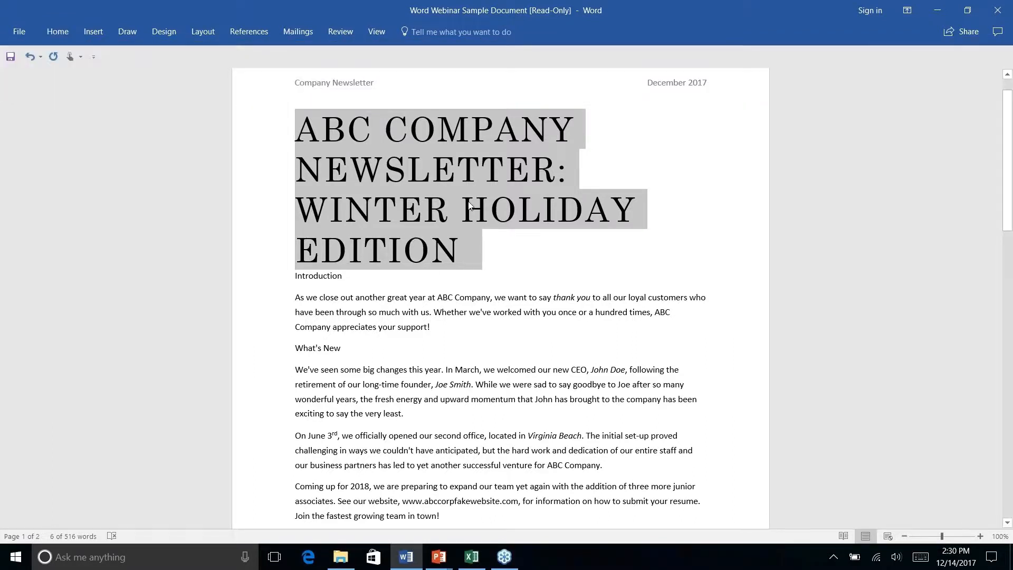
right_click(92, 33)
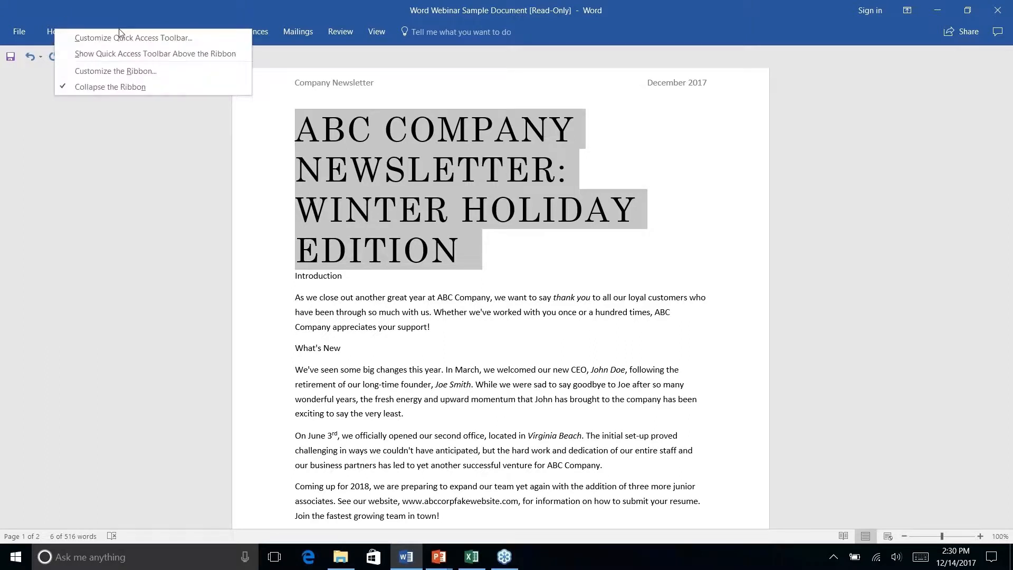
click(140, 151)
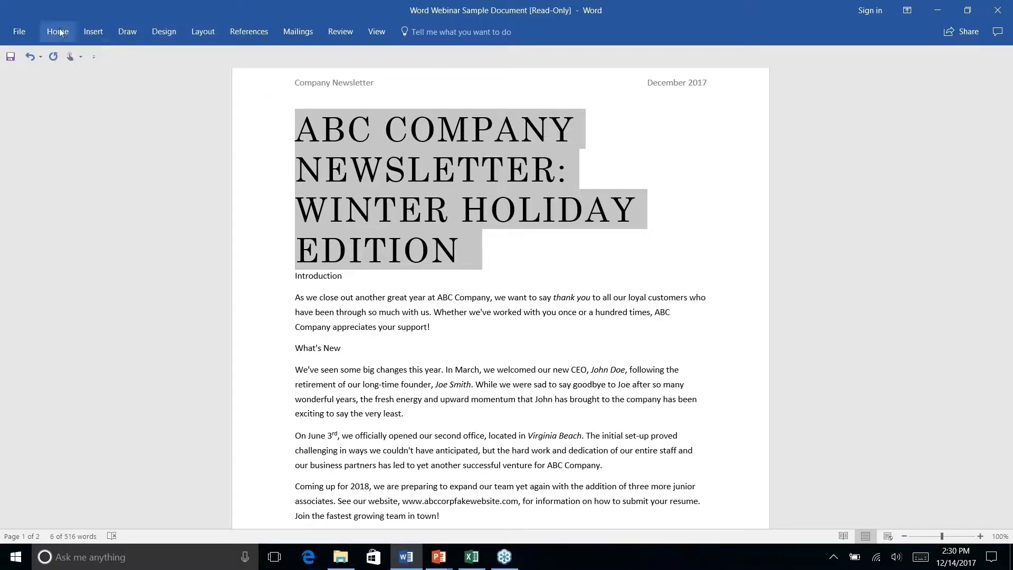
Modify the Title style to a 20 pt font size and move "Winter Holiday Edition" onto the title's second line
click(59, 31)
right_click(666, 60)
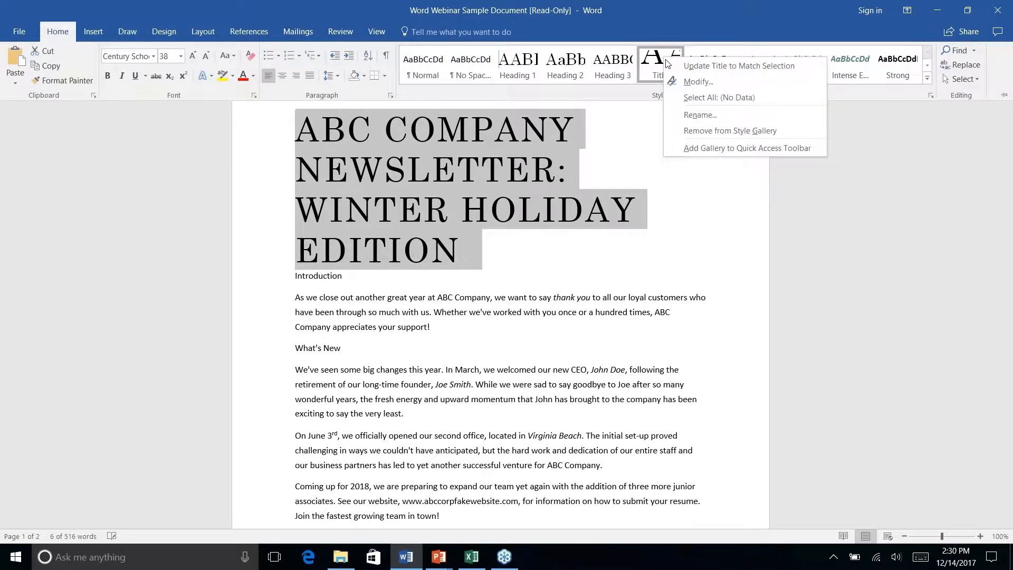
click(695, 83)
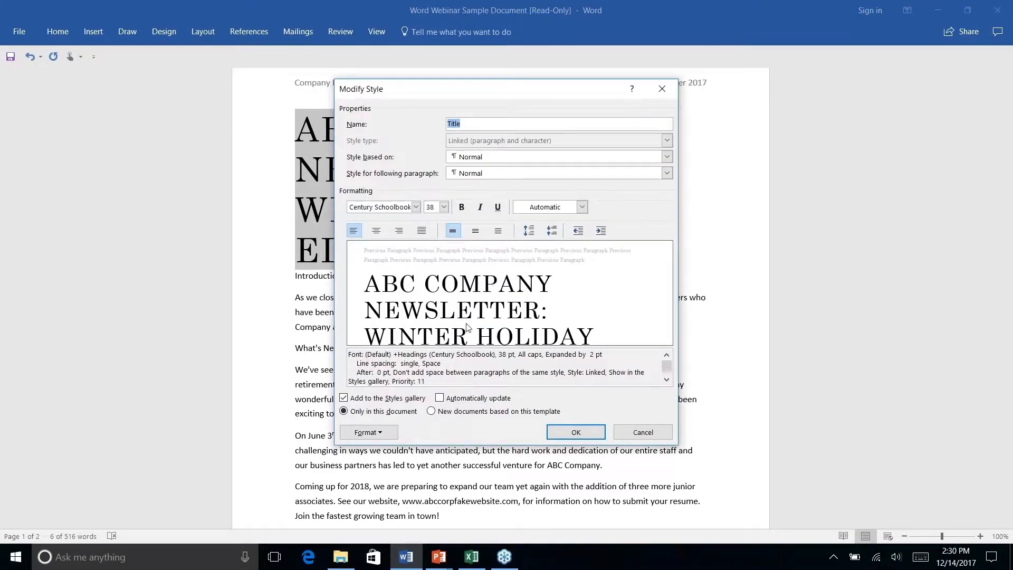
click(444, 207)
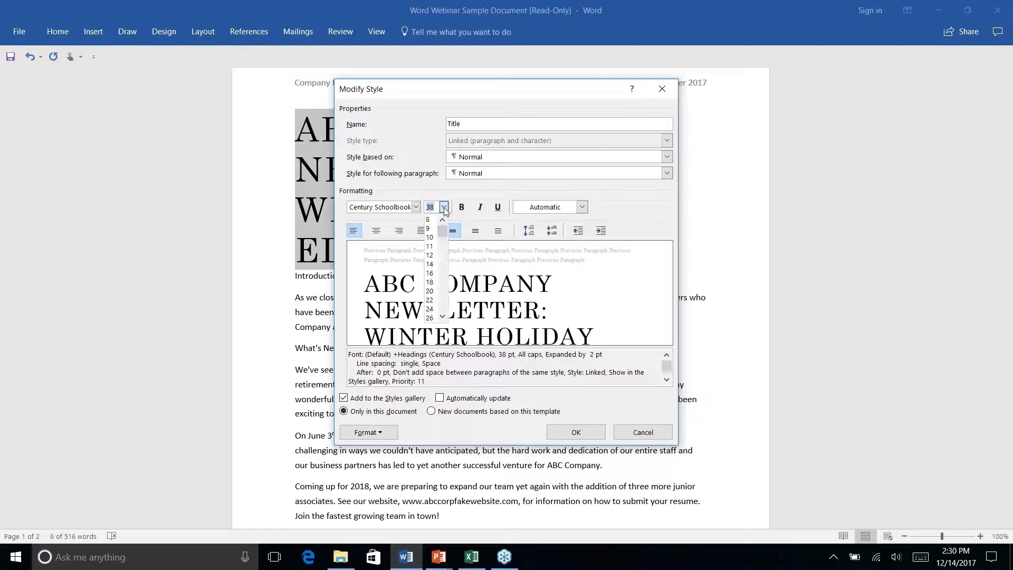
click(431, 273)
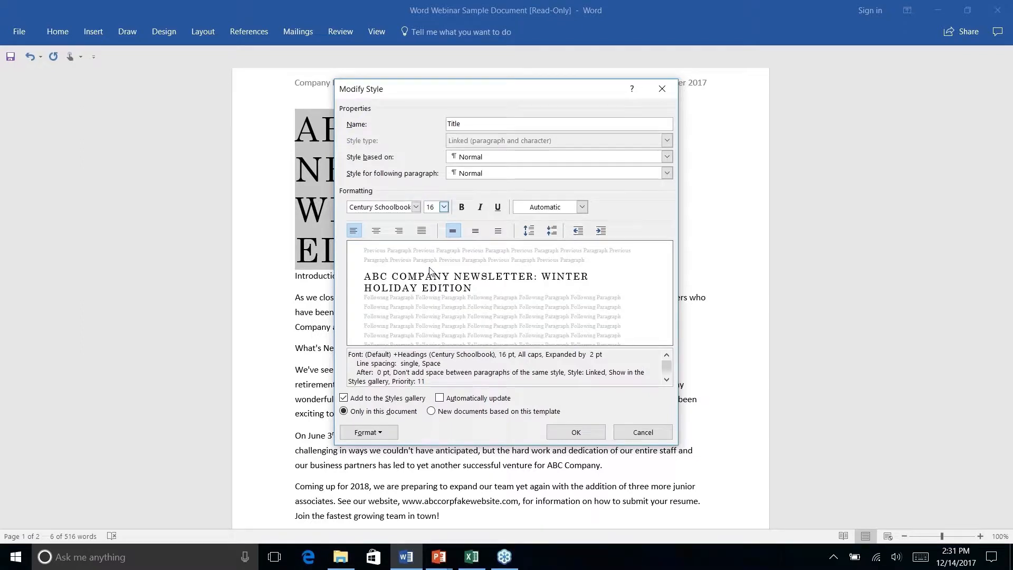
click(444, 207)
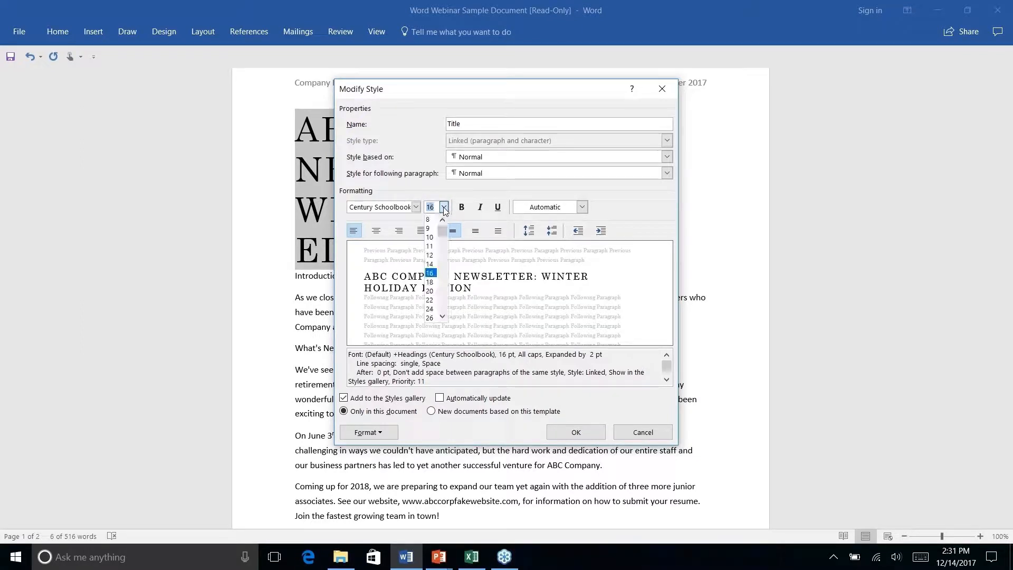
click(431, 282)
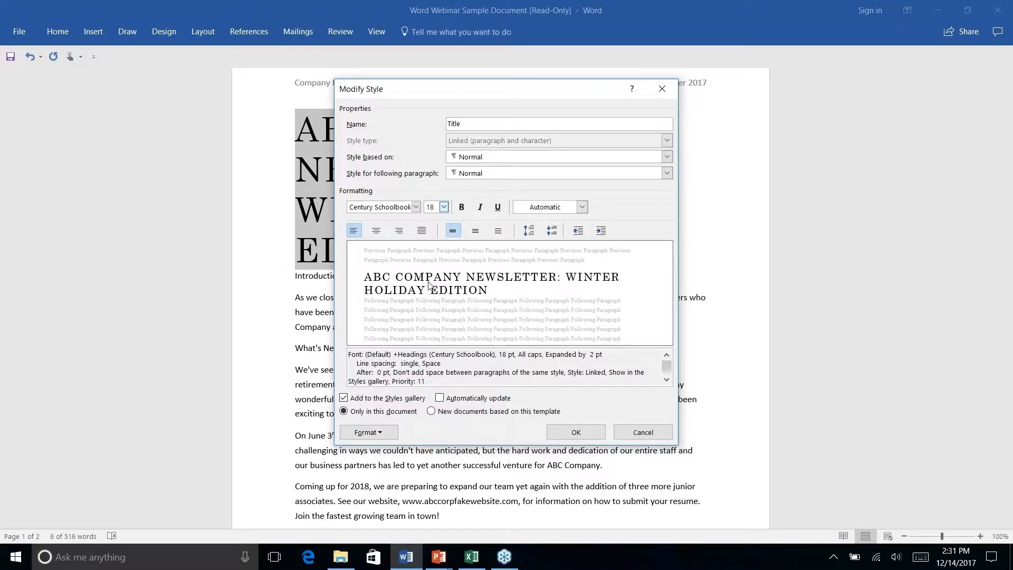
click(444, 207)
click(430, 290)
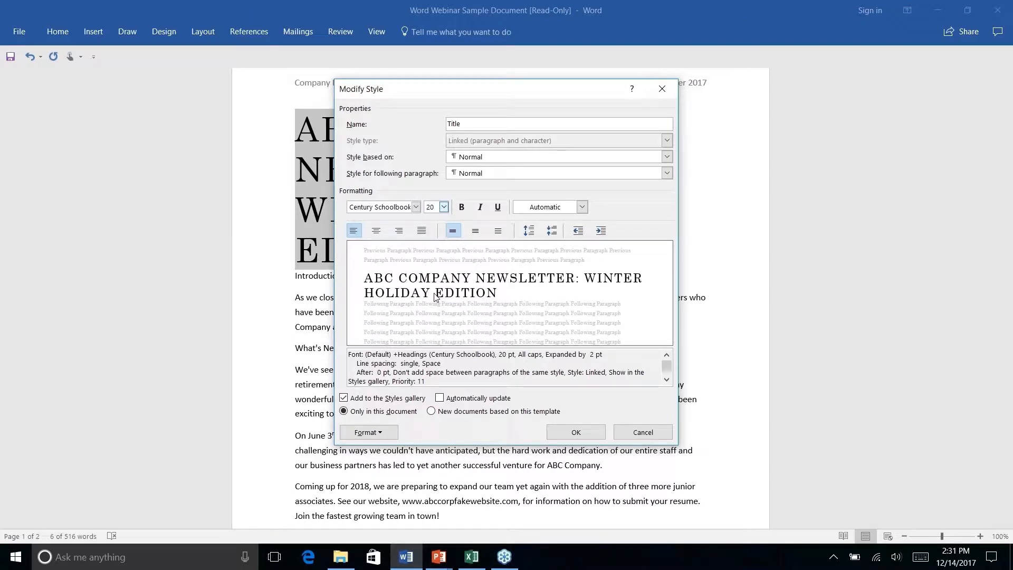
click(577, 439)
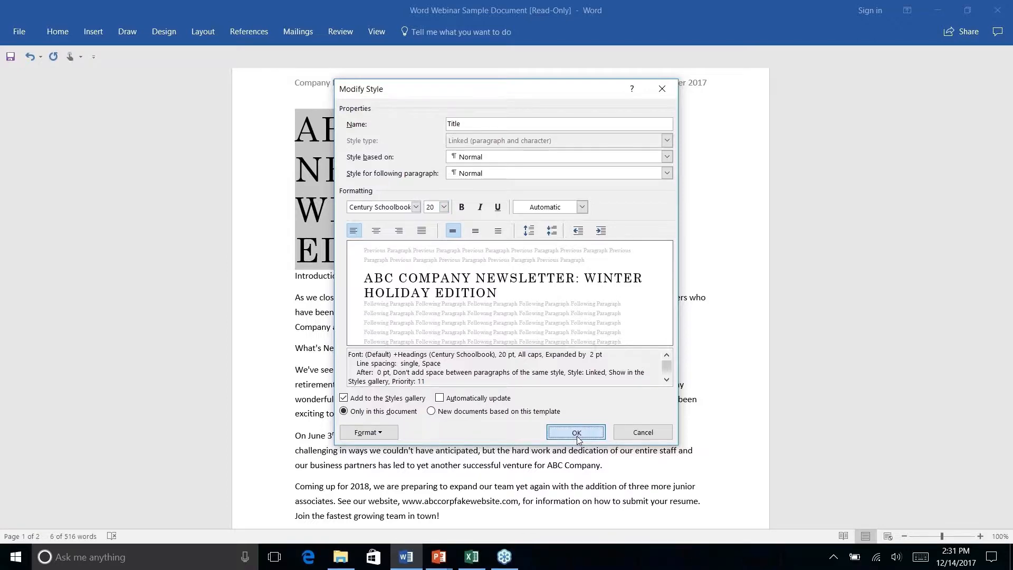
click(620, 120)
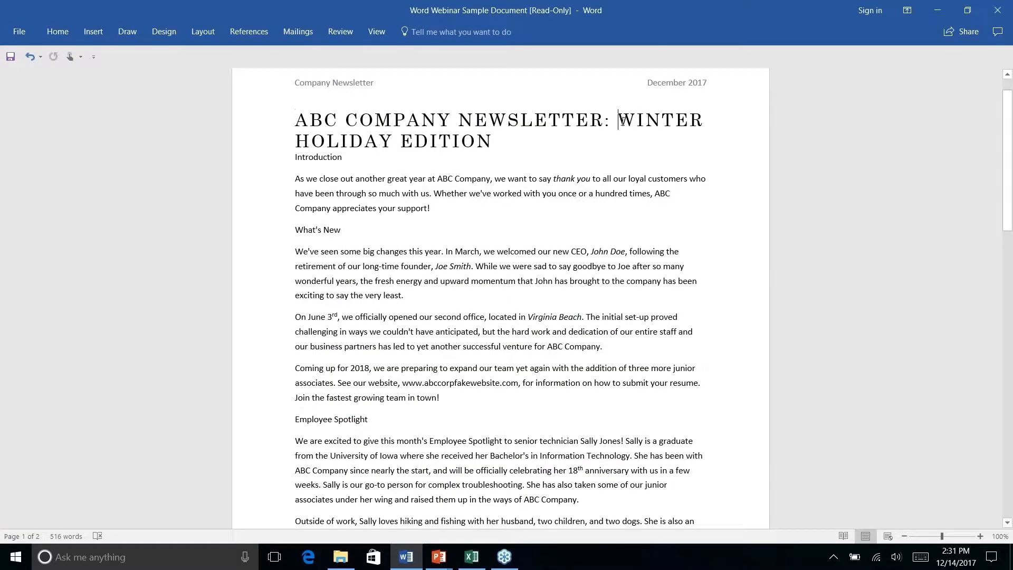
key(Return)
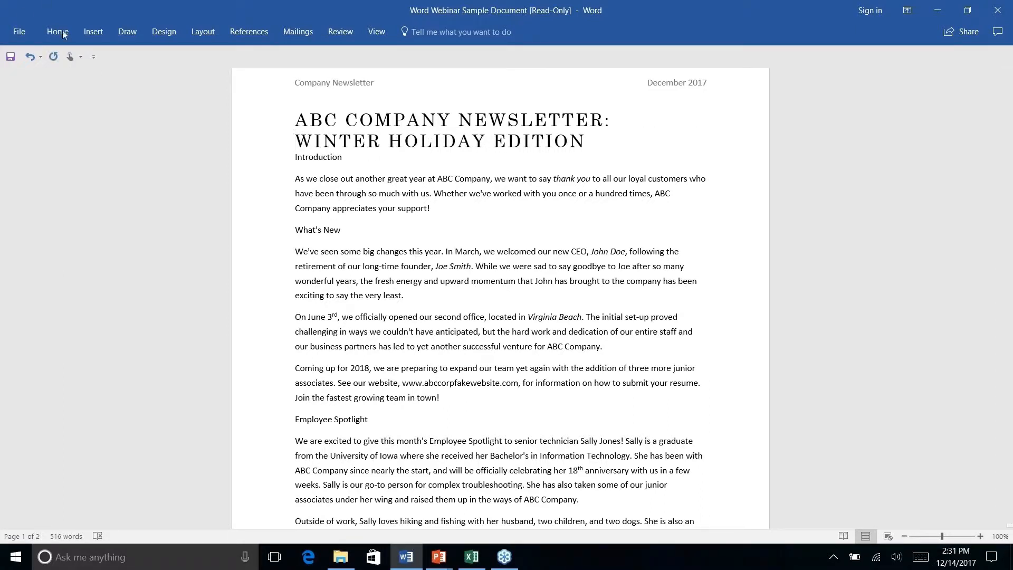
Apply the Heading 1 style to the "Introduction" heading
triple_click(301, 157)
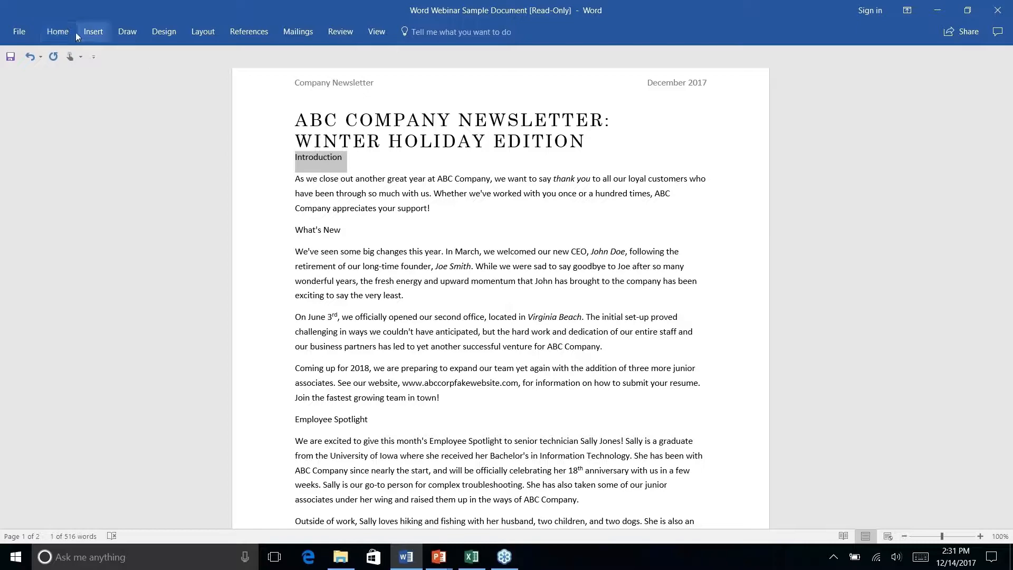
click(59, 32)
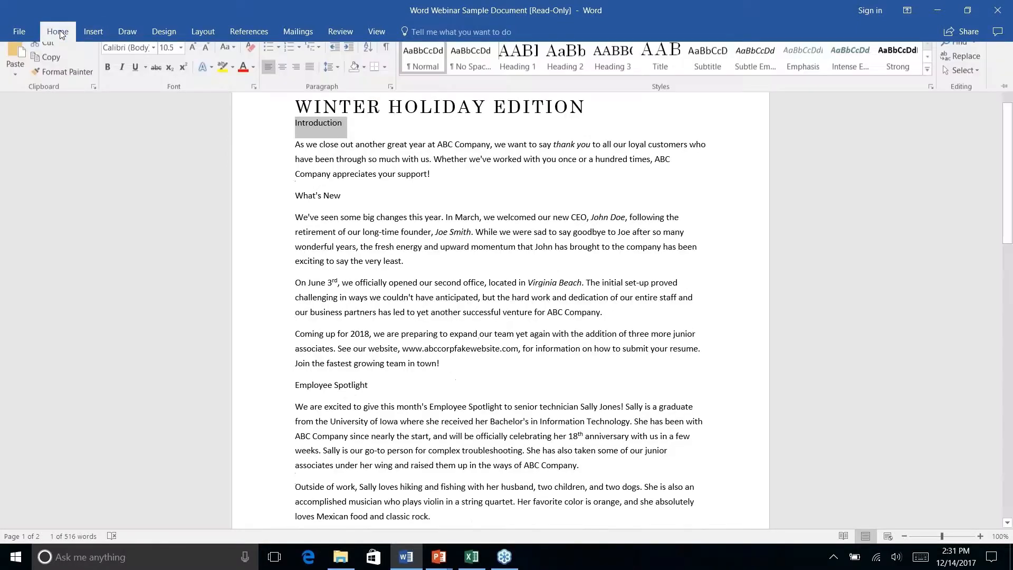
click(510, 64)
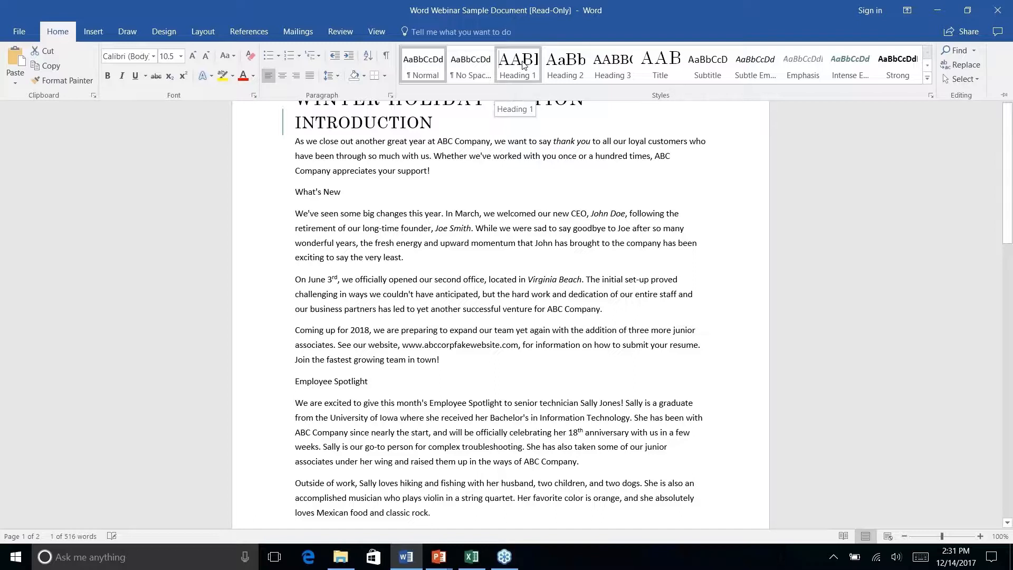
click(524, 66)
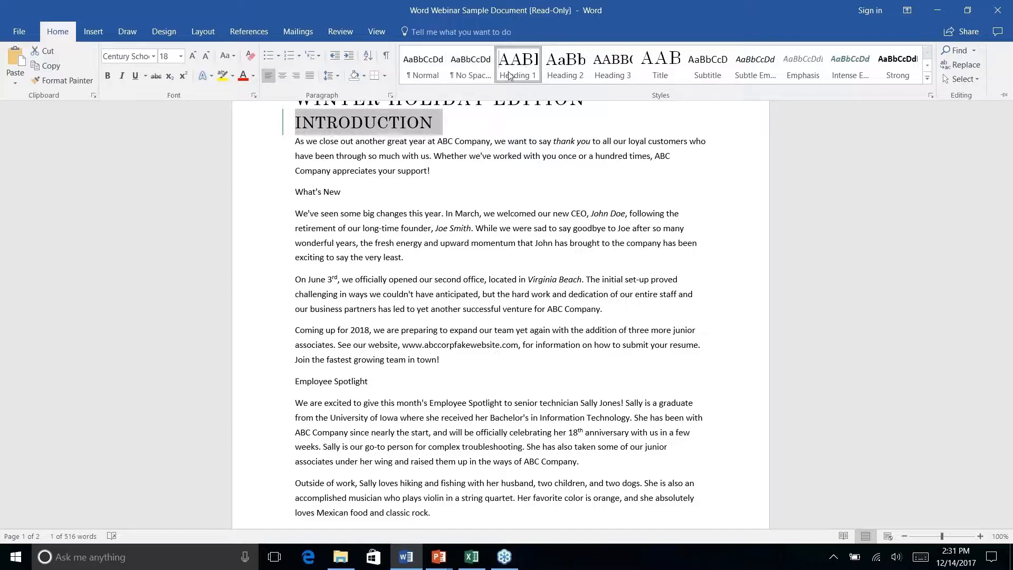
Apply the Heading 2 style to the "What's New" heading
click(315, 193)
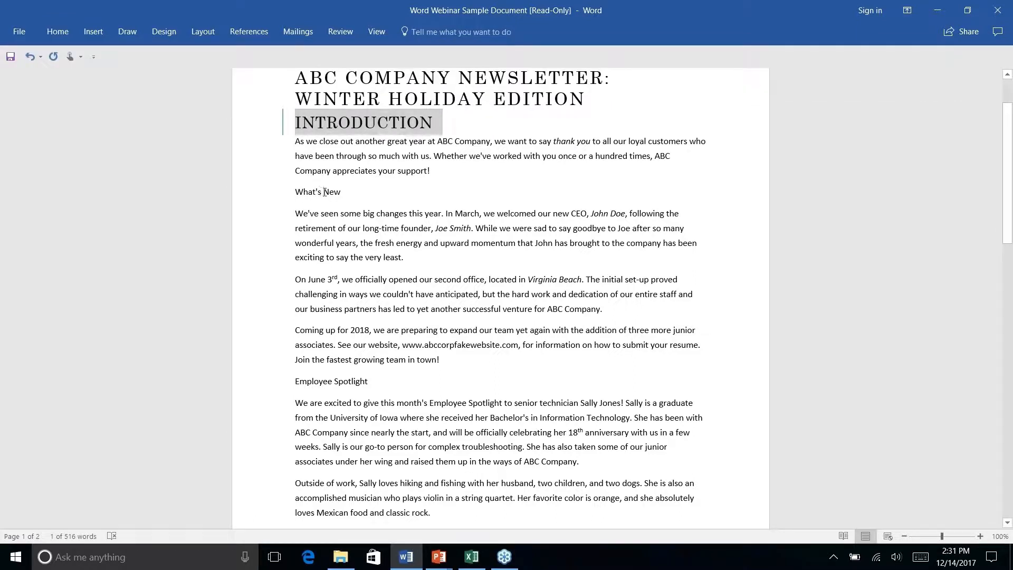
double_click(324, 193)
click(340, 193)
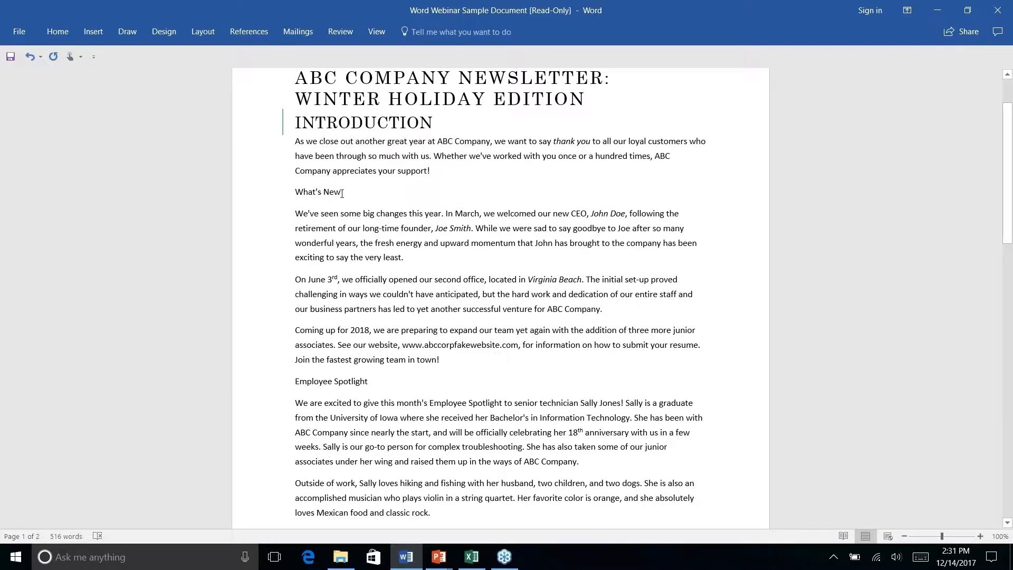
click(278, 190)
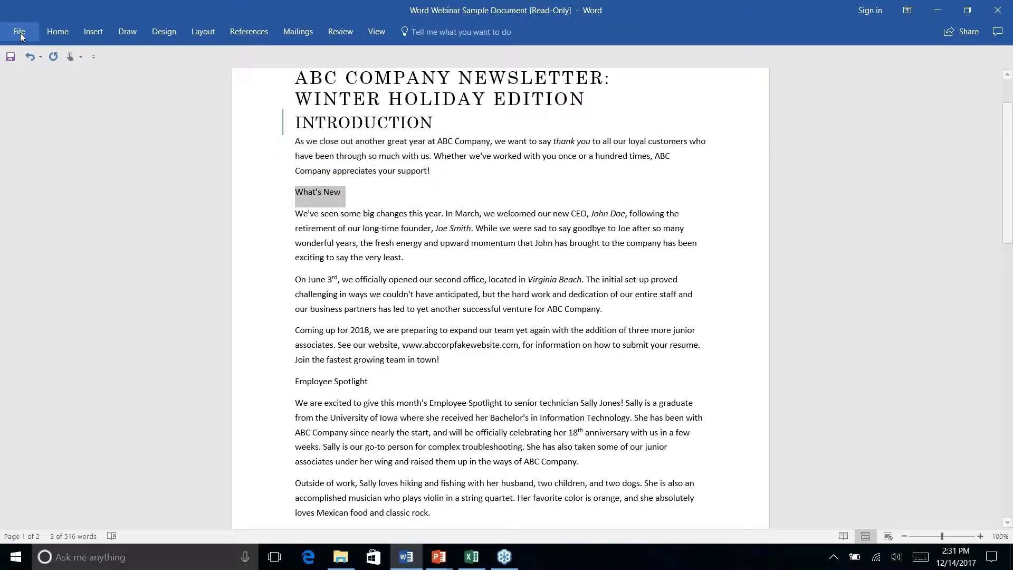
click(58, 32)
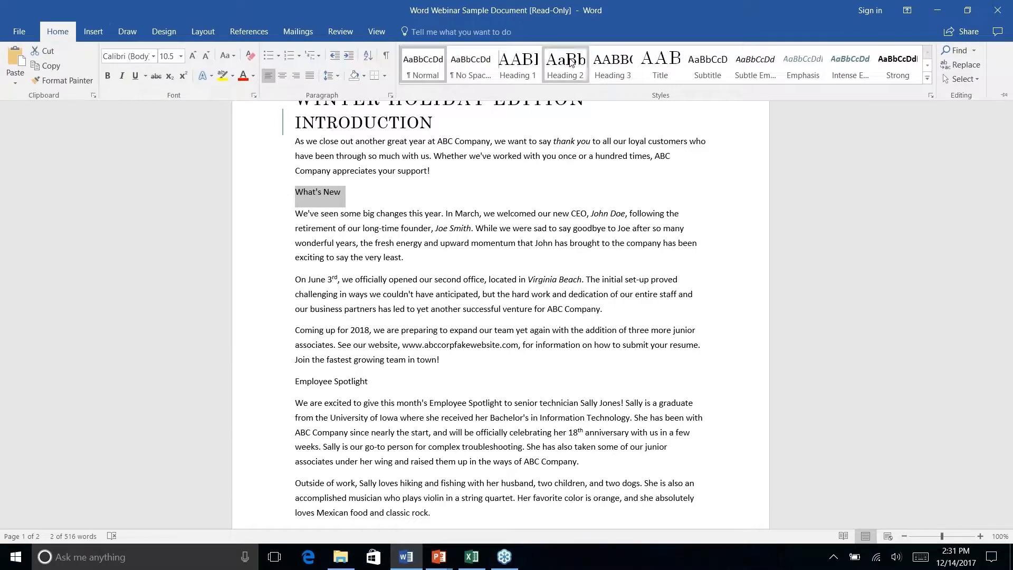
click(564, 65)
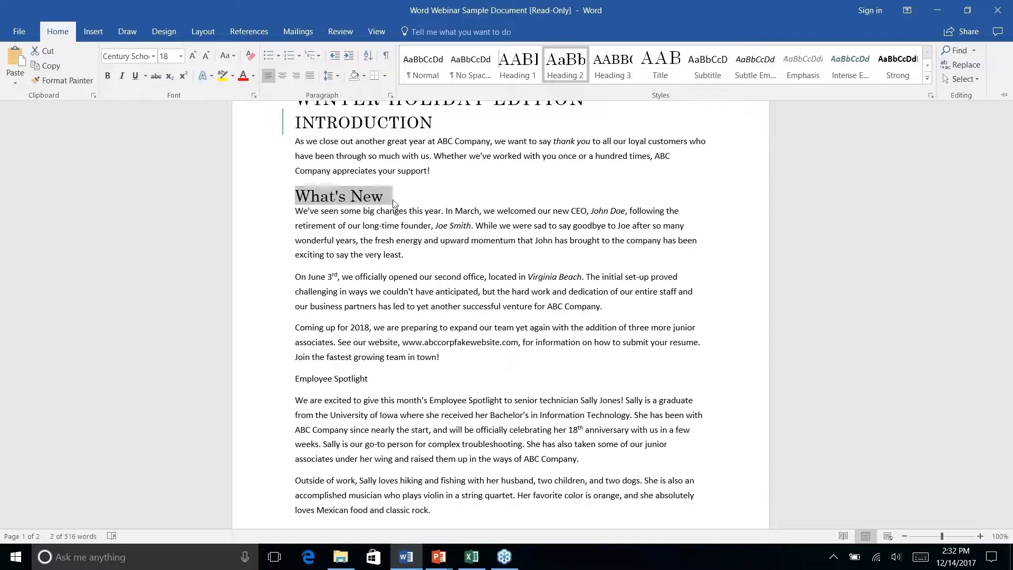
Apply the Heading 1 style to the "Employee Spotlight" heading
click(324, 379)
right_click(329, 382)
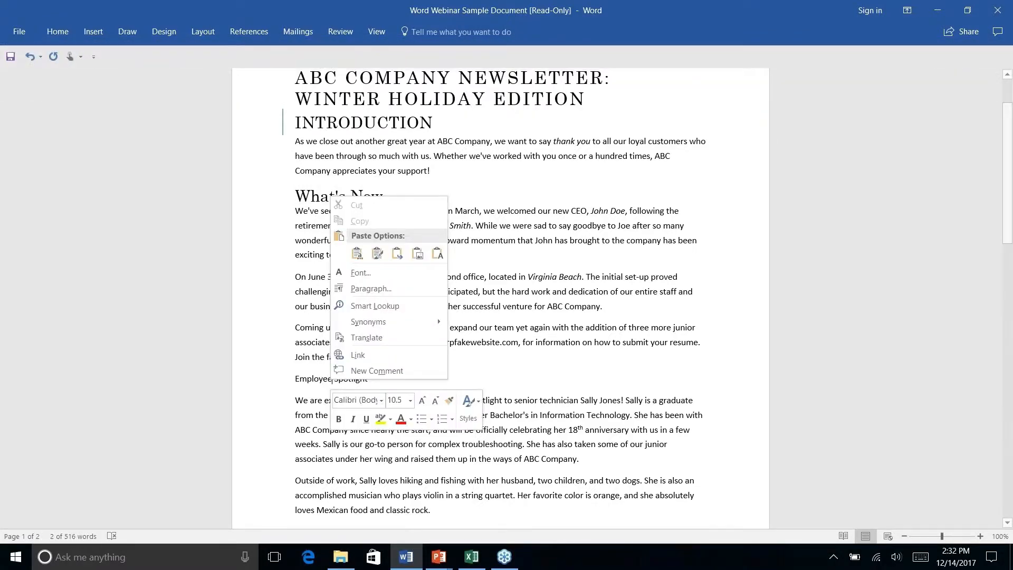
click(331, 381)
drag(295, 379, 372, 380)
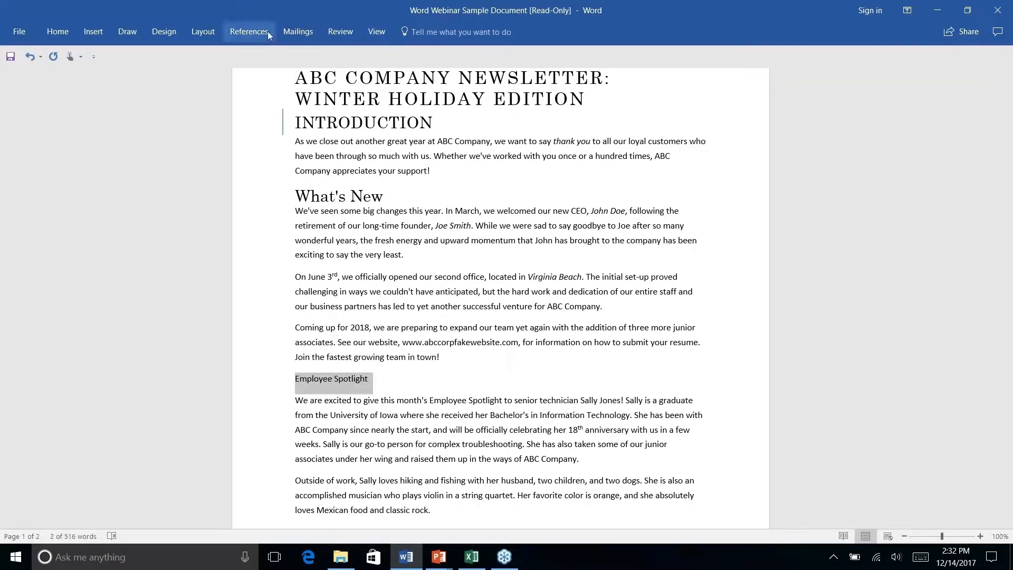
click(58, 32)
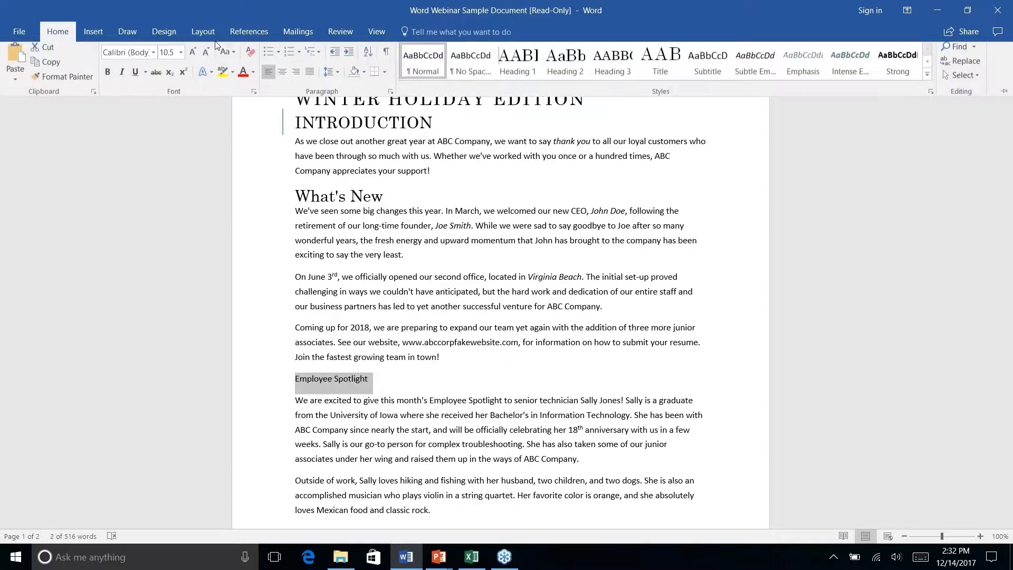
click(522, 69)
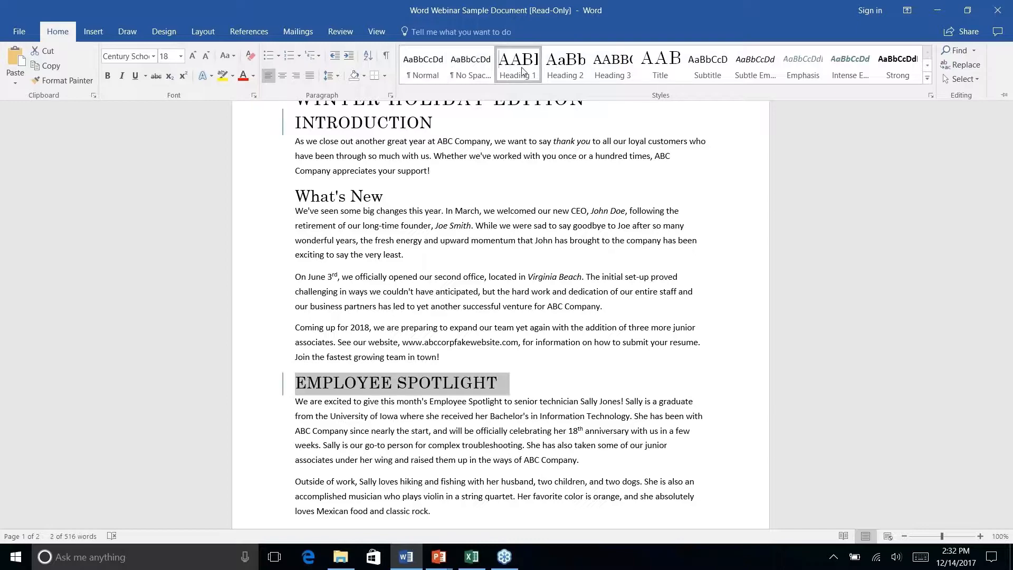
Apply the Heading 1 style to the "History Lesson" heading
scroll(451, 264, down, 6)
triple_click(312, 323)
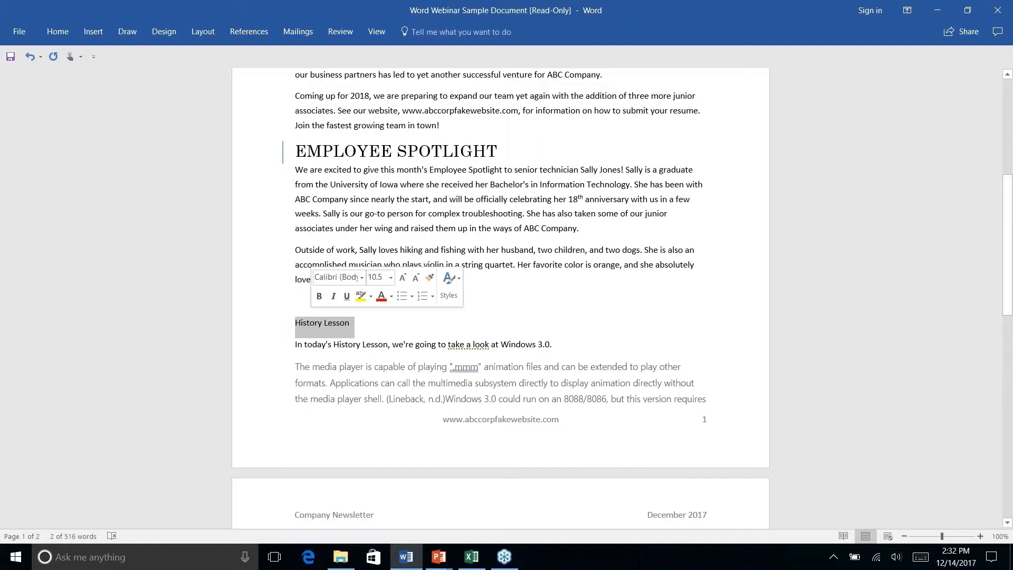
click(58, 32)
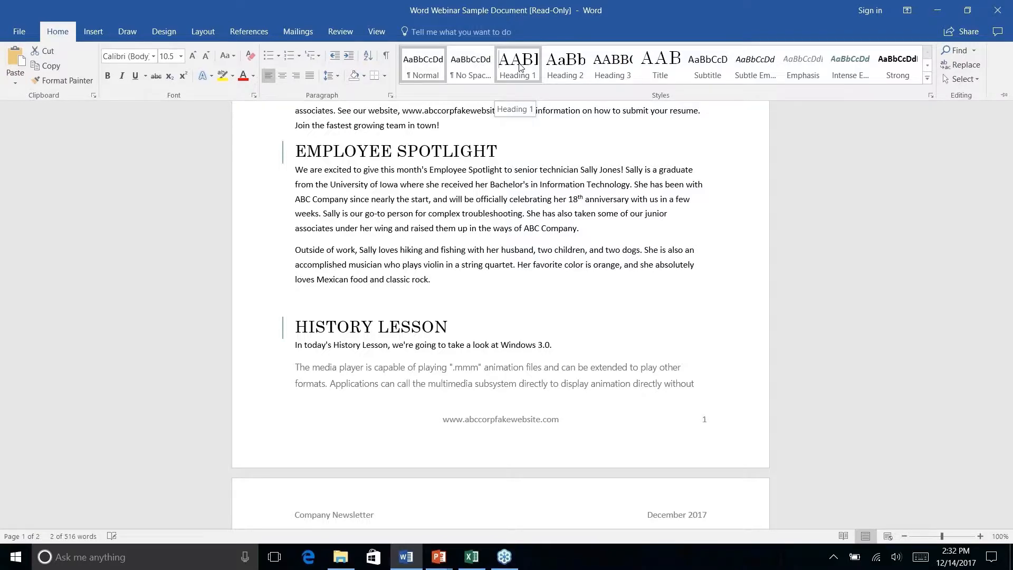
click(519, 67)
Try to delete the citation entries in the References bibliography on page 2
scroll(346, 231, down, 8)
click(479, 226)
scroll(479, 226, up, 1)
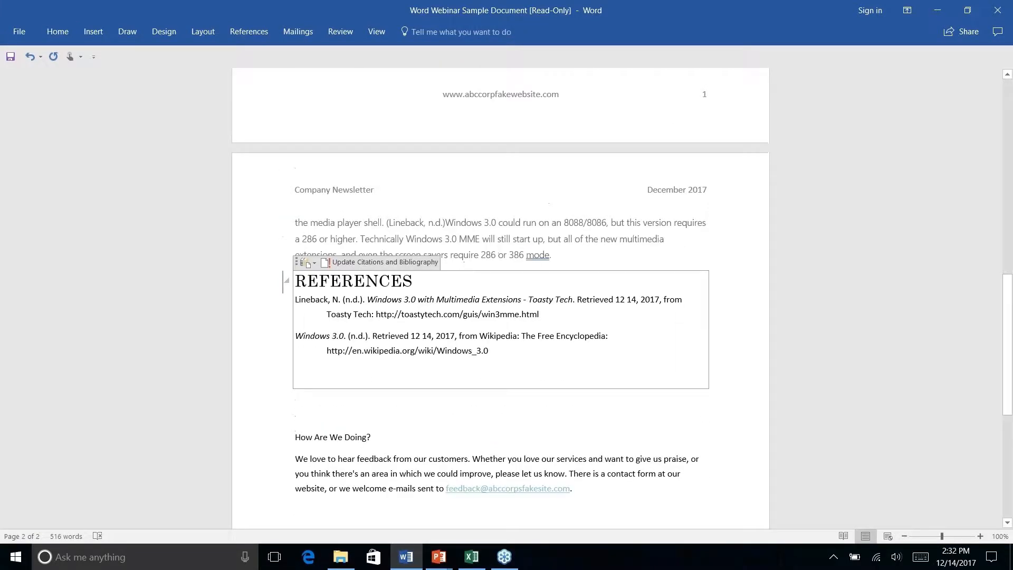
scroll(364, 285, up, 1)
click(47, 27)
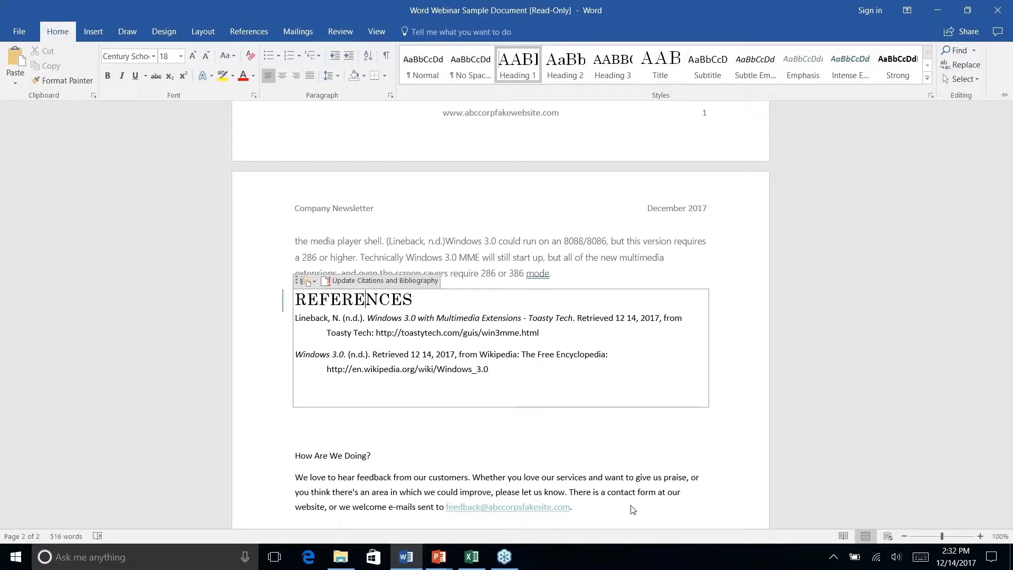
right_click(510, 360)
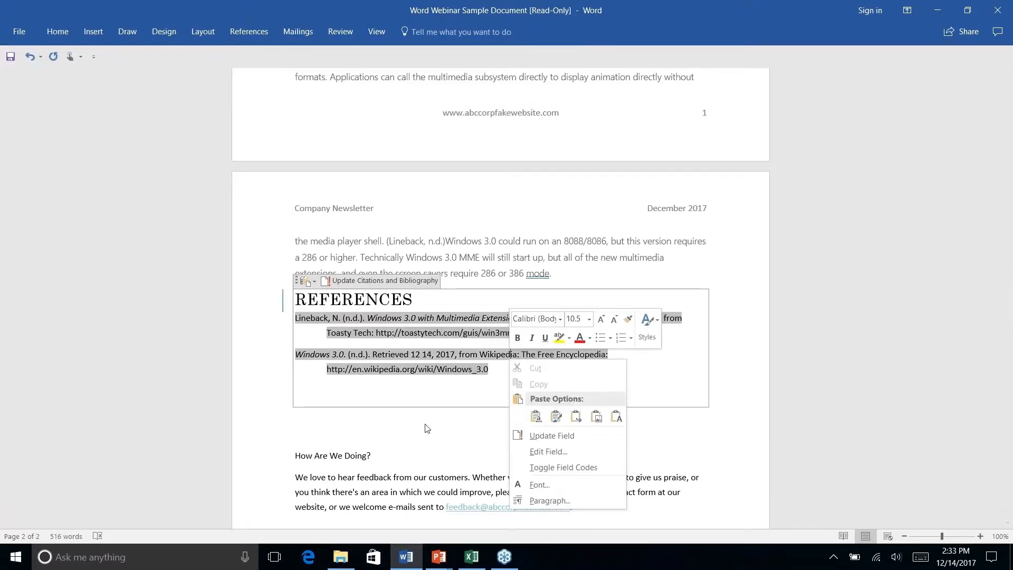
key(Escape)
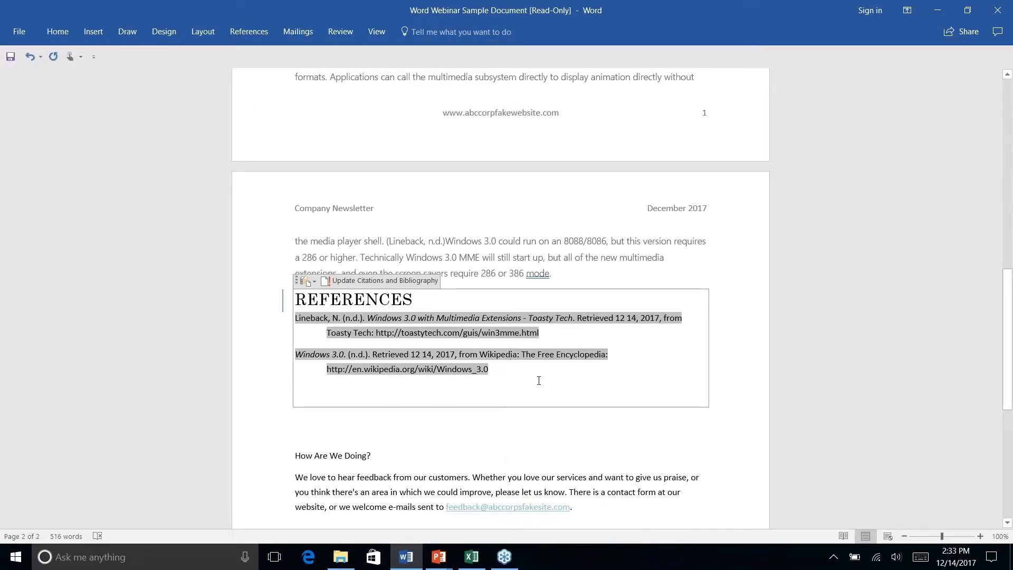
key(Delete)
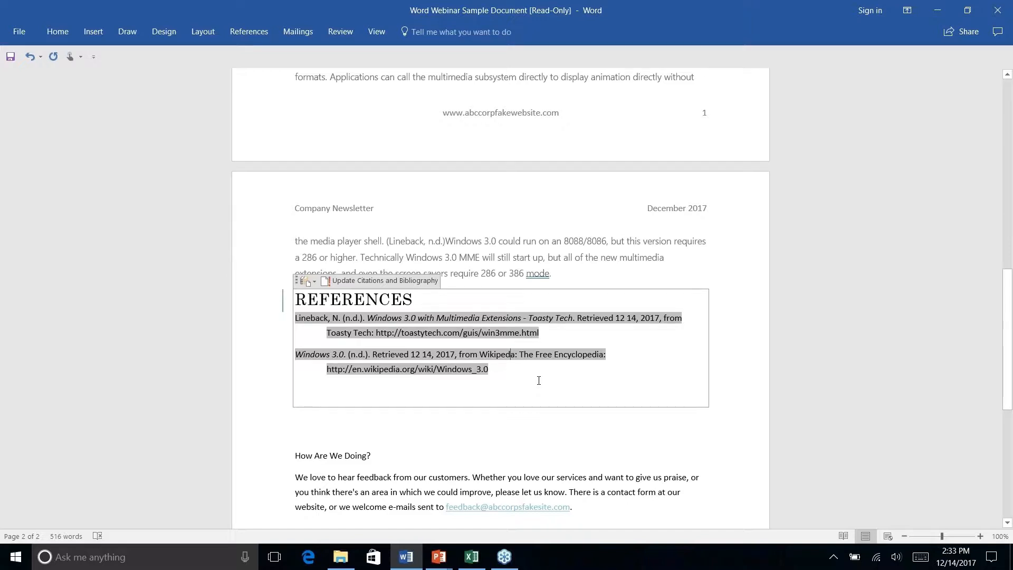
right_click(610, 419)
Delete the entire References section and a surplus blank line between the History Lesson text and "How Are We Doing?"
click(513, 373)
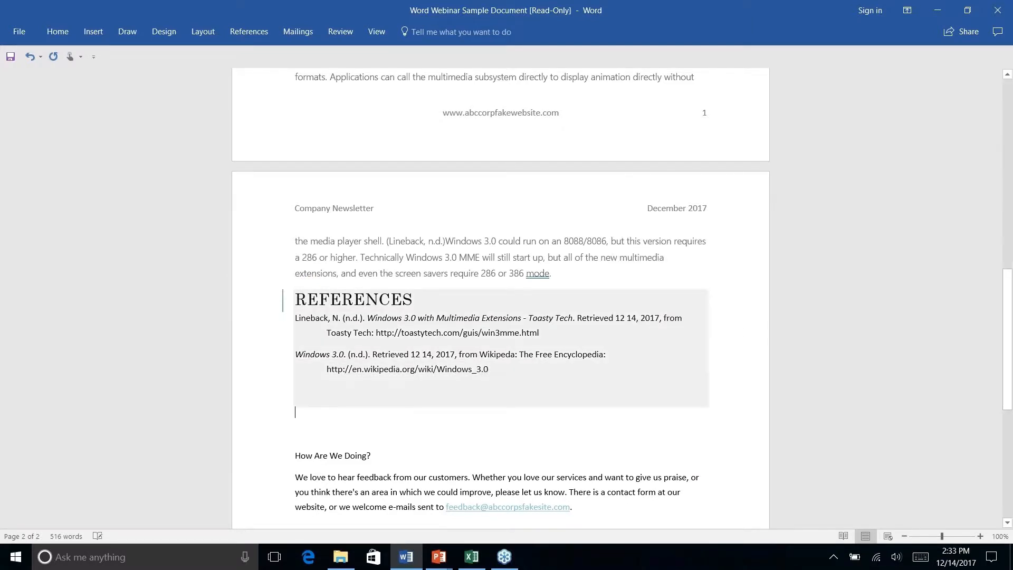
click(513, 373)
key(Delete)
drag(519, 372, 399, 359)
key(Delete)
key(Delete)
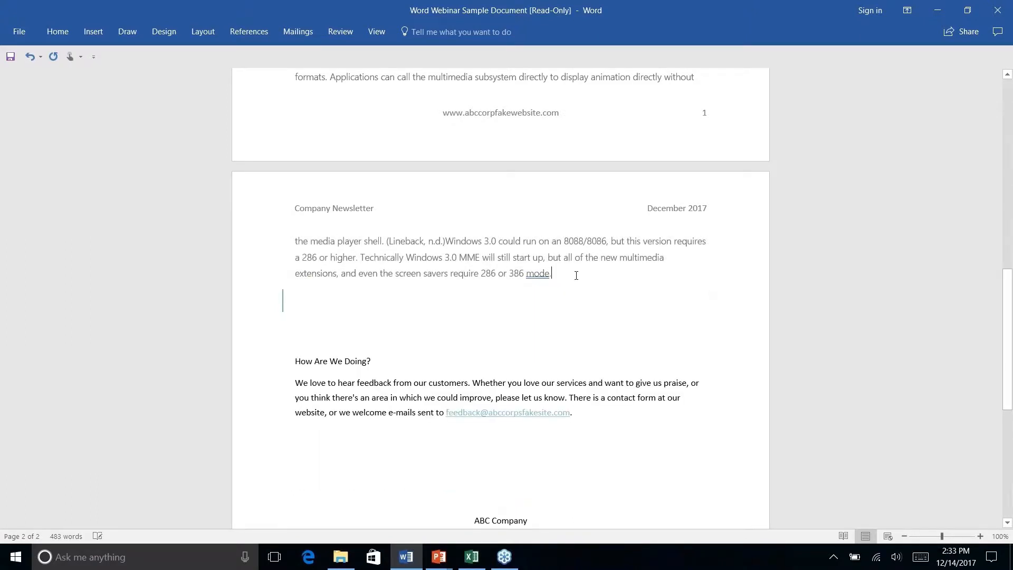
key(Delete)
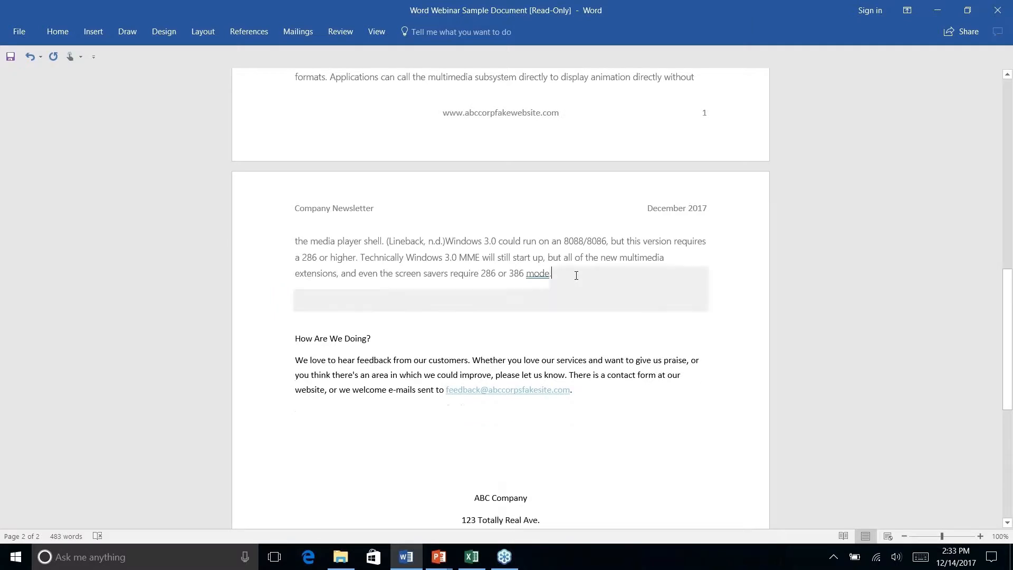
key(Down)
key(Down)
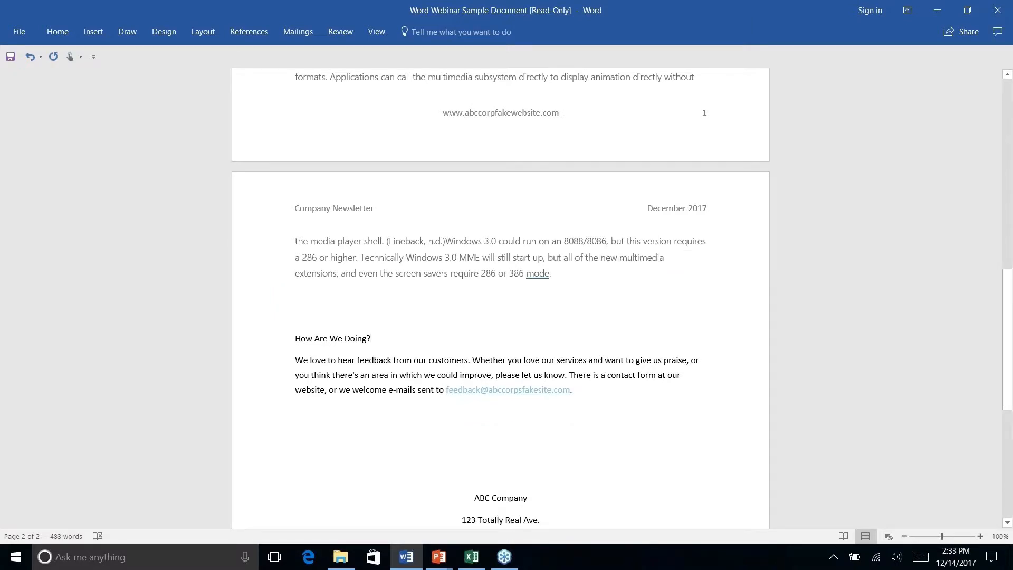
click(296, 296)
right_click(422, 322)
scroll(422, 320, up, 4)
click(357, 287)
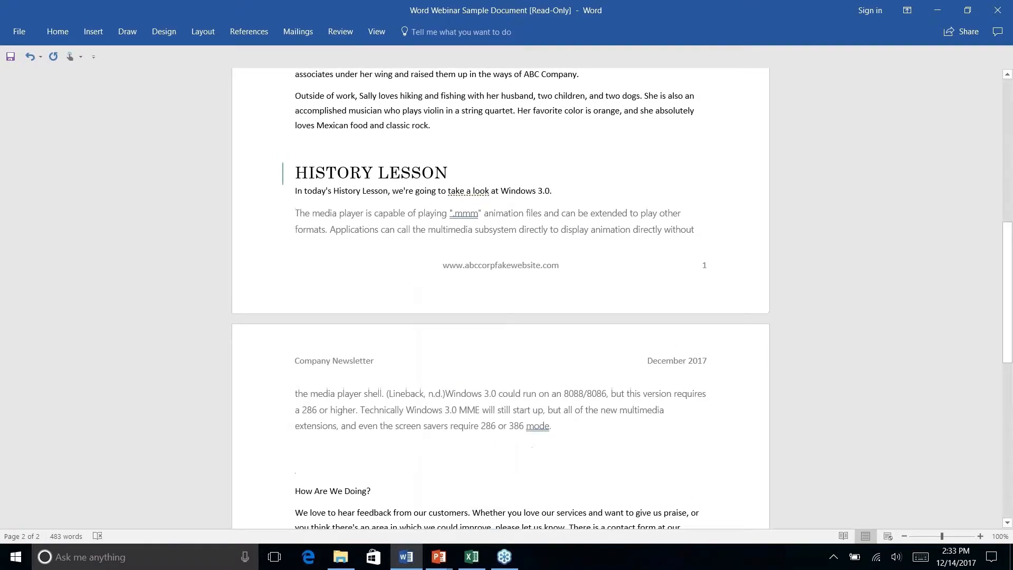
Apply the Heading 1 style to the "How Are We Doing?" line on page 2
scroll(367, 248, up, 5)
scroll(366, 245, down, 10)
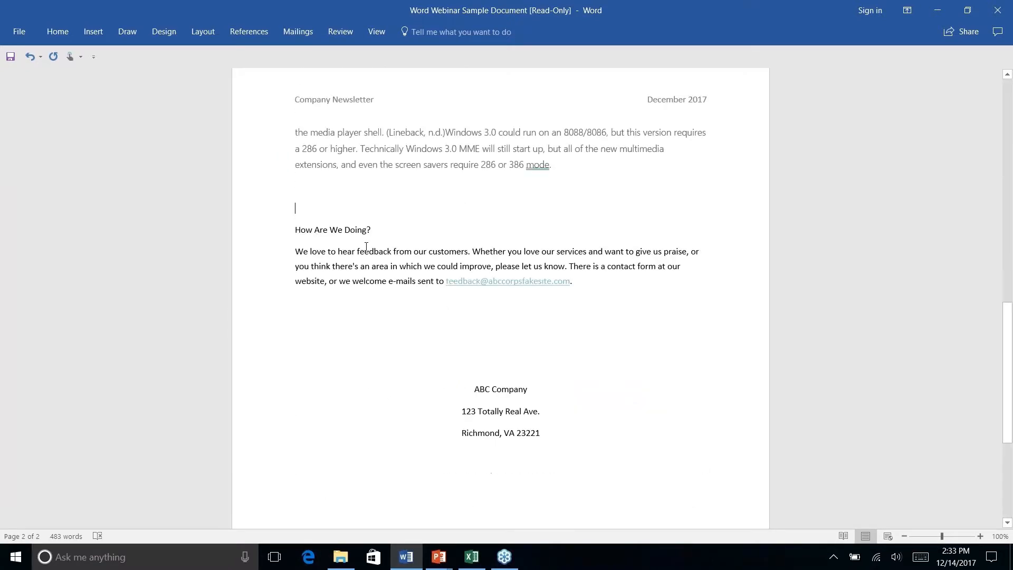
right_click(366, 248)
triple_click(341, 250)
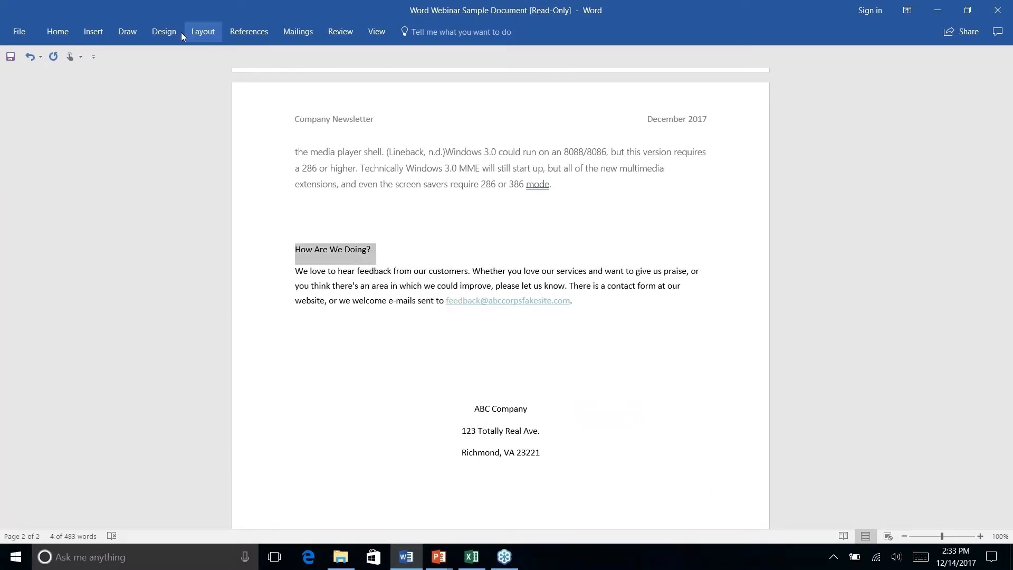
click(58, 33)
click(526, 66)
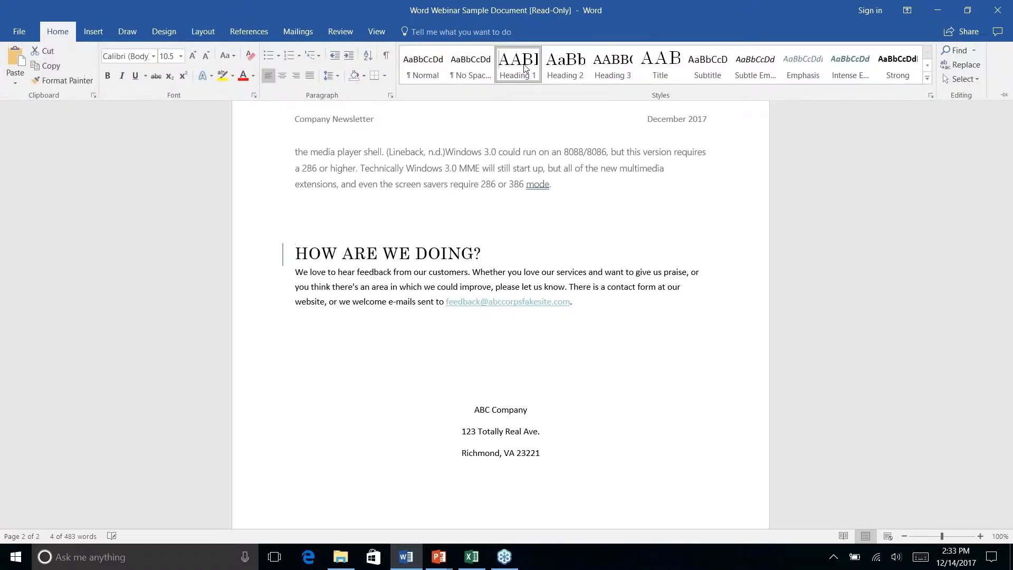
Insert a blank line between the newsletter title and the Introduction heading and place the cursor on it
scroll(500, 295, up, 15)
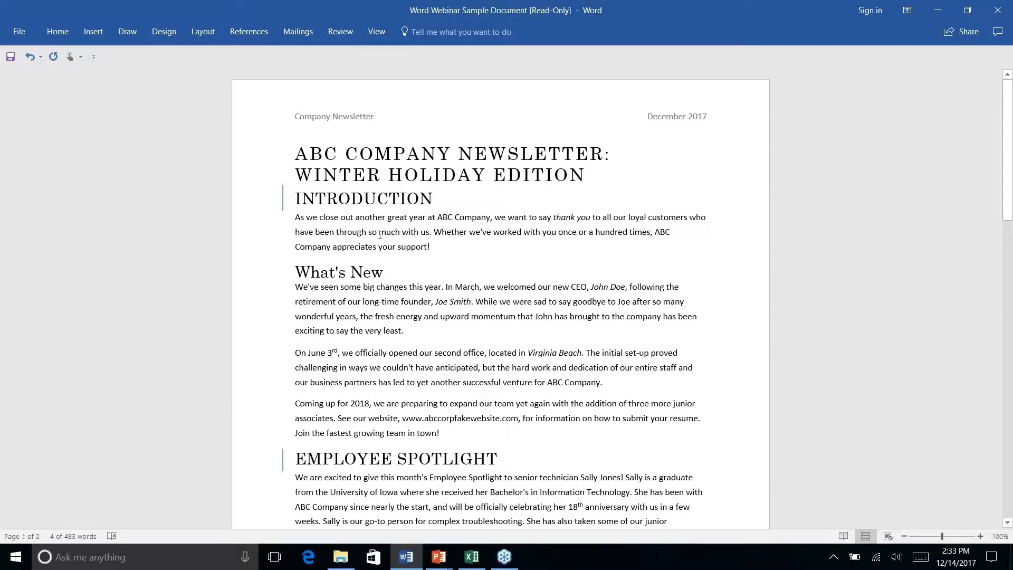
click(380, 235)
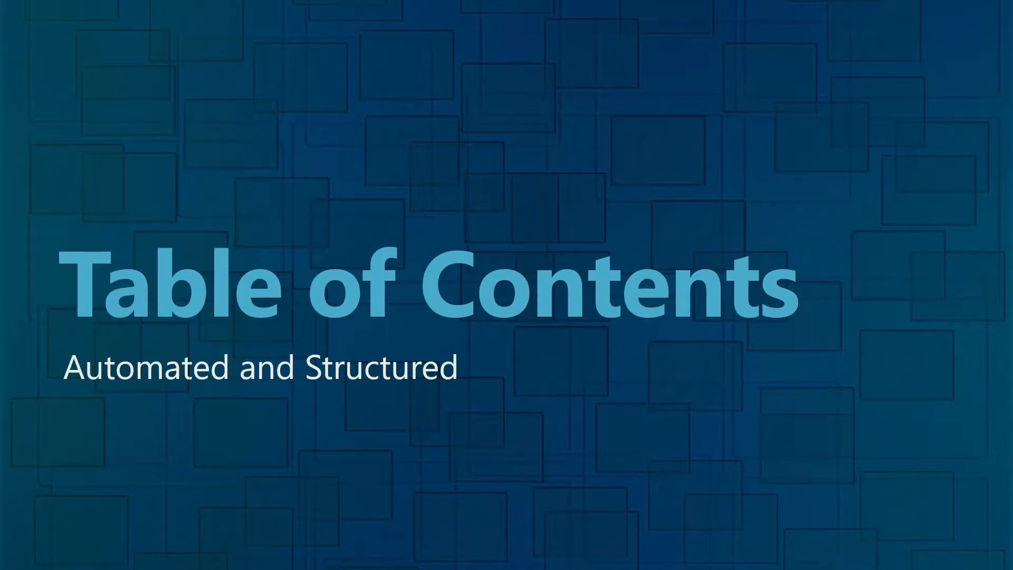
key(alt+Tab)
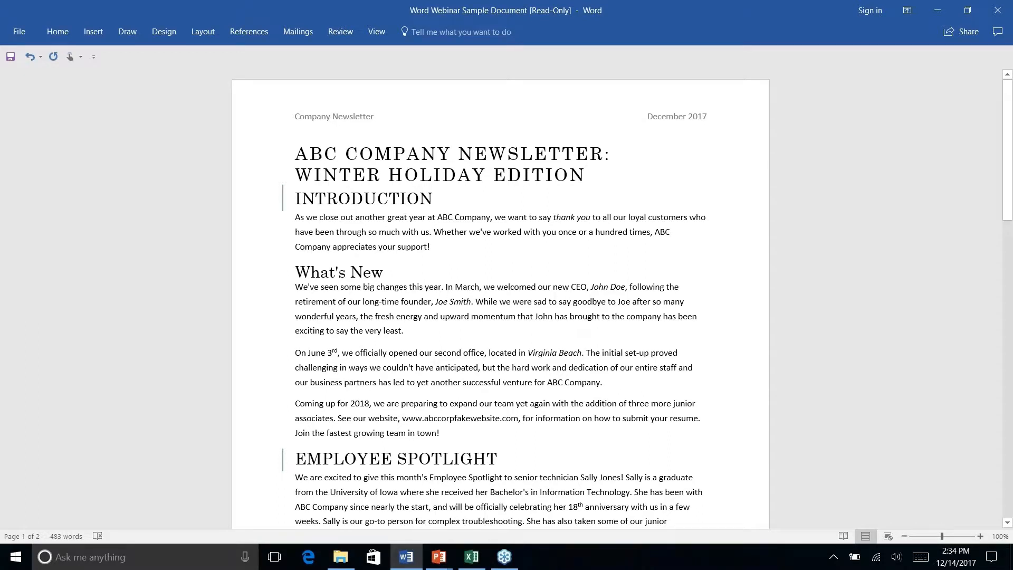
key(Return)
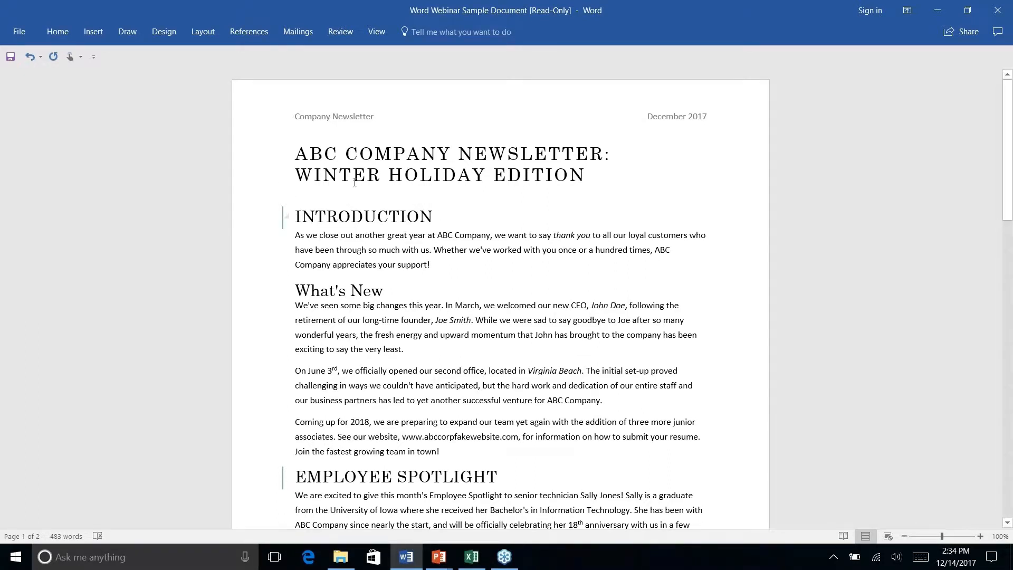
click(433, 189)
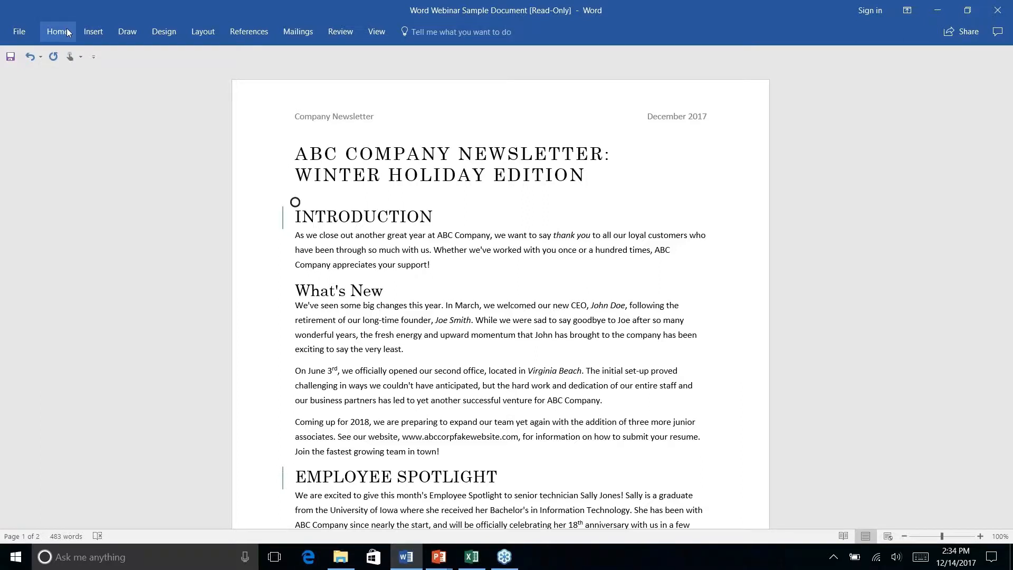
Insert the built-in Automatic Table 1 table of contents on the blank line below the newsletter title
click(244, 30)
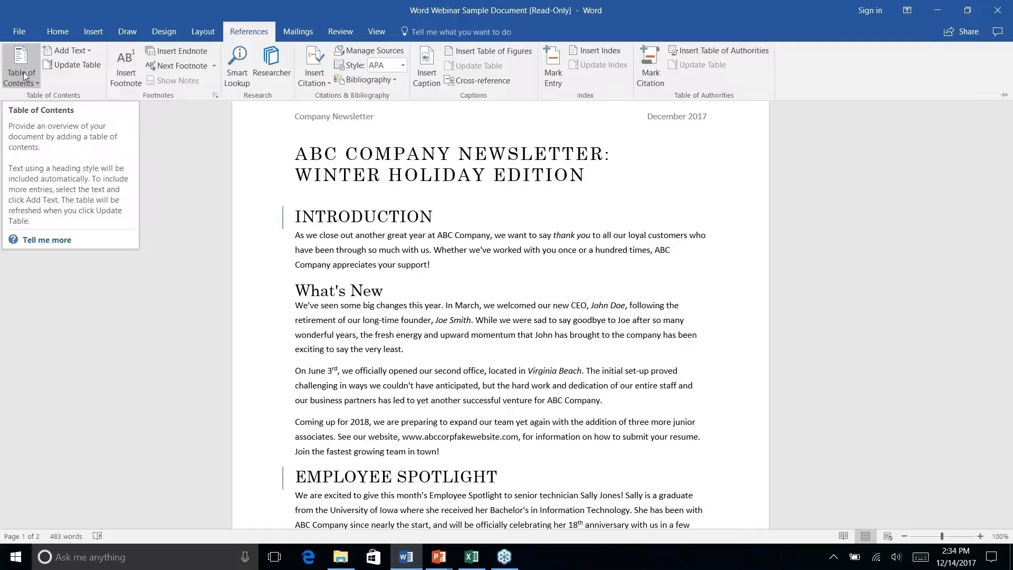
click(33, 81)
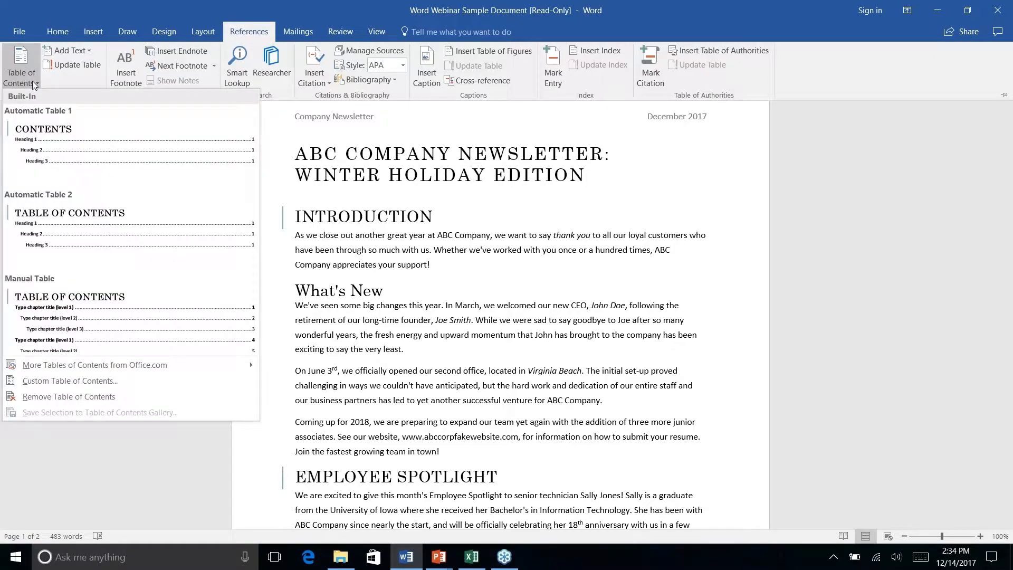
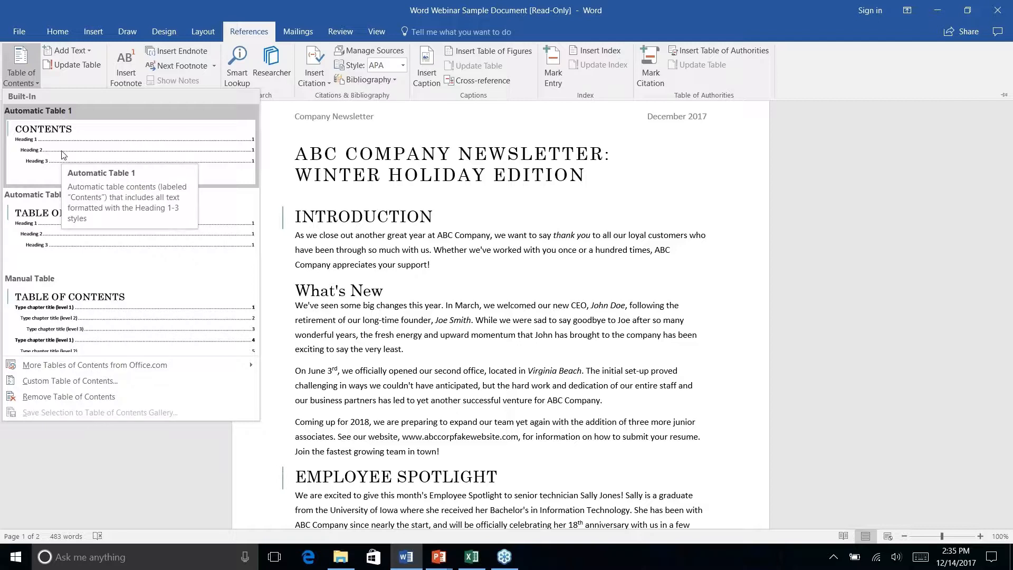
right_click(44, 154)
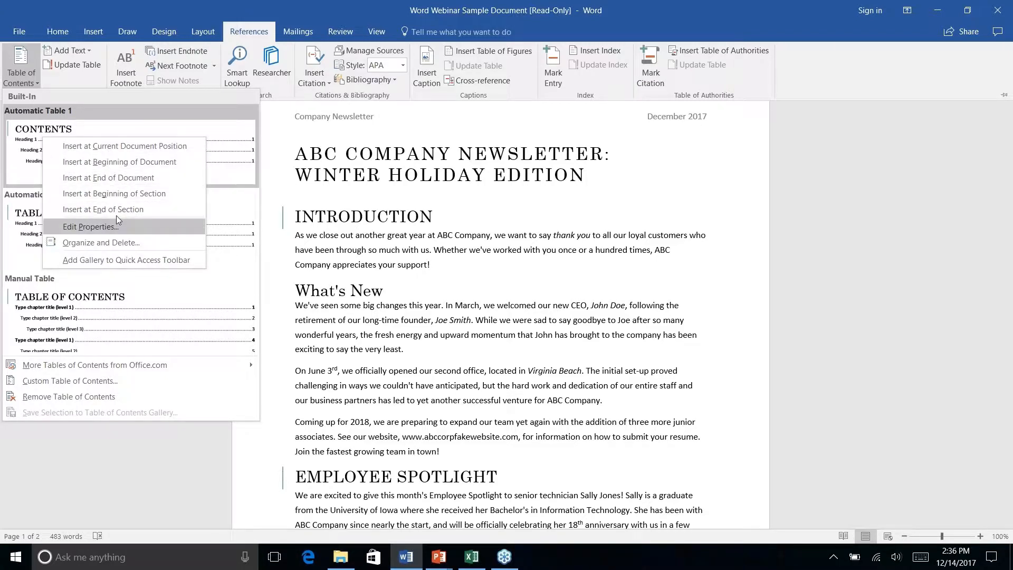
key(Escape)
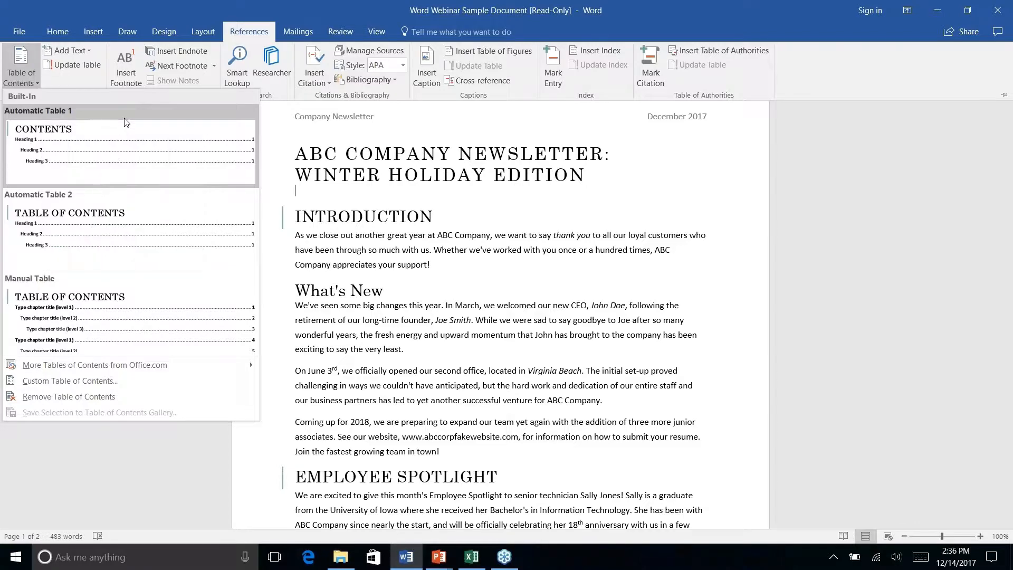
key(Escape)
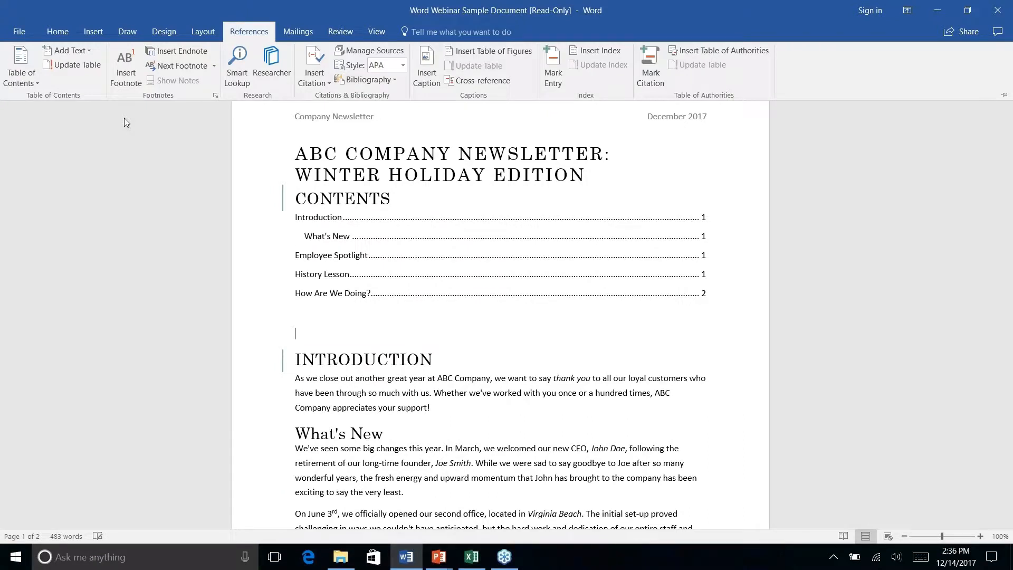
Add a blank line between the newsletter title and the Contents table
click(596, 266)
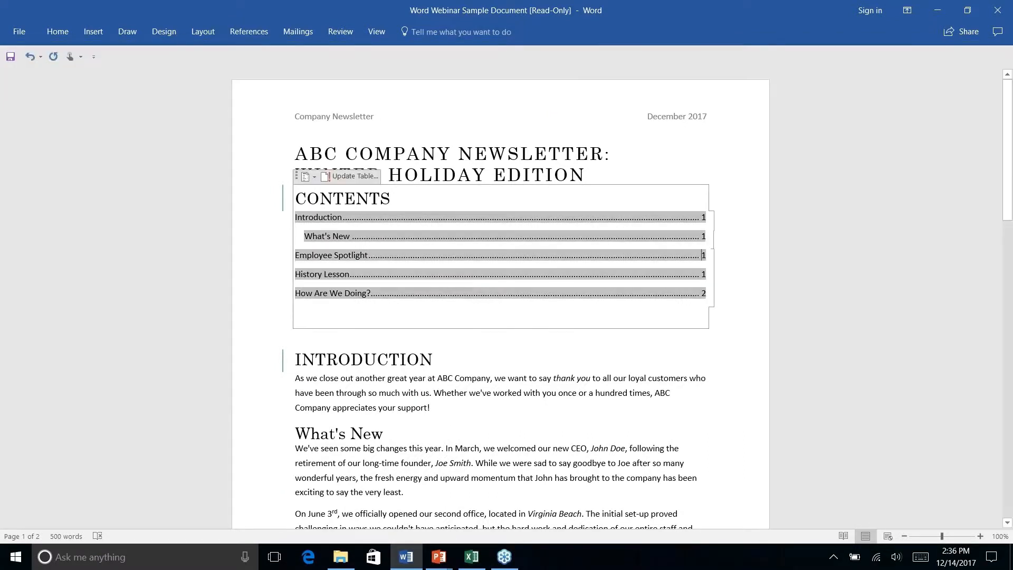
key(ctrl+z)
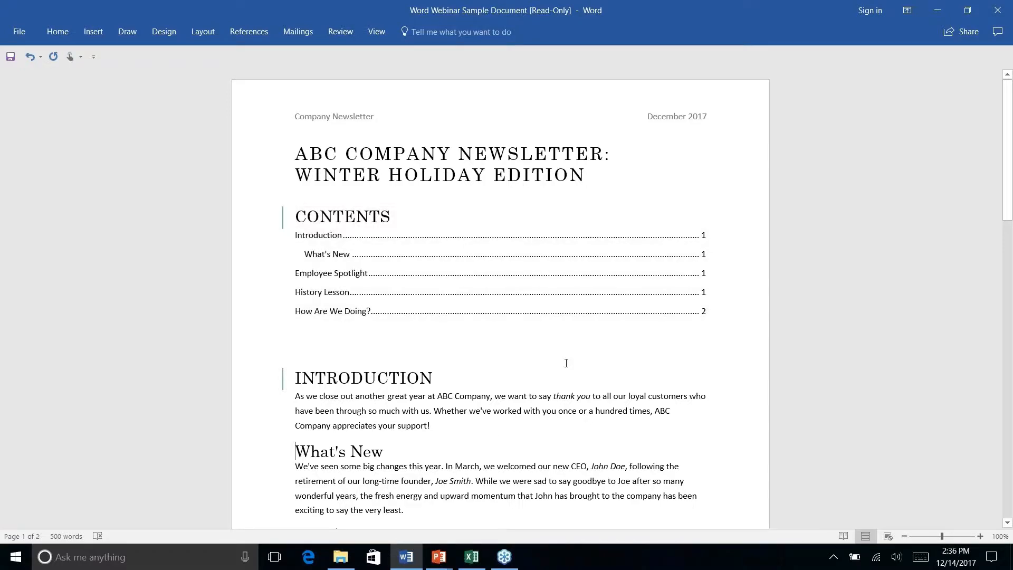
scroll(565, 364, down, 5)
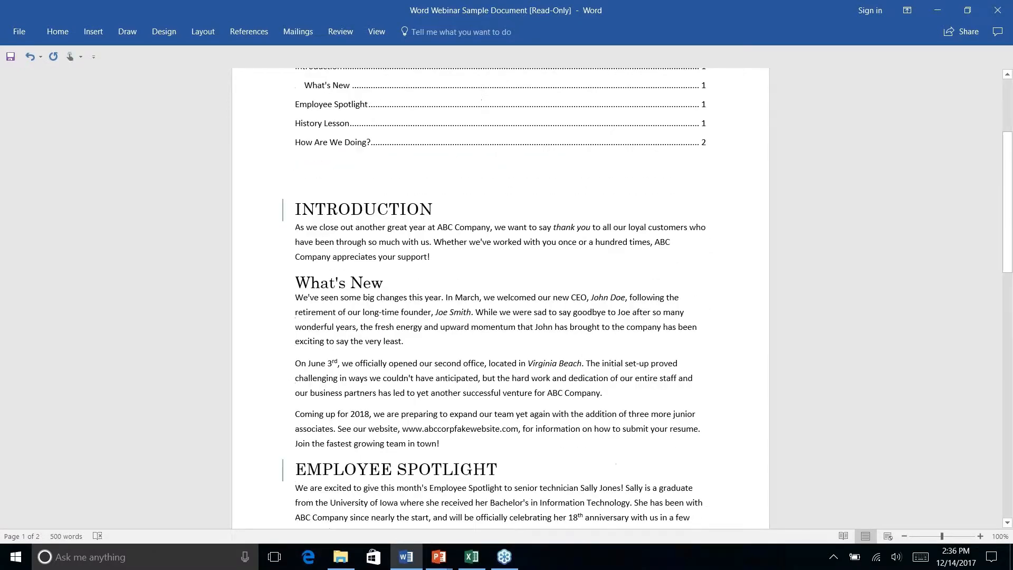
scroll(563, 358, up, 5)
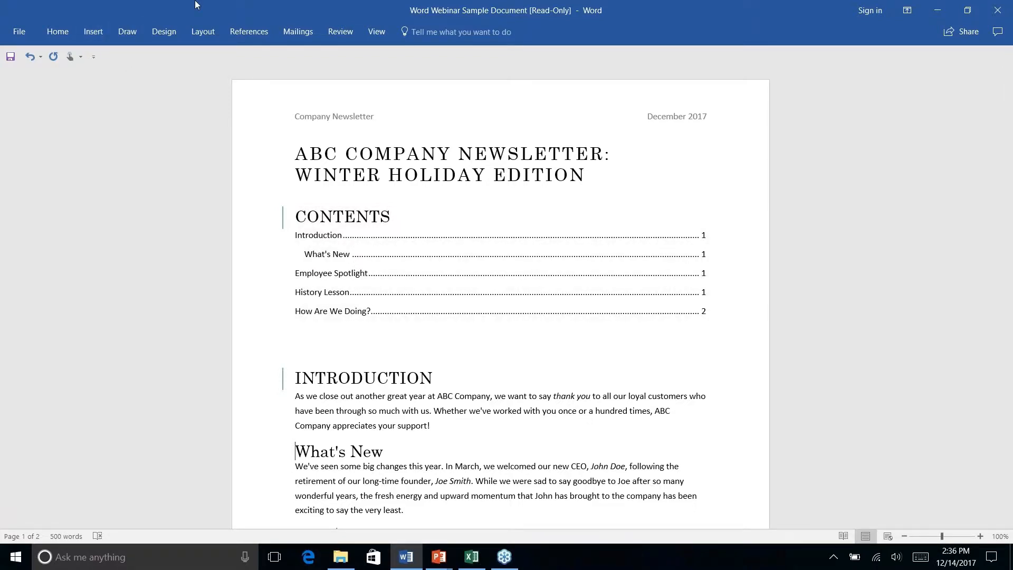
Update the table of contents, then place the cursor on the blank line above the Introduction heading
click(253, 32)
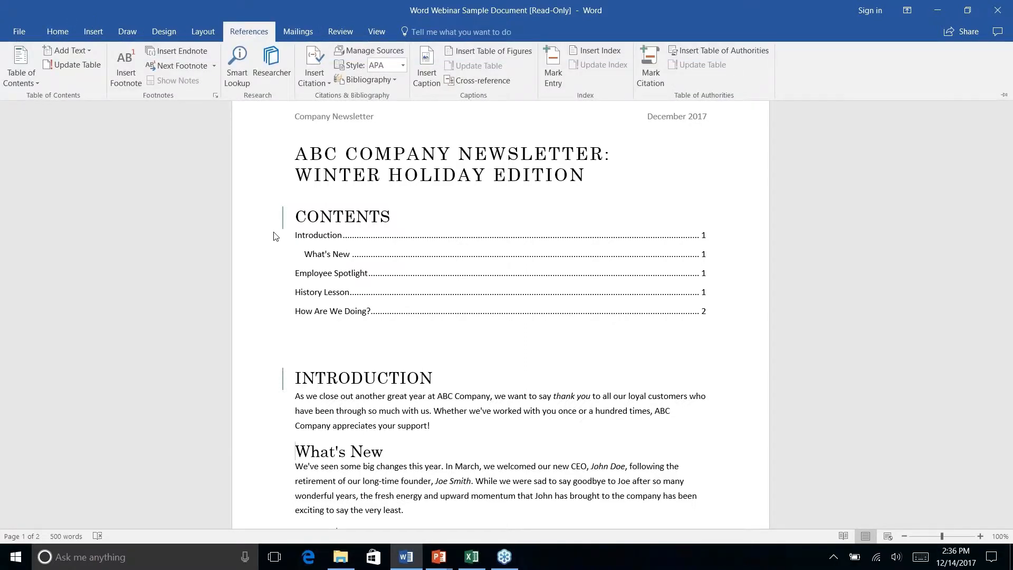
click(78, 64)
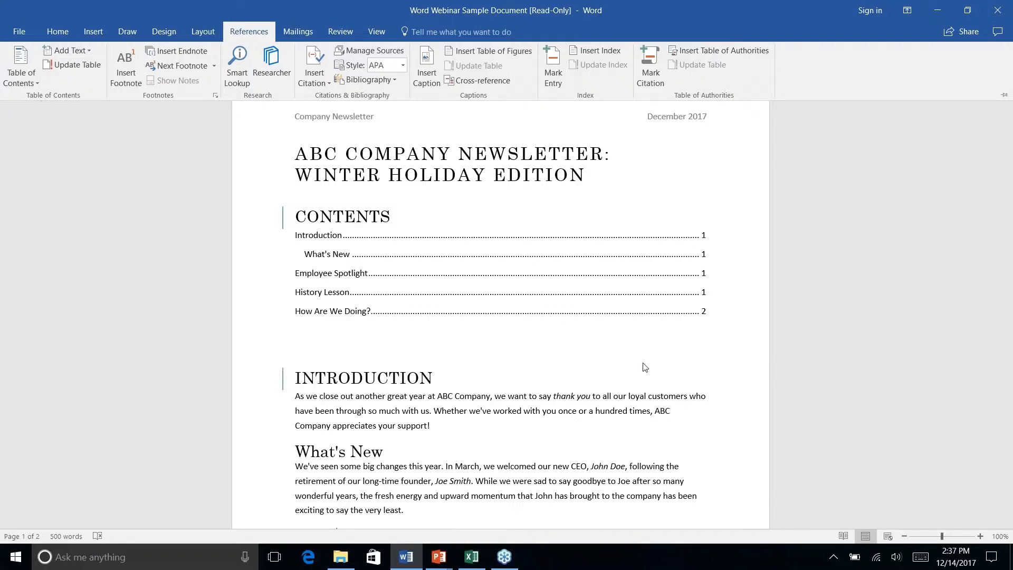
click(574, 339)
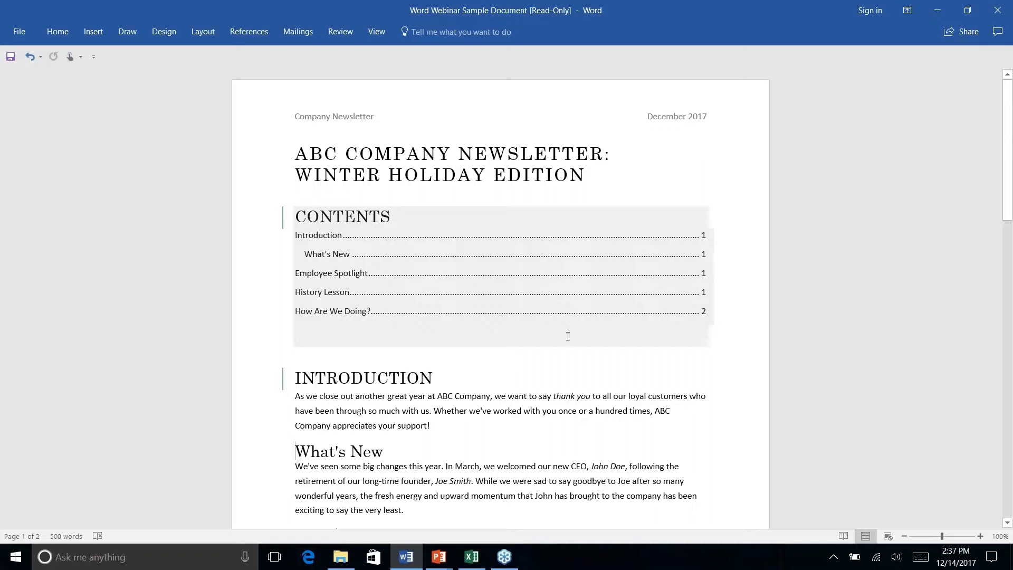
click(517, 319)
click(527, 359)
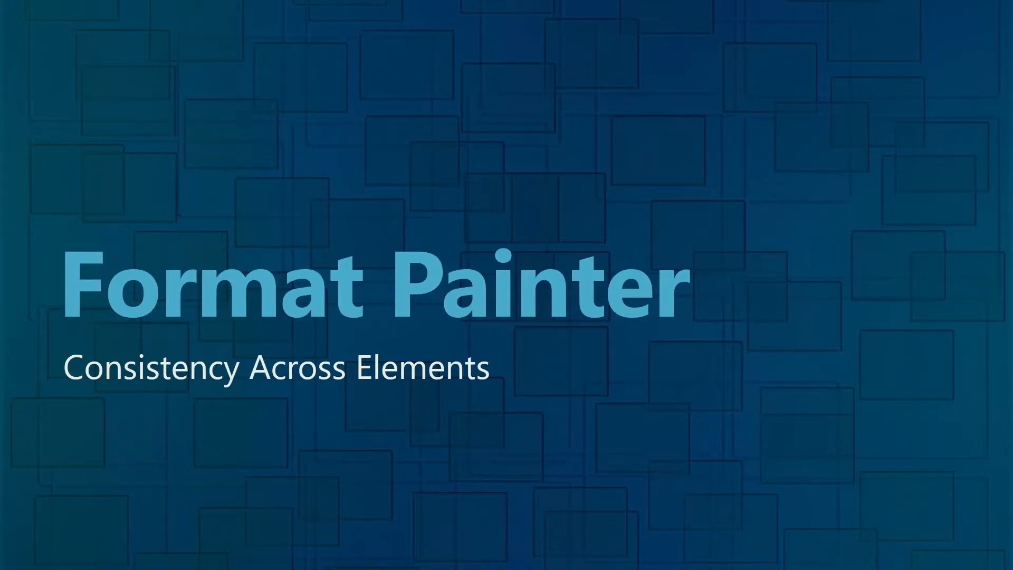
Switch from the slides back to the newsletter in Word and go to the company address block on page 2
key(alt+Tab)
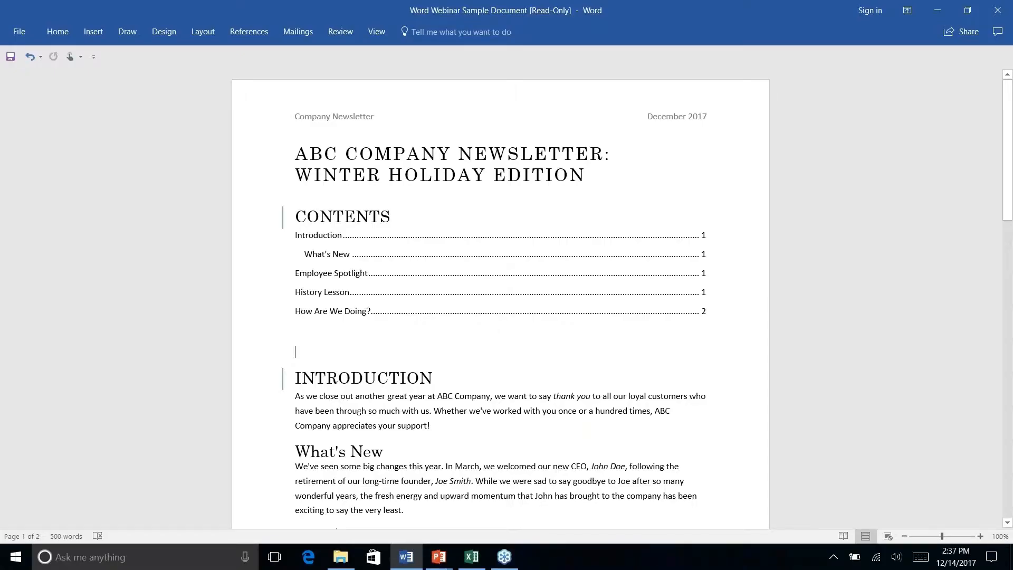
click(570, 275)
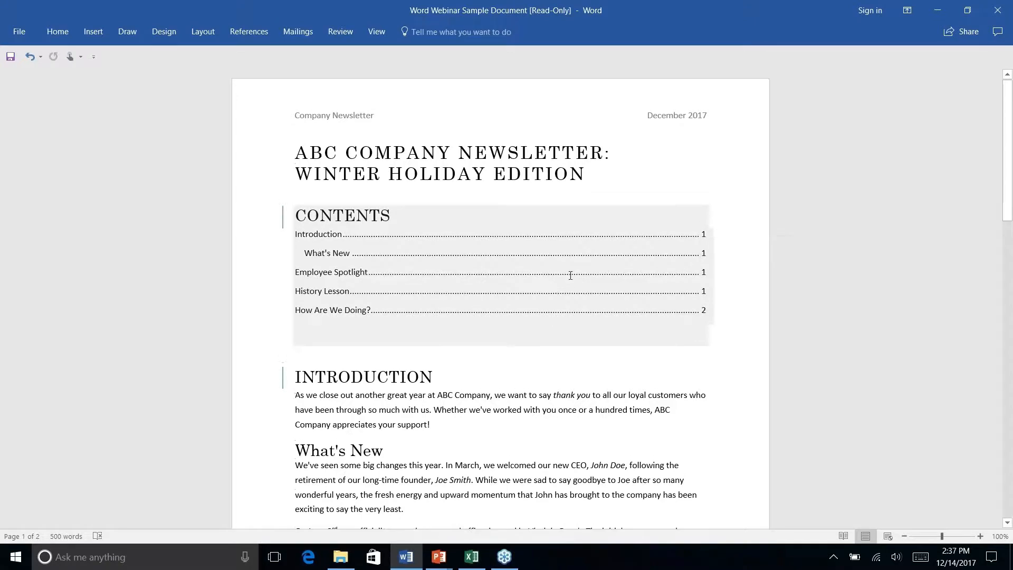
ctrl+click(570, 275)
scroll(570, 275, down, 10)
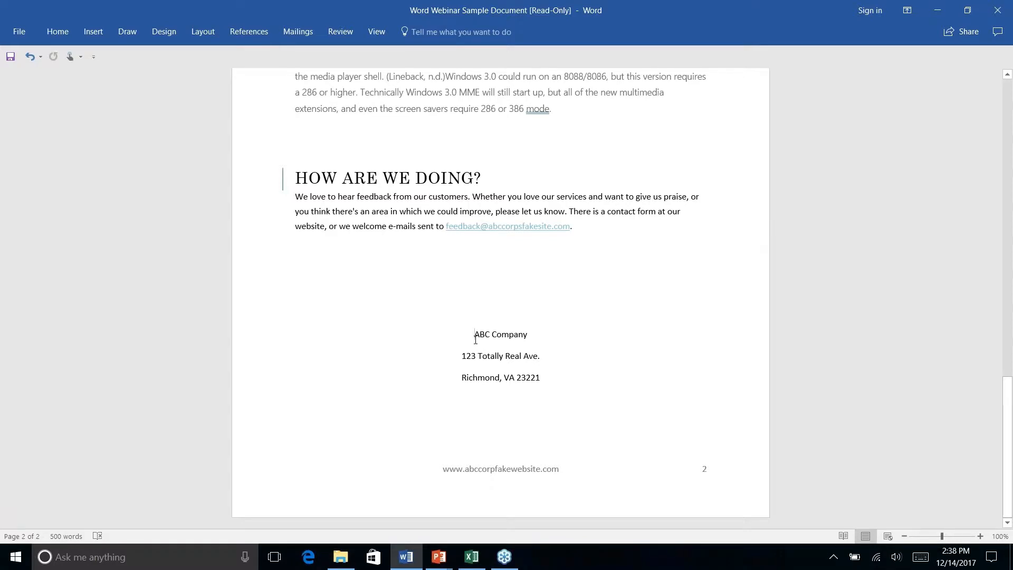
click(94, 32)
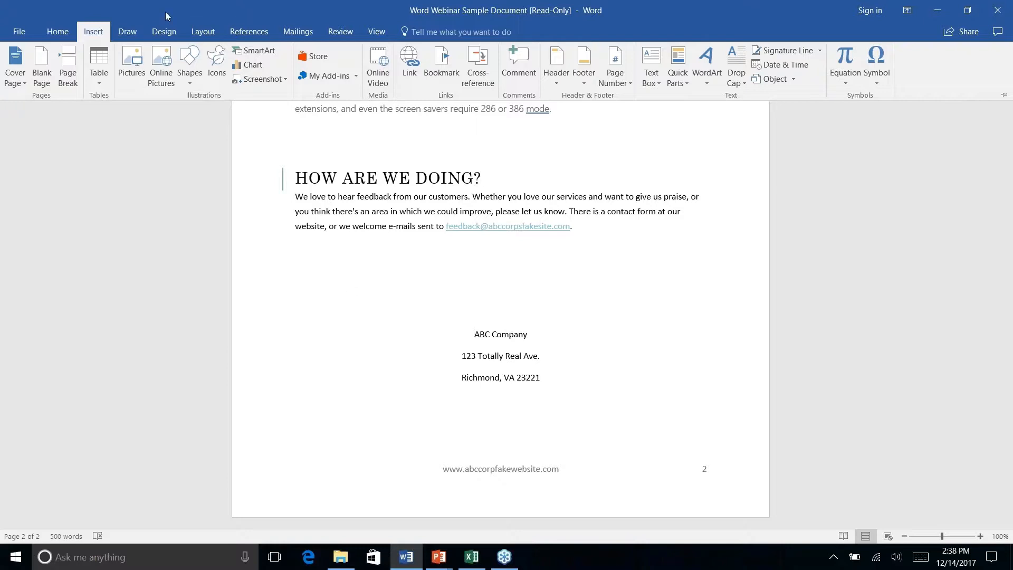
right_click(190, 84)
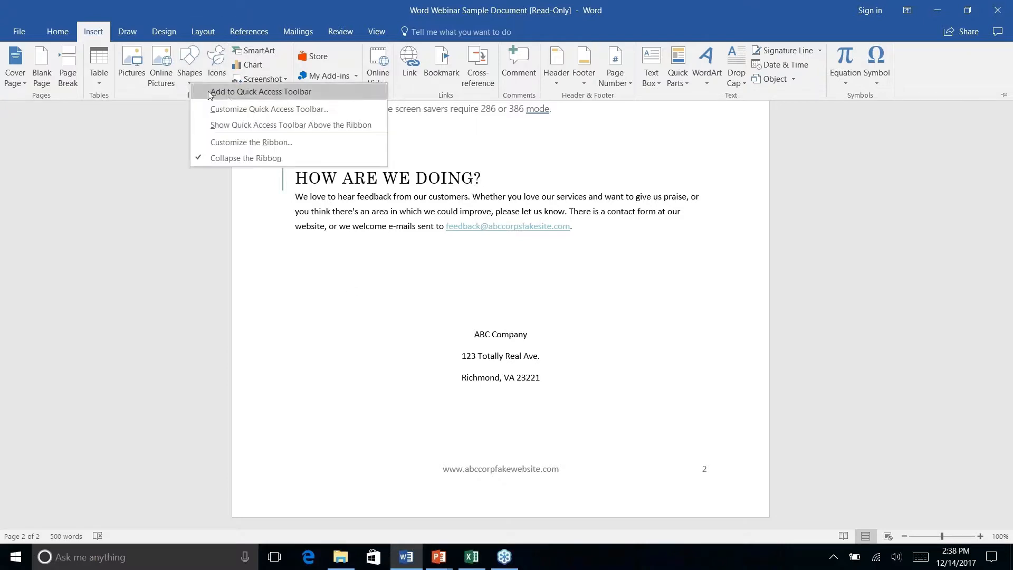
click(190, 59)
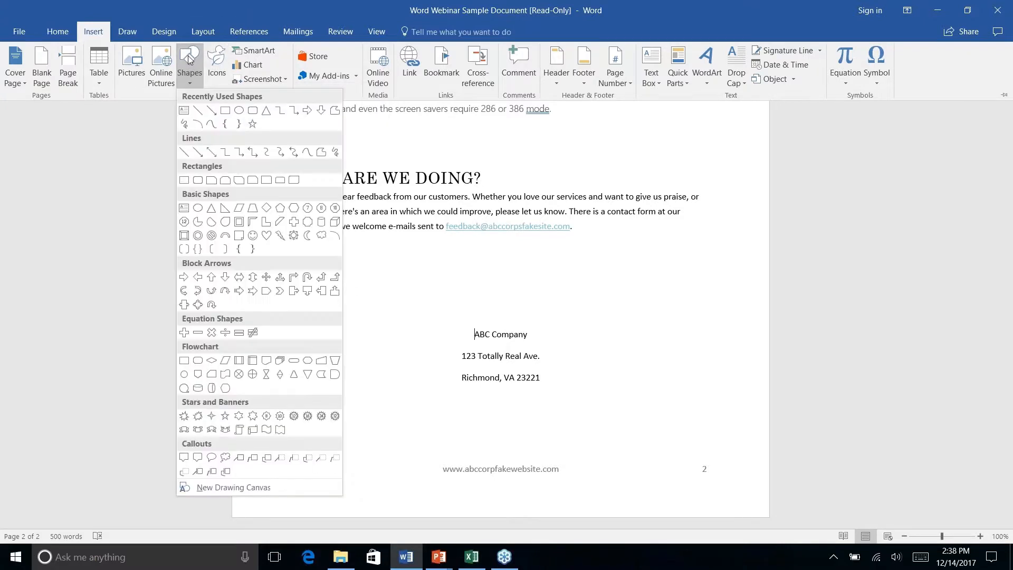
click(253, 110)
key(Escape)
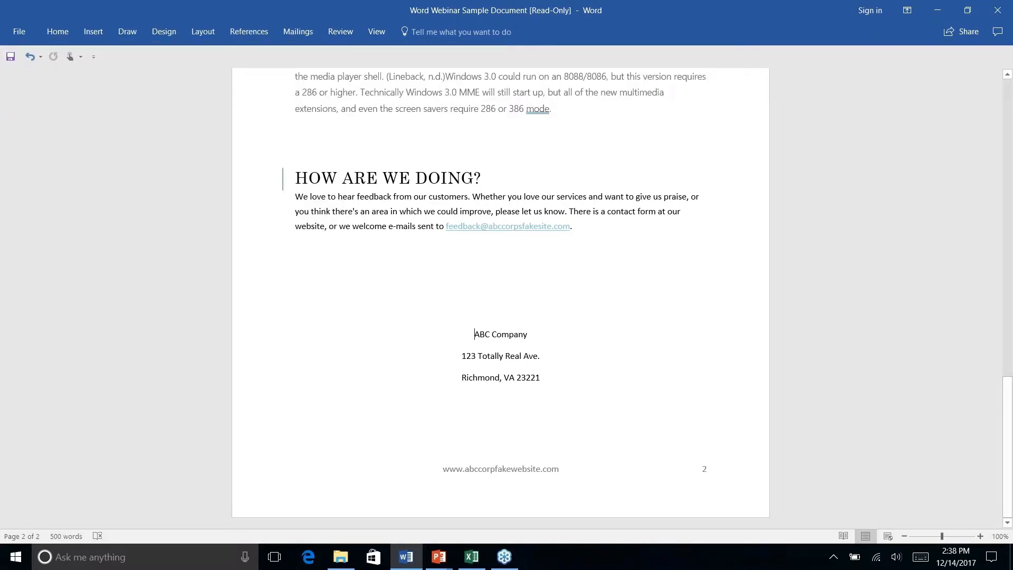
click(120, 32)
Draw a rounded rectangle about 1.37" high and 1.77" wide over the centered company address block on page 2
click(93, 31)
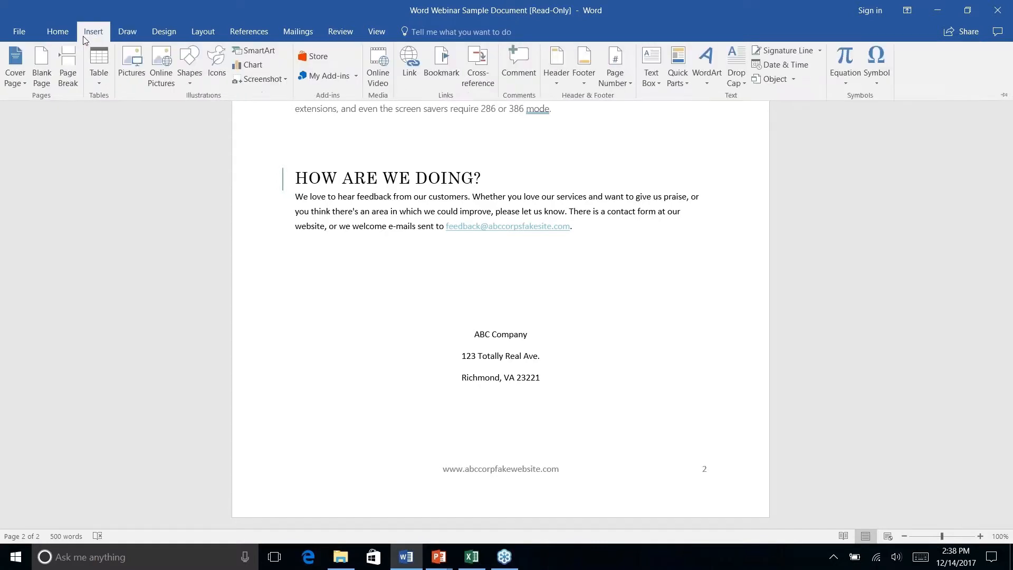
click(196, 81)
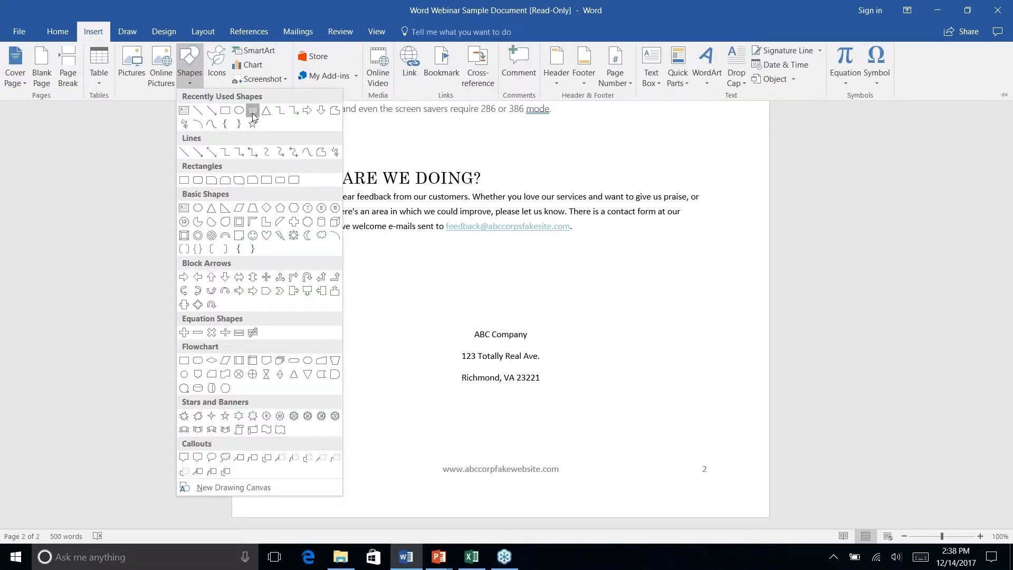
click(240, 112)
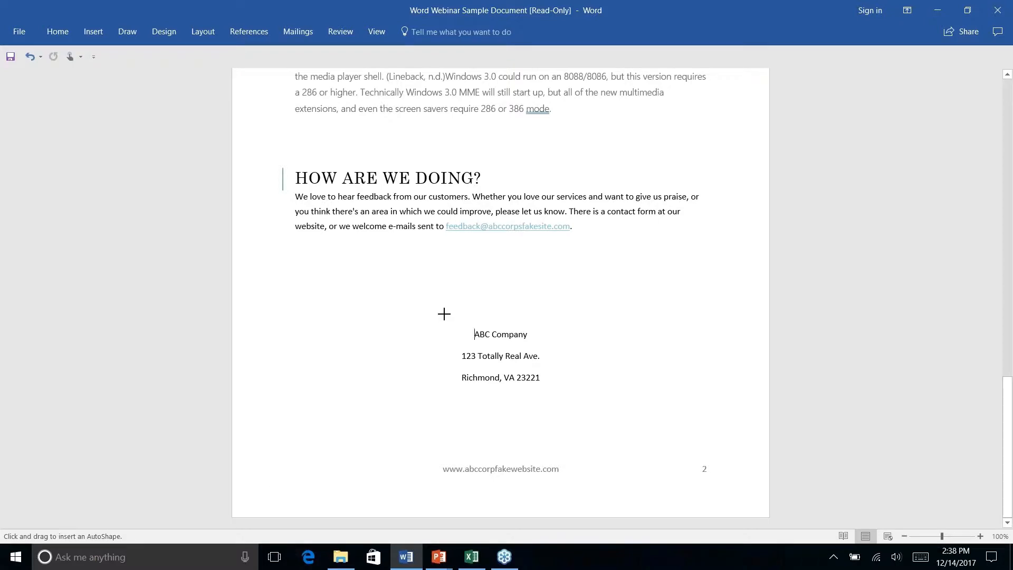
drag(444, 314, 556, 401)
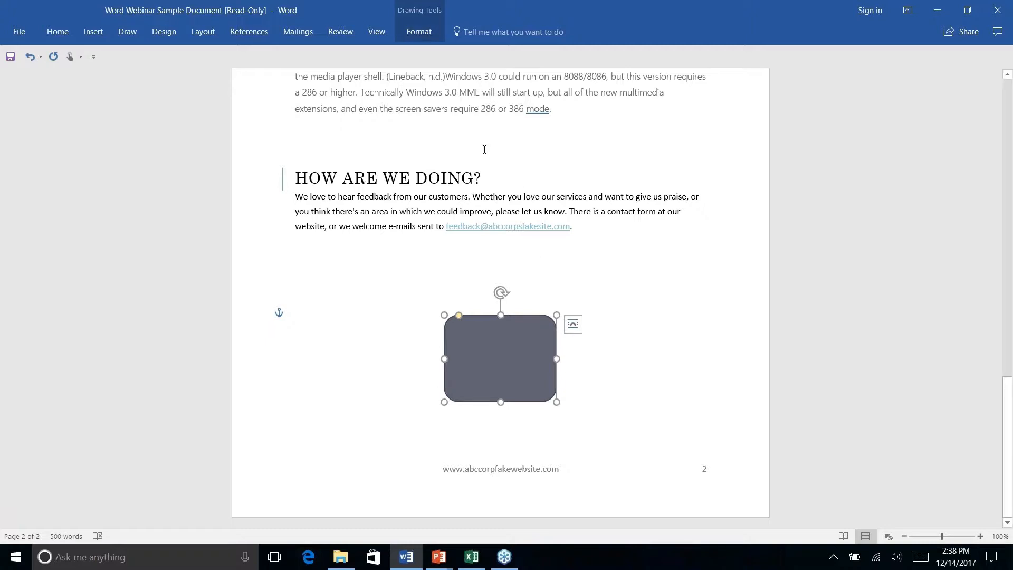
Send the rounded rectangle behind the text so it backs the company address block
click(419, 35)
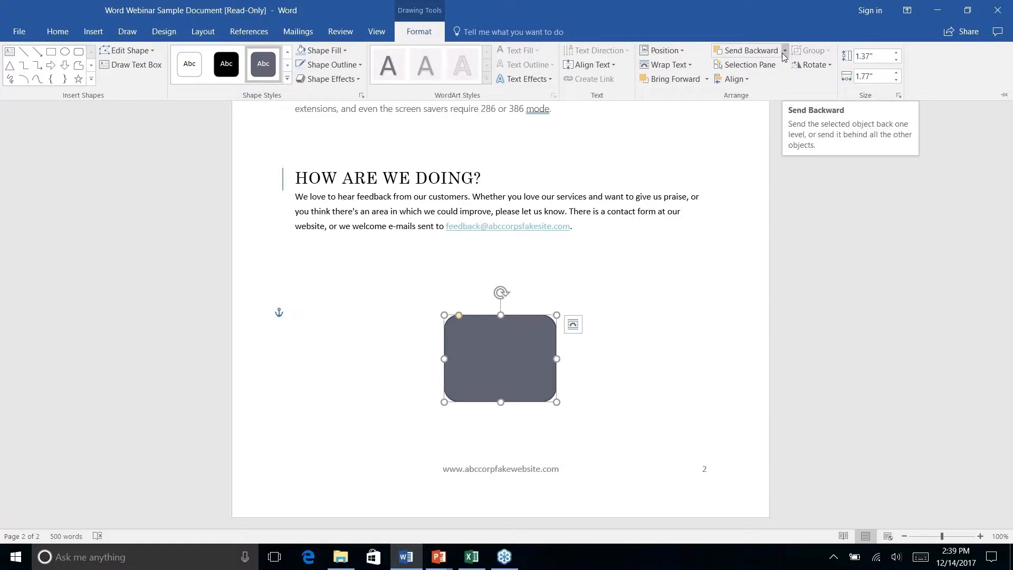
click(784, 53)
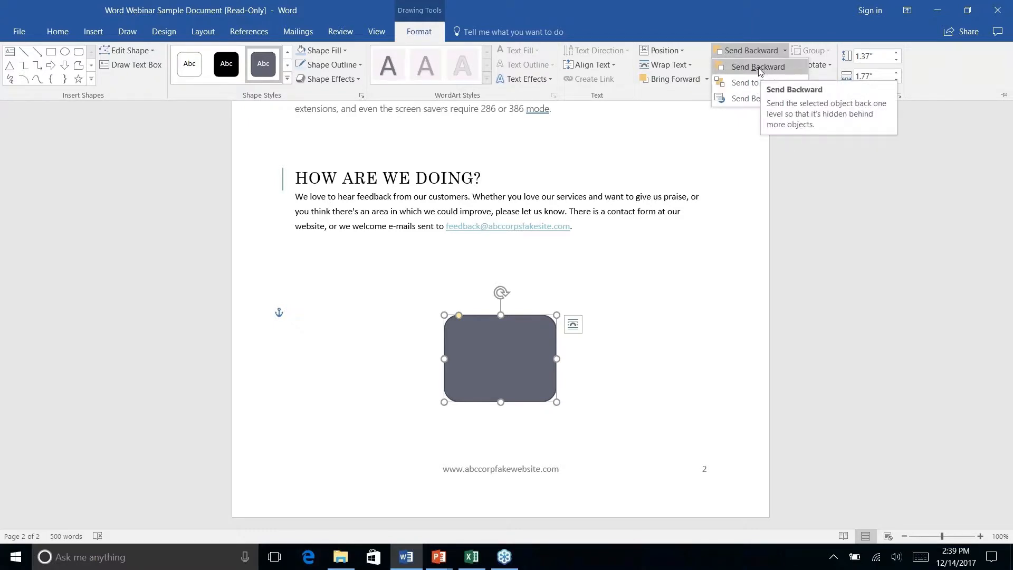
right_click(758, 100)
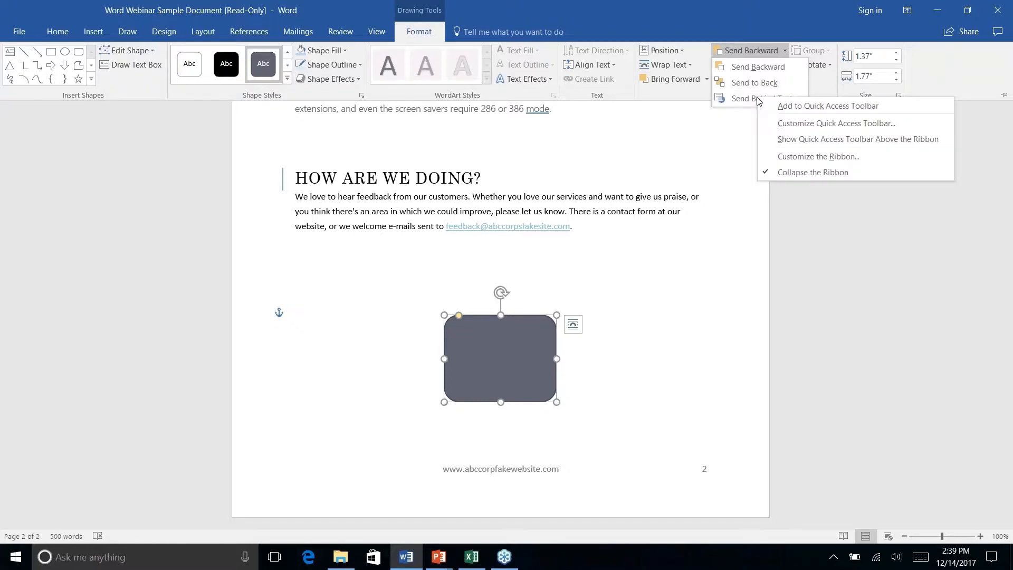
click(748, 99)
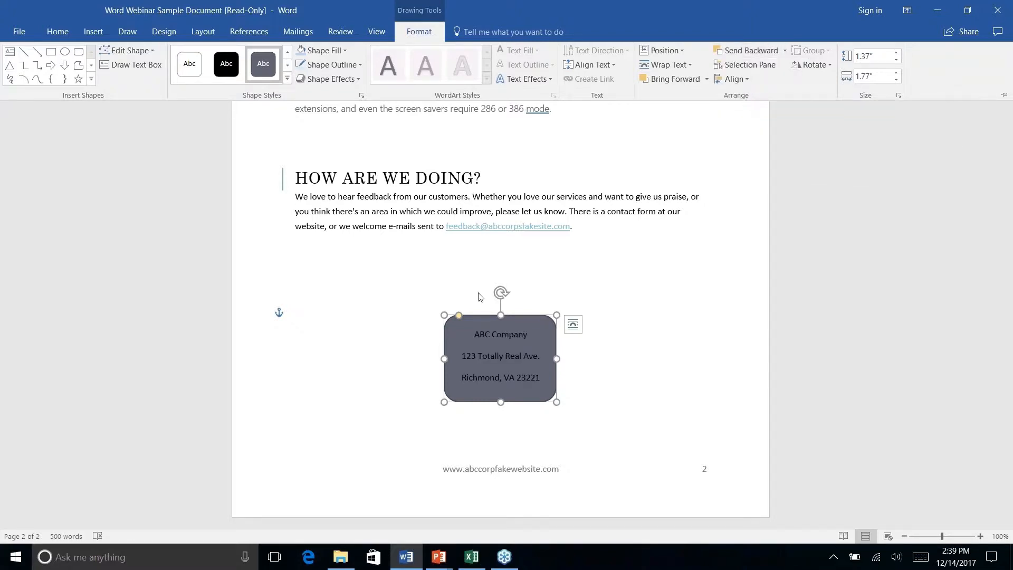
right_click(605, 377)
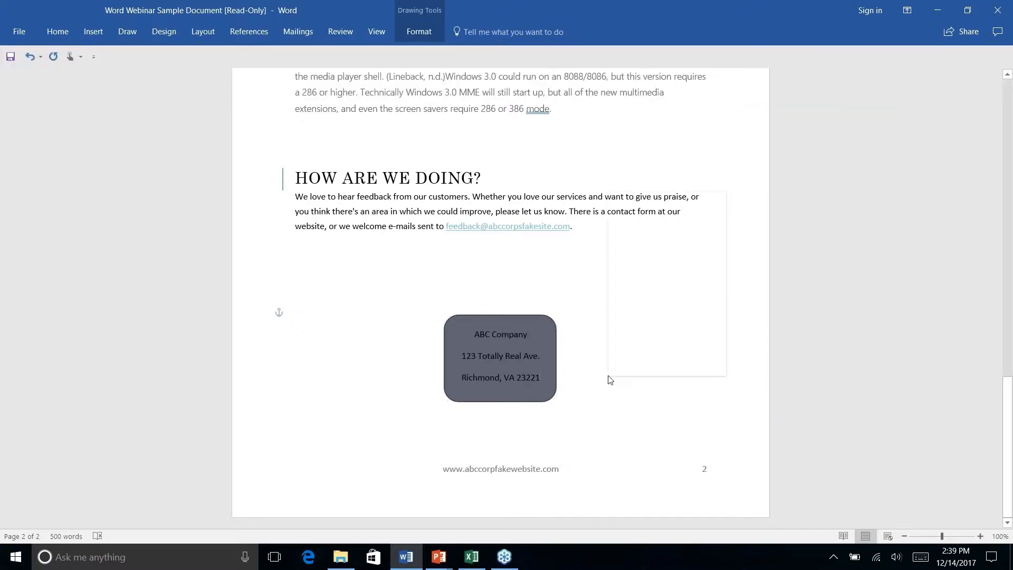
Apply the light teal theme style from the fourth row of theme styles to the rounded rectangle behind the address block
click(534, 334)
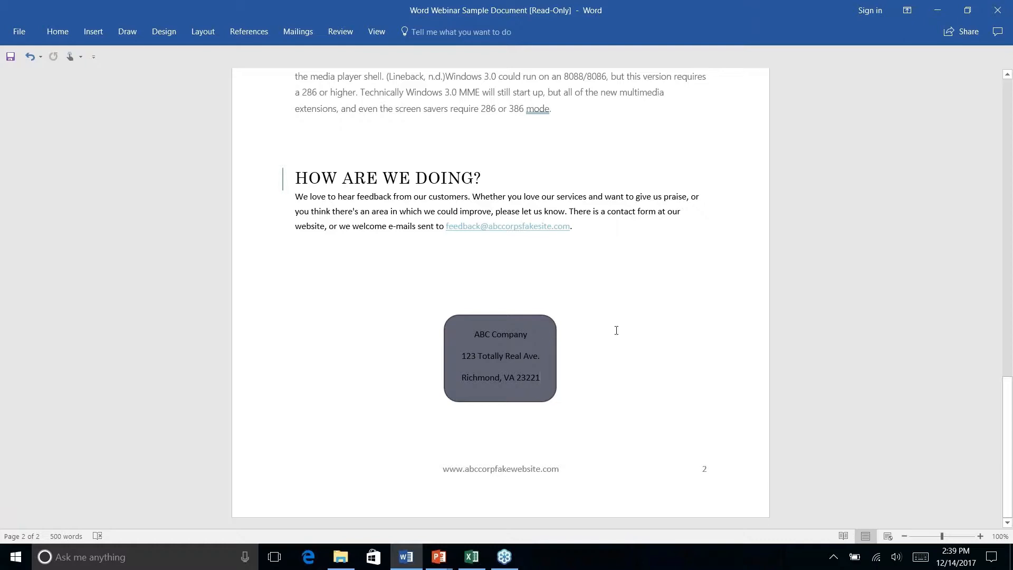
click(544, 342)
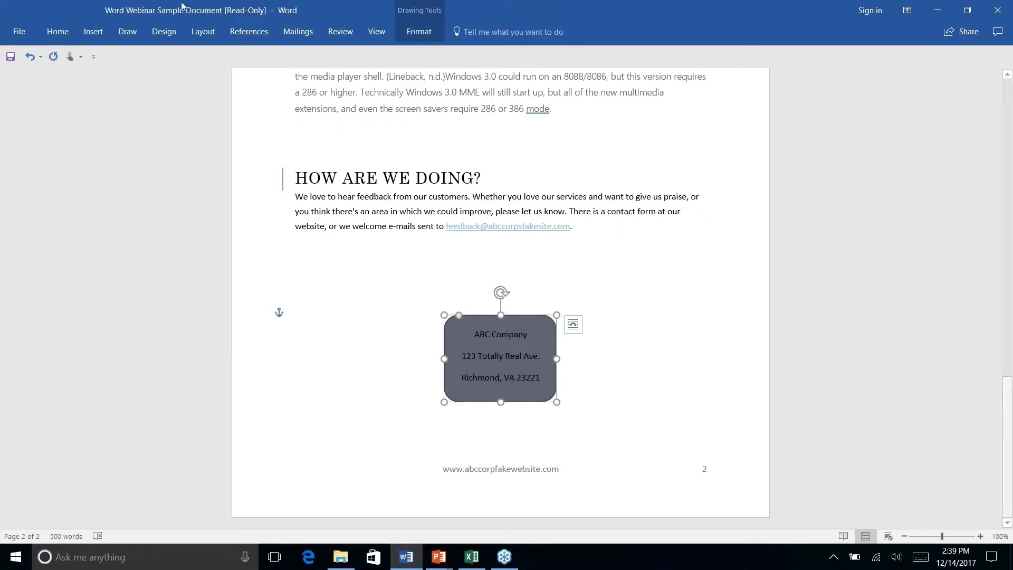
click(93, 31)
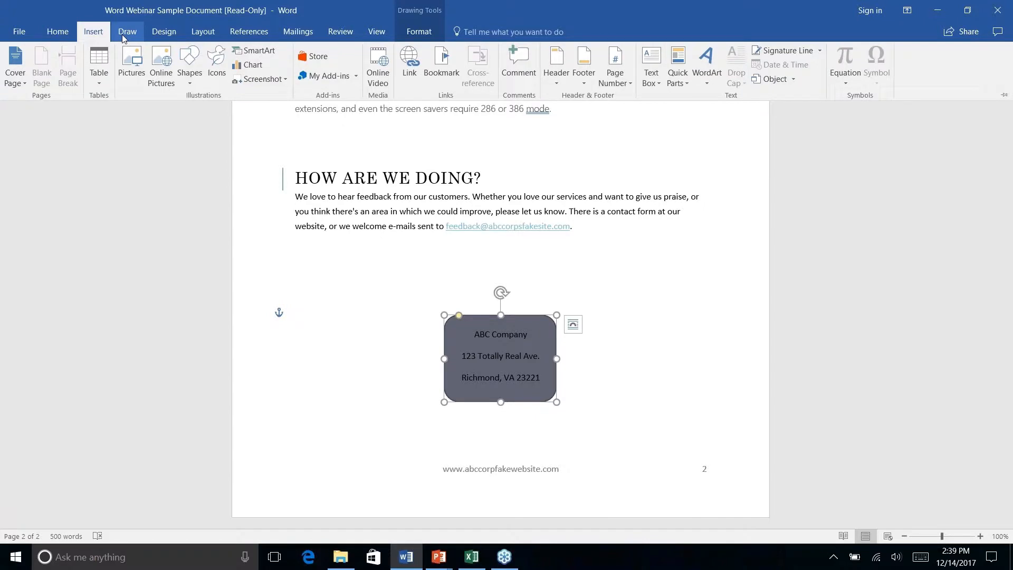
click(58, 32)
click(419, 31)
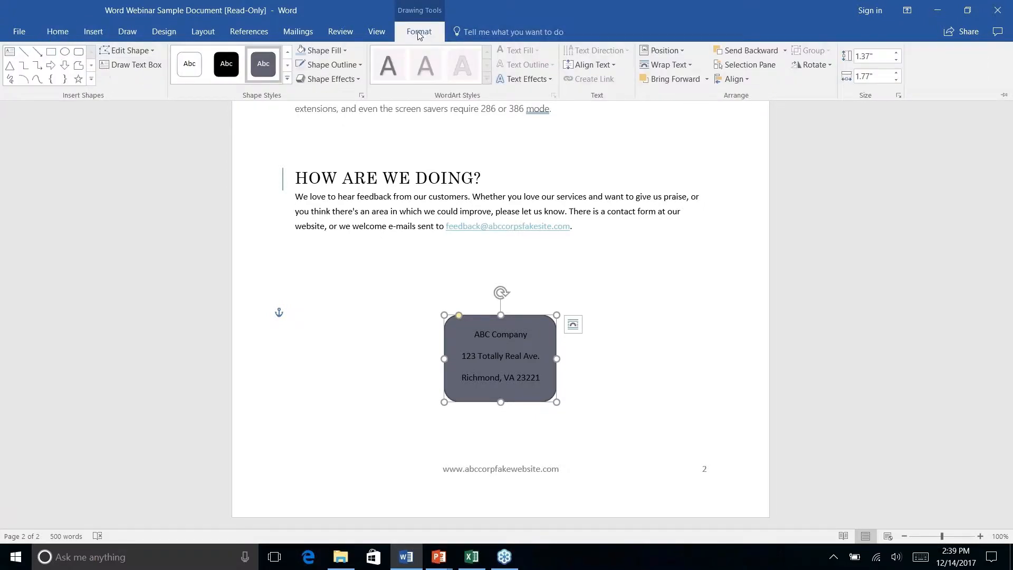
click(287, 78)
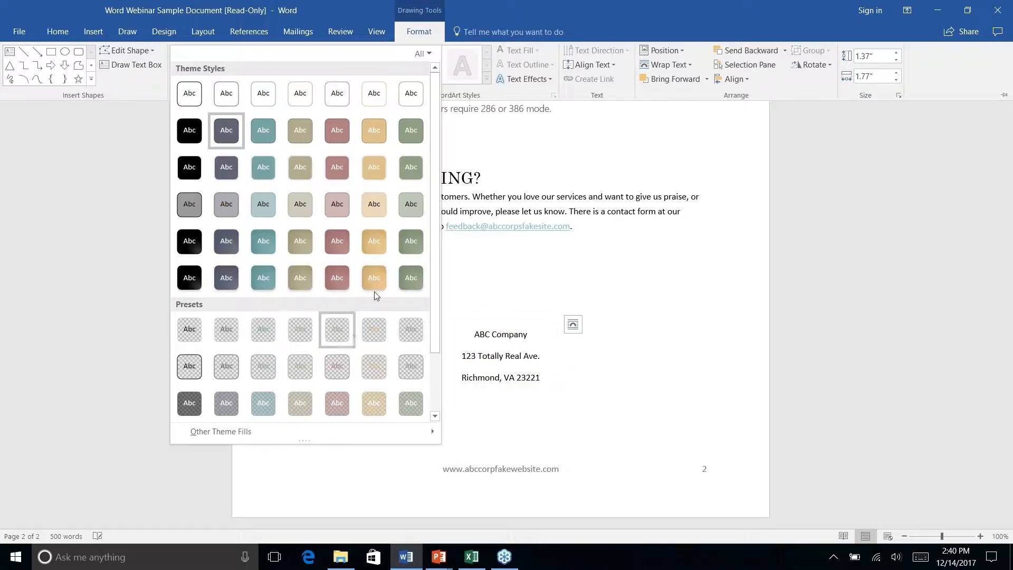
scroll(380, 298, down, 1)
scroll(380, 298, up, 1)
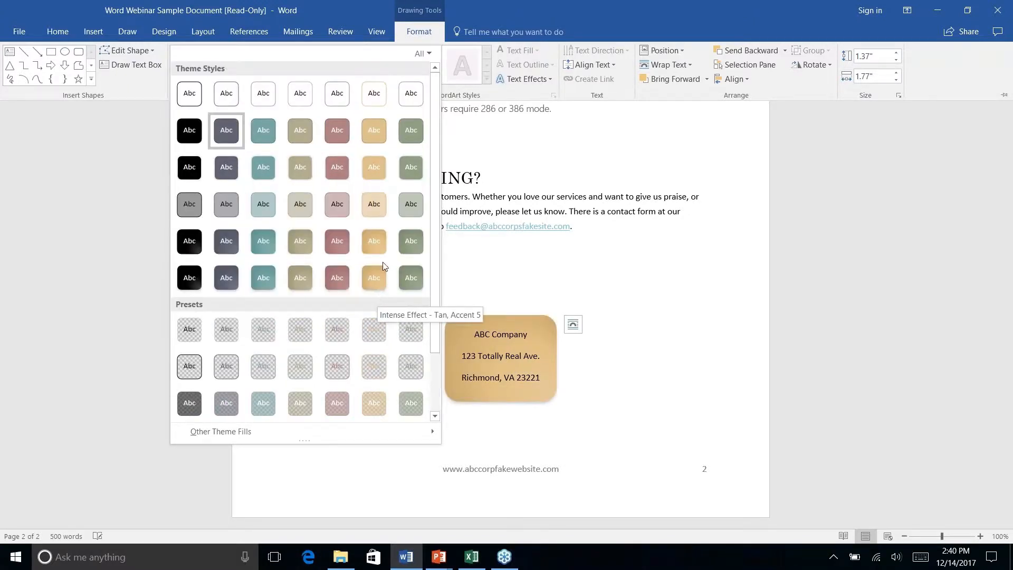
right_click(265, 210)
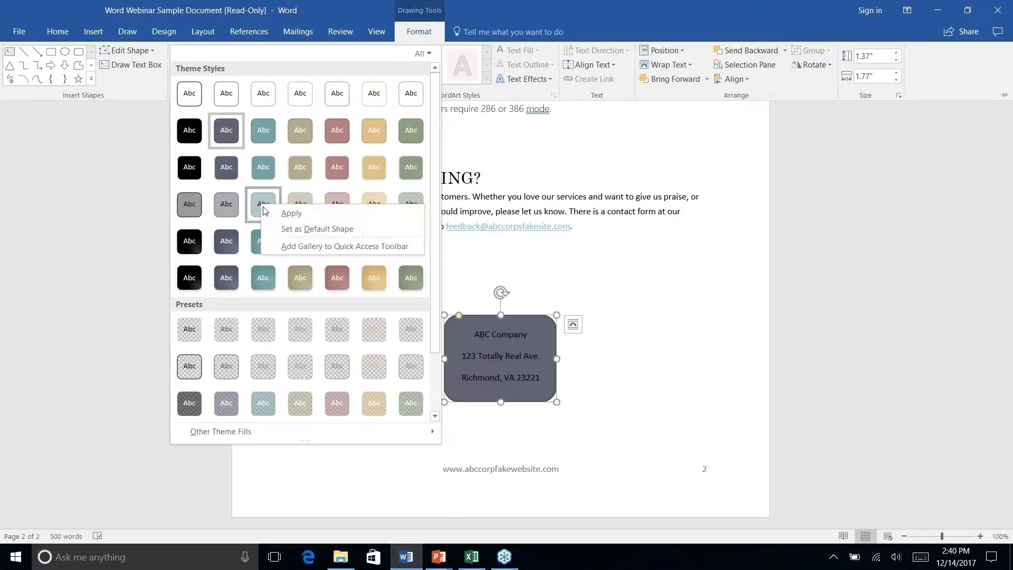
click(262, 204)
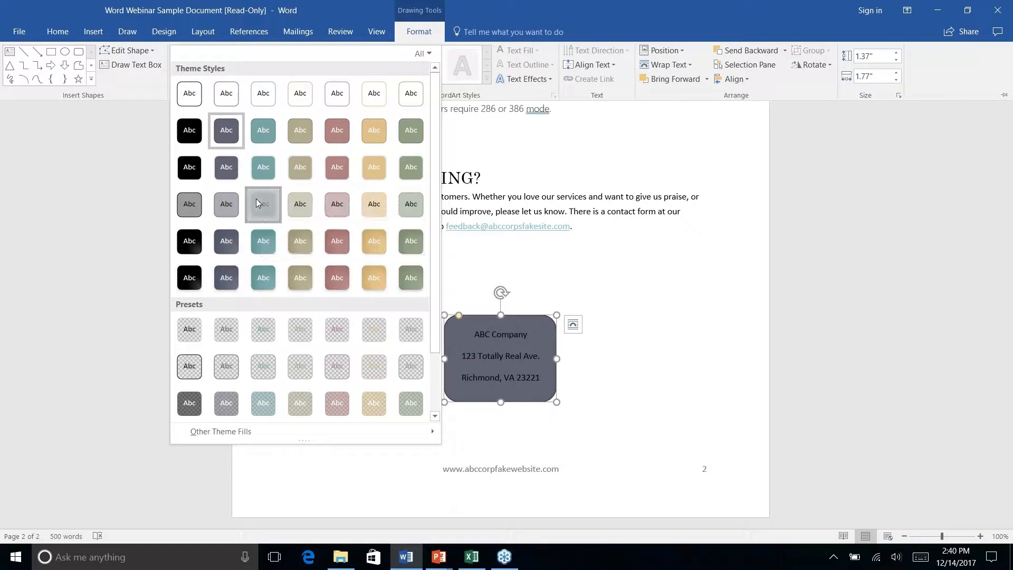
click(261, 204)
right_click(597, 384)
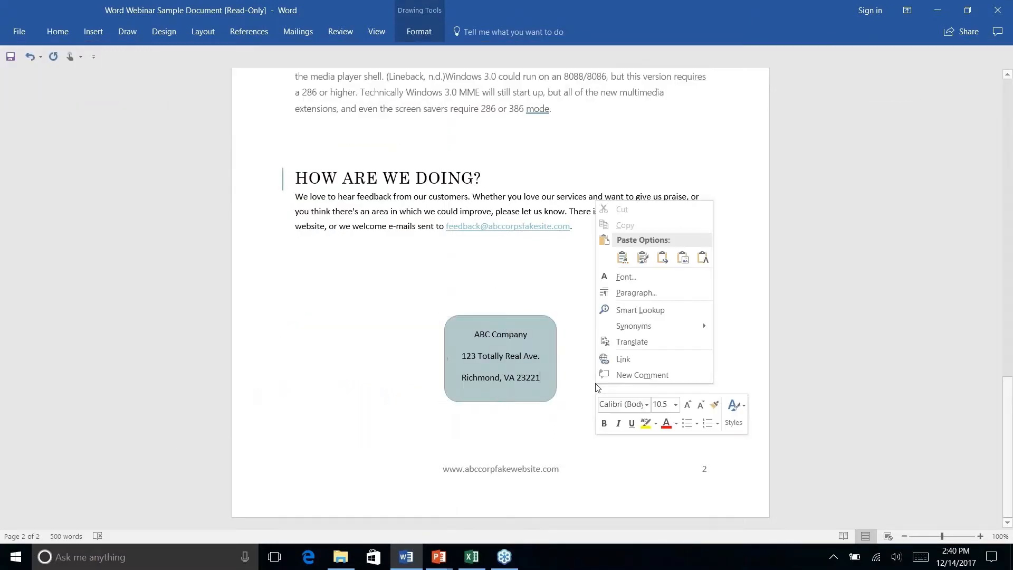
click(552, 270)
Give the address block's rounded rectangle an outline in the darkest teal theme color with a 2¼ pt weight
click(538, 330)
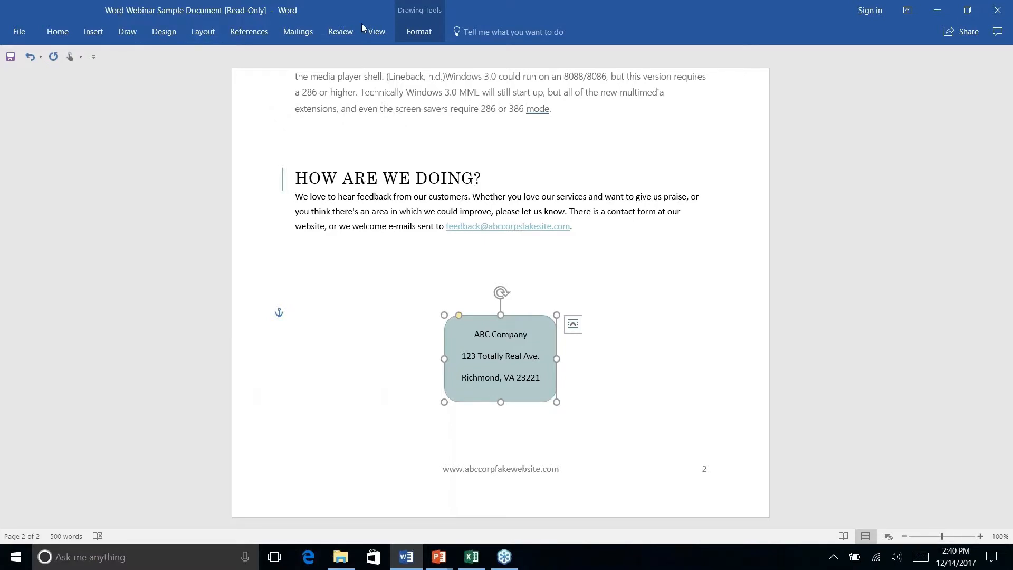
click(405, 34)
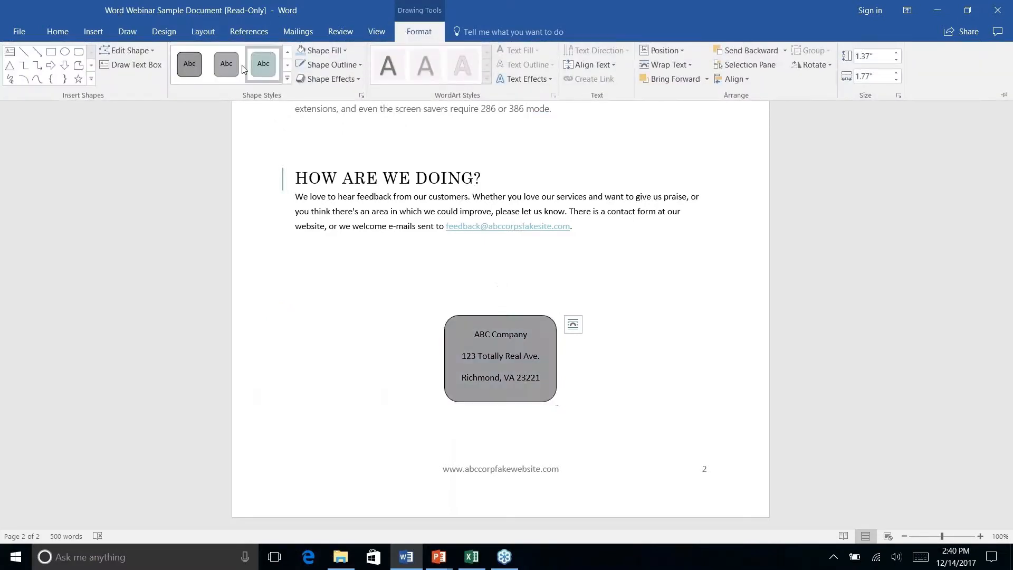
click(345, 65)
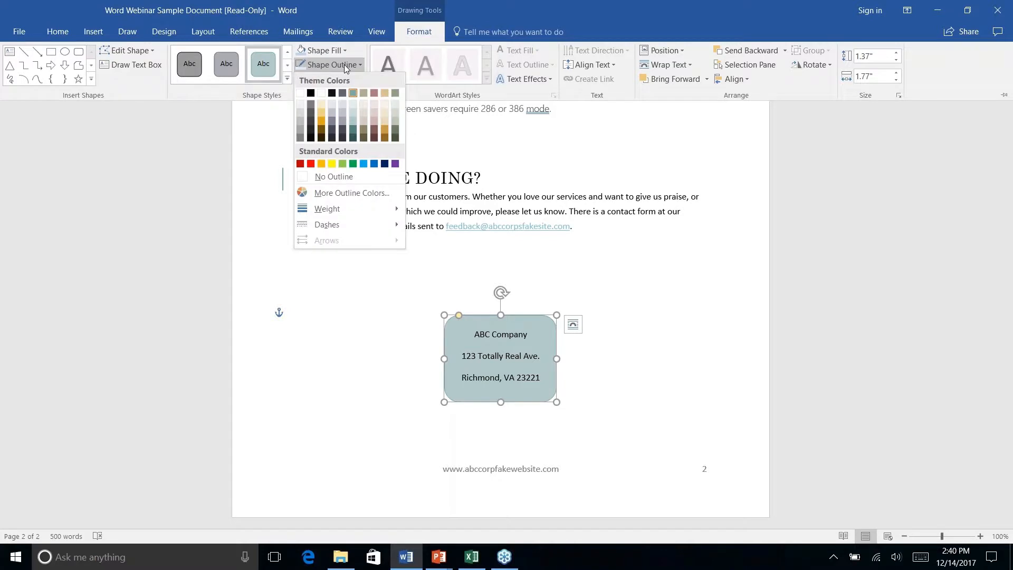
click(353, 139)
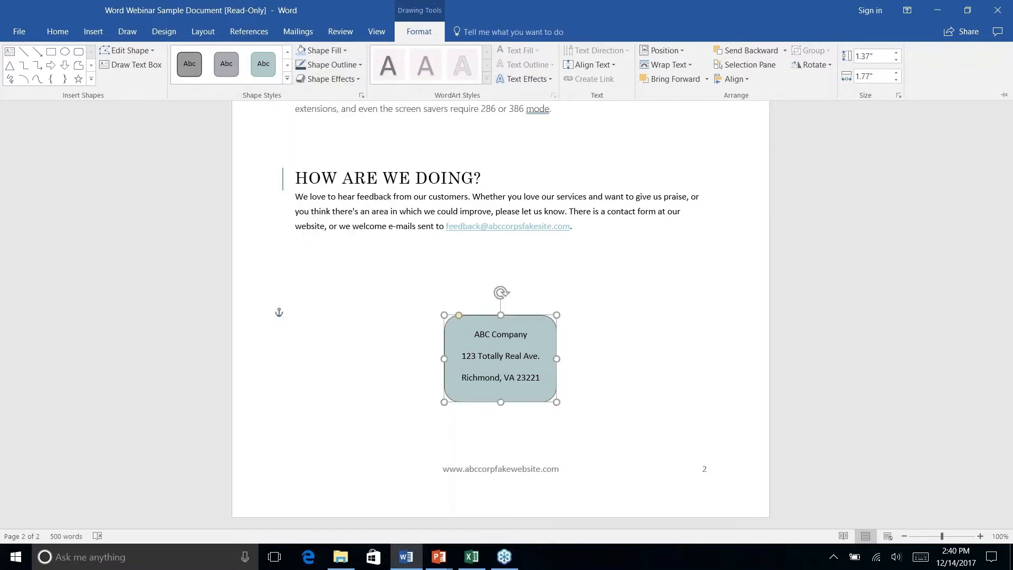
click(362, 65)
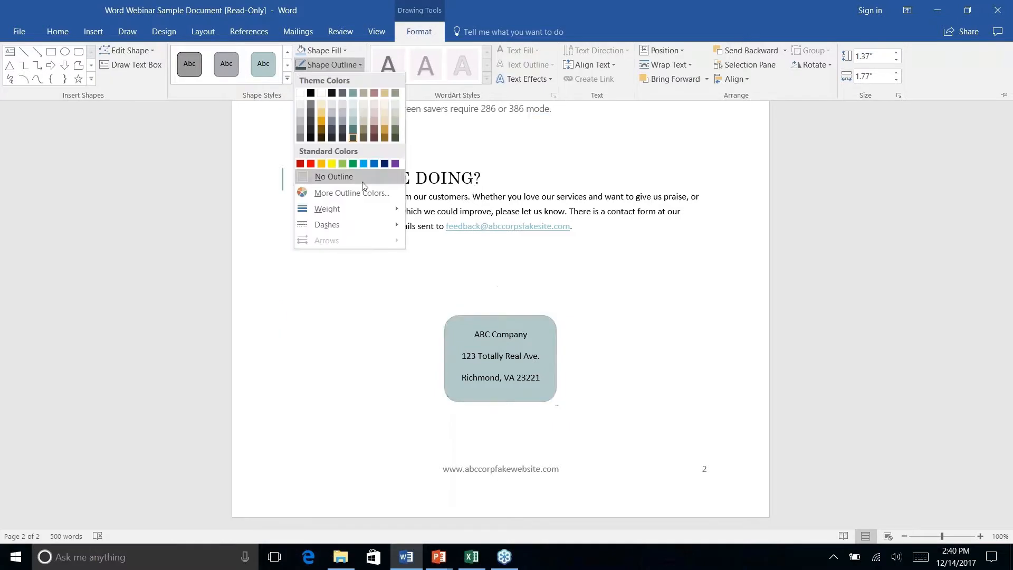
mouse_move(367, 212)
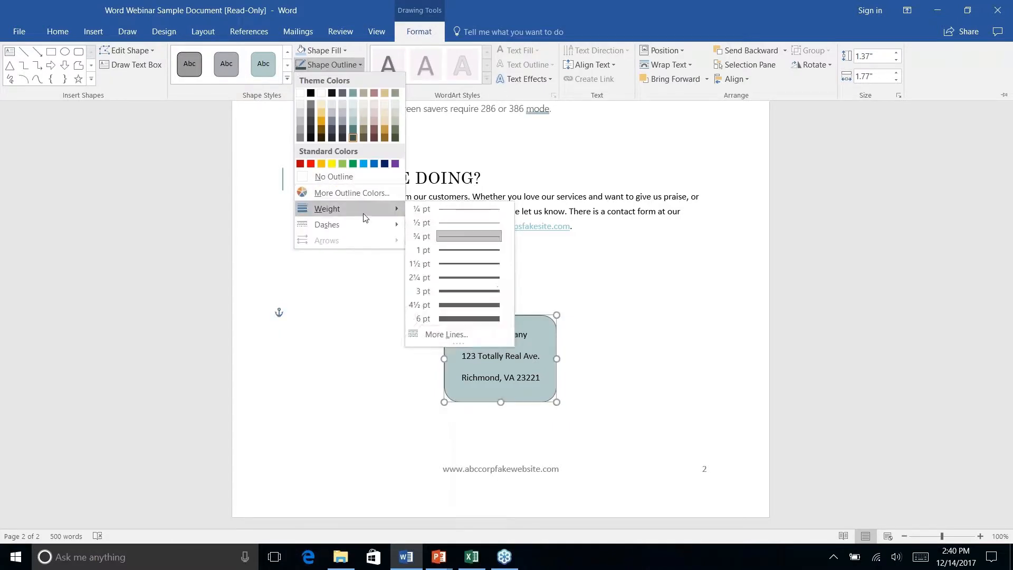
click(451, 278)
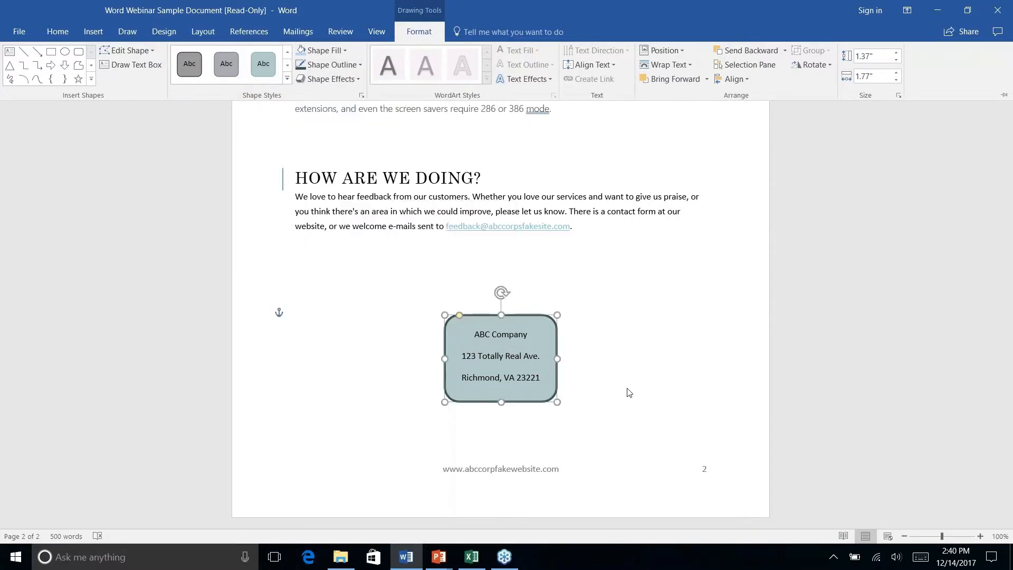
key(ctrl+F1)
click(541, 377)
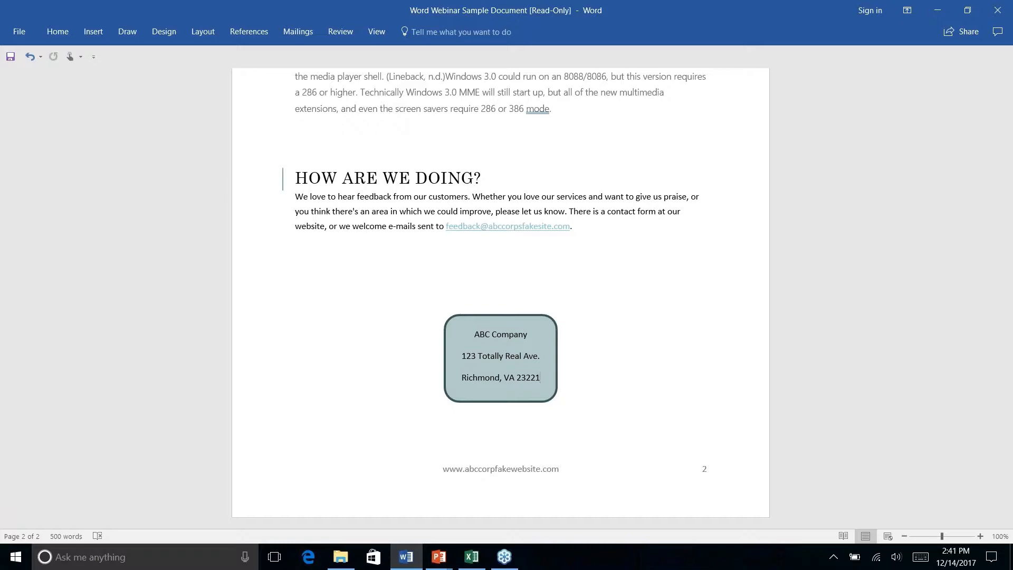
Draw a rounded rectangle about 0.42" high and 3.14" wide over the History Lesson heading
scroll(500, 296, up, 5)
scroll(500, 296, up, 6)
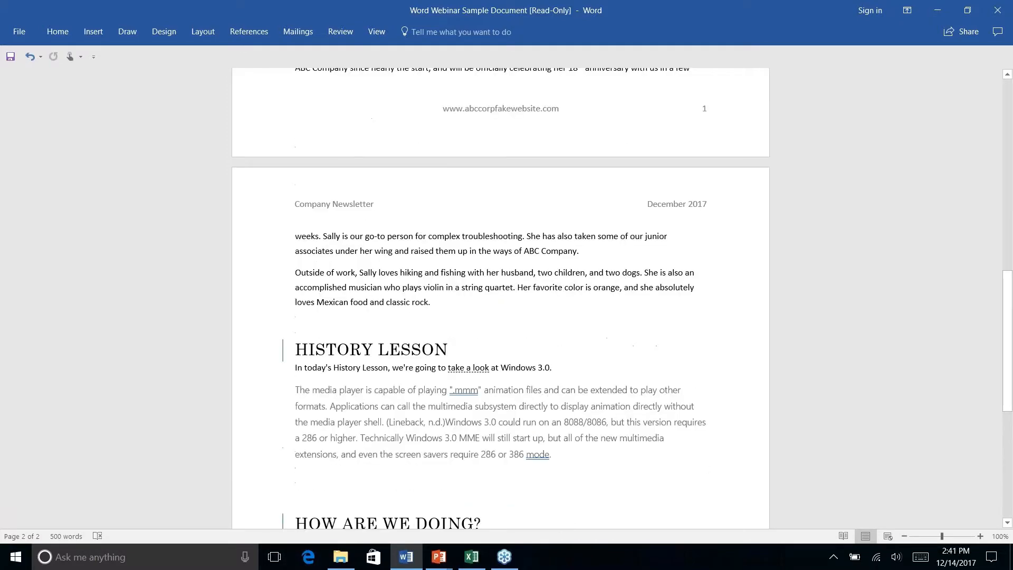
scroll(500, 295, down, 5)
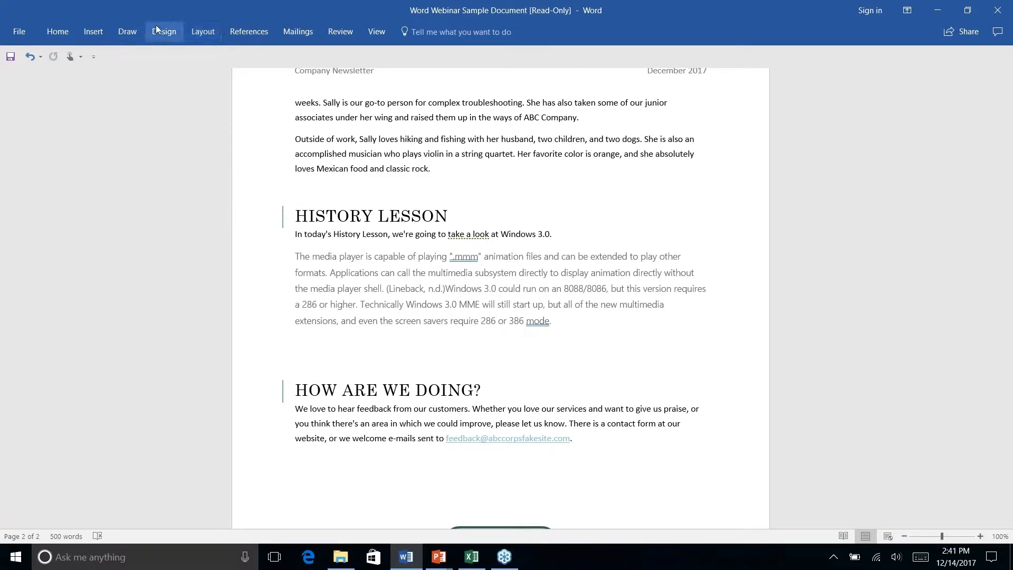
click(93, 32)
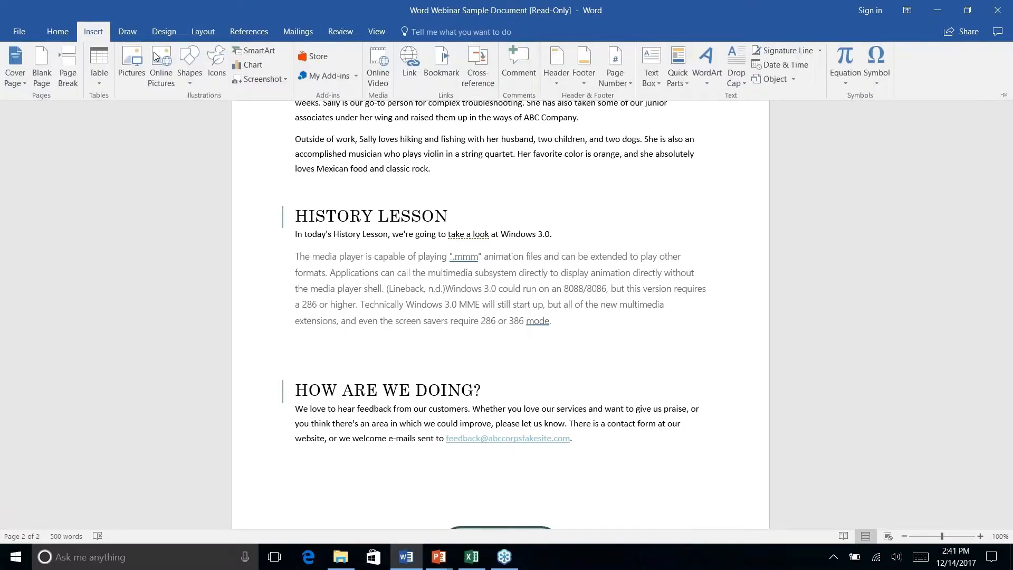
click(186, 82)
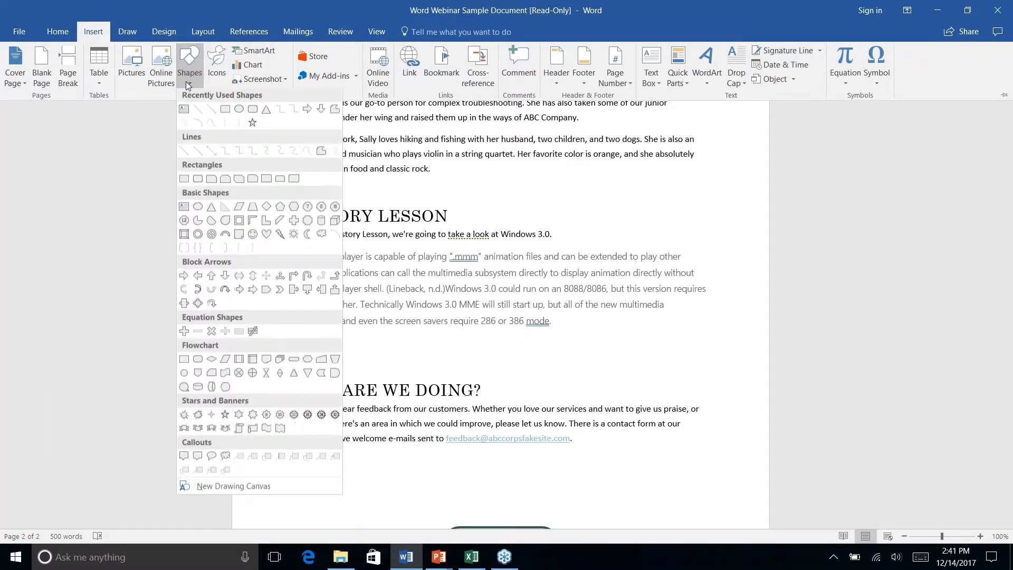
click(252, 109)
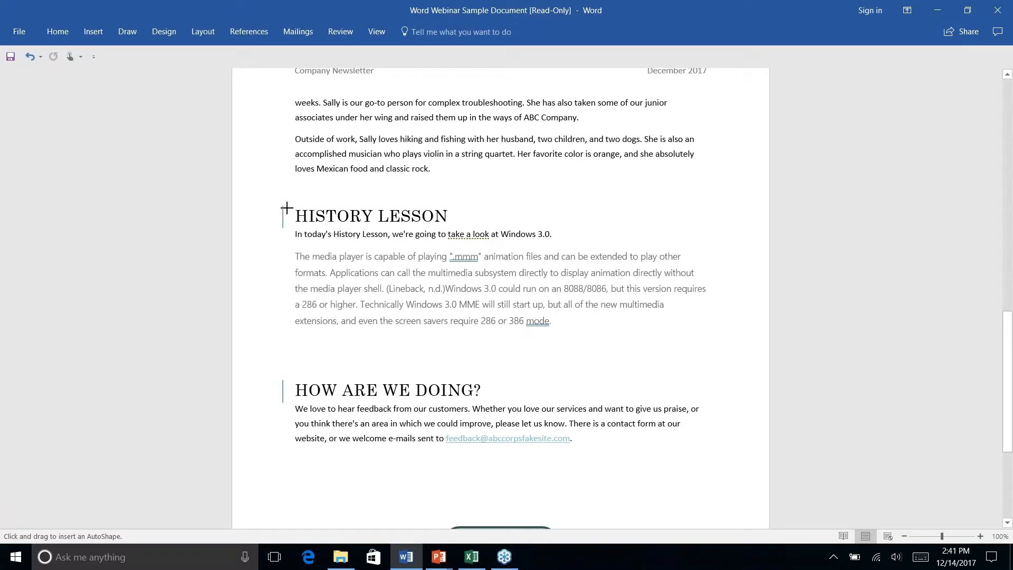
mouse_move(288, 202)
mouse_down()
mouse_move(512, 220)
mouse_move(494, 236)
mouse_move(488, 228)
mouse_up()
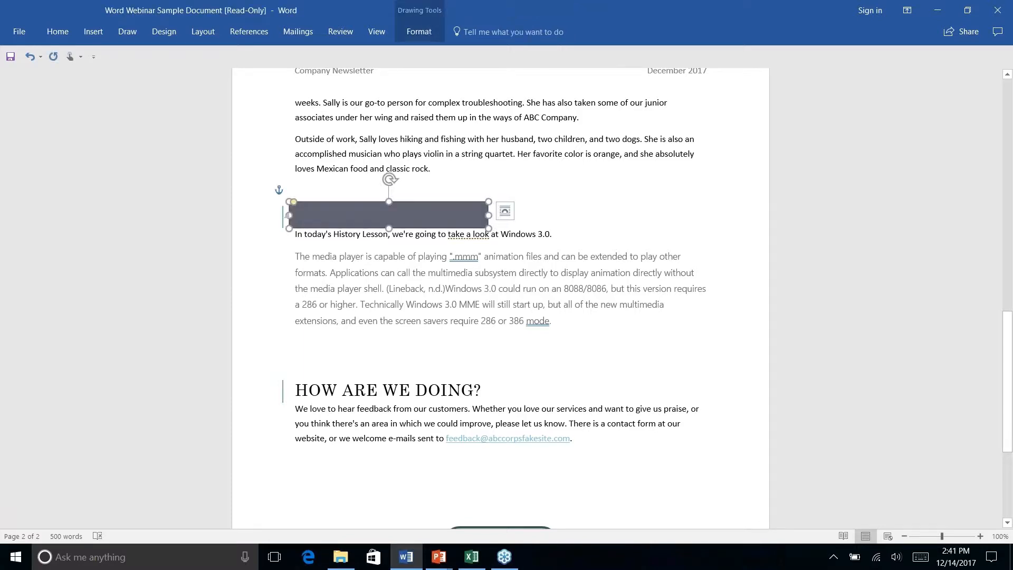
Send the new rounded rectangle behind the History Lesson heading text and deselect it
click(410, 32)
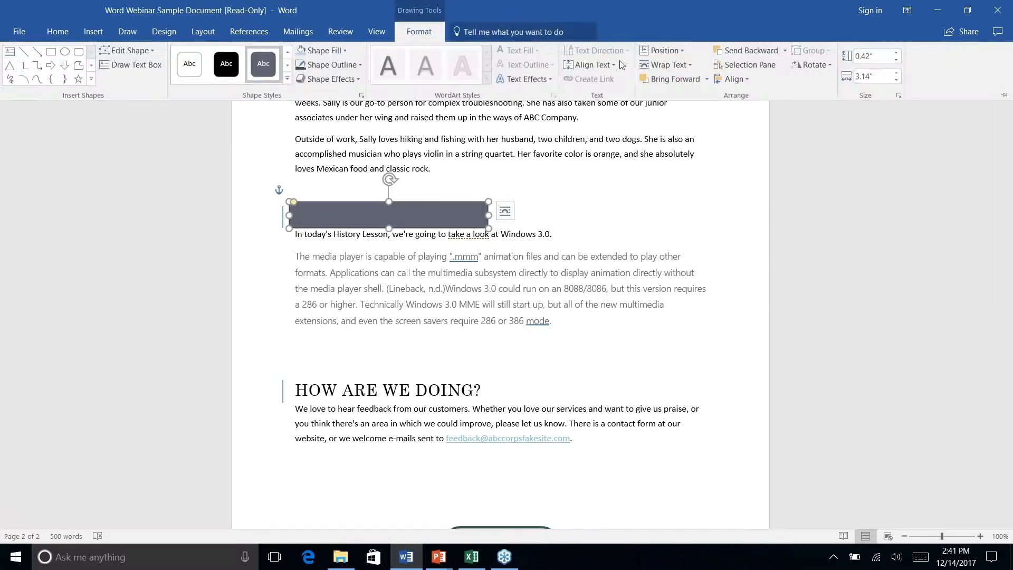
click(785, 50)
click(758, 100)
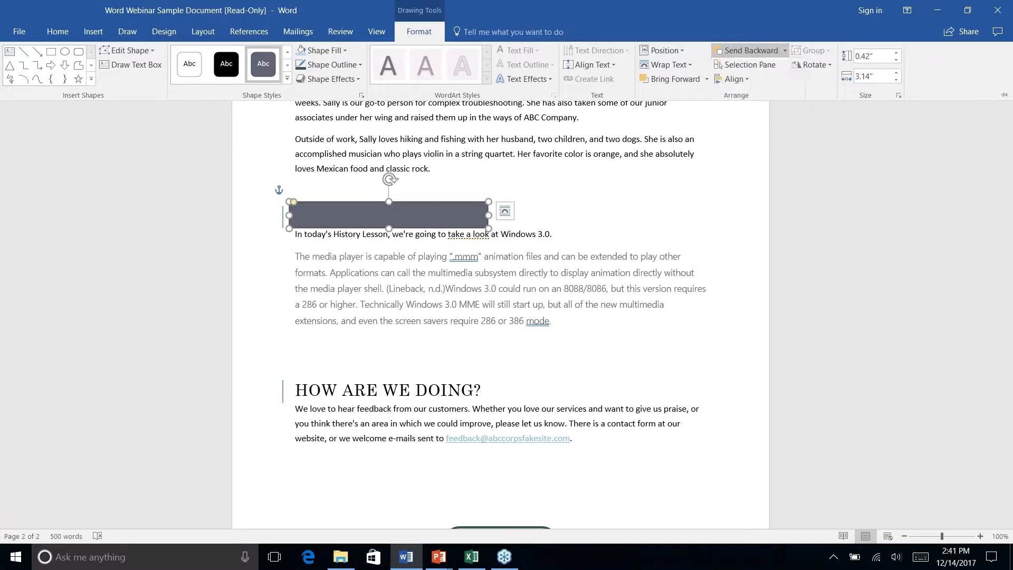
click(570, 210)
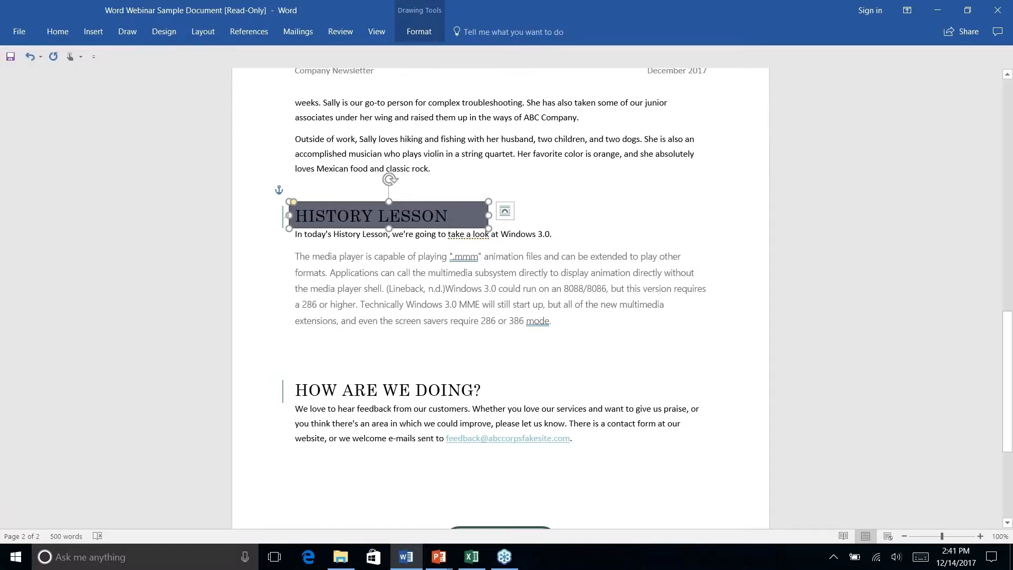
click(353, 234)
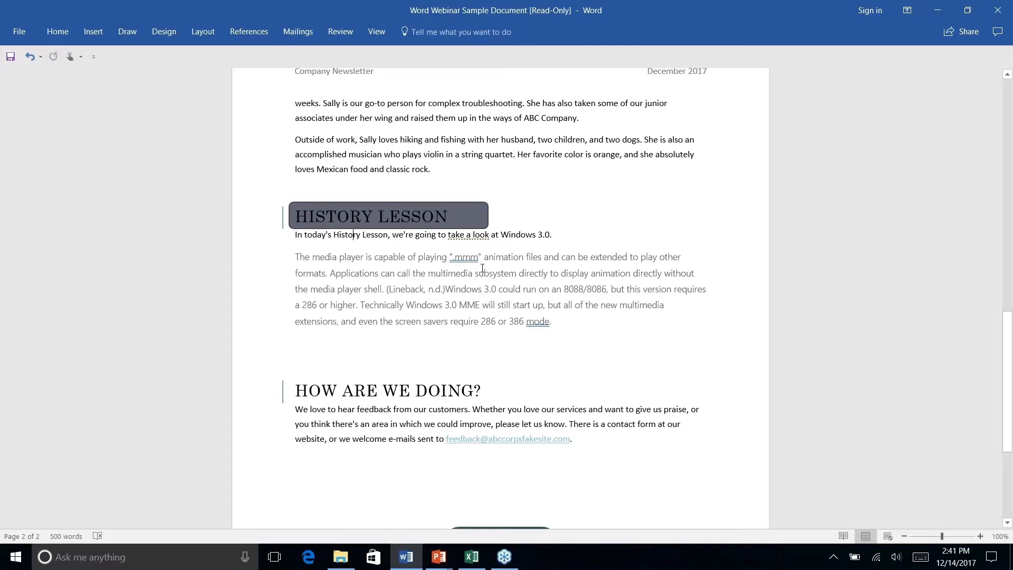
scroll(482, 268, down, 3)
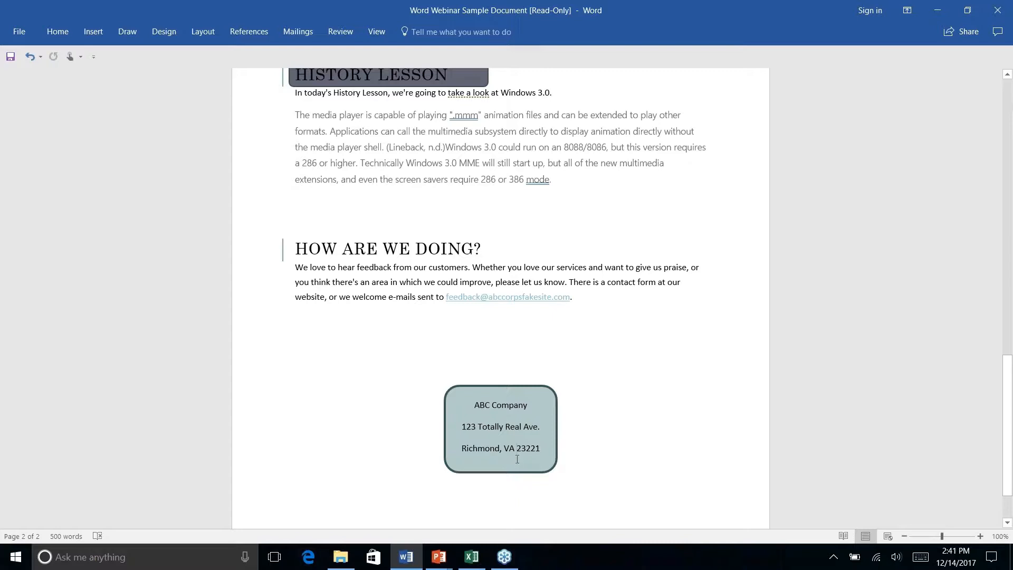
click(59, 32)
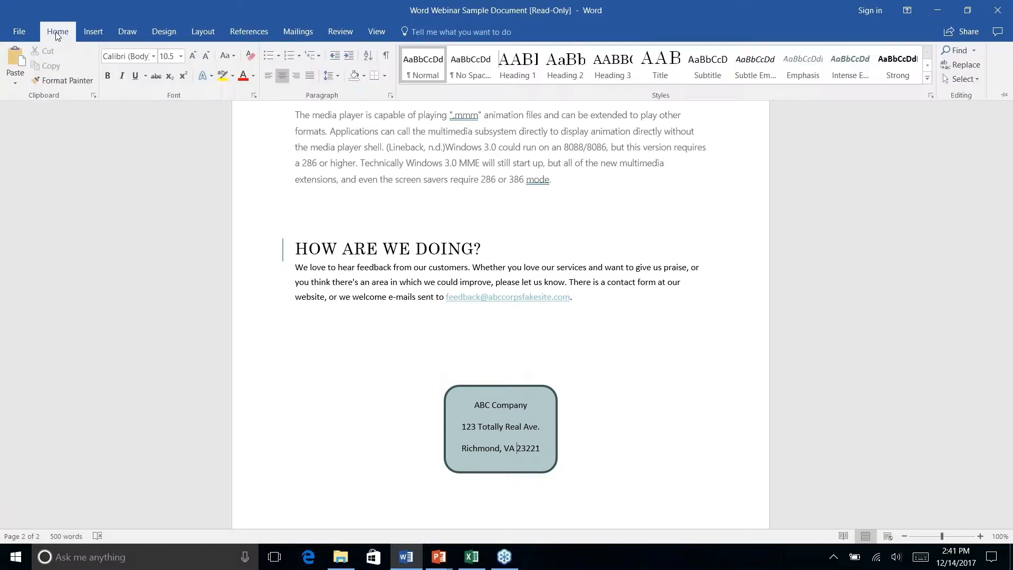
click(440, 437)
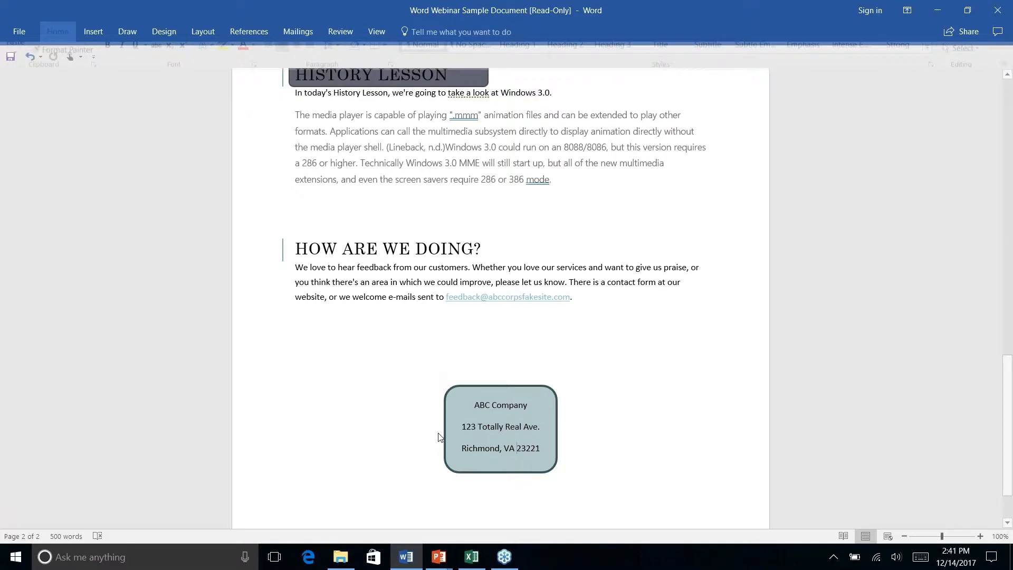
click(442, 399)
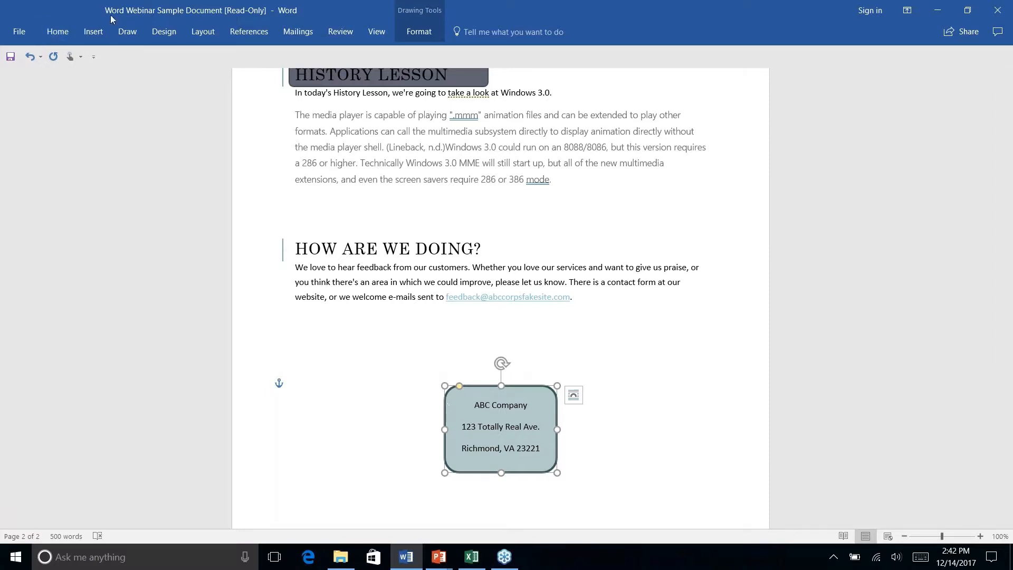
click(56, 35)
click(58, 81)
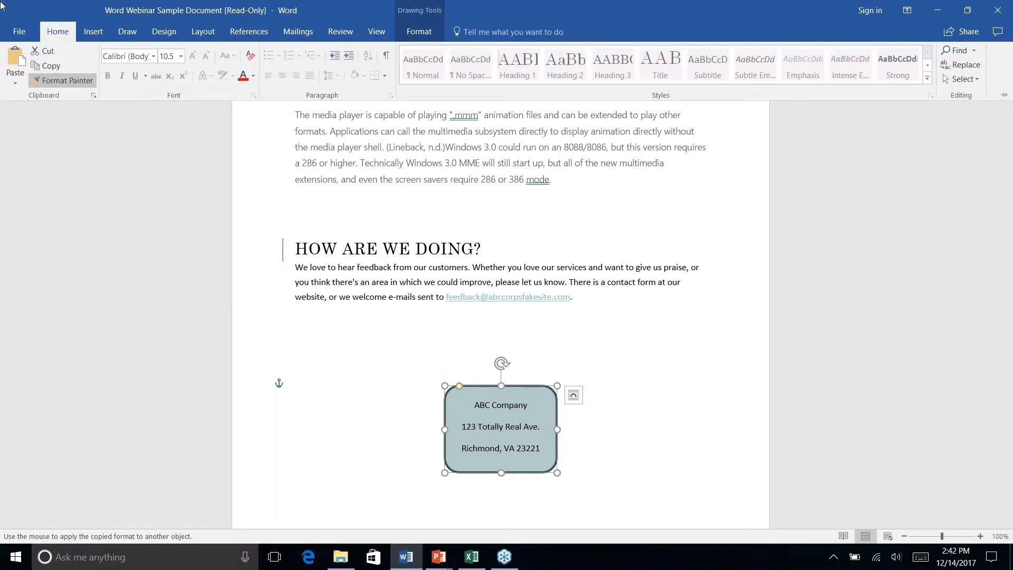
click(58, 80)
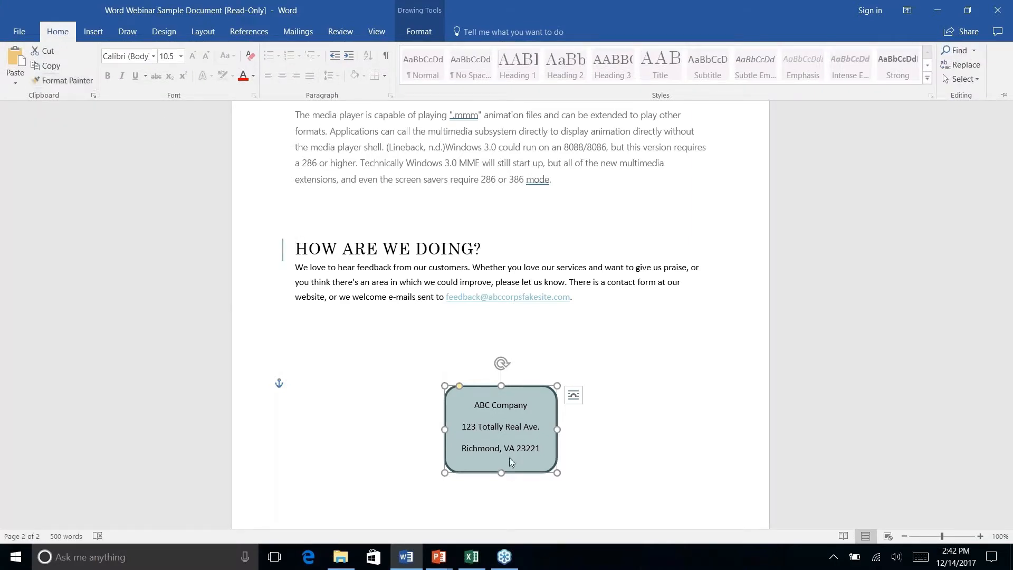
click(476, 374)
click(443, 428)
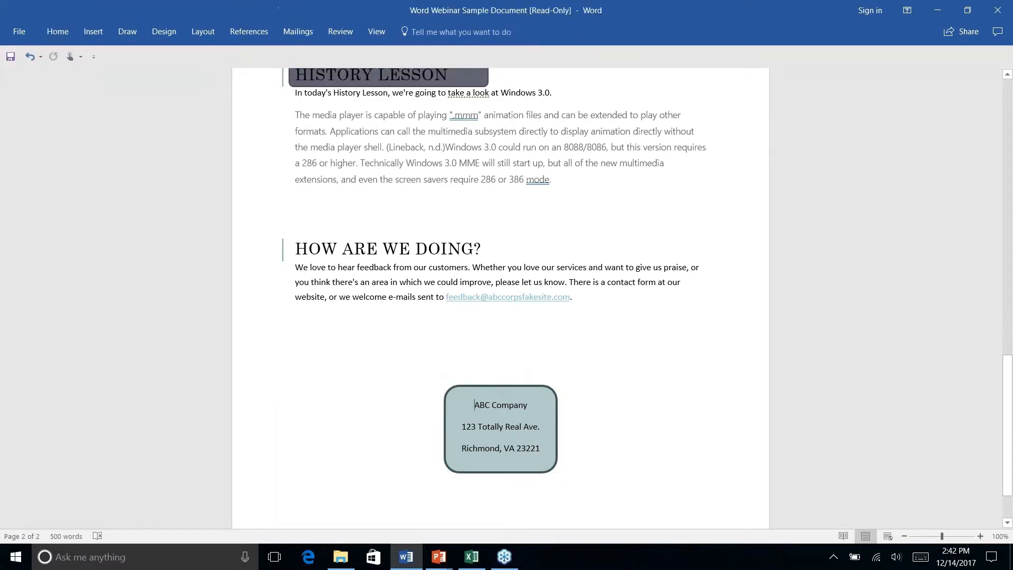
Use Format Painter to copy the address block rectangle's formatting onto the rectangle behind the History Lesson heading, and deselect it
click(445, 397)
click(57, 31)
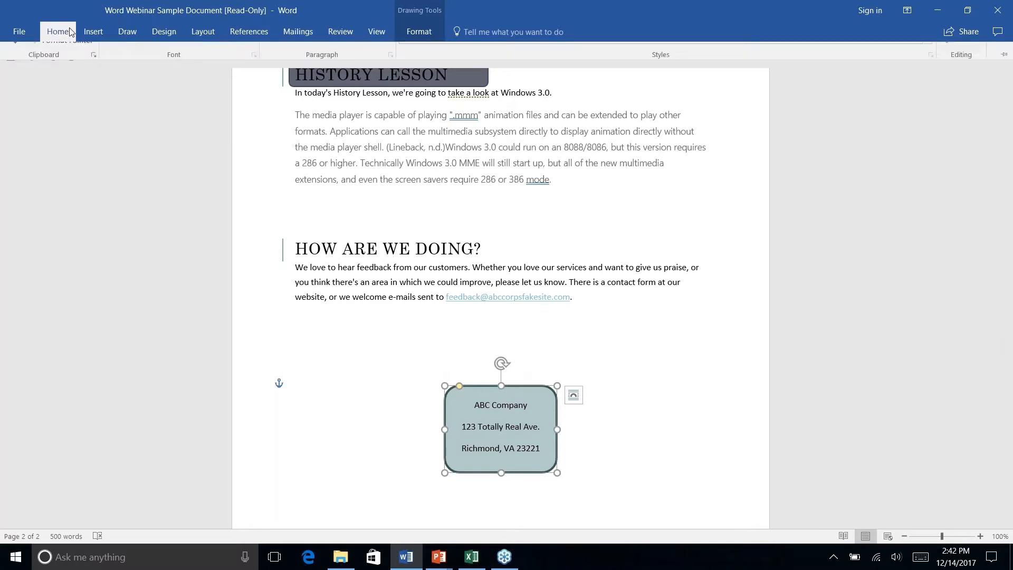
click(53, 82)
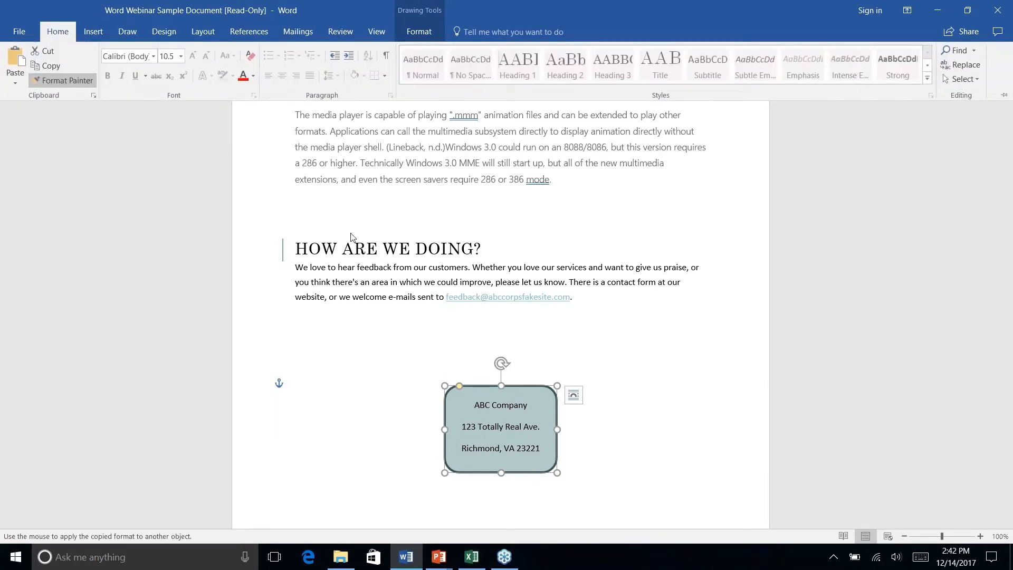
scroll(354, 238, down, 2)
scroll(484, 222, up, 5)
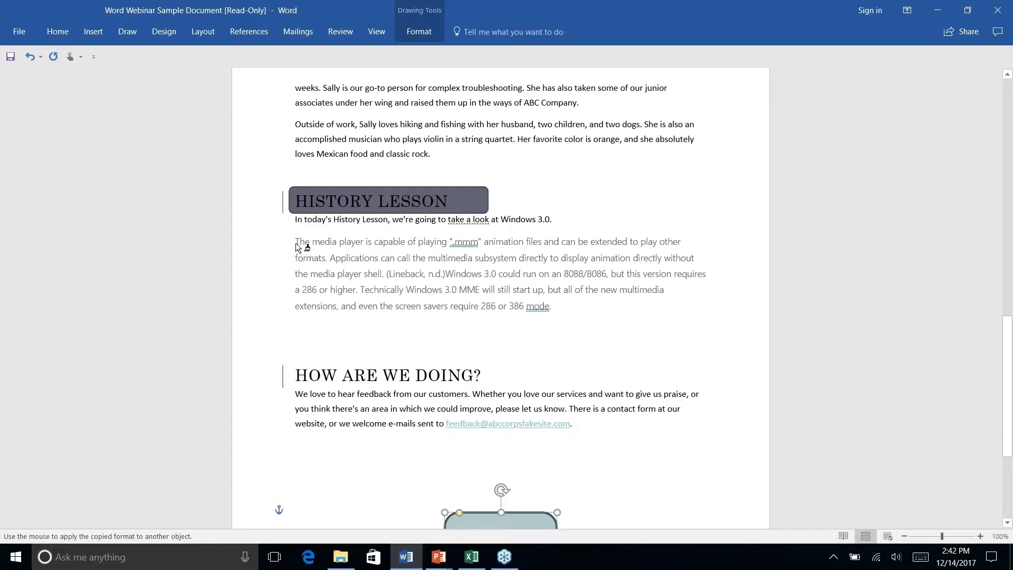
click(574, 306)
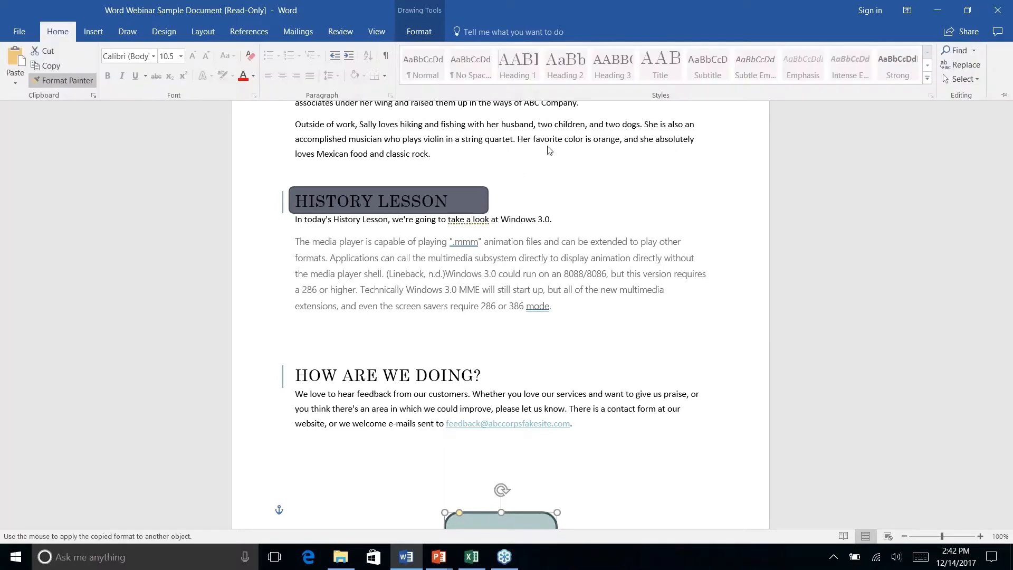
click(460, 199)
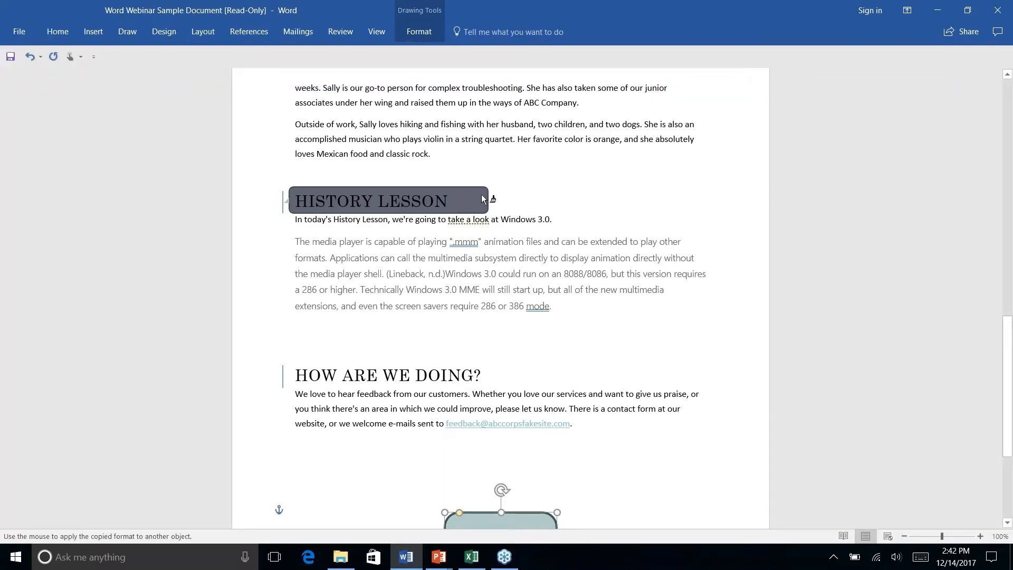
click(479, 196)
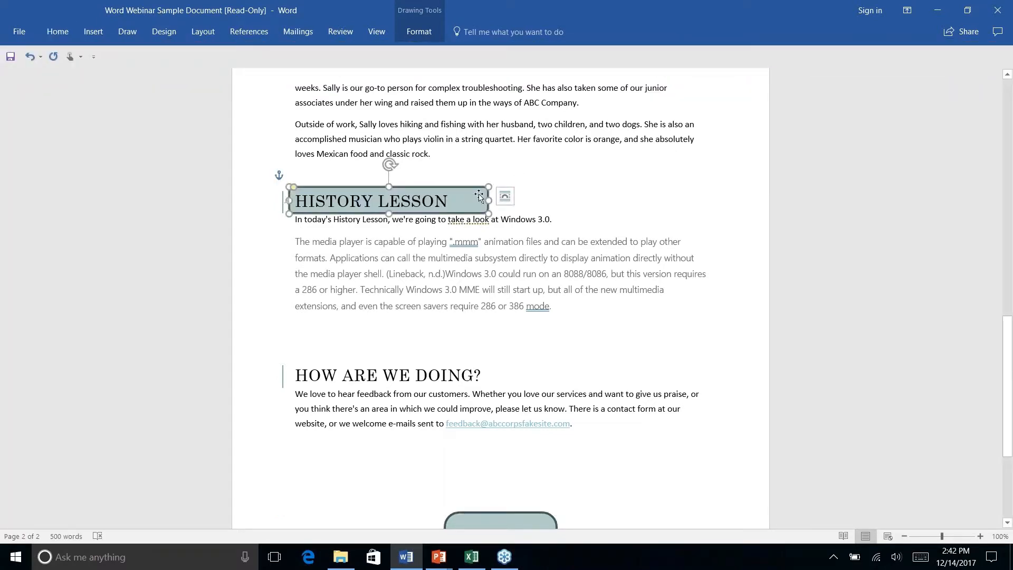
click(580, 196)
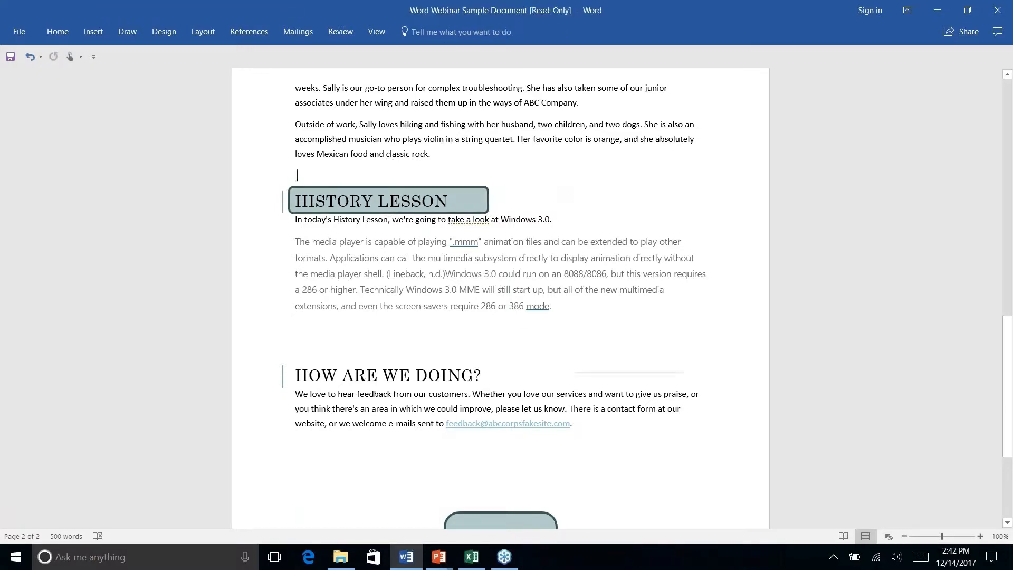
right_click(568, 188)
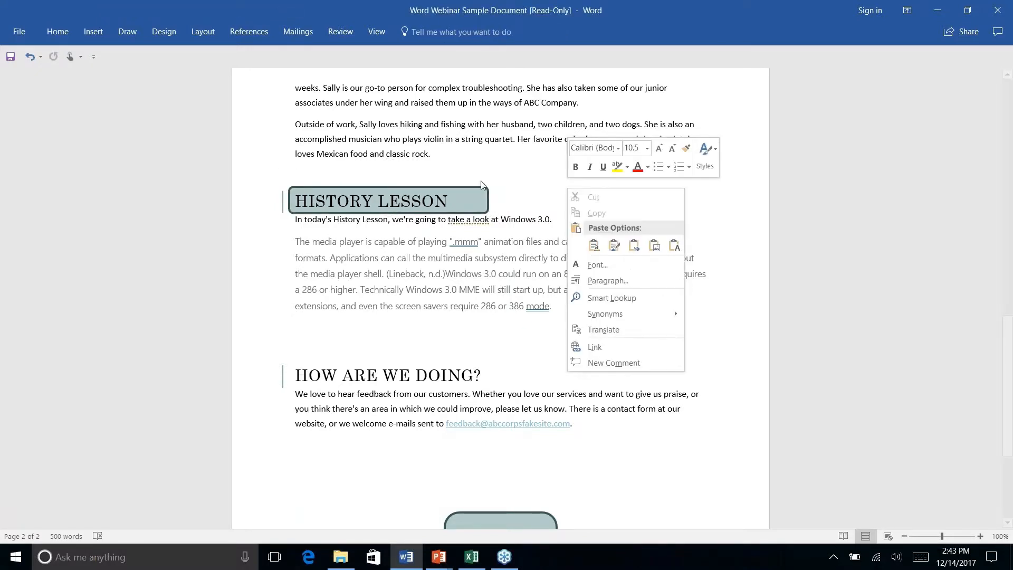
click(339, 455)
scroll(339, 454, up, 2)
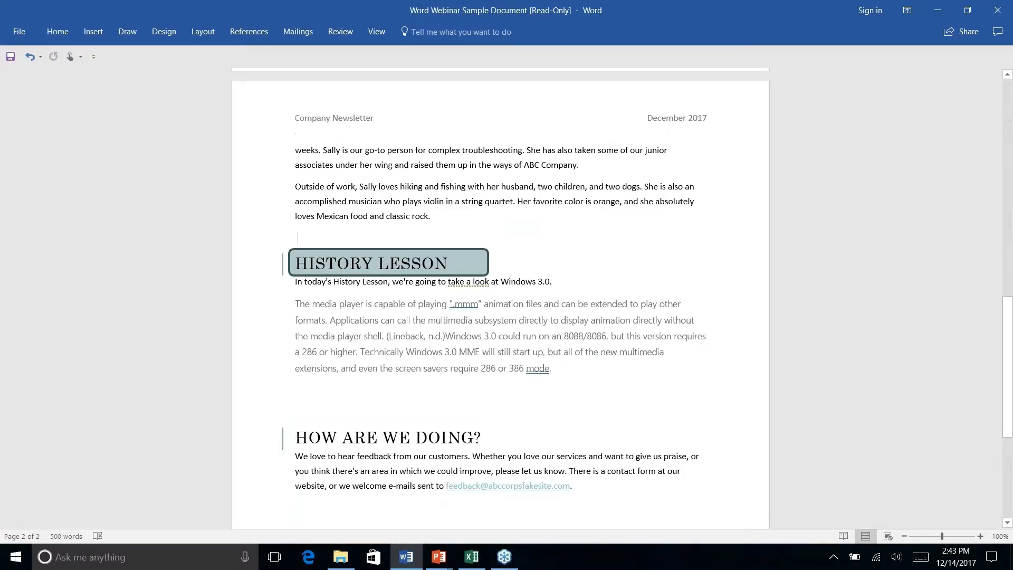
scroll(500, 298, down, 3)
scroll(501, 298, up, 2)
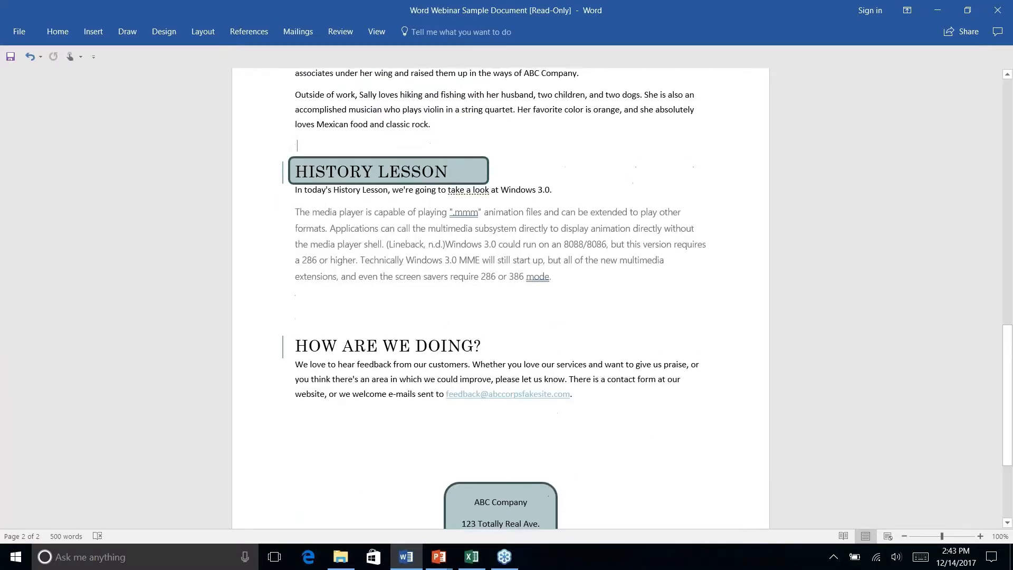
scroll(500, 298, down, 4)
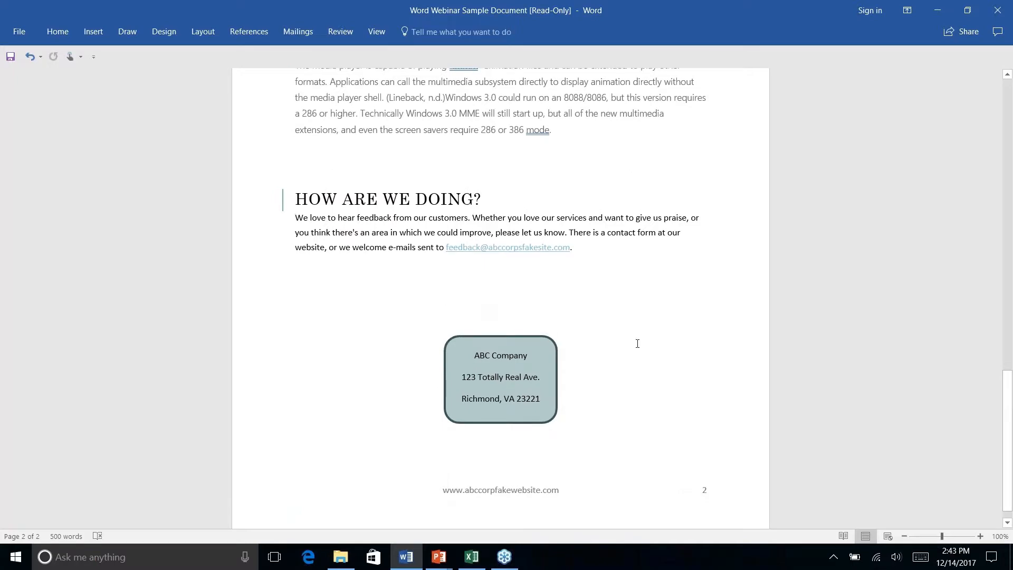
scroll(534, 391, up, 5)
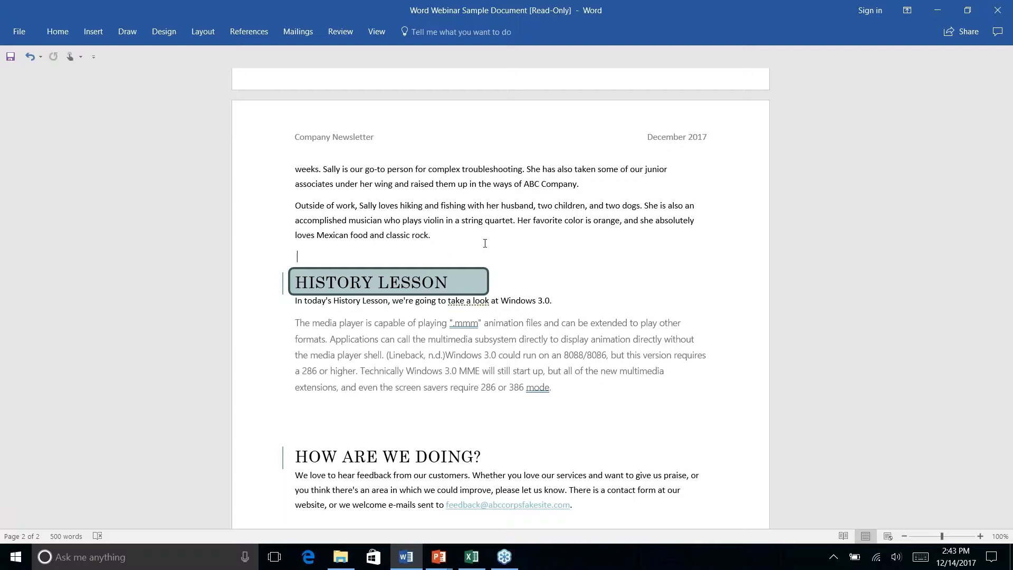
Switch to the PowerPoint slide show, advance to the Find & Replace 2.0 slide, and return to the Word document
key(alt+Tab)
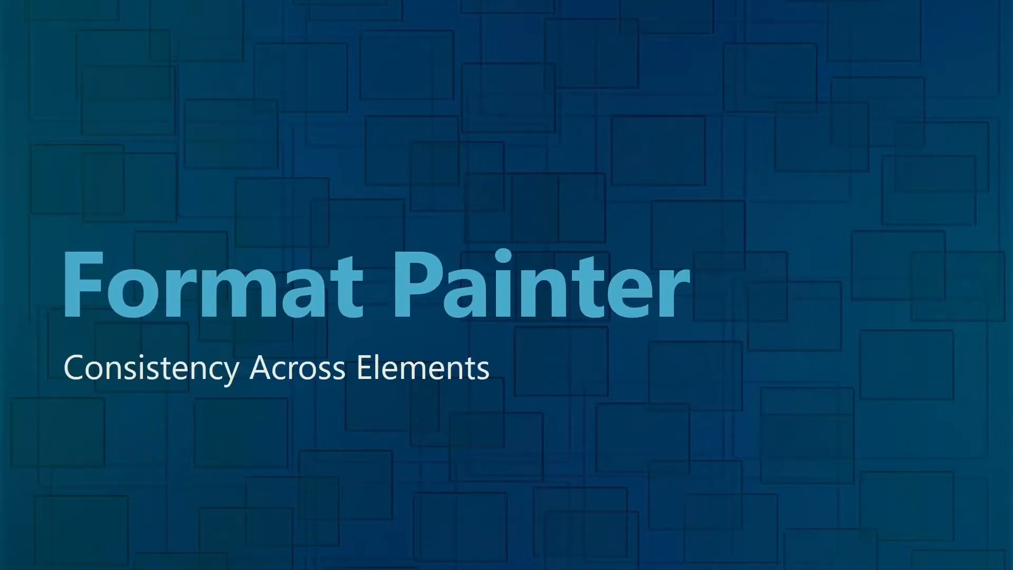
key(Right)
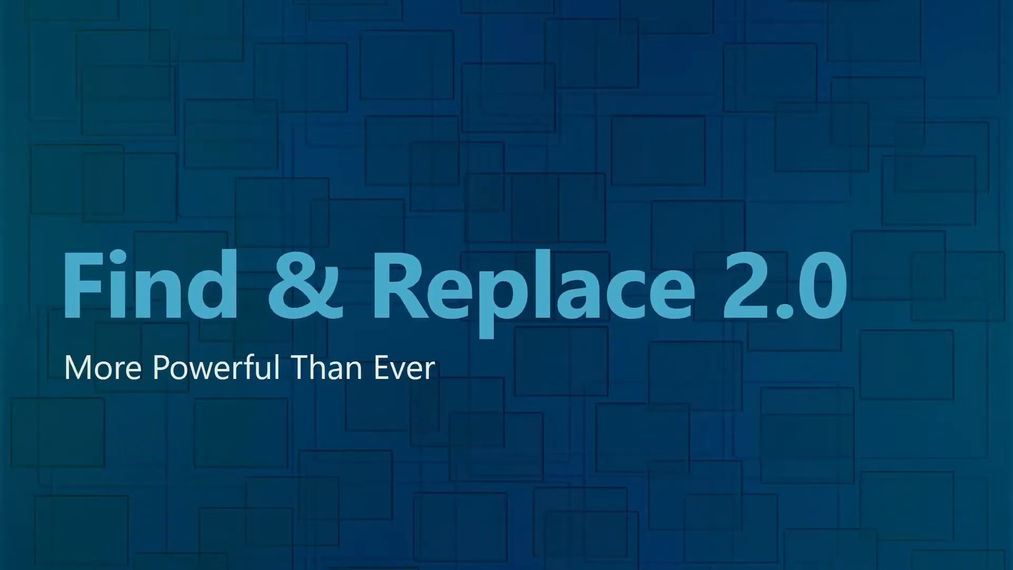
key(alt+Tab)
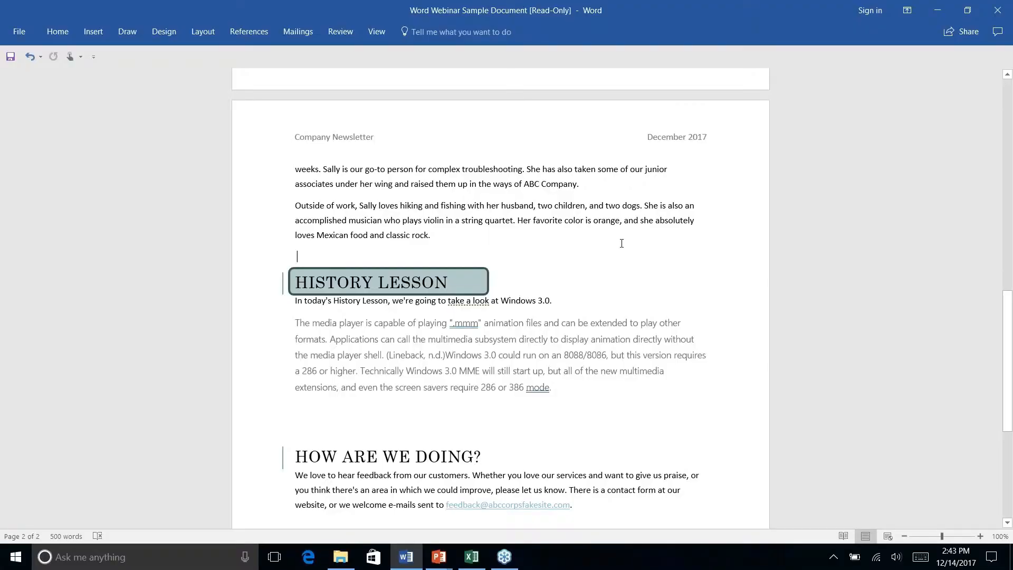
Open the Replace options of Find and Replace with the cursor at the start of the Introduction paragraph
scroll(622, 243, down, 4)
scroll(621, 244, up, 10)
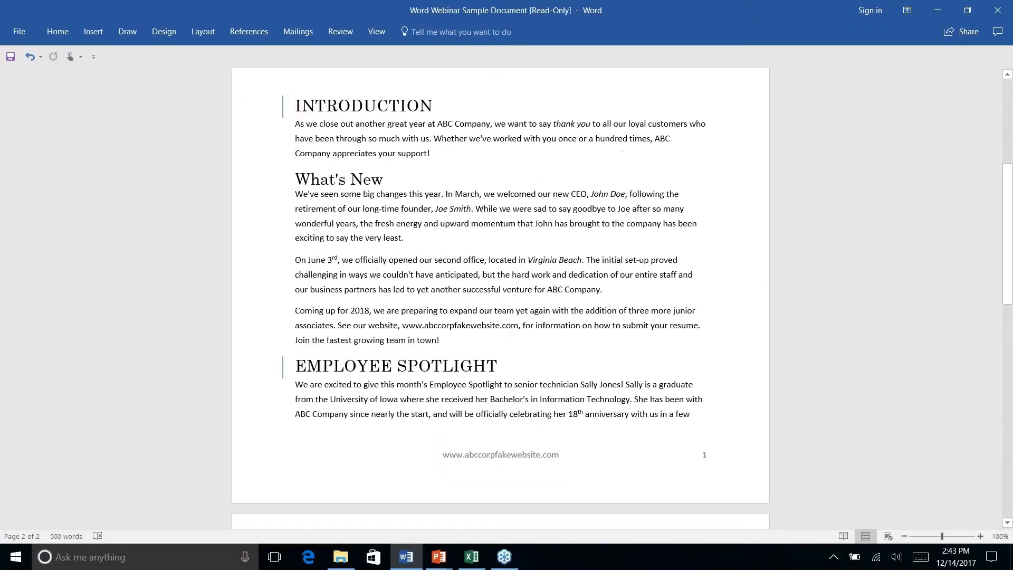
scroll(500, 298, up, 5)
scroll(500, 298, down, 3)
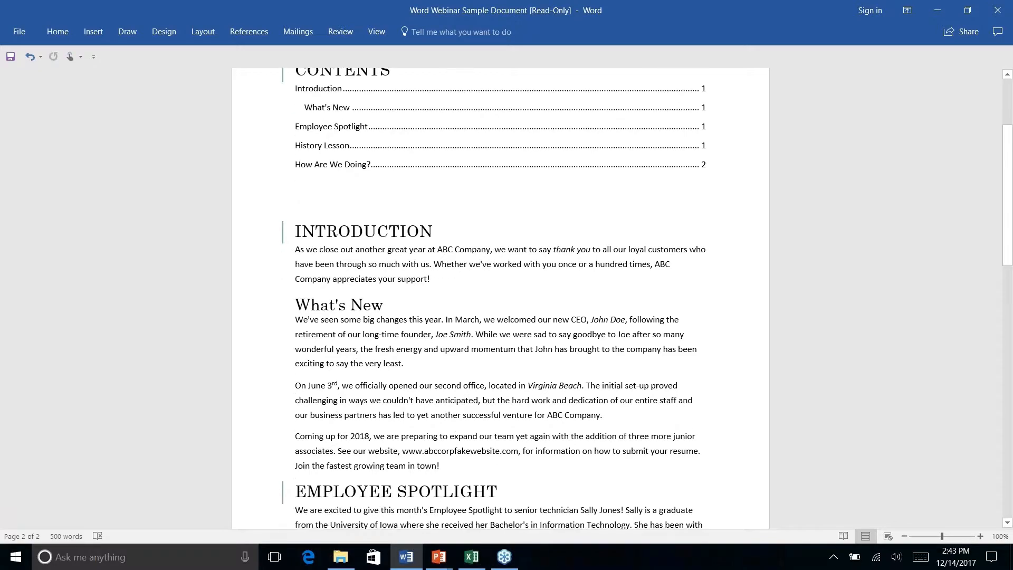
scroll(327, 121, down, 3)
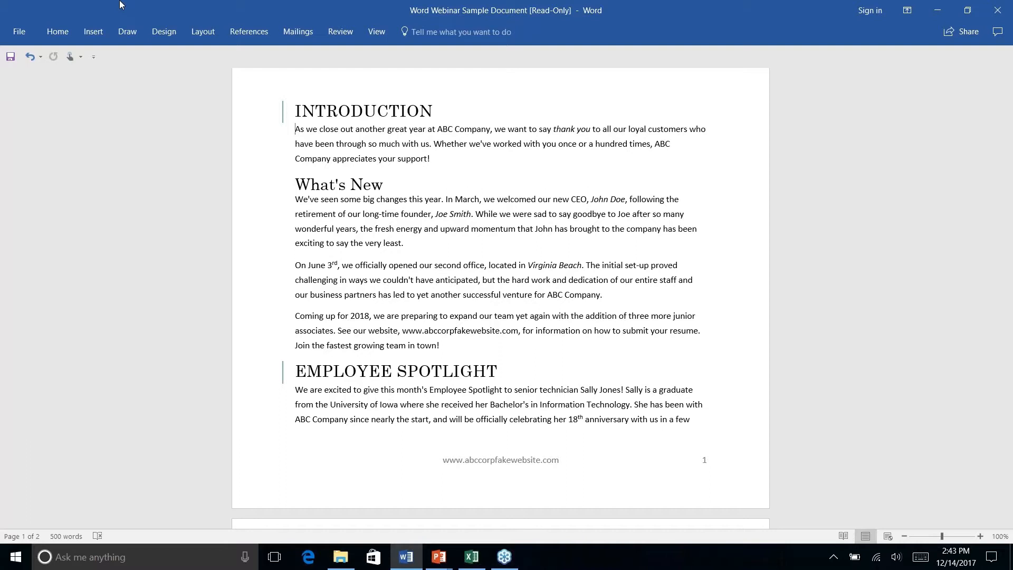
click(60, 35)
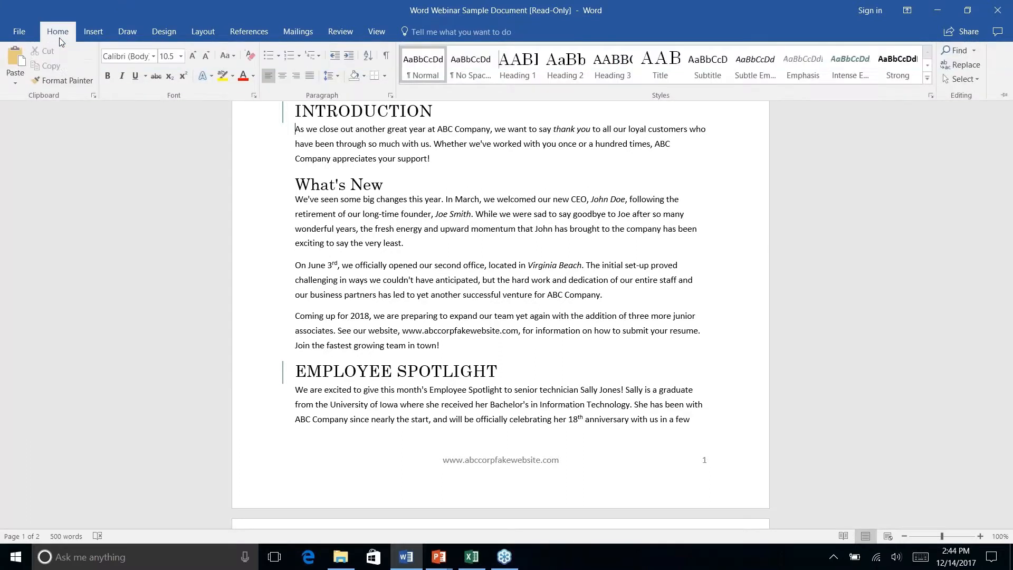
right_click(959, 70)
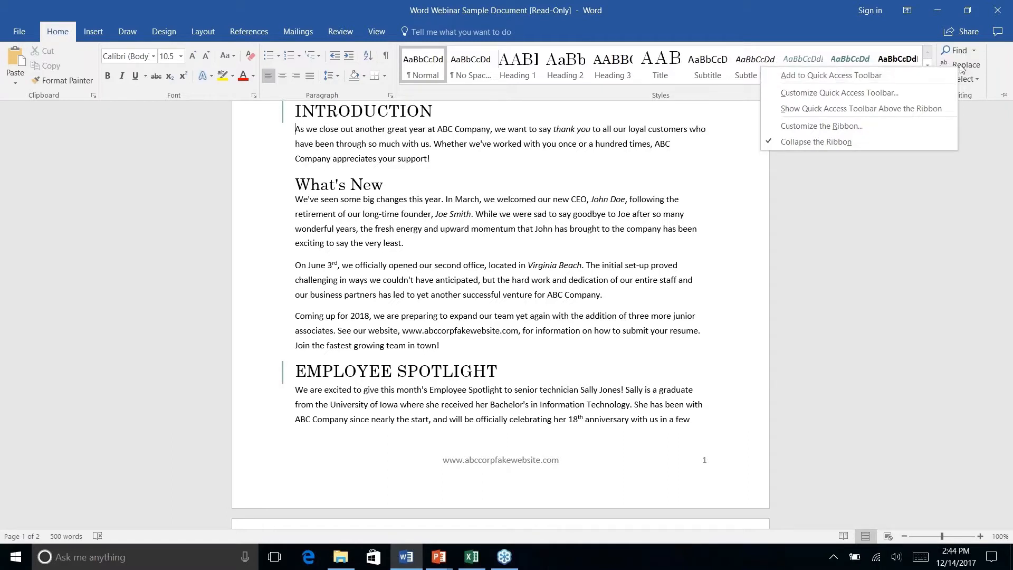
click(965, 65)
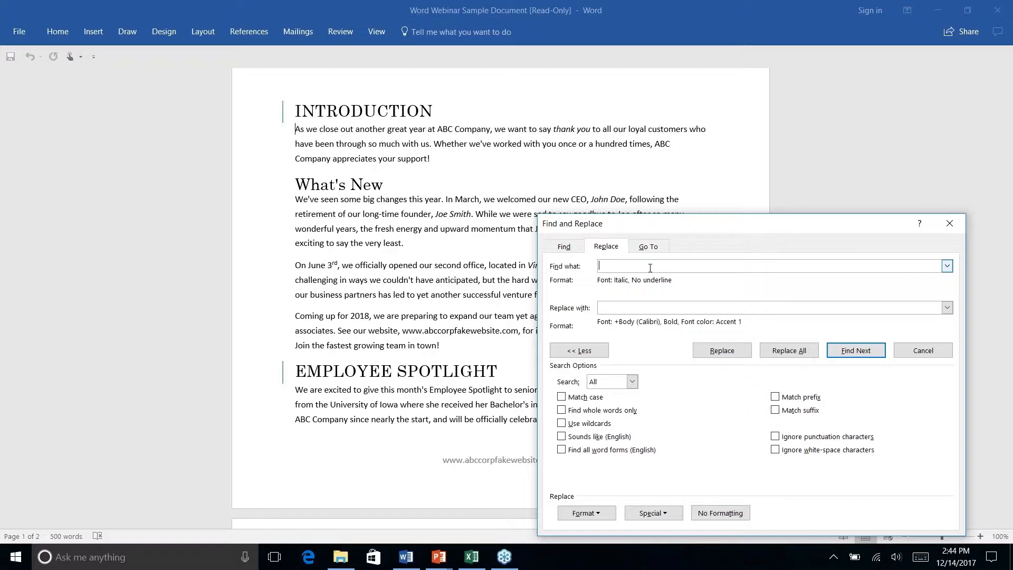
click(562, 247)
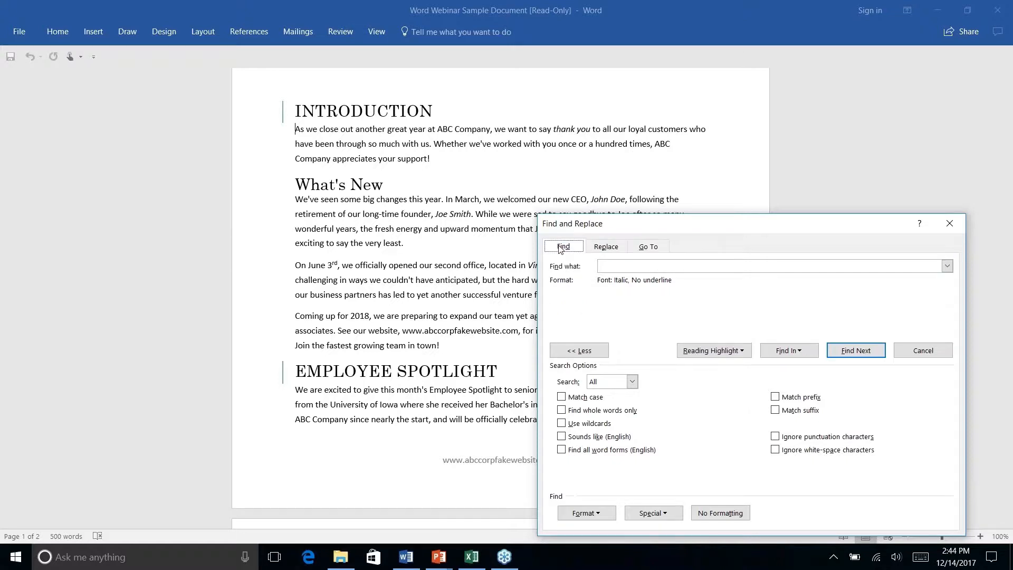
click(605, 246)
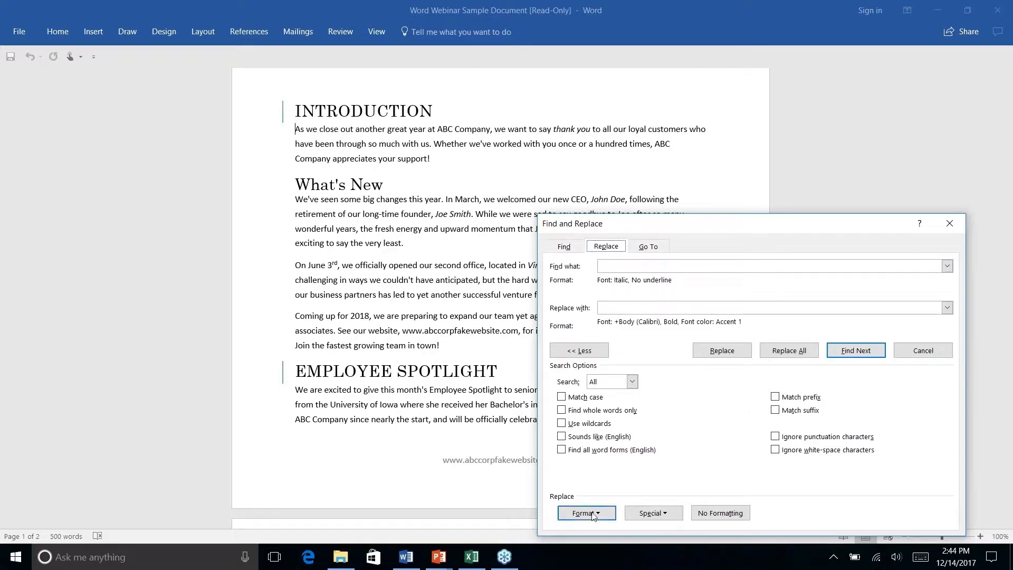
Set the font format to find to italic with no underline, leaving the search text empty
click(620, 266)
click(602, 515)
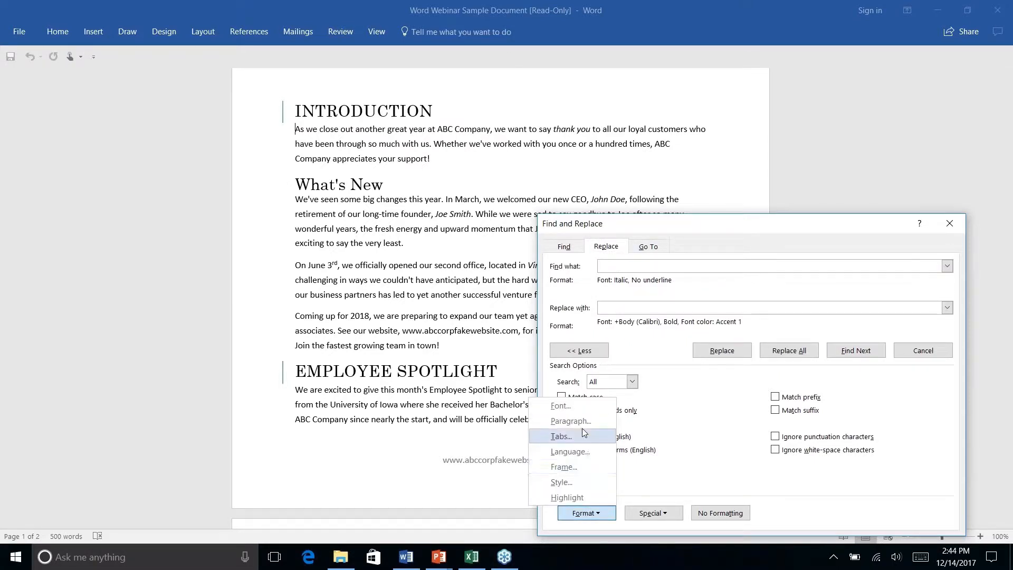
click(566, 407)
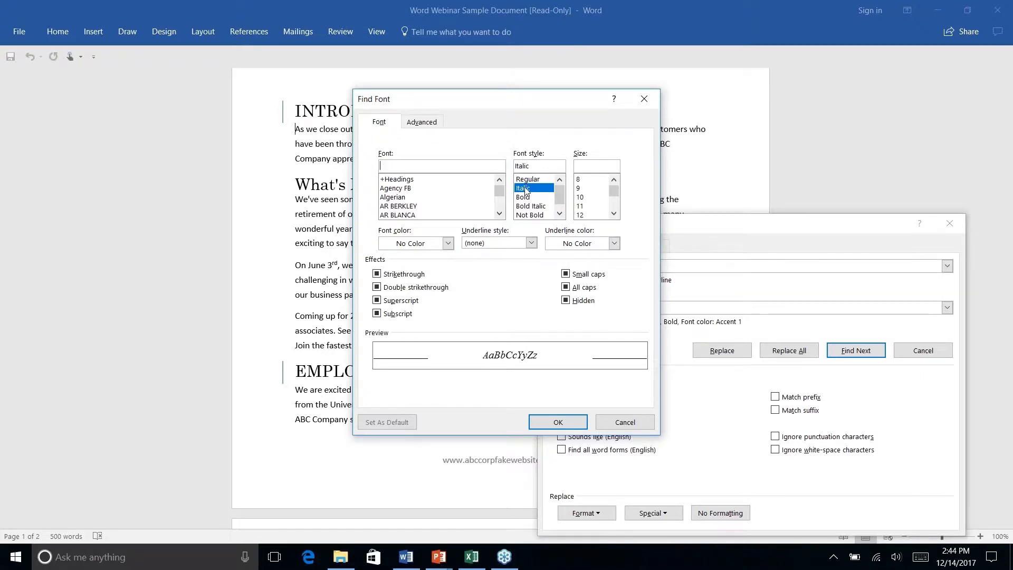
click(562, 422)
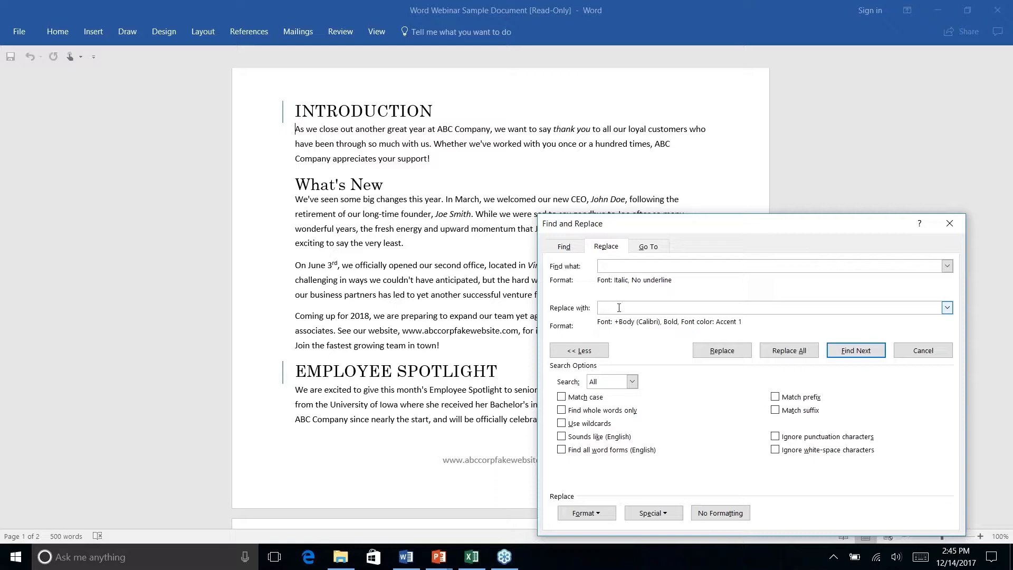
Set the replacement font format to bold in the second-darkest teal theme color
click(584, 514)
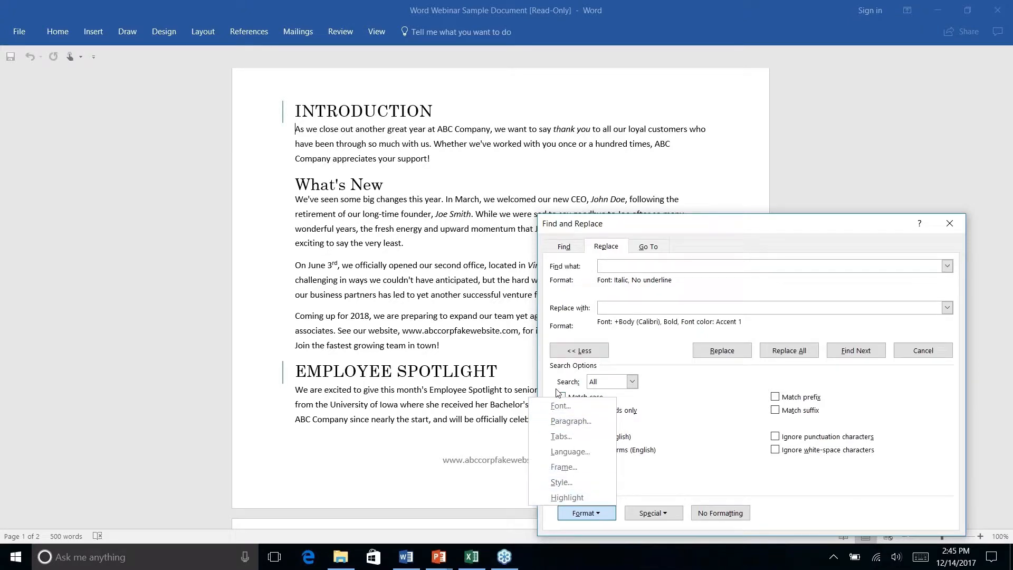
click(560, 406)
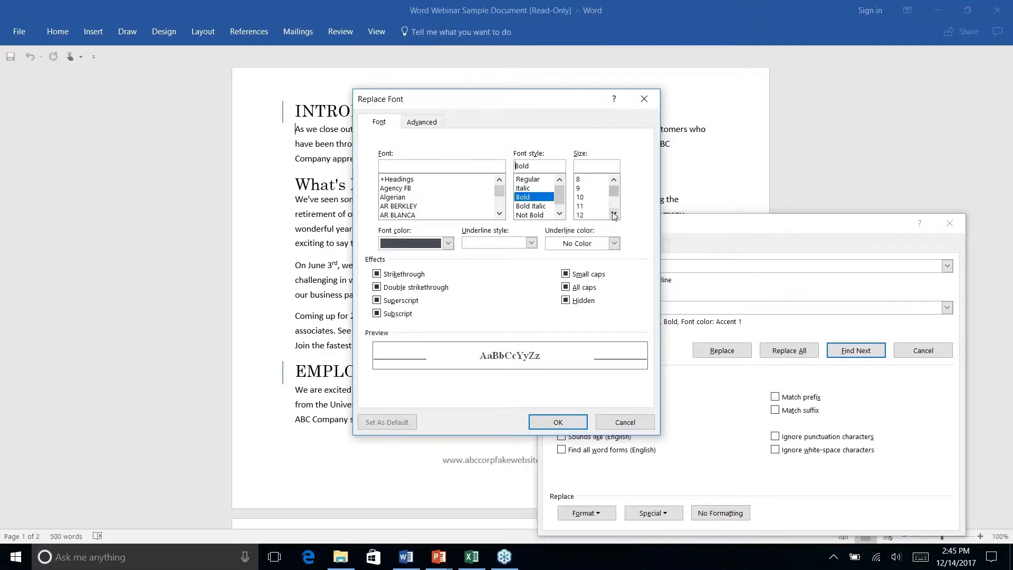
click(447, 243)
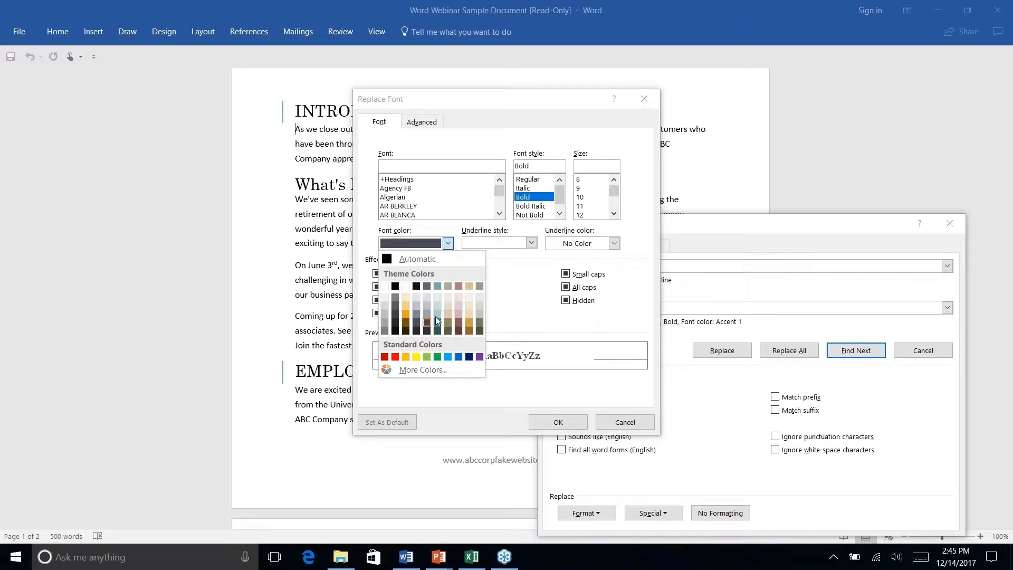
click(437, 323)
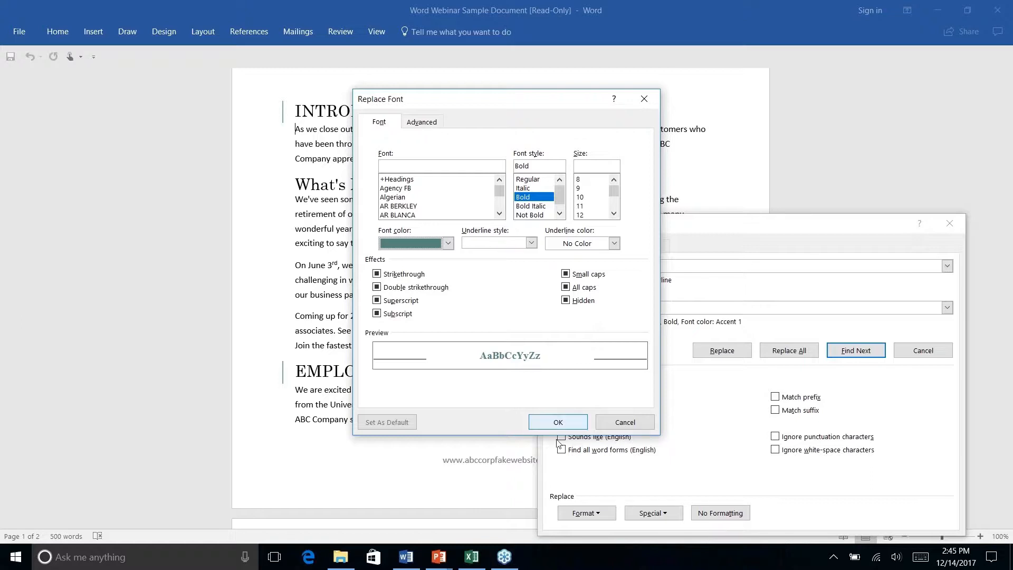
click(557, 422)
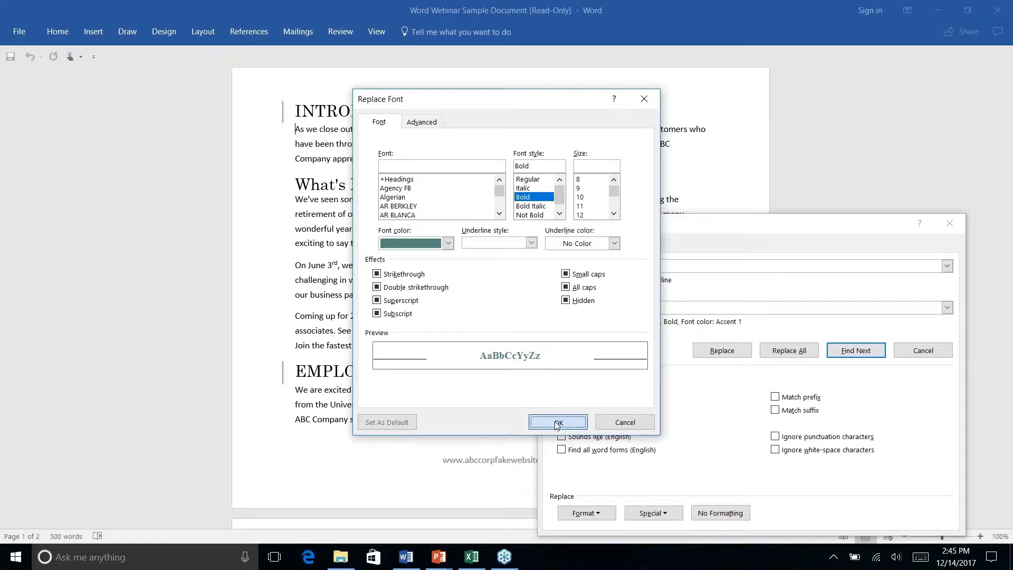
Replace the first italic match with the bold teal formatting, then replace all remaining matches and close Find and Replace
click(860, 354)
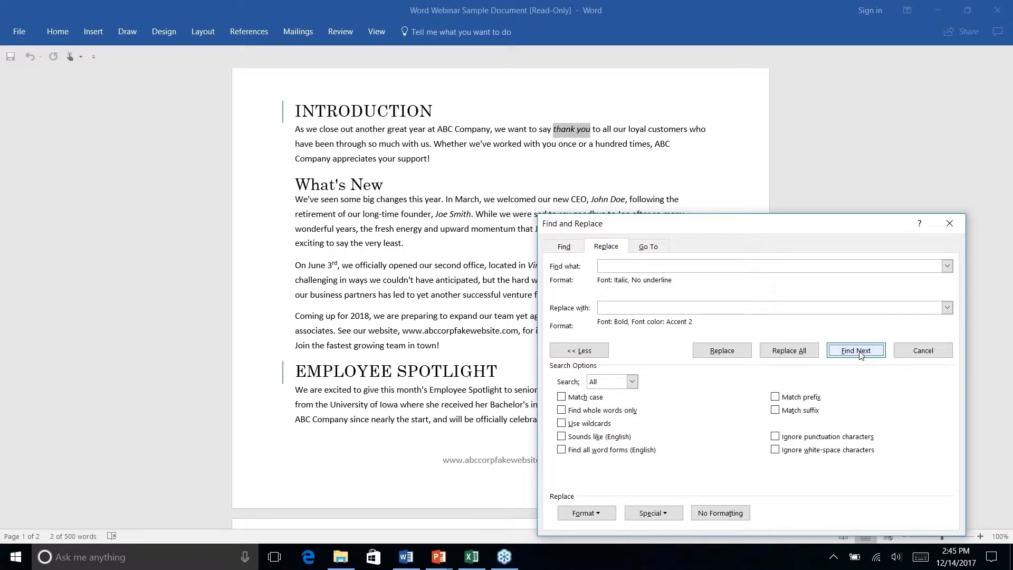
click(721, 351)
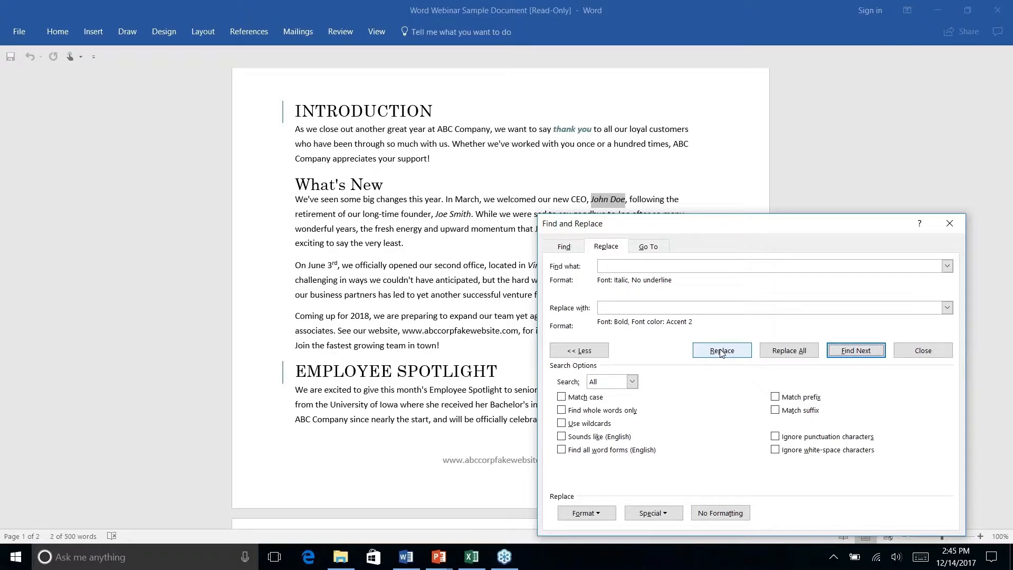
click(789, 353)
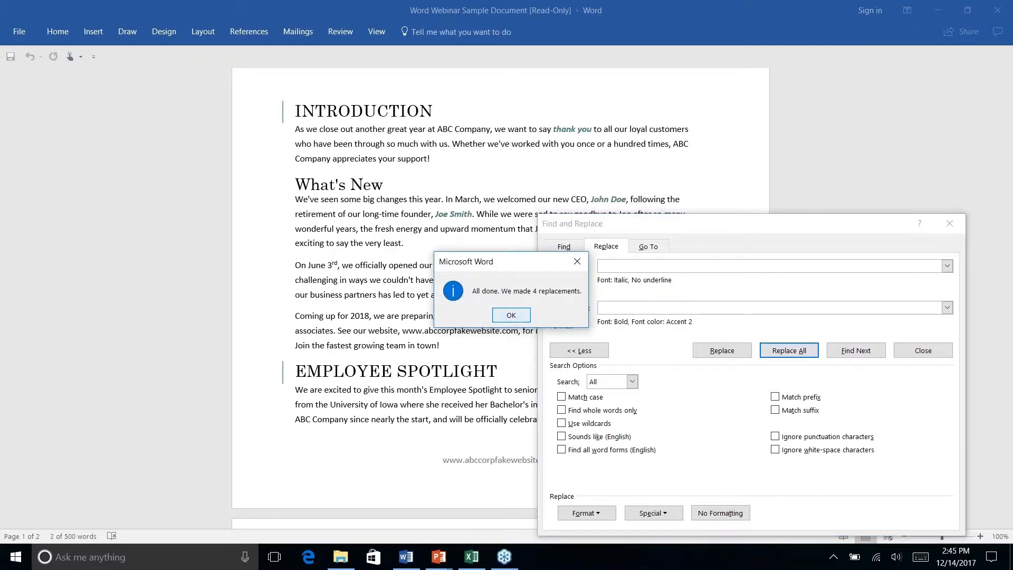
click(507, 317)
click(950, 224)
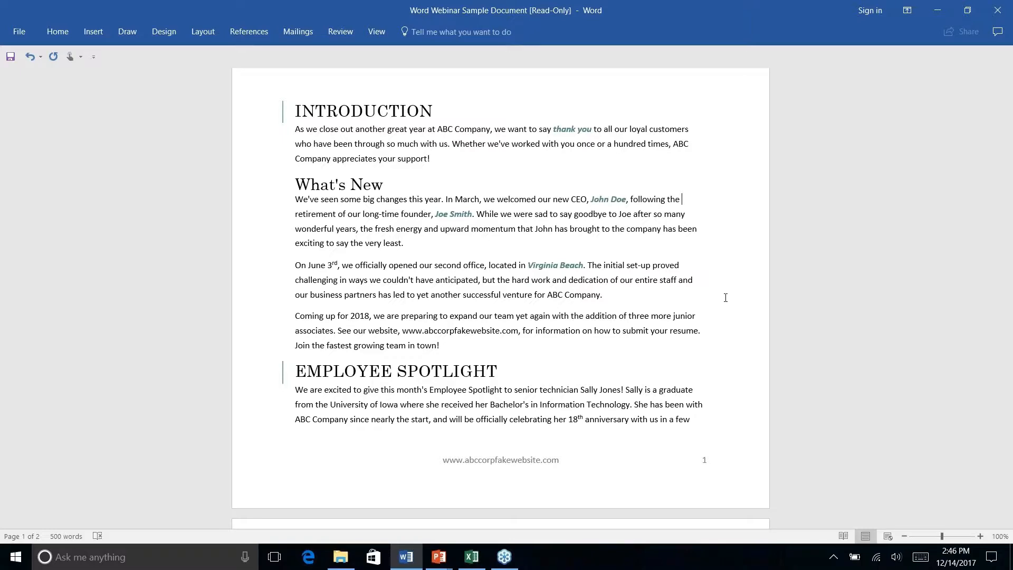
Switch to the PowerPoint slide show, advance to the AutoCorrect slide, and return to the Word document
key(alt+Tab)
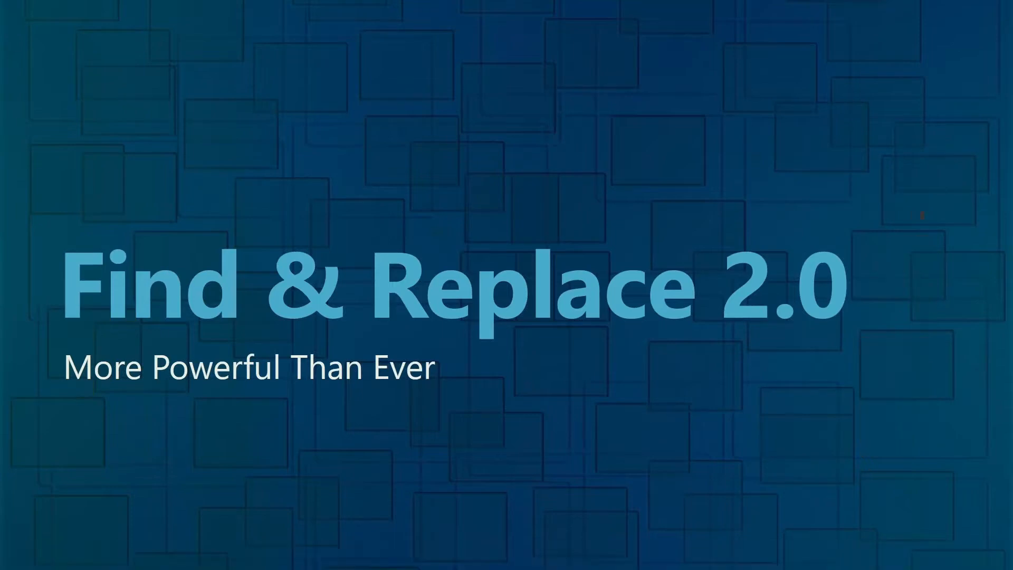
key(Right)
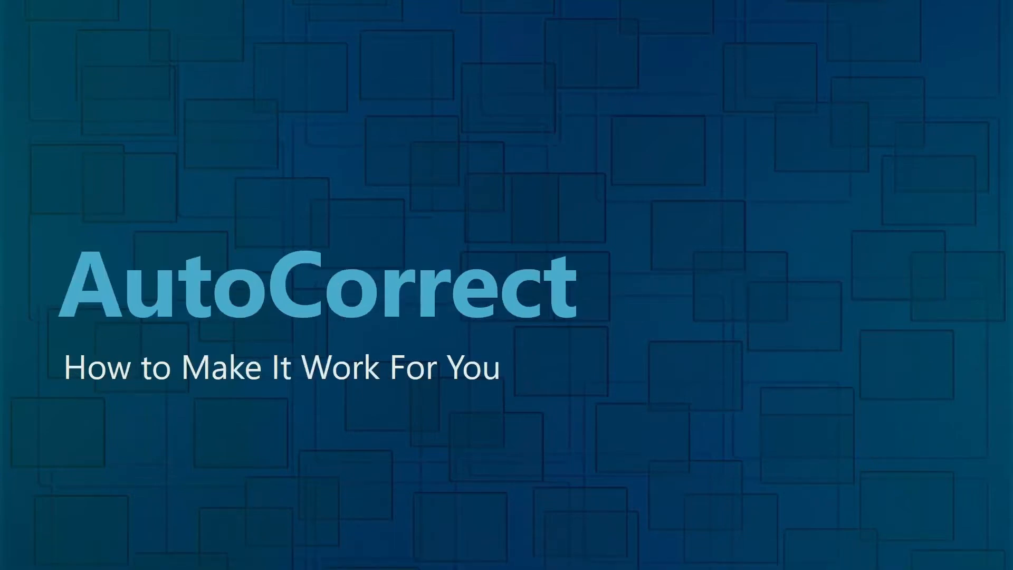
key(alt+Tab)
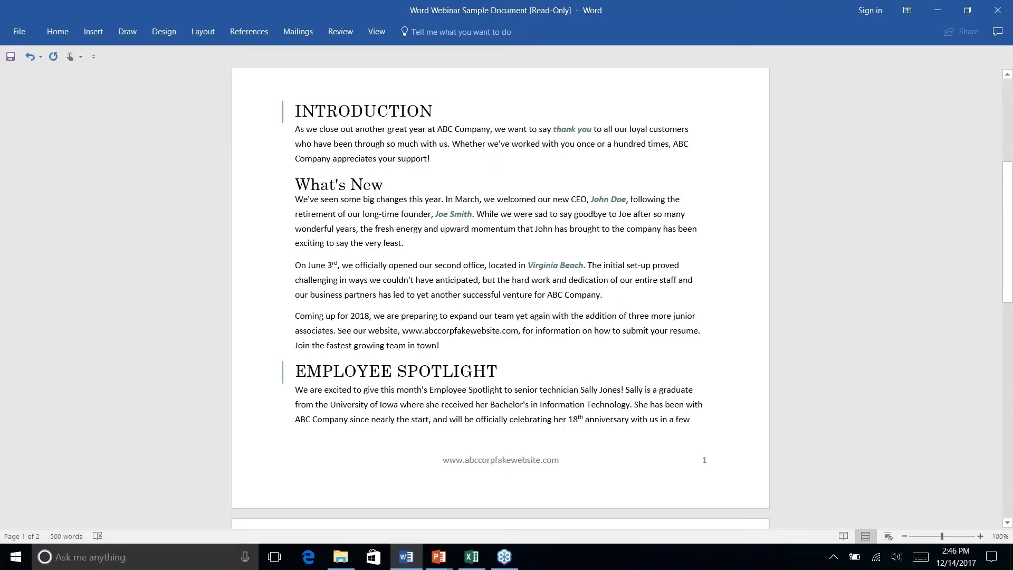
key(alt+Tab)
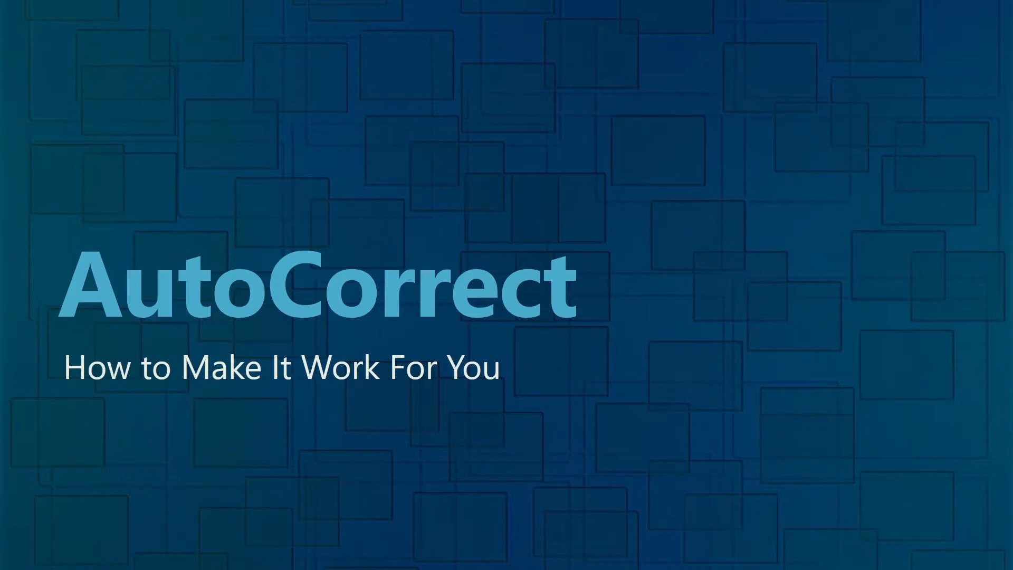
key(alt+Tab)
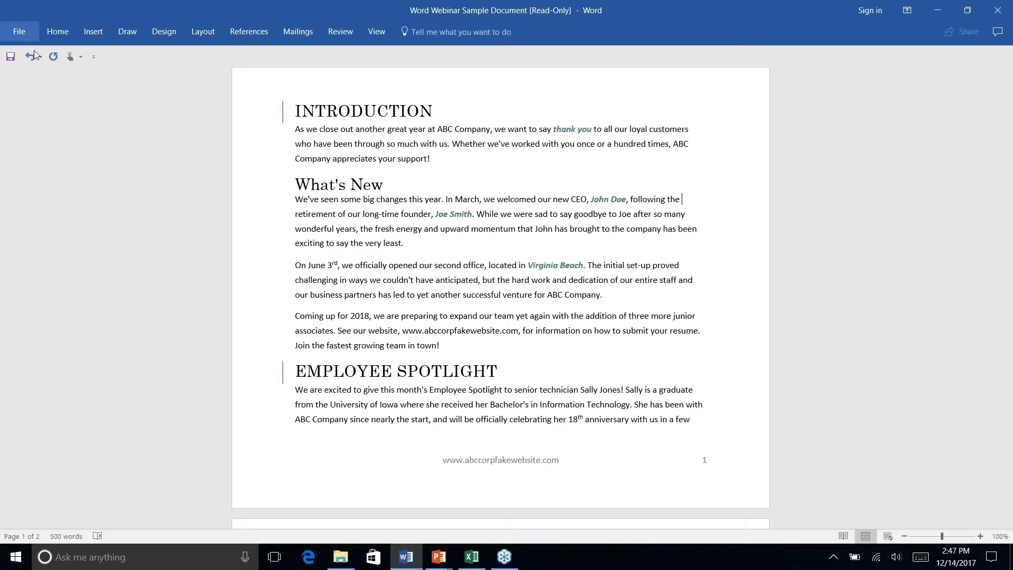
Misspell "anticipated" in the June 3rd paragraph by deleting part of the middle of the word
click(399, 266)
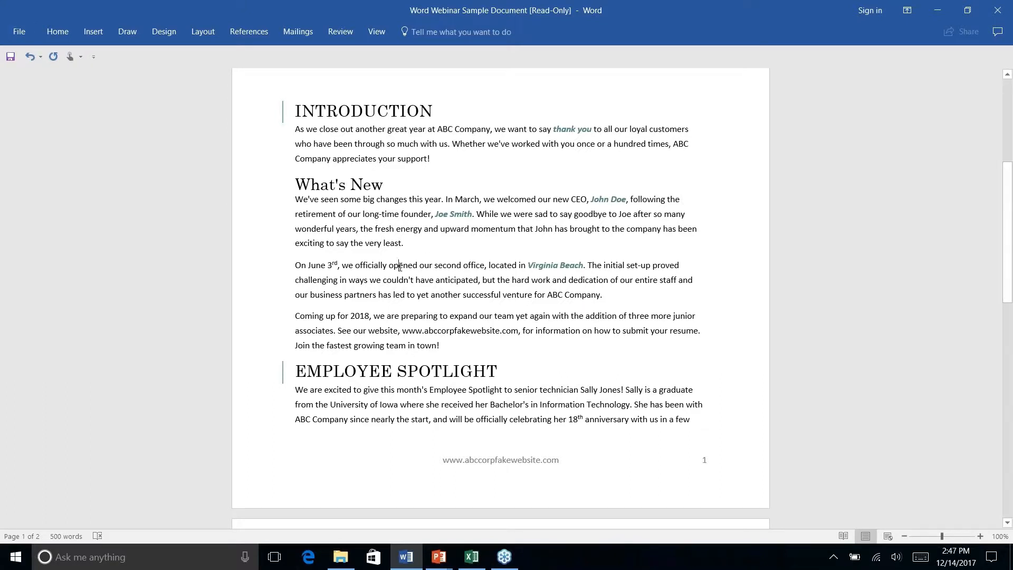
click(460, 283)
key(BackSpace)
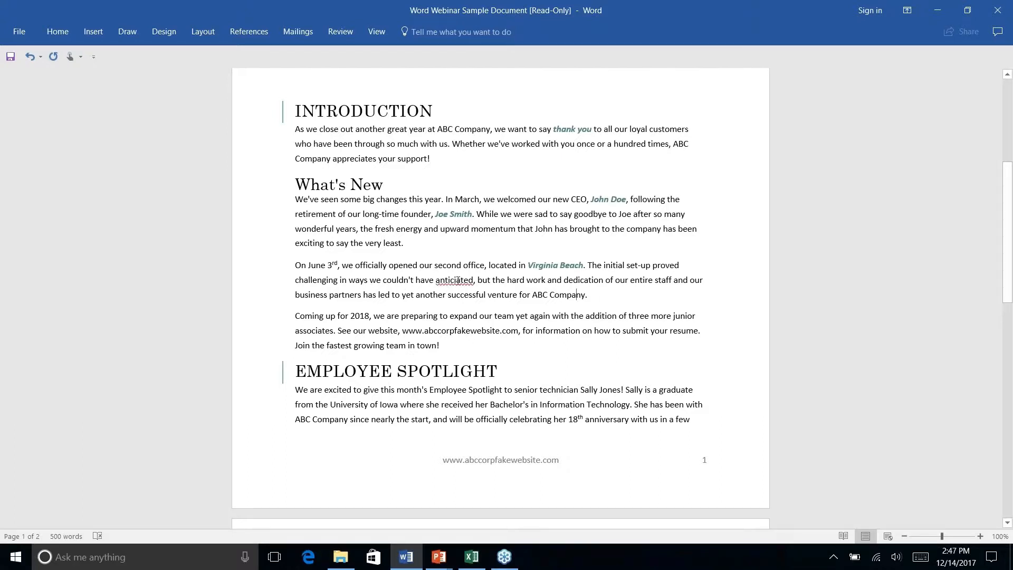
View the AutoCorrect options through the spelling suggestion for the misspelled "anticipated", then close them without changes
right_click(457, 279)
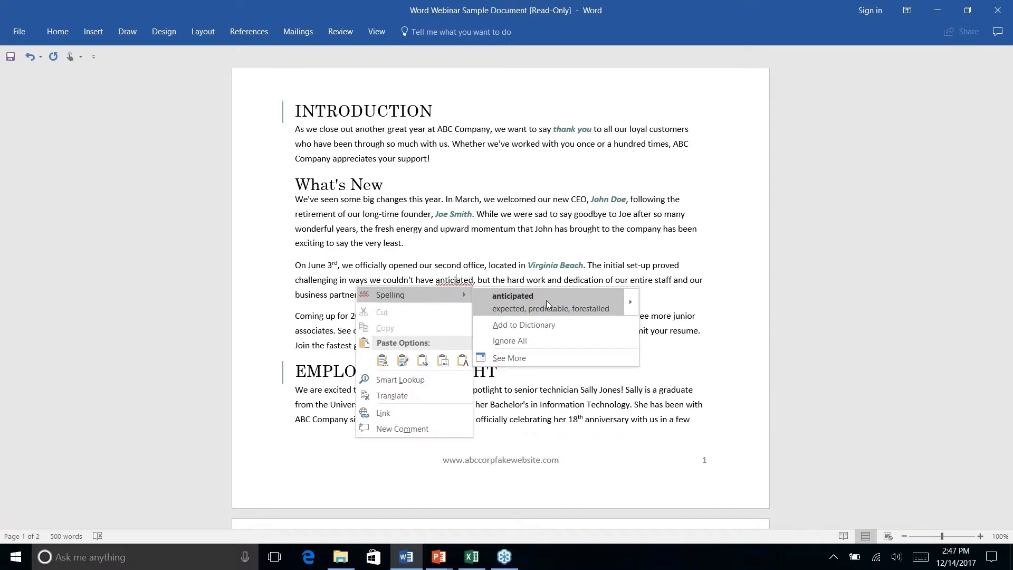
mouse_move(633, 305)
mouse_move(631, 299)
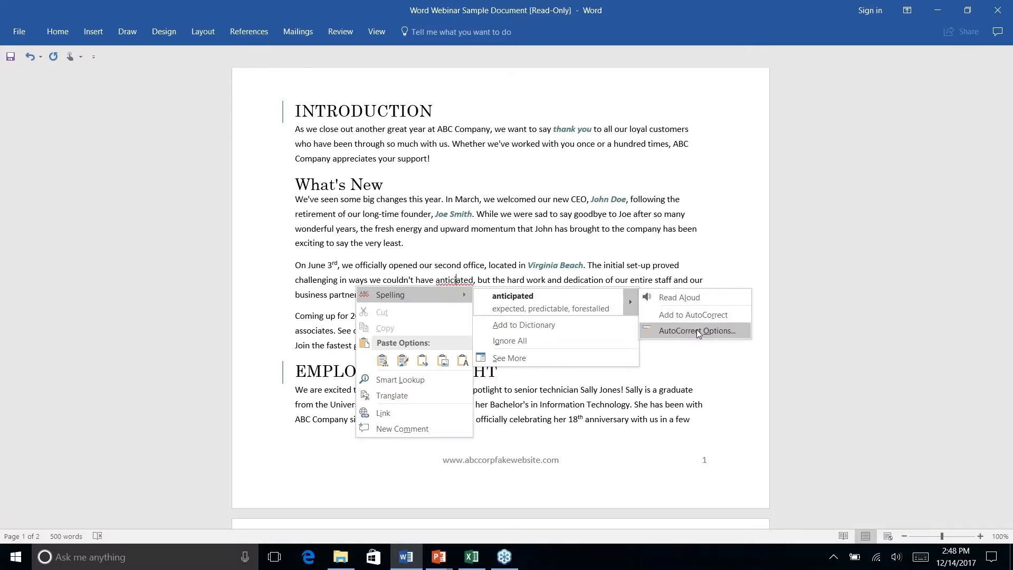
click(696, 330)
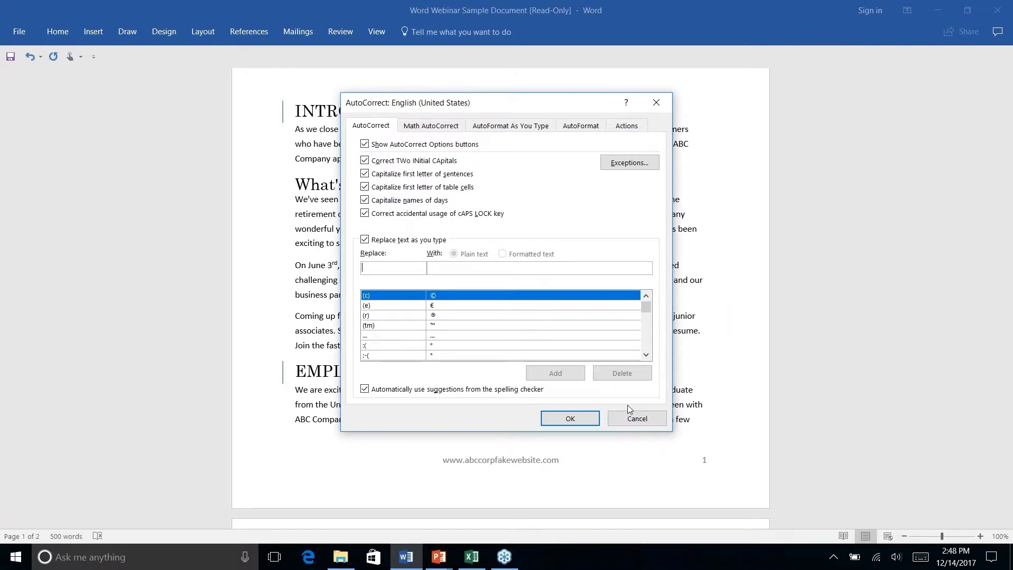
click(632, 419)
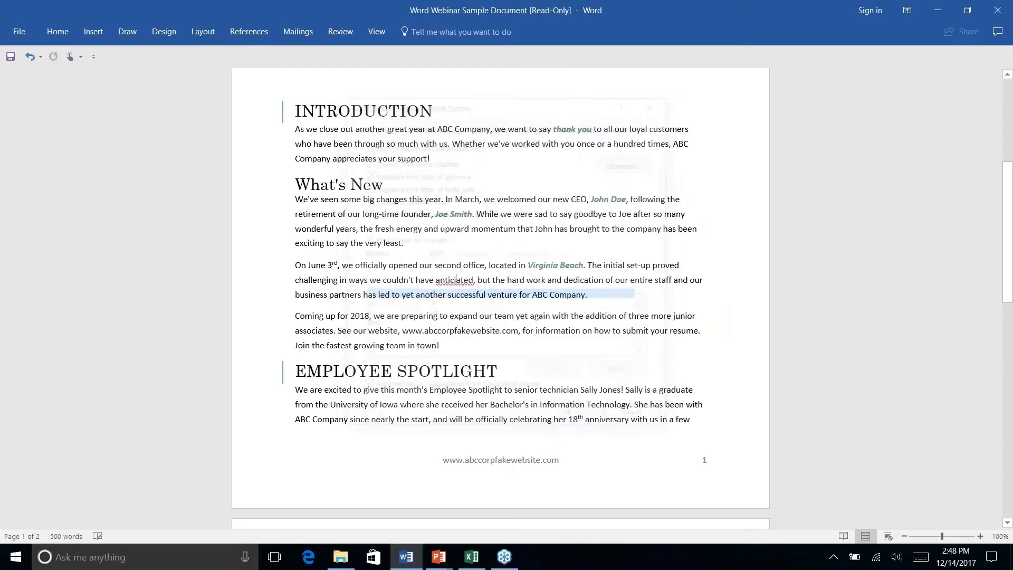
Open the Proofing settings in Word Options and review the spelling and grammar correction options
click(23, 33)
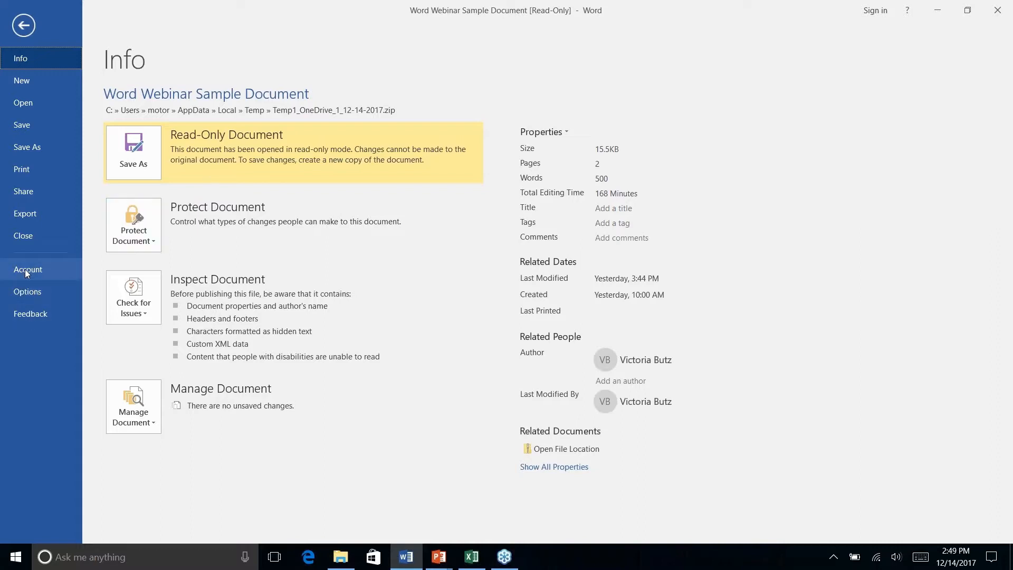
click(29, 292)
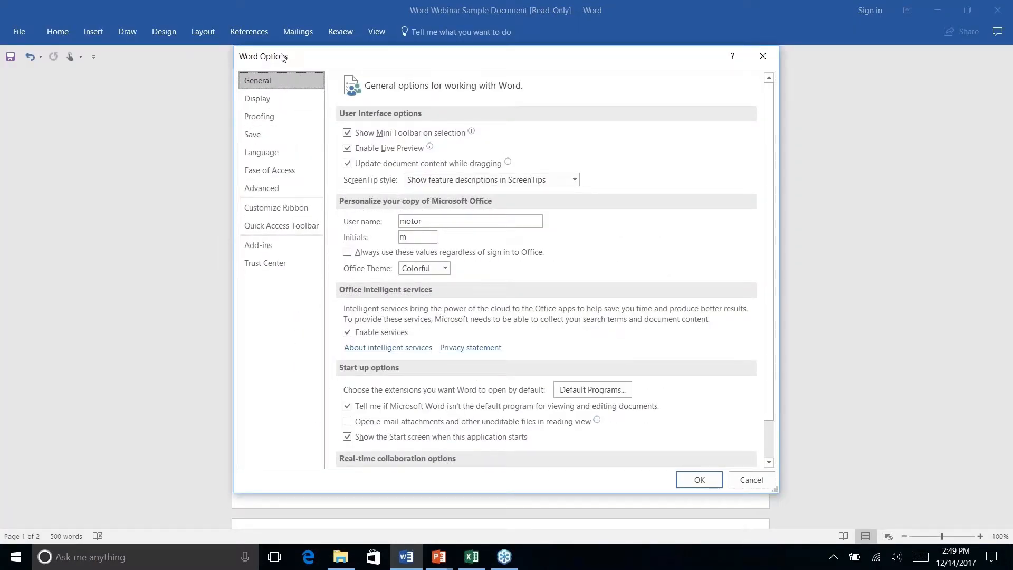
click(266, 123)
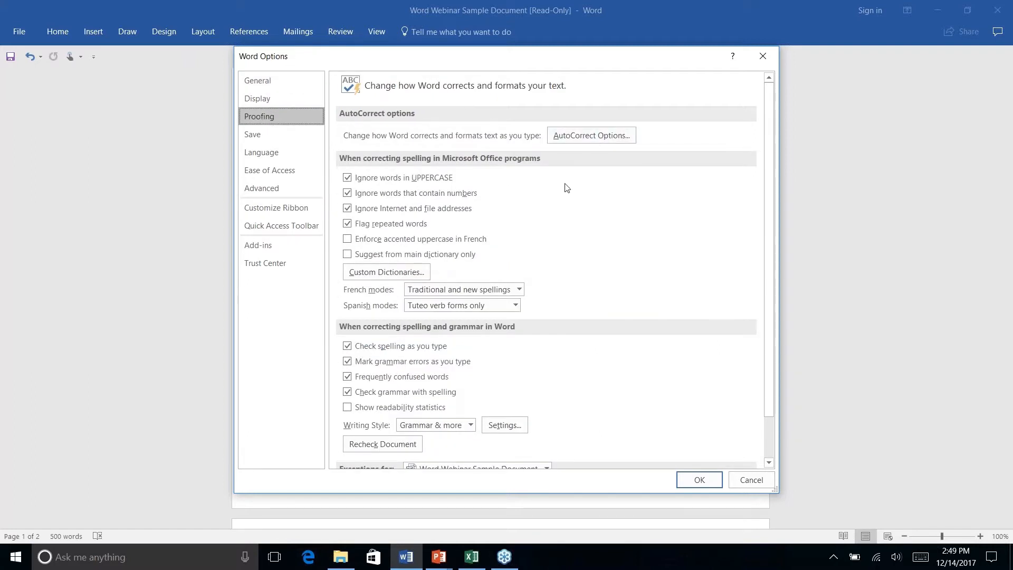
scroll(579, 190, down, 2)
scroll(580, 190, up, 2)
scroll(548, 203, down, 3)
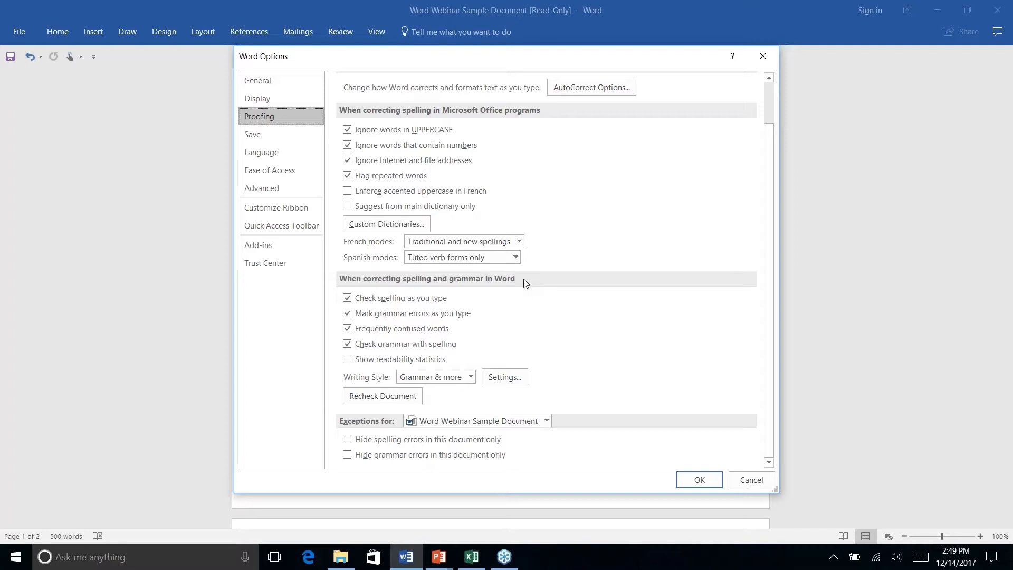
scroll(526, 283, up, 3)
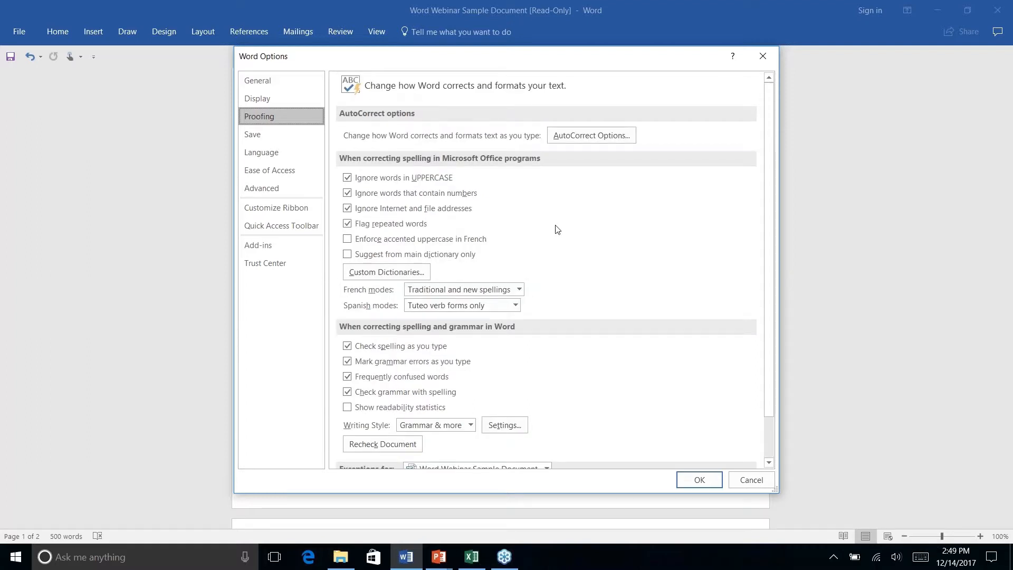
Review the AutoCorrect replacement list and its First Letter and INitial CAps exceptions, leaving the exceptions unchanged
click(608, 136)
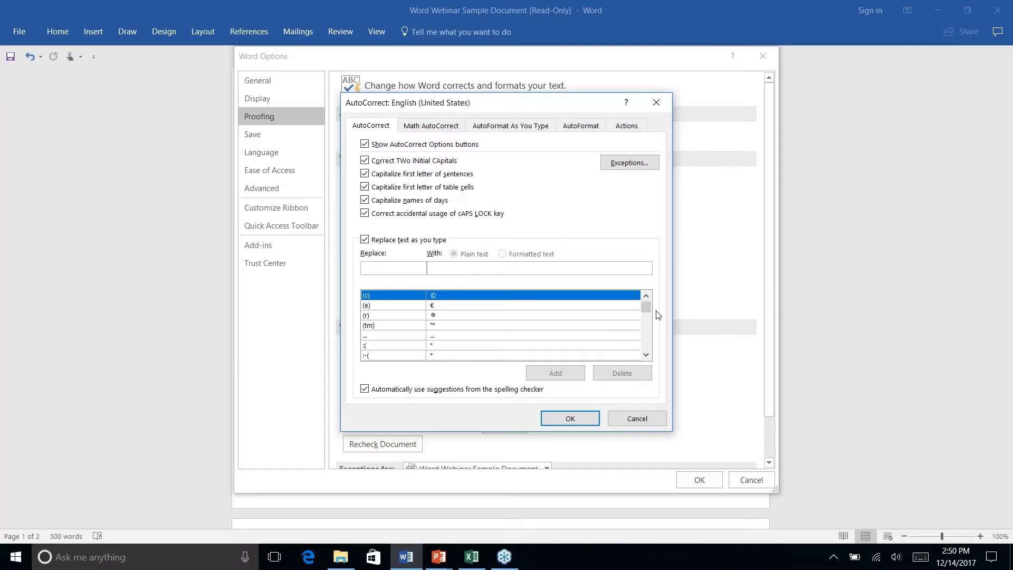
drag(646, 307, 648, 323)
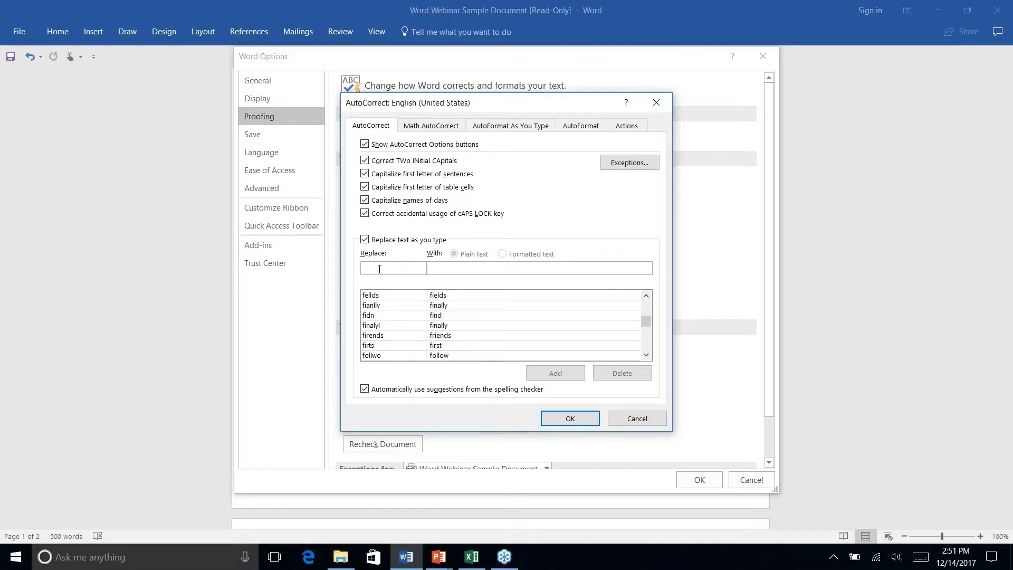
click(624, 166)
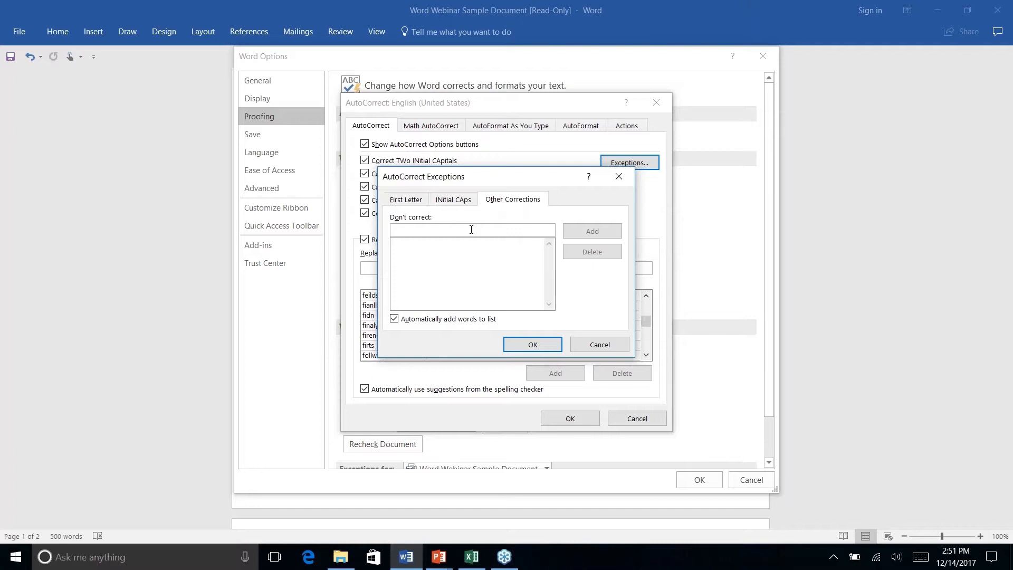
click(406, 200)
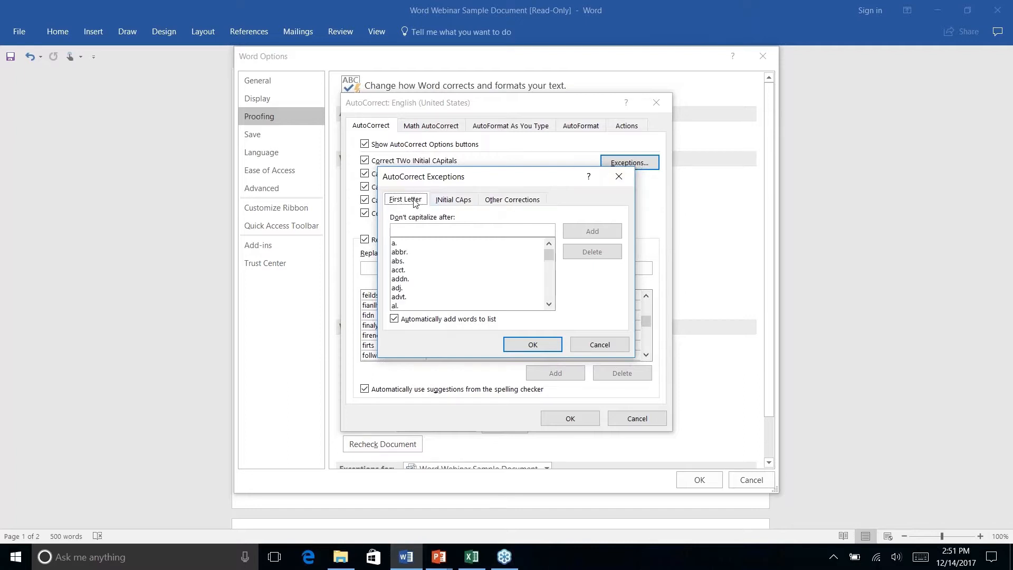
click(455, 201)
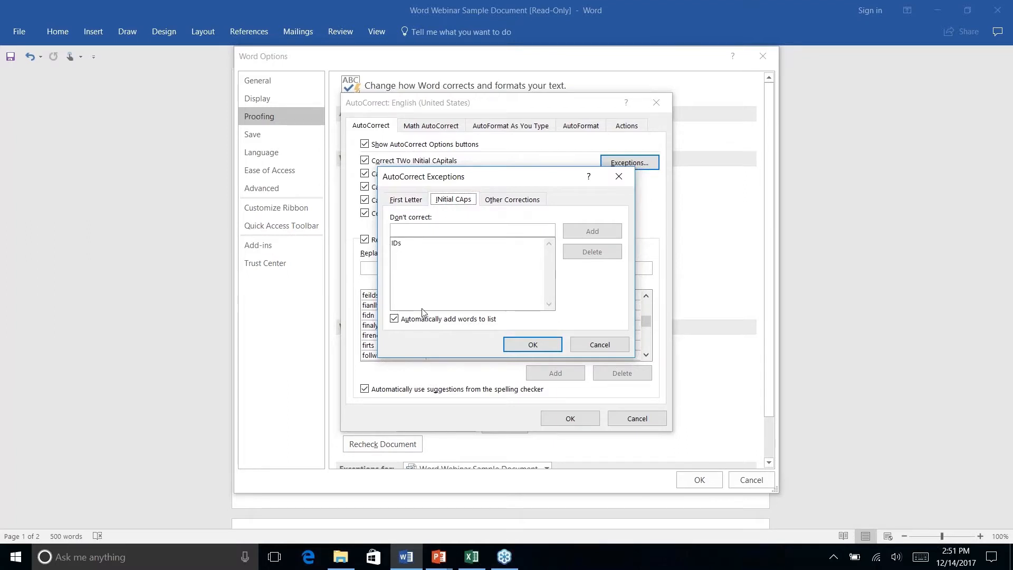
click(606, 344)
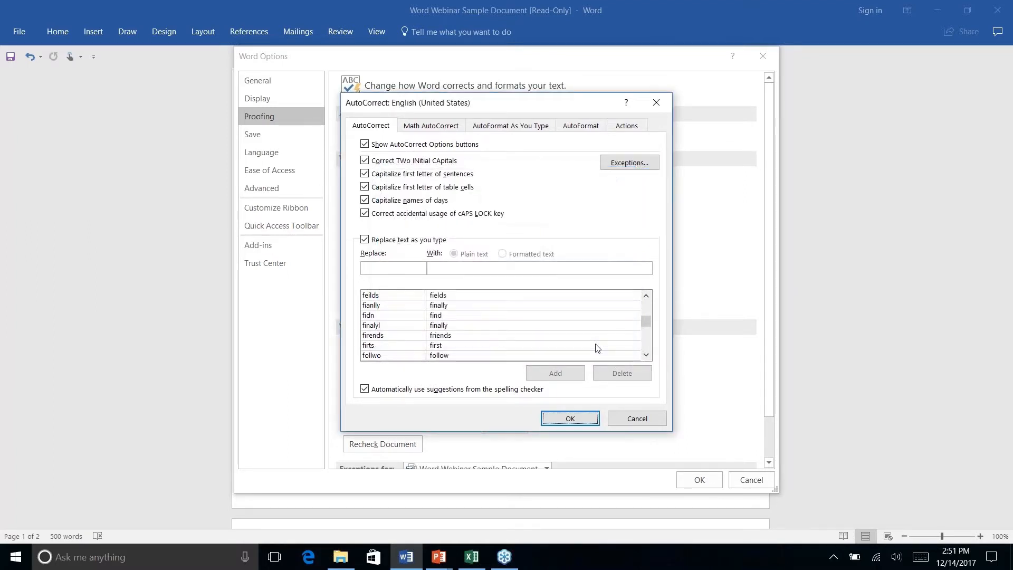
Review the AutoFormat As You Type options, then close AutoCorrect and Word Options without saving changes
click(512, 129)
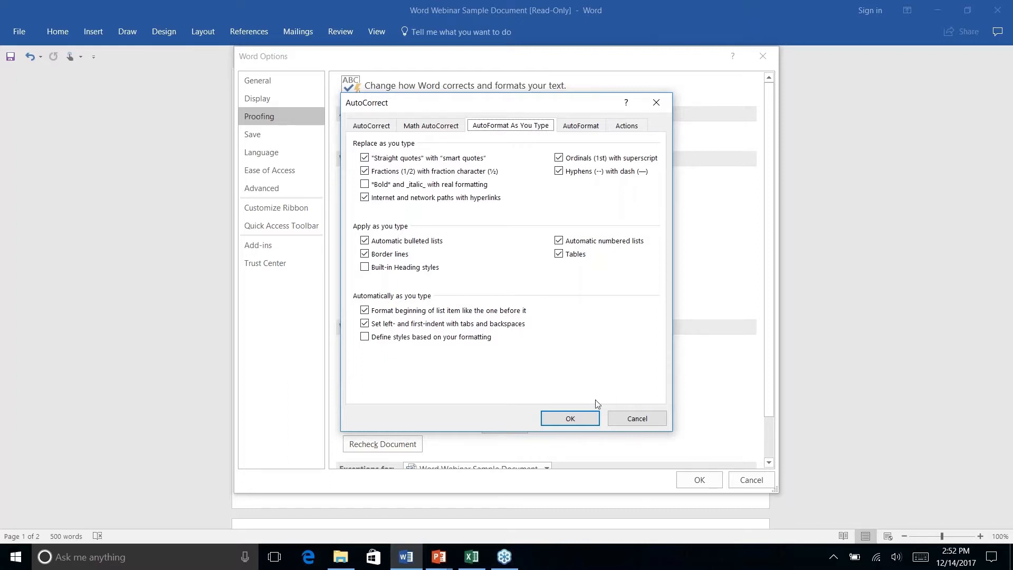
click(636, 421)
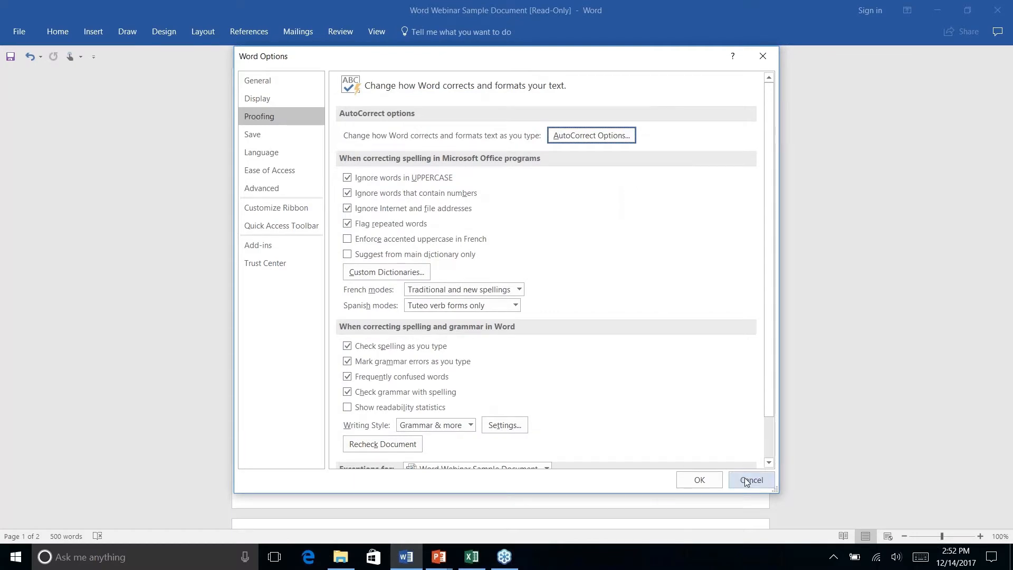
click(746, 480)
Apply the Normal style to the feedback e-mail link at the end of the How Are We Doing? paragraph
scroll(576, 341, down, 1)
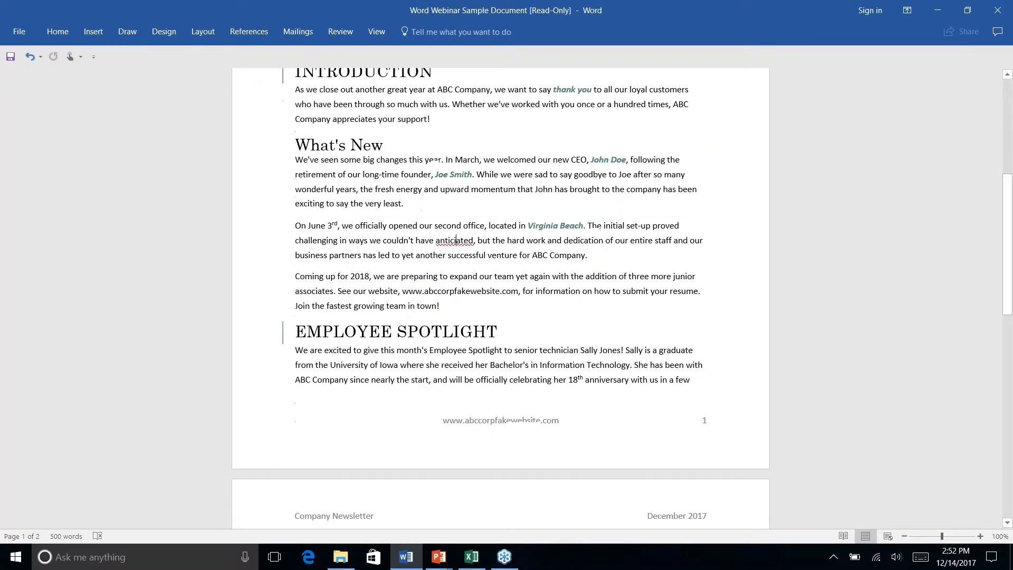
scroll(576, 341, down, 15)
scroll(576, 341, up, 2)
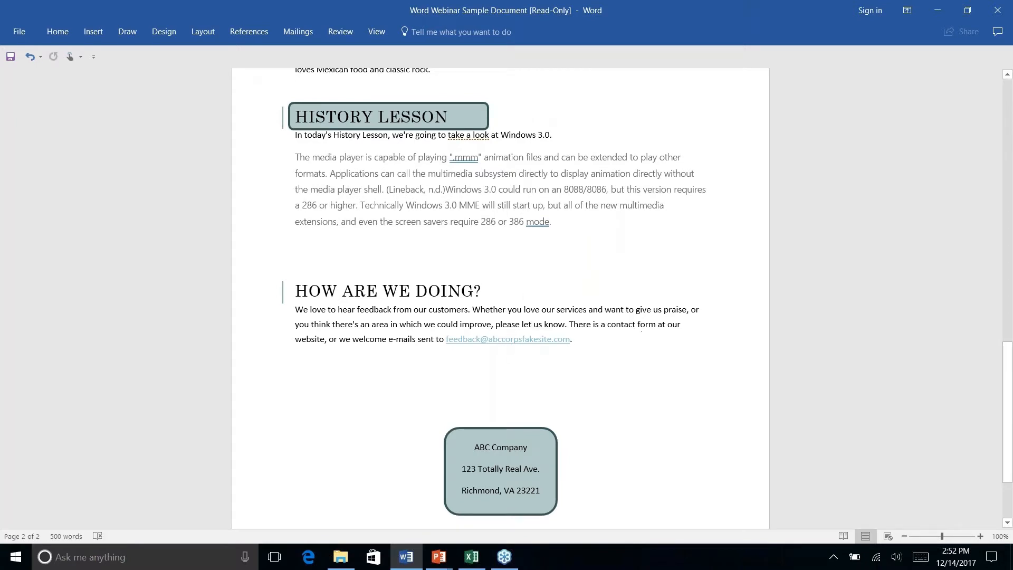
click(57, 31)
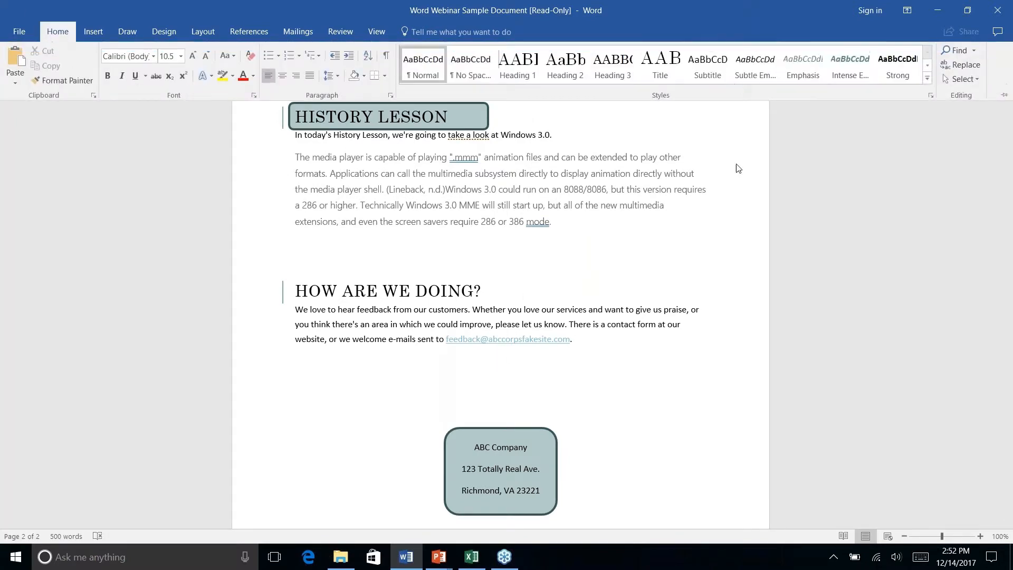
right_click(569, 340)
key(Escape)
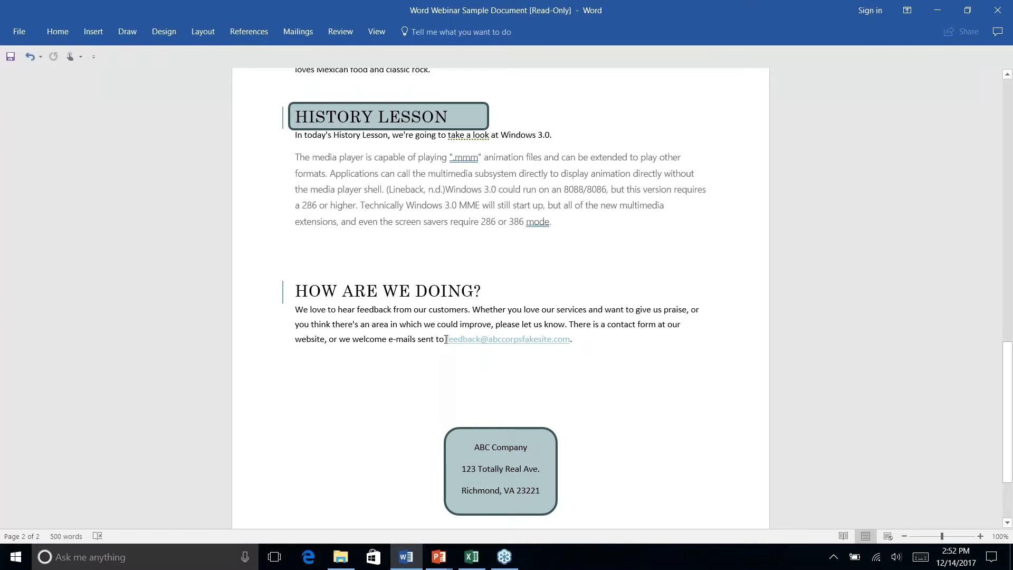
drag(445, 339, 580, 340)
click(616, 355)
drag(437, 340, 576, 341)
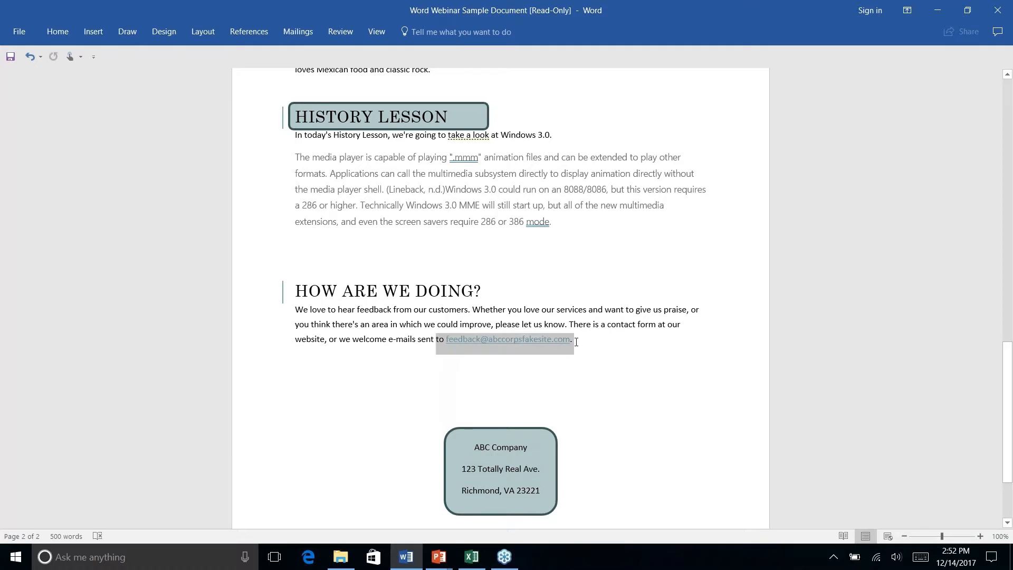
click(59, 32)
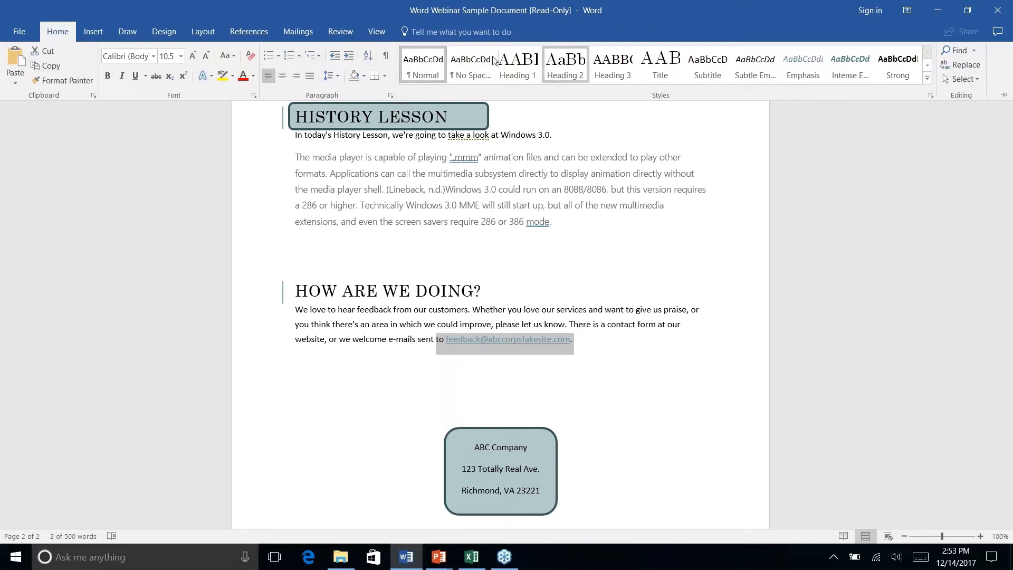
click(427, 63)
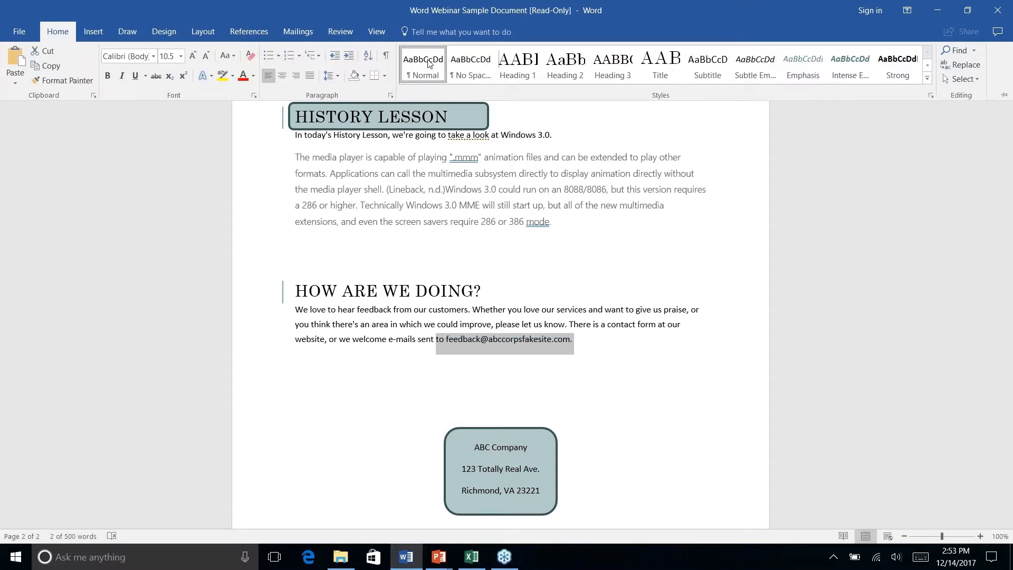
right_click(588, 340)
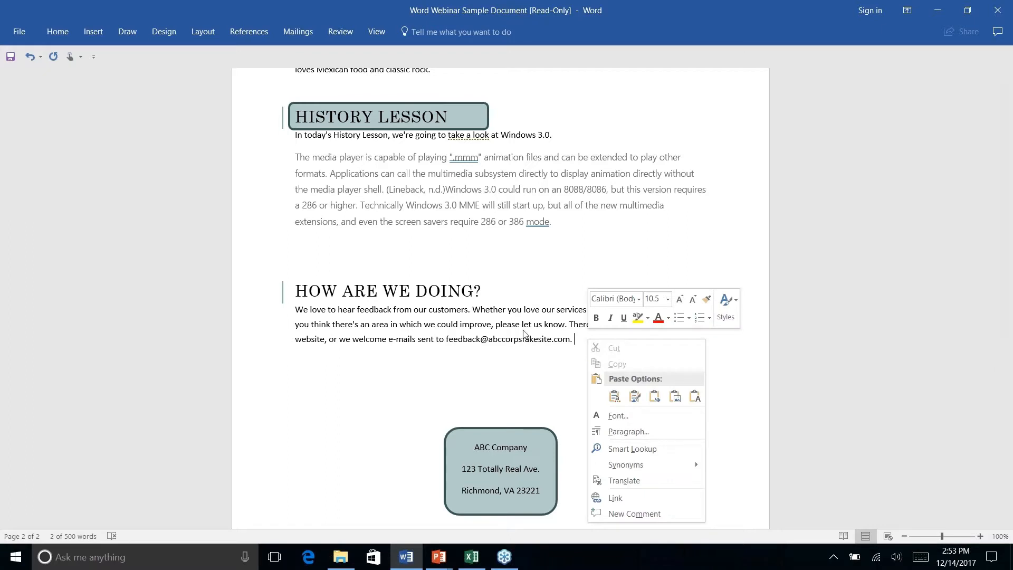
click(525, 341)
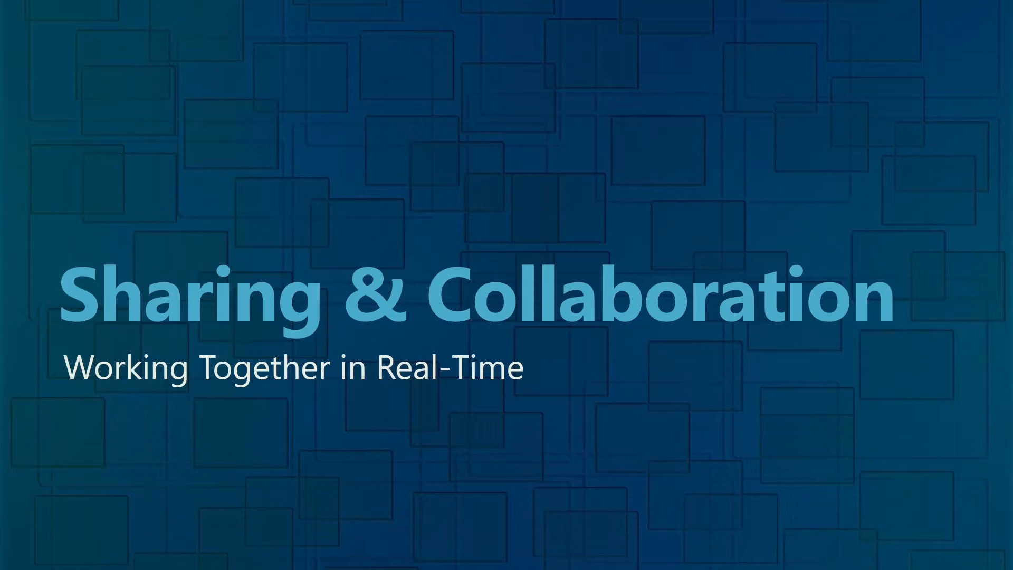
key(alt+Tab)
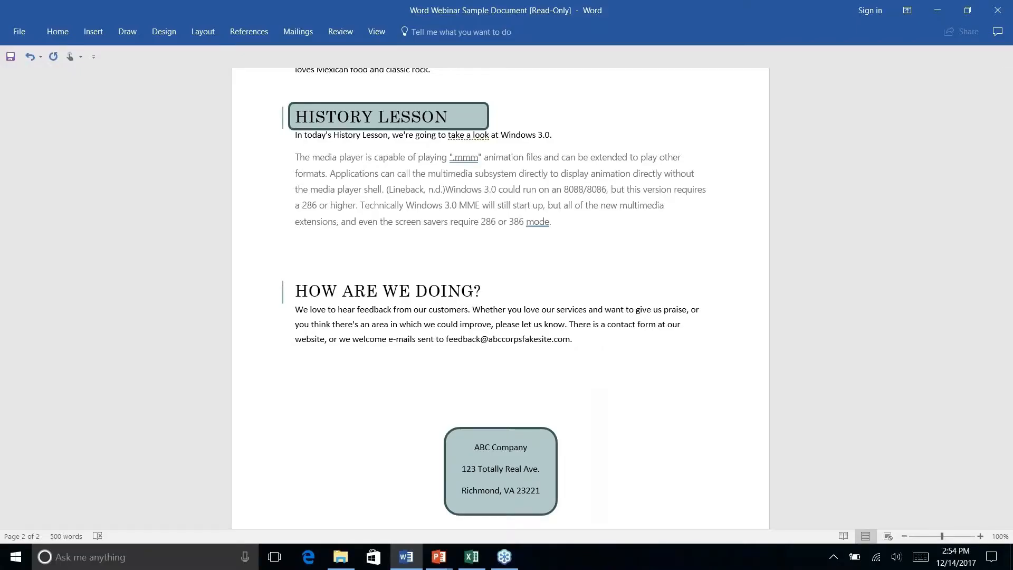
scroll(500, 264, down, 3)
scroll(501, 296, down, 1)
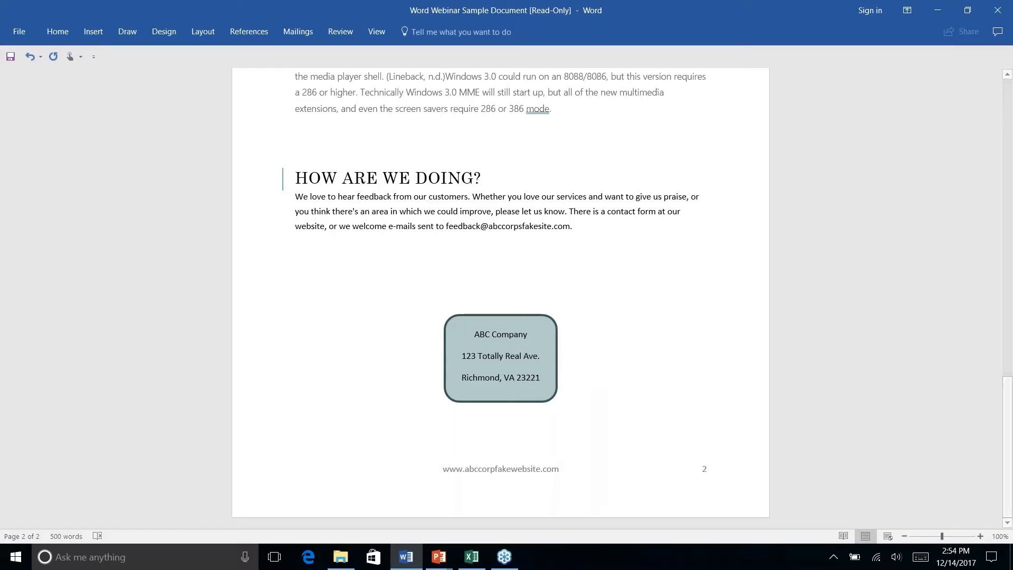
Check the document's Info page and start saving the file, cancelling the Save As dialog without saving
click(21, 31)
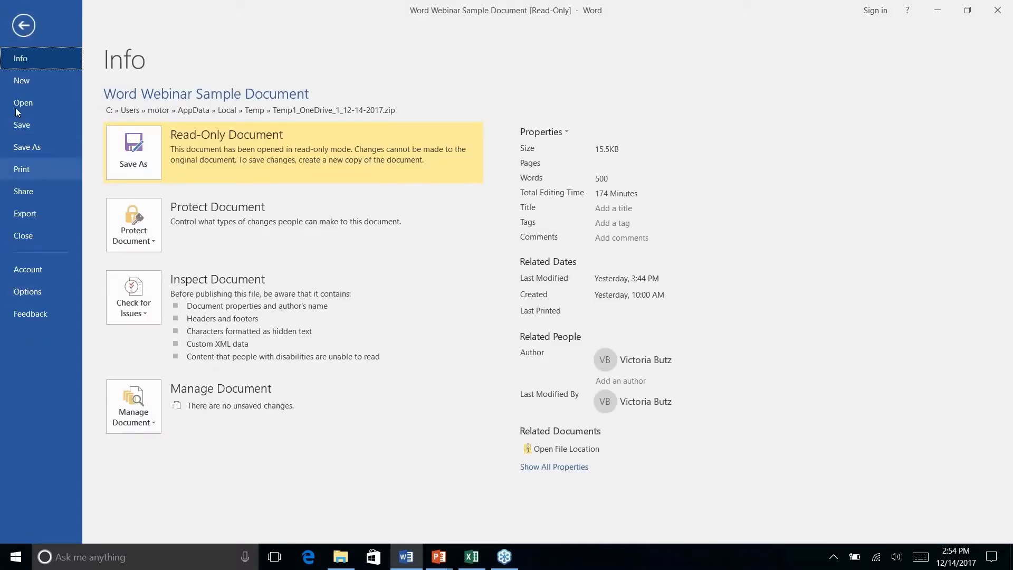
click(21, 28)
click(21, 31)
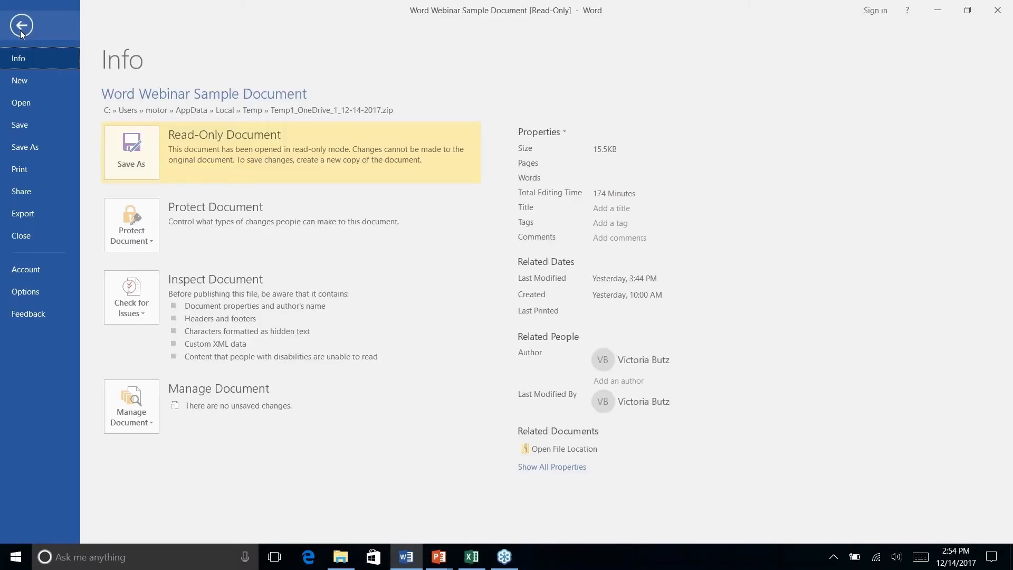
click(24, 126)
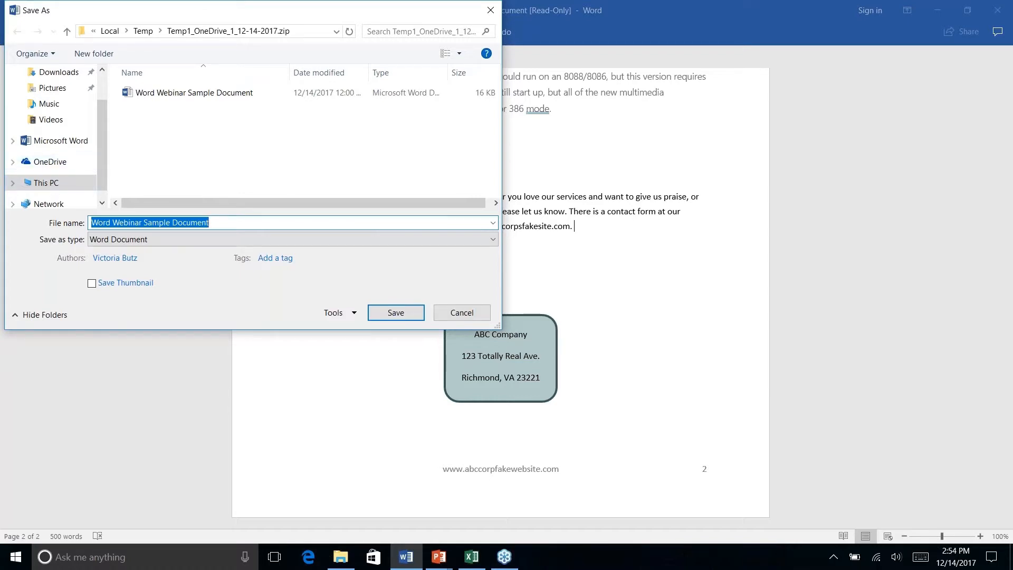
click(462, 312)
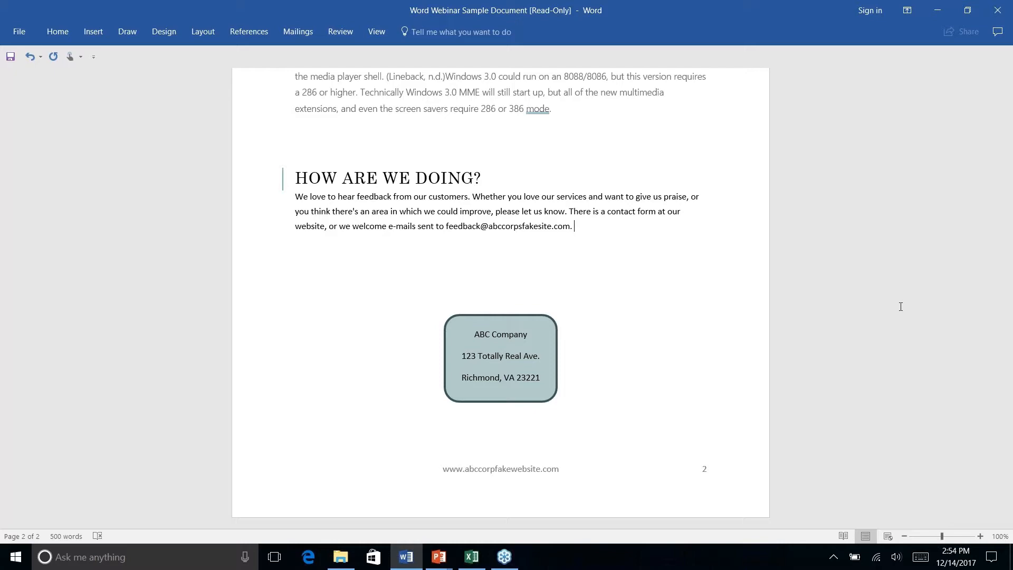
scroll(901, 307, up, 6)
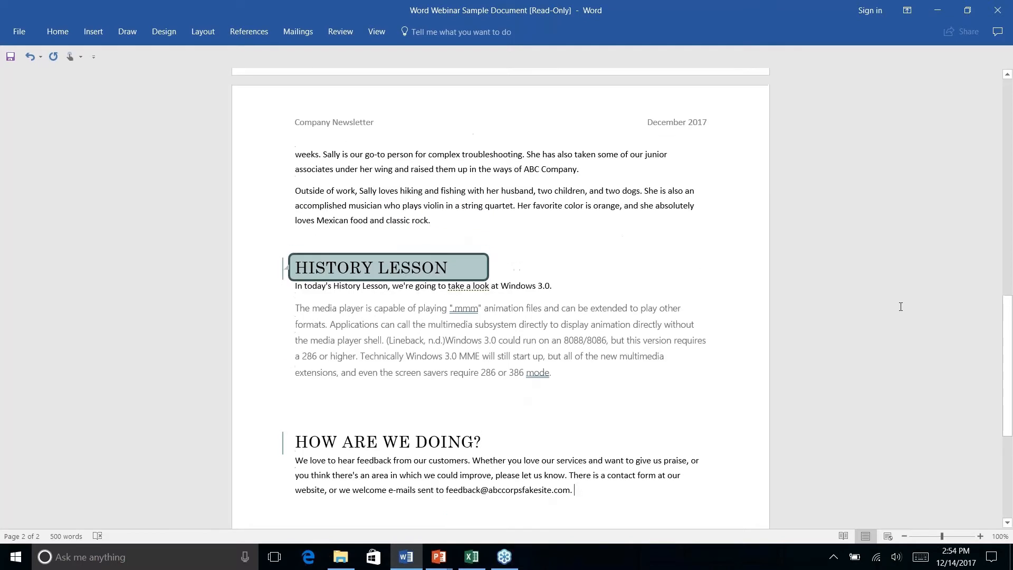
scroll(901, 306, down, 1)
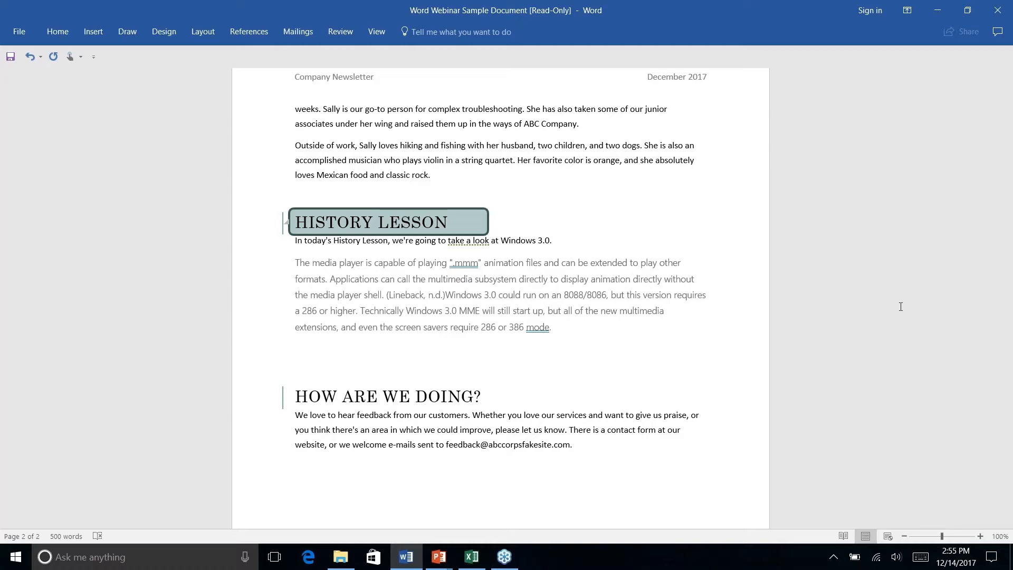
key(alt+Tab)
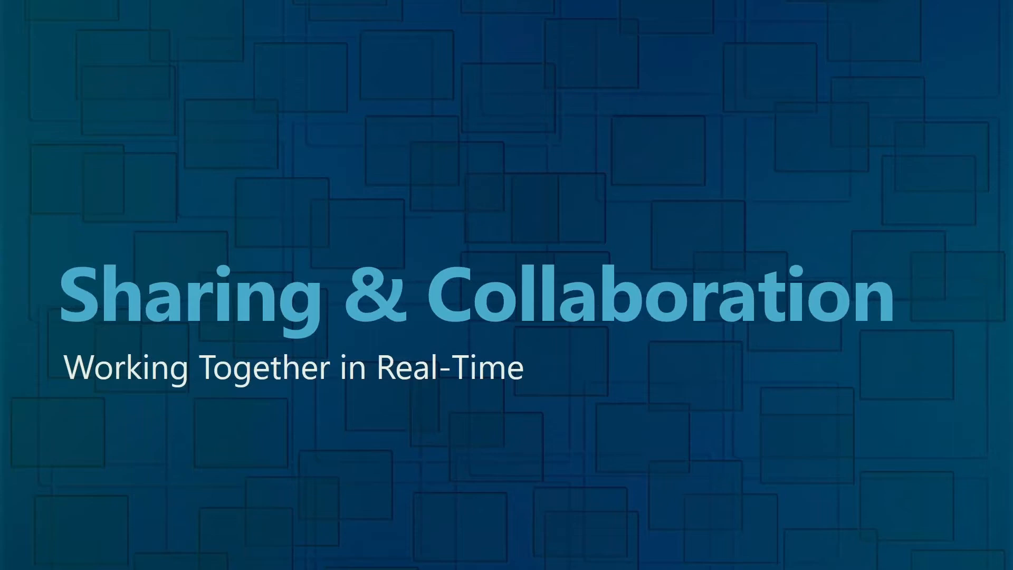
key(Right)
key(alt+Tab)
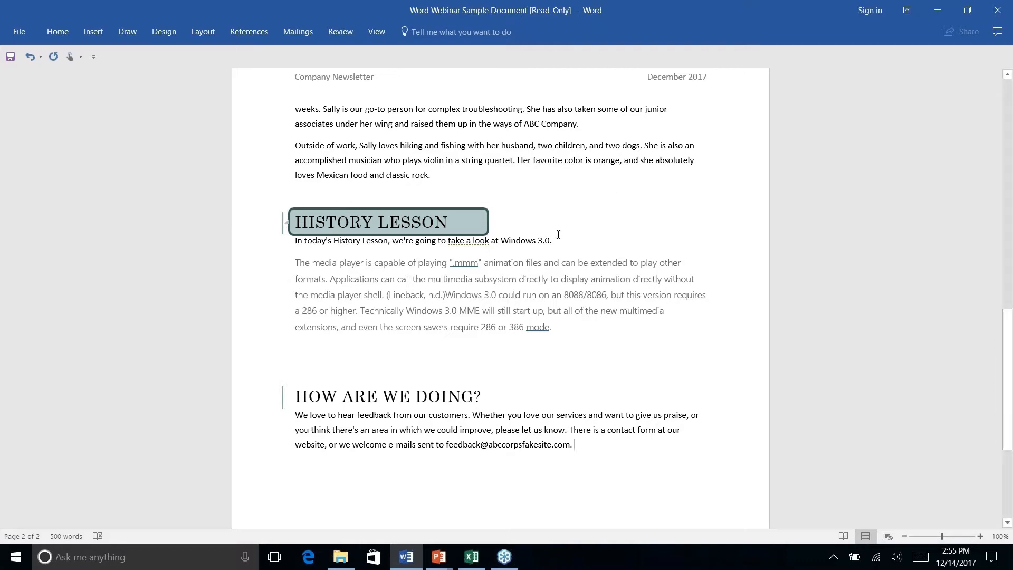
Review the newsletter's first page from the title and contents through to the start of Employee Spotlight
scroll(558, 233, up, 15)
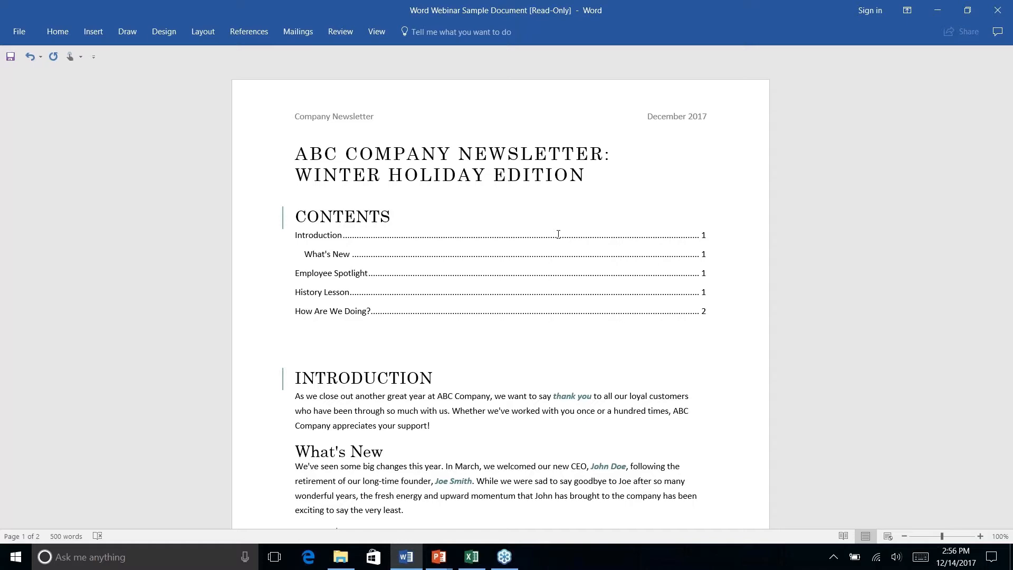
scroll(558, 233, down, 8)
scroll(558, 233, up, 7)
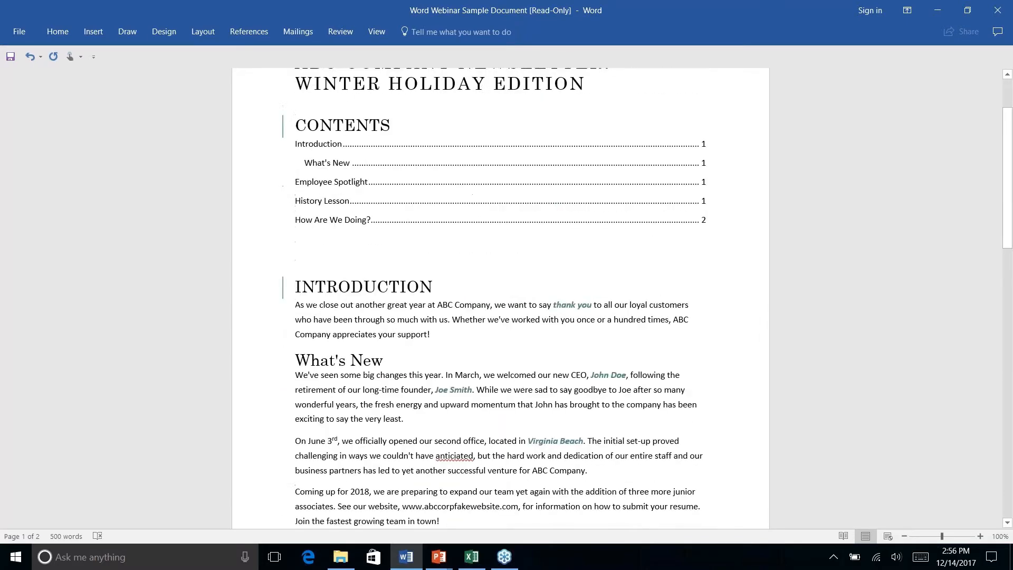
scroll(501, 296, up, 2)
scroll(501, 296, down, 5)
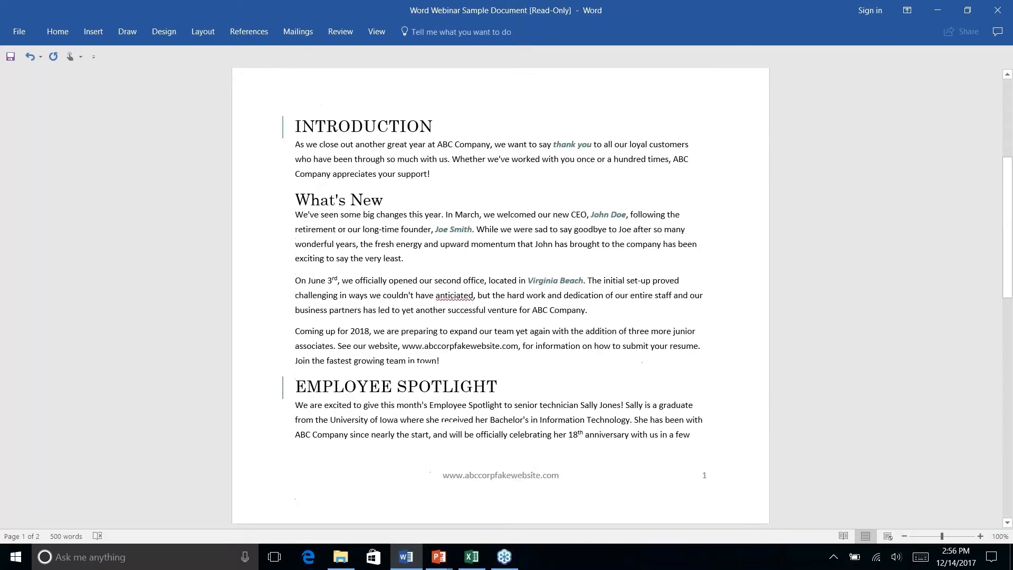
scroll(500, 295, down, 3)
scroll(501, 296, up, 8)
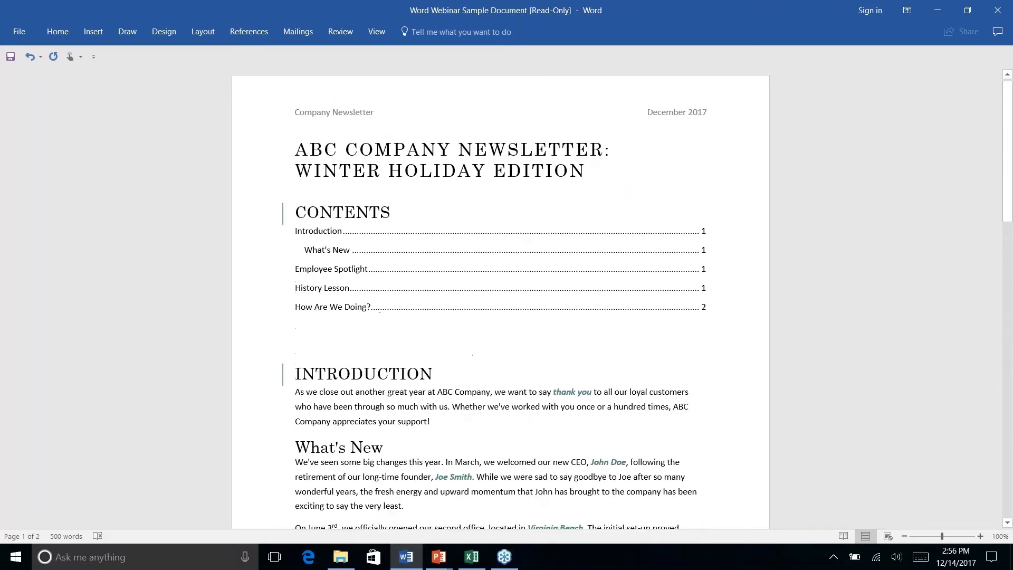
scroll(558, 234, down, 5)
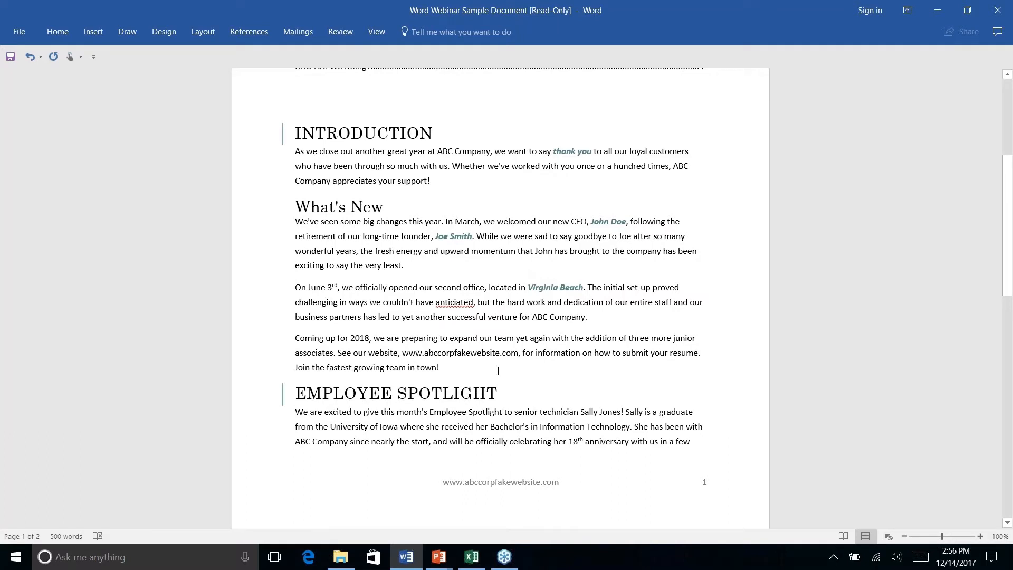
Insert a Next Page section break after "Join the fastest growing team in town!" at the end of What's New
click(463, 367)
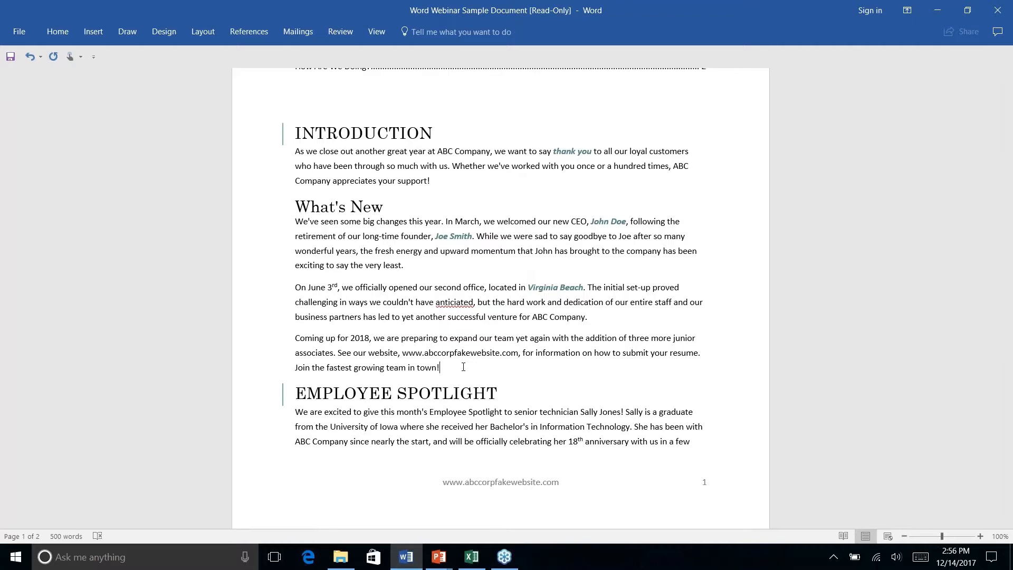
click(94, 33)
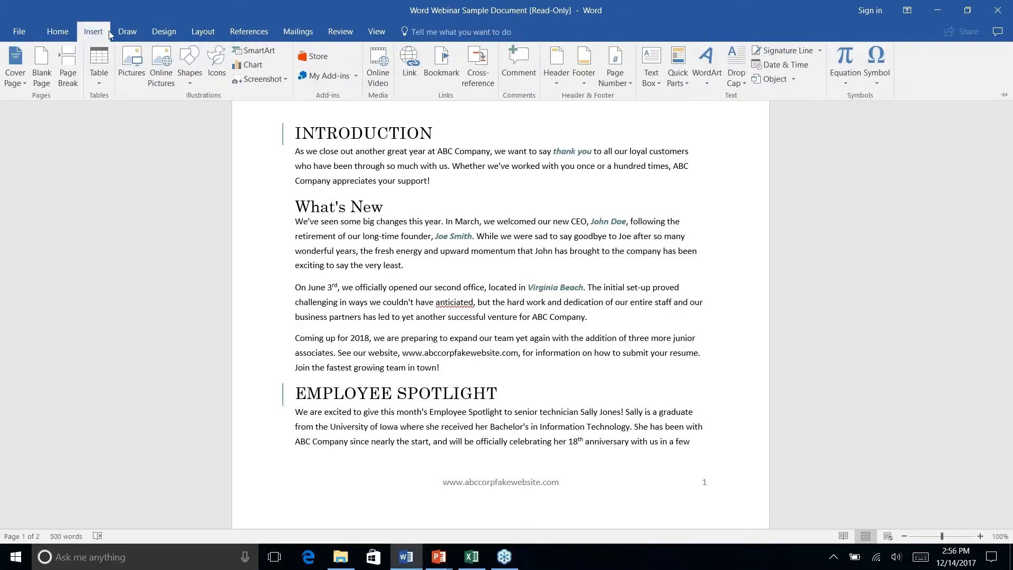
click(127, 32)
click(166, 33)
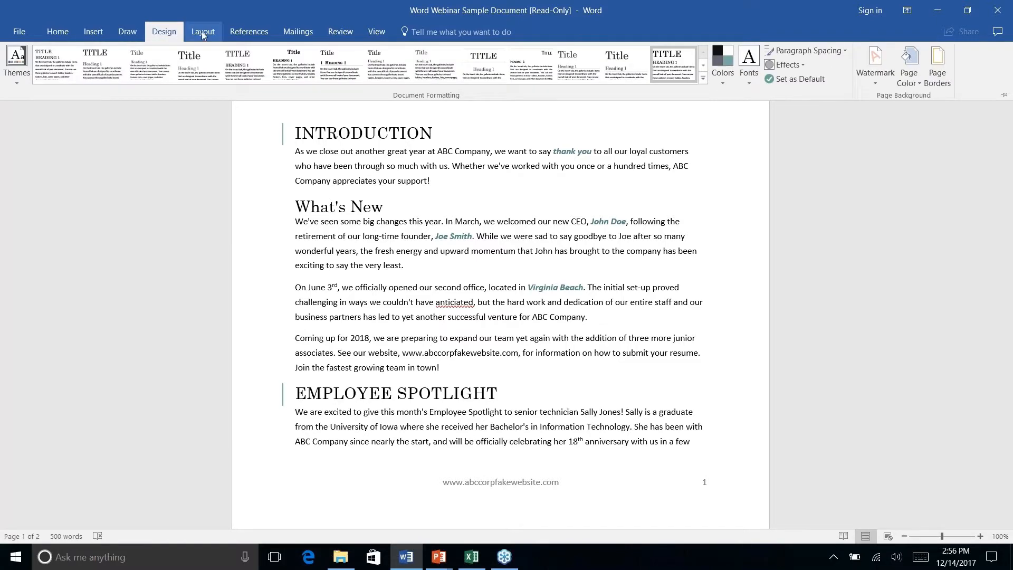
click(204, 34)
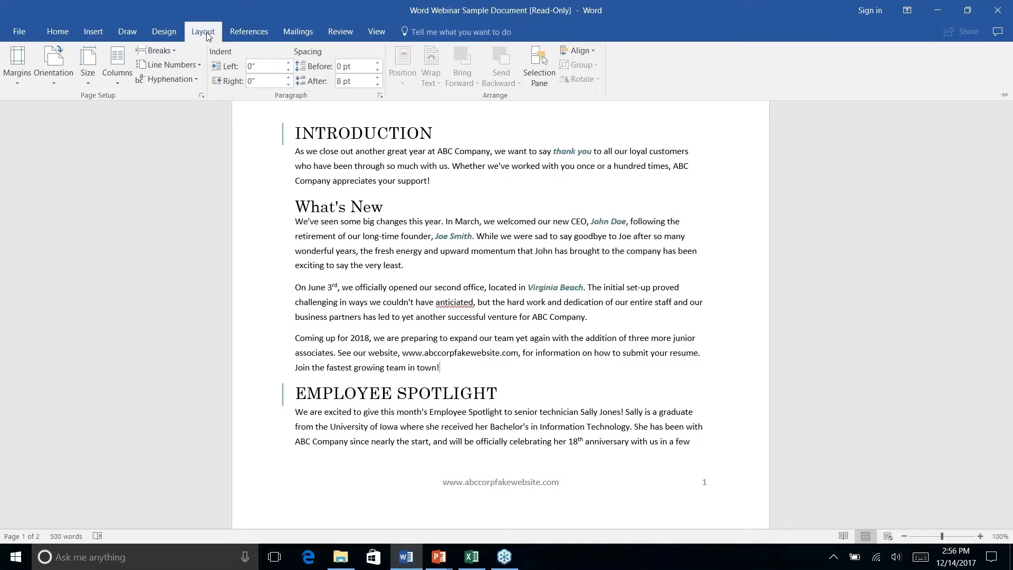
click(443, 368)
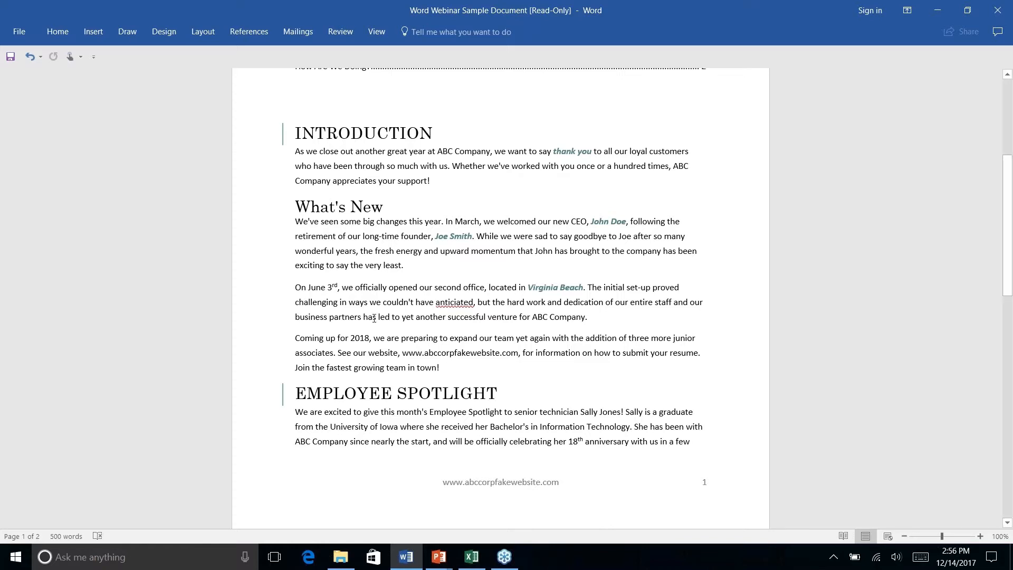
scroll(513, 393, up, 1)
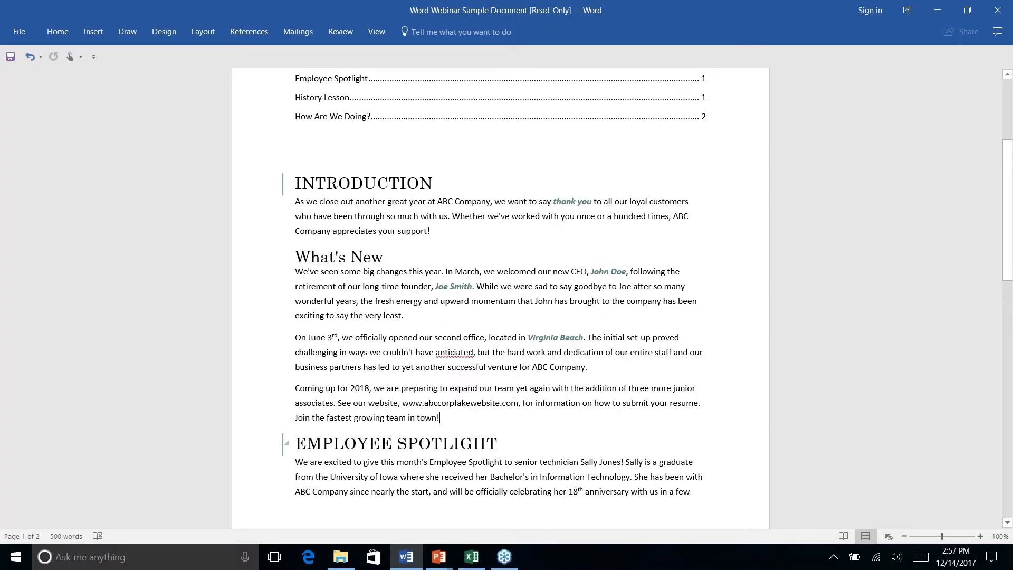
scroll(514, 393, down, 3)
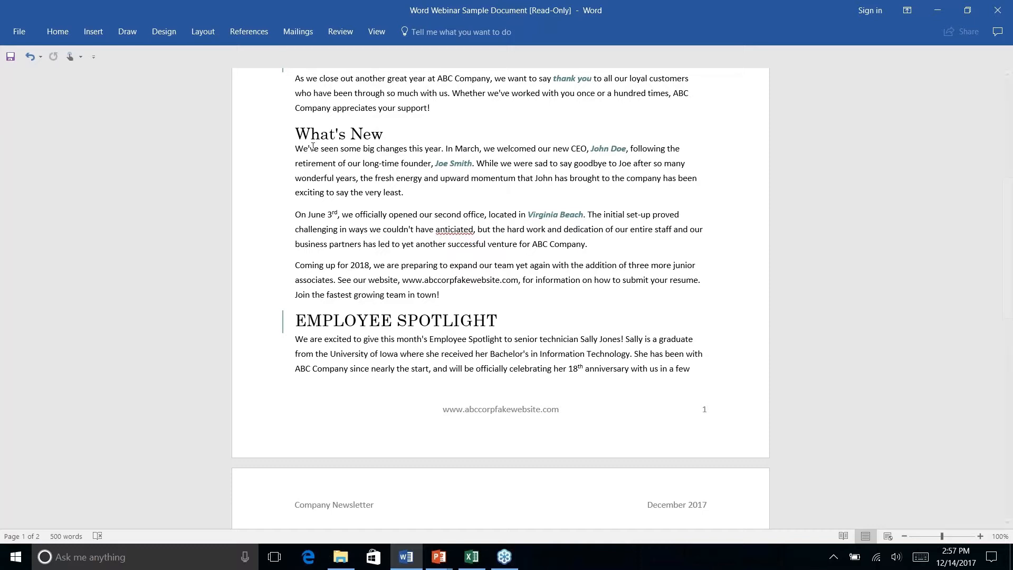
click(211, 34)
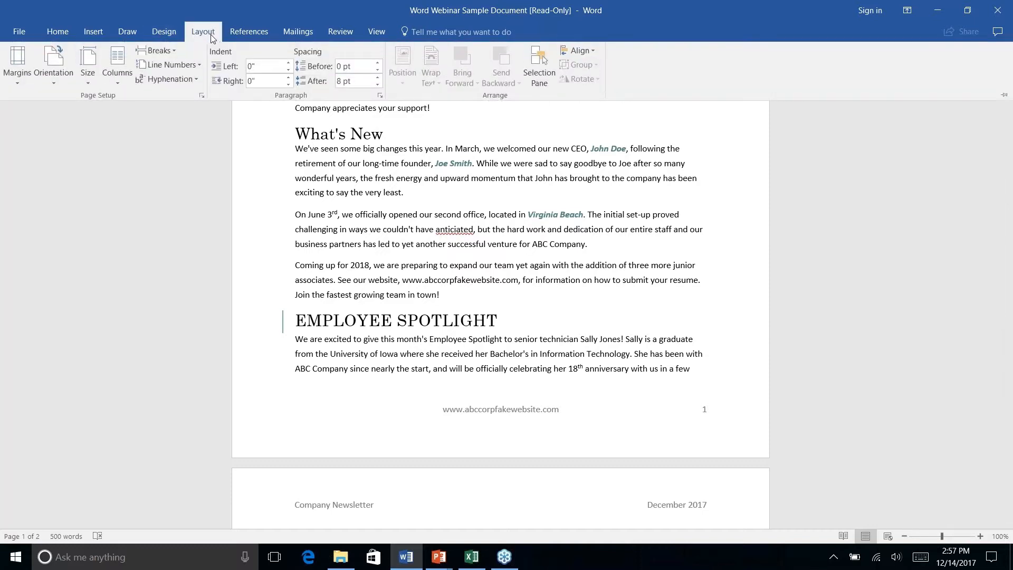
click(173, 50)
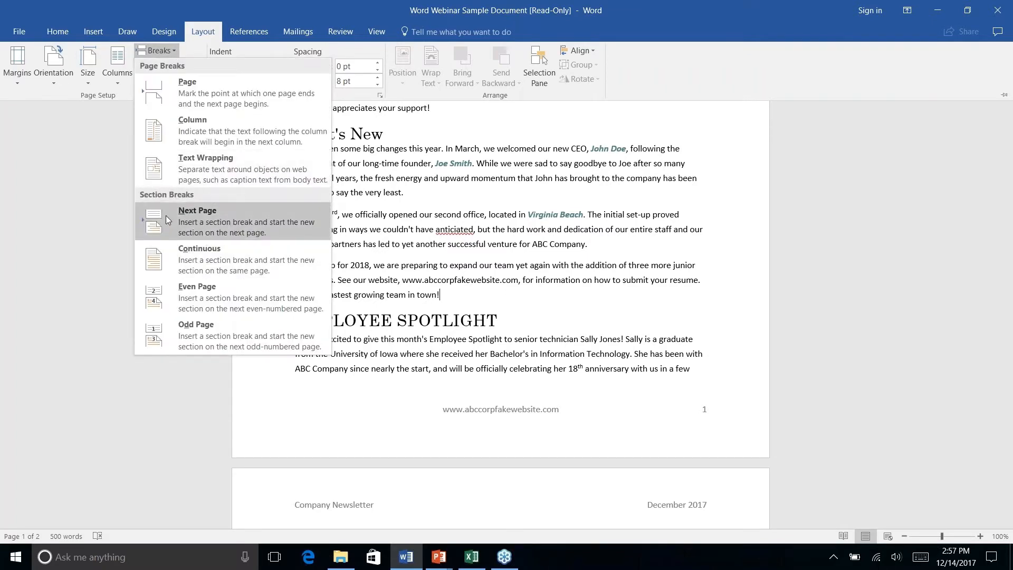
click(207, 221)
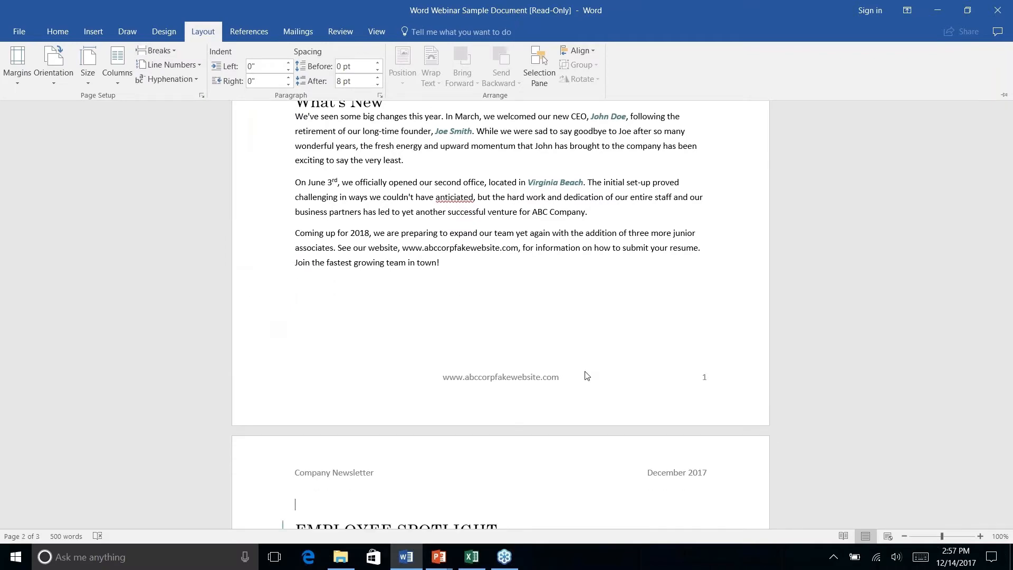
Insert a Continuous section break after the last Employee Spotlight paragraph, ending "loves Mexican food and classic rock."
click(584, 376)
scroll(584, 376, up, 2)
scroll(584, 375, down, 7)
scroll(428, 302, down, 3)
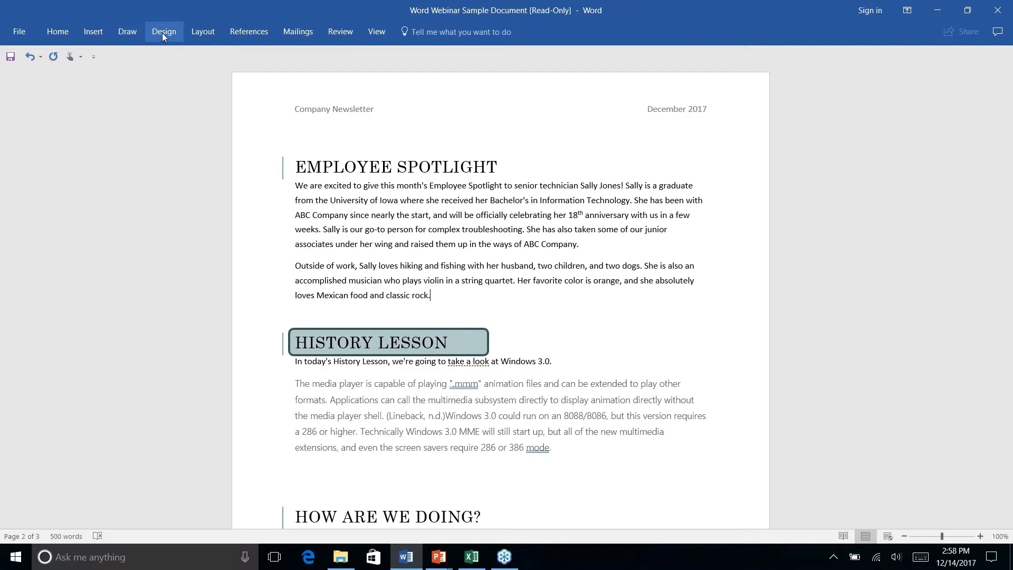
click(199, 34)
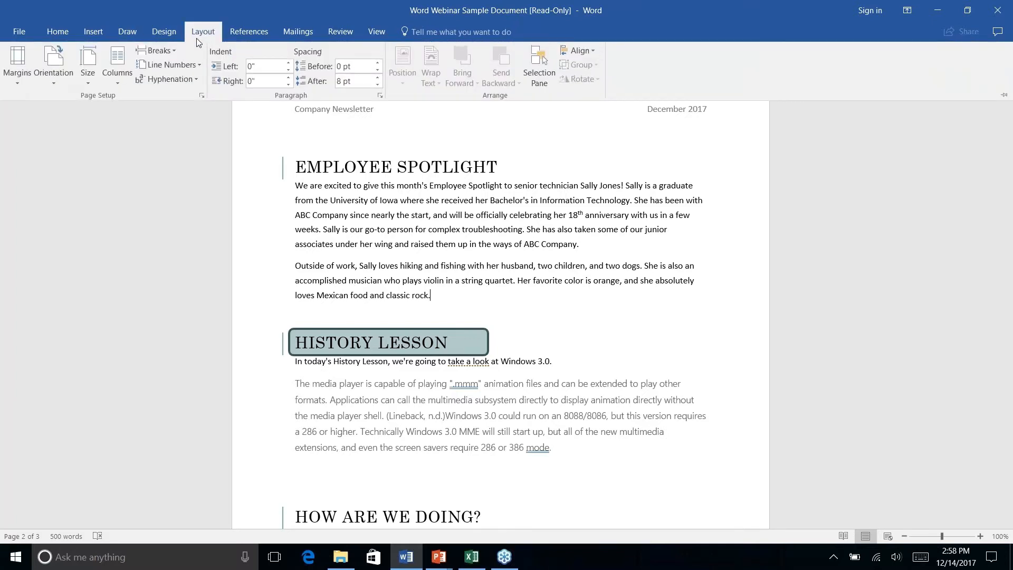
click(174, 50)
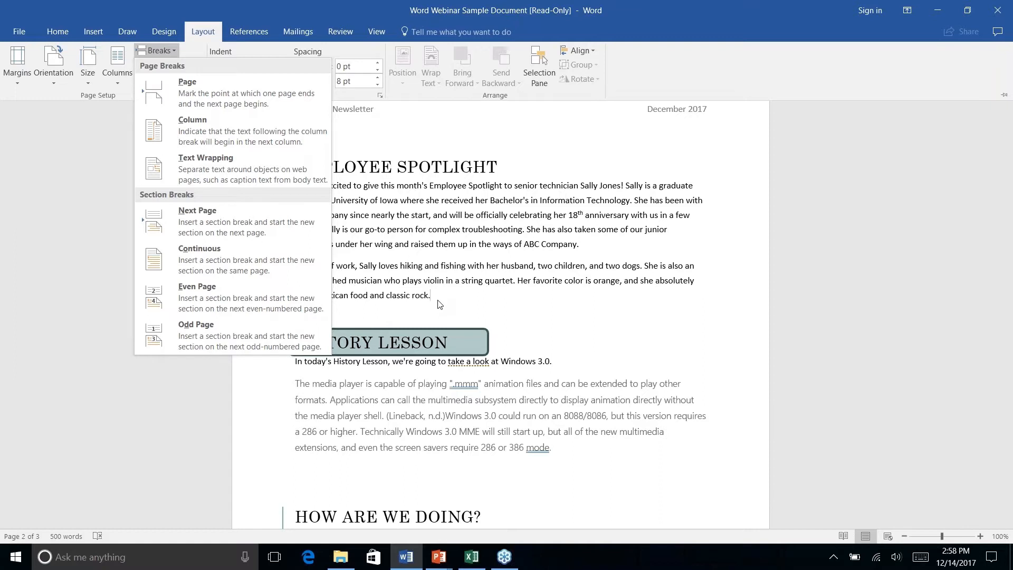
click(211, 261)
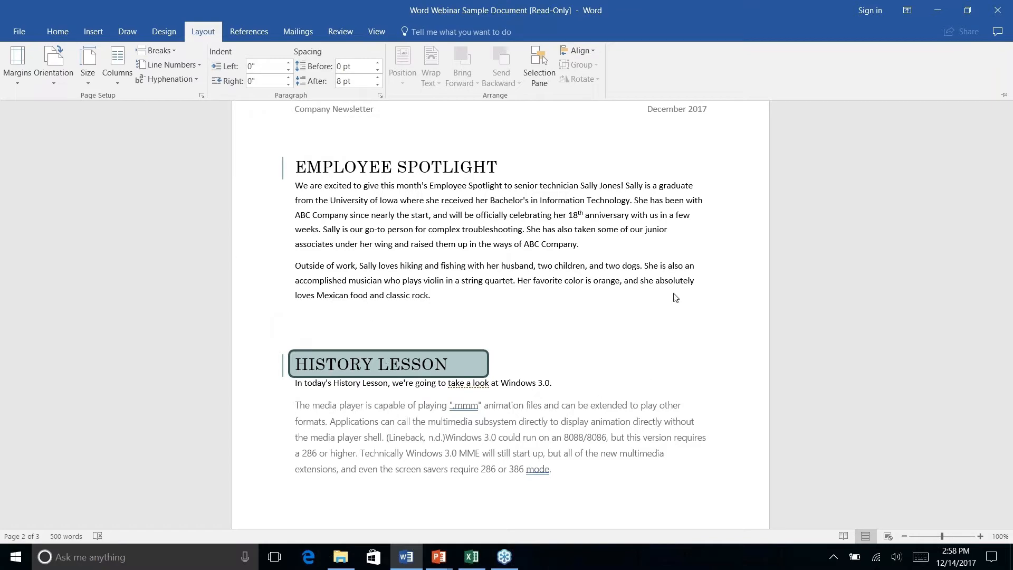
Try a two-column layout on the whole Employee Spotlight section, including its heading, and undo it
scroll(676, 298, down, 3)
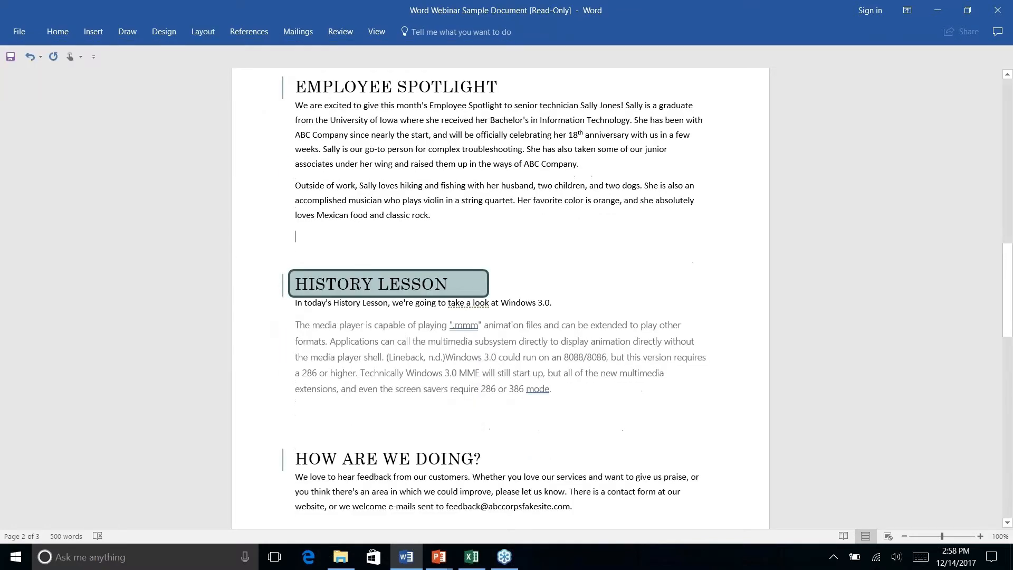
scroll(676, 298, up, 6)
scroll(501, 298, down, 1)
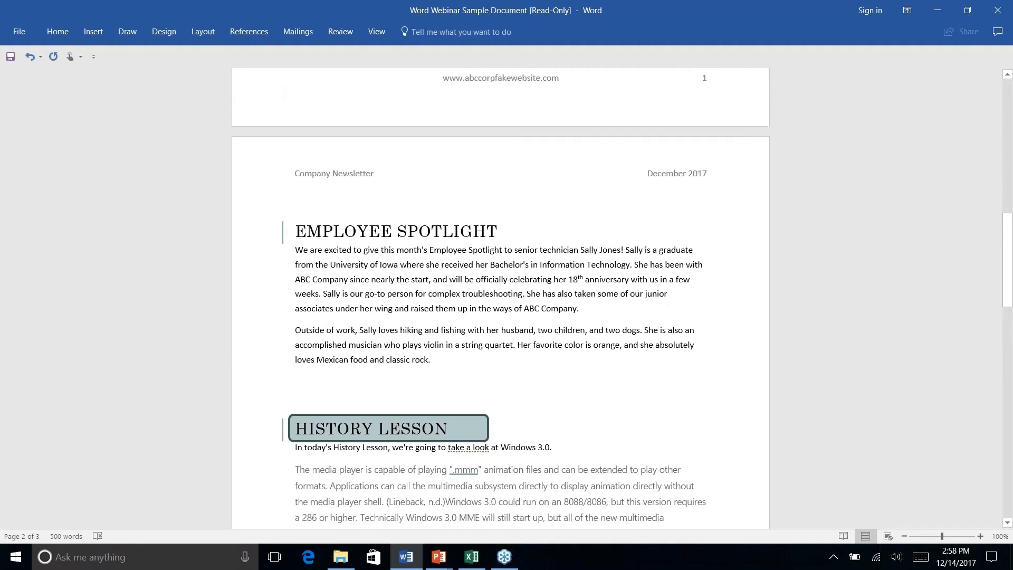
right_click(374, 275)
key(Escape)
click(204, 32)
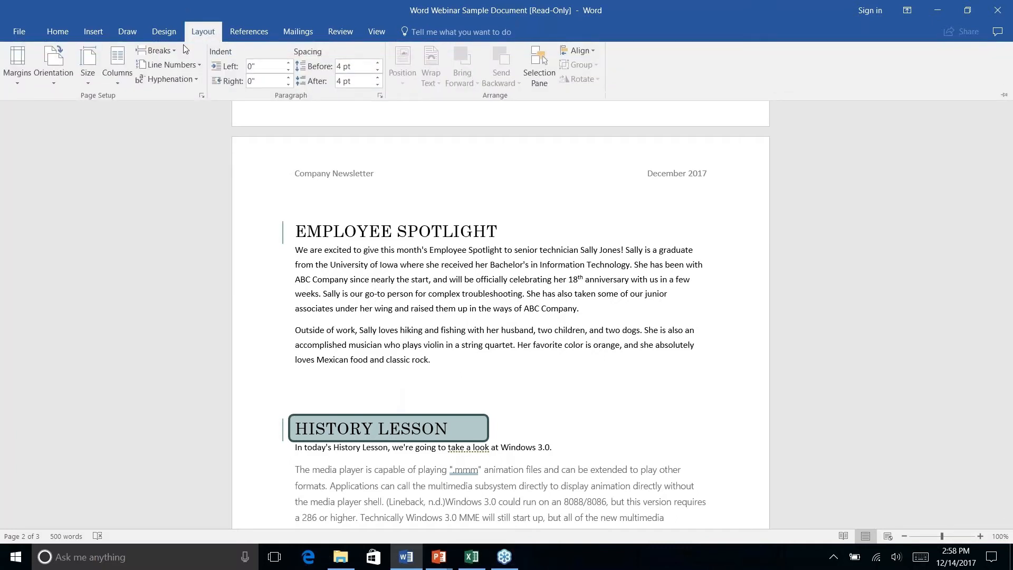
click(116, 84)
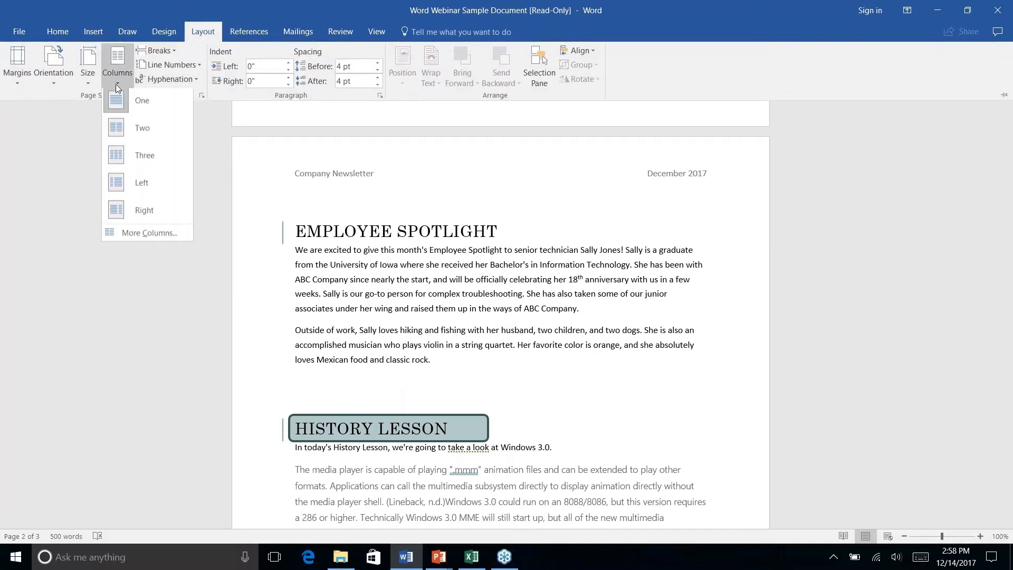
click(136, 133)
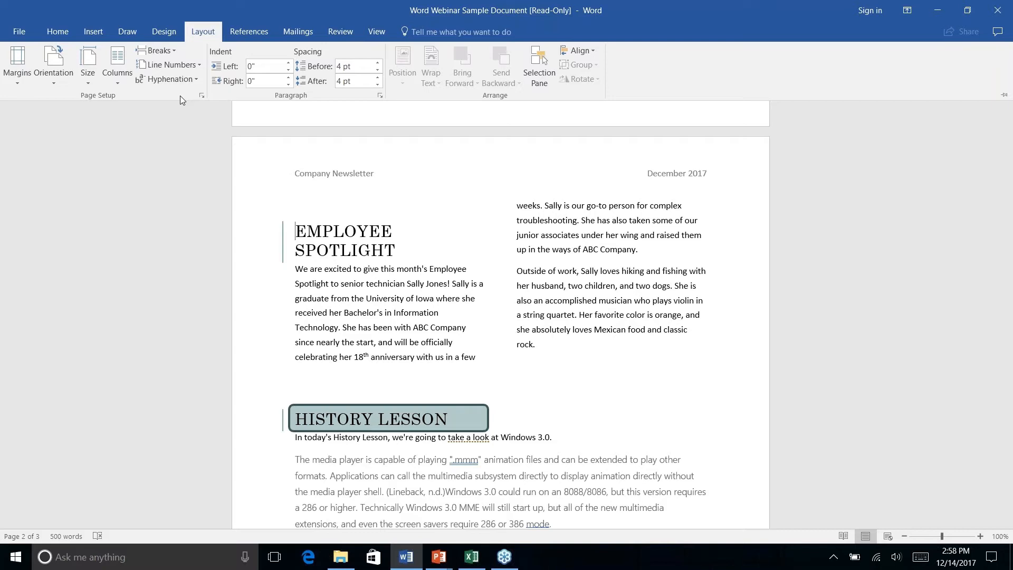
key(ctrl+z)
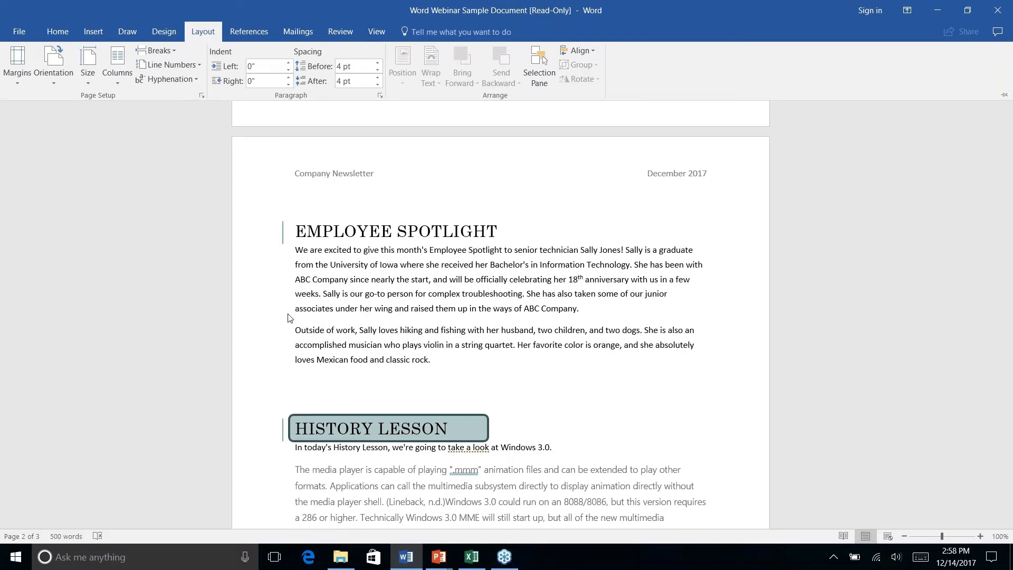
Arrange only the two Employee Spotlight body paragraphs in two columns, leaving the heading out of the selection
click(332, 242)
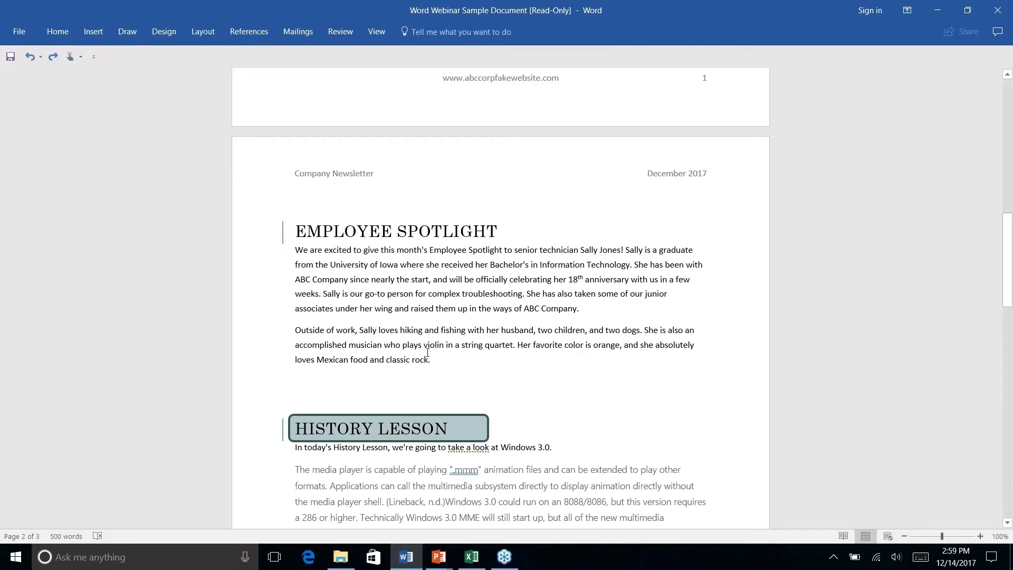
drag(427, 353, 295, 250)
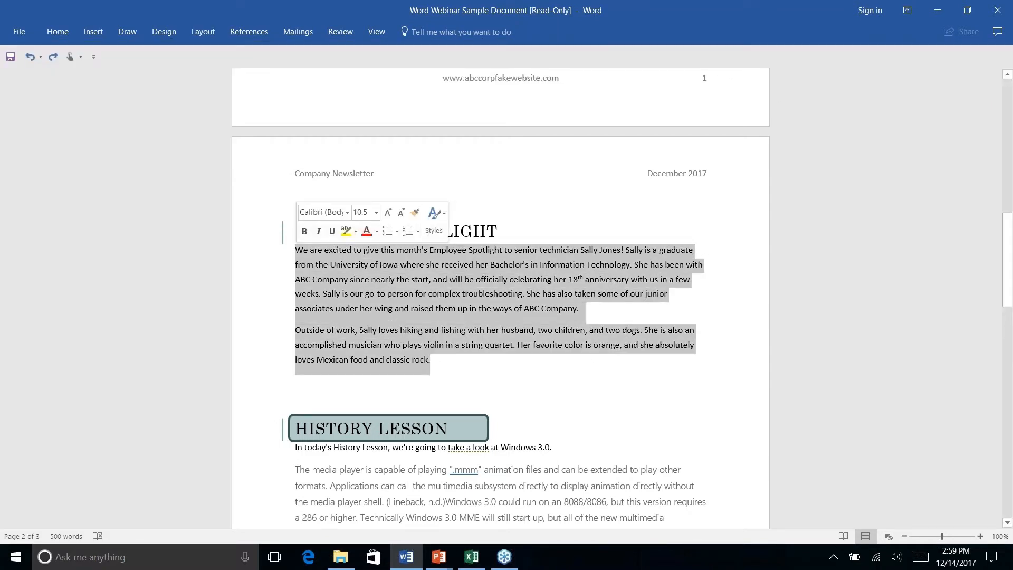
click(203, 32)
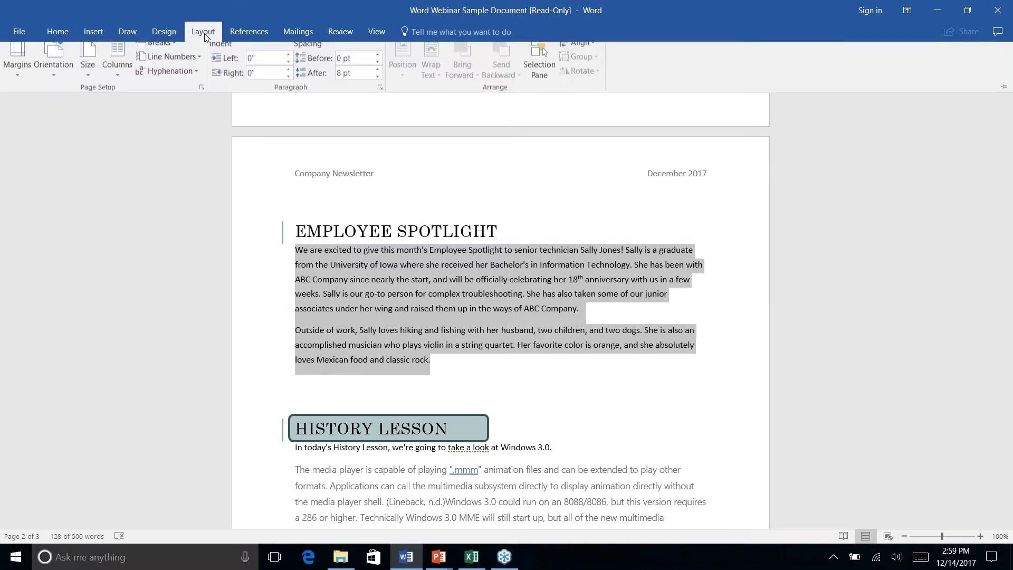
click(120, 83)
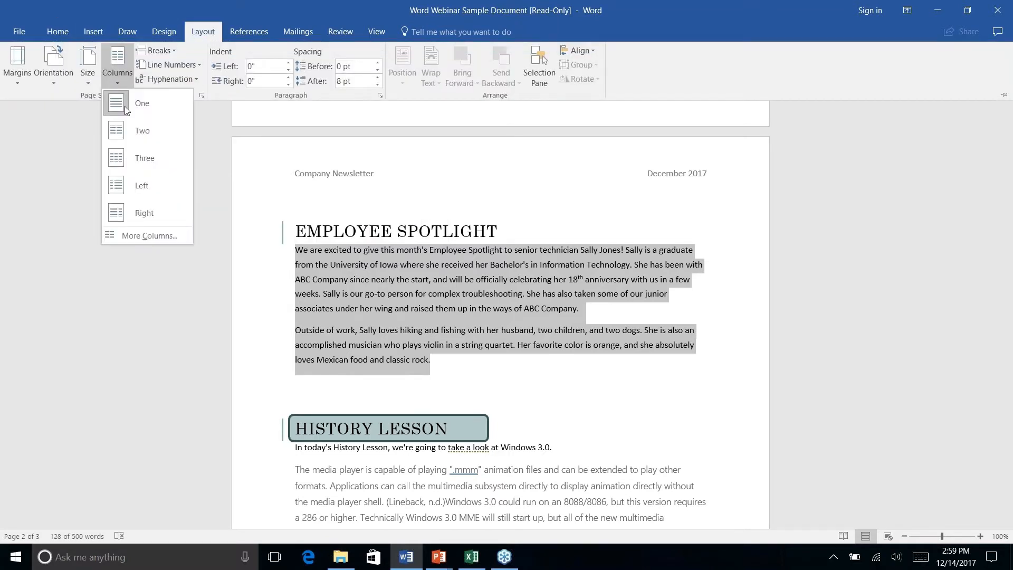
click(135, 131)
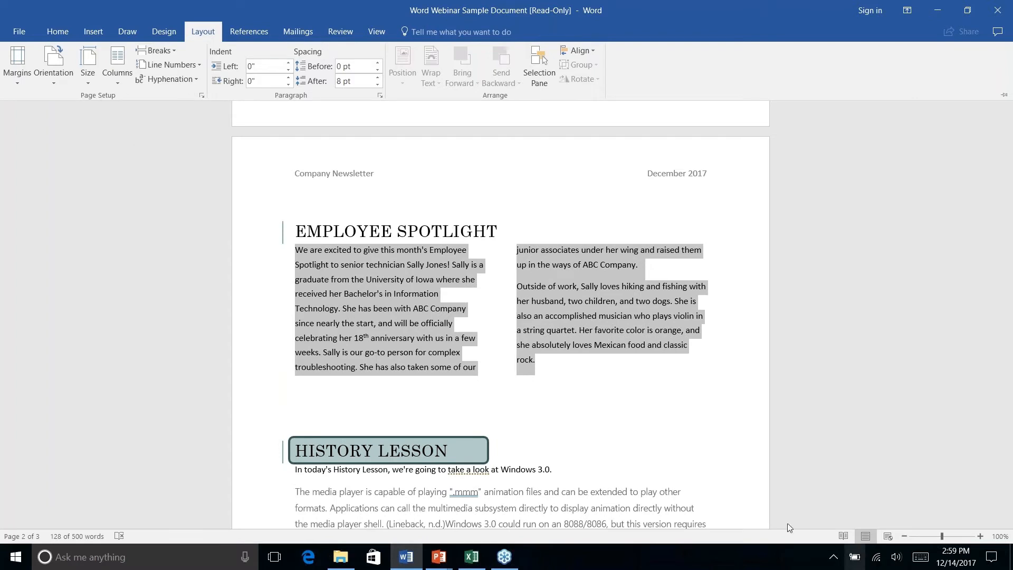
click(536, 366)
click(577, 333)
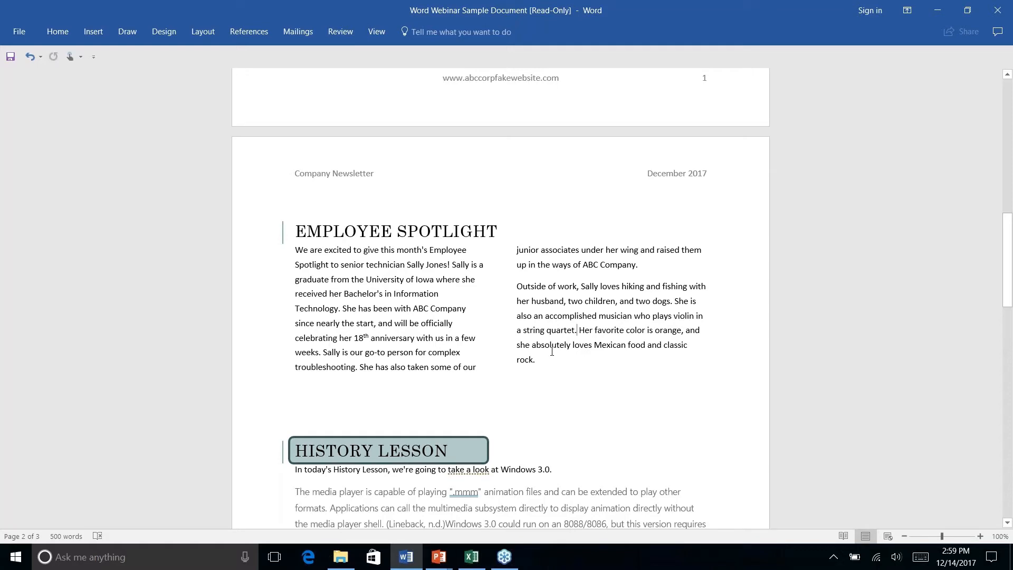
Move the rounded rectangle from the foot of page 2 onto page 3, centred around the ABC Company address lines
scroll(552, 352, down, 9)
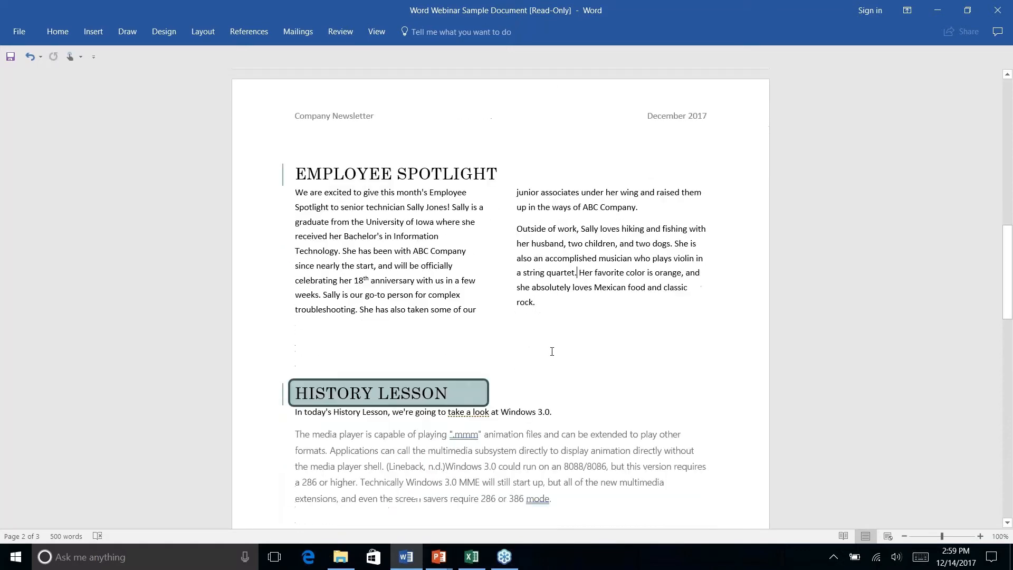
scroll(479, 350, down, 4)
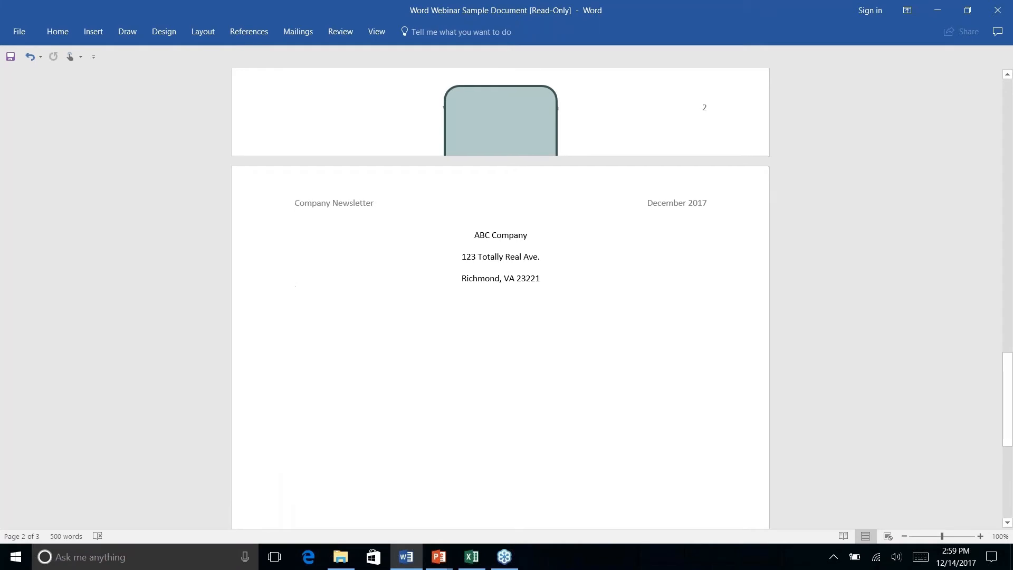
scroll(479, 350, up, 5)
click(478, 348)
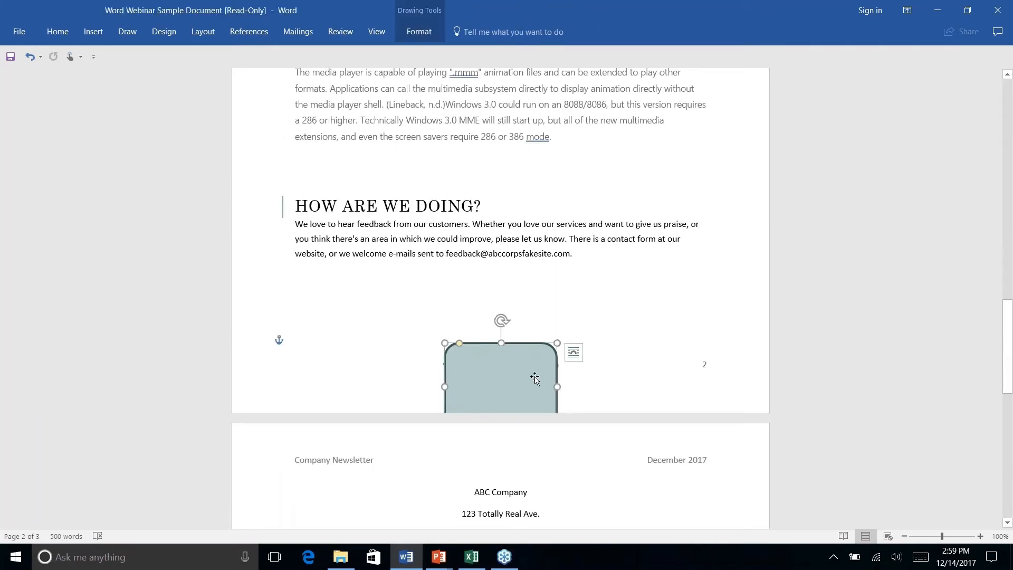
mouse_move(536, 380)
mouse_down()
mouse_move(513, 510)
mouse_move(531, 508)
mouse_up()
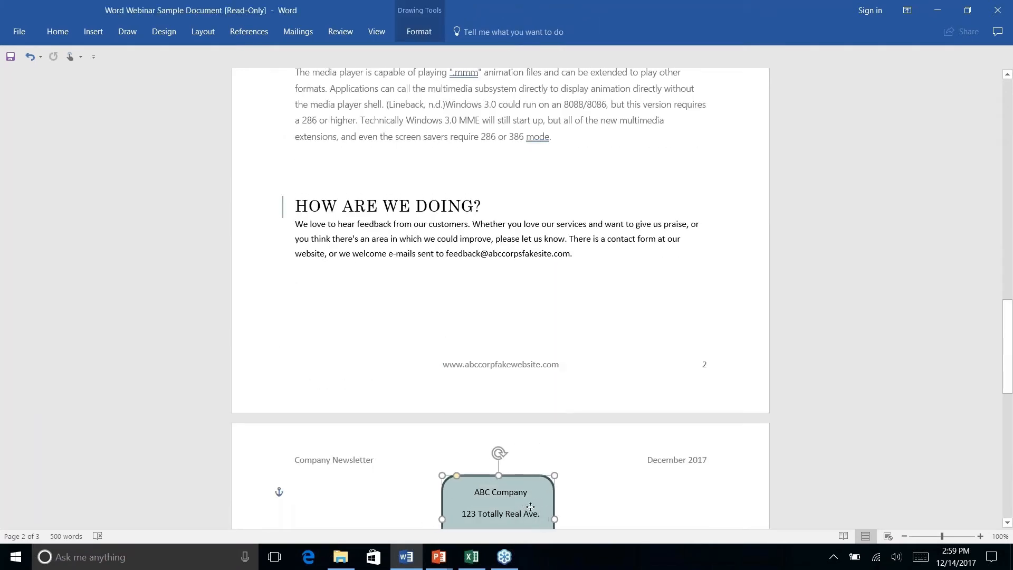
scroll(538, 491, down, 8)
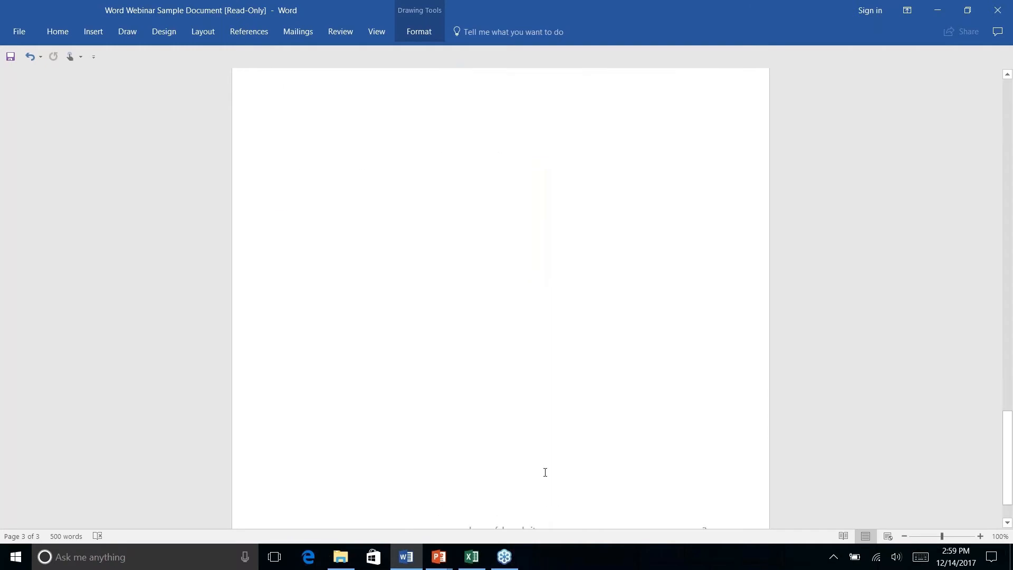
scroll(545, 472, up, 8)
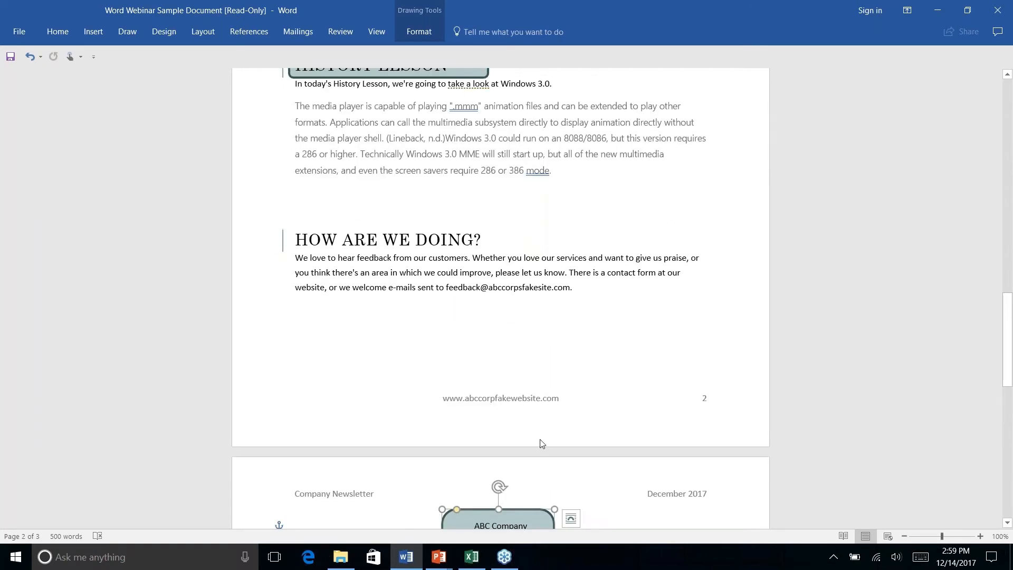
scroll(540, 443, down, 3)
click(612, 367)
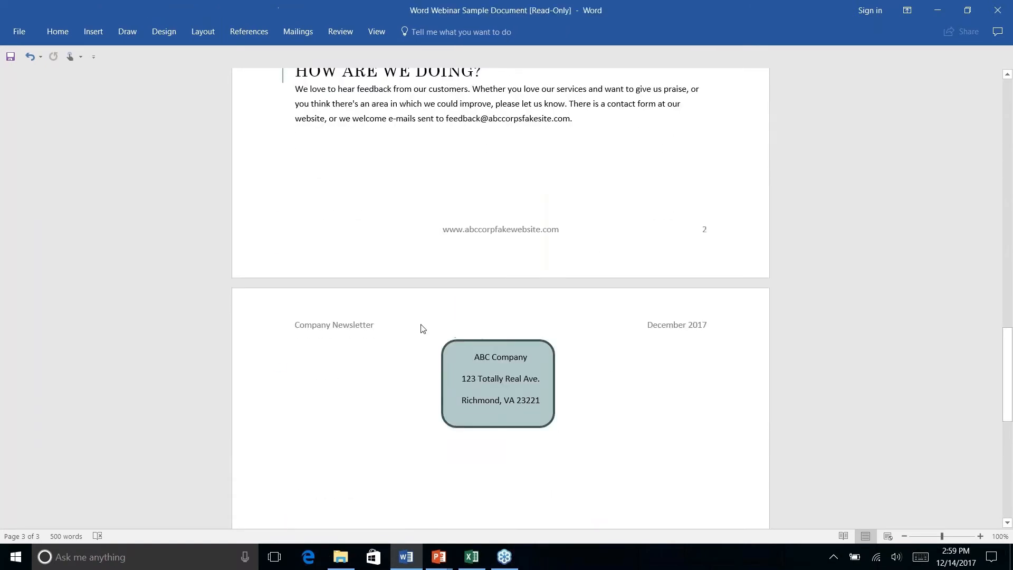
drag(547, 346, 549, 344)
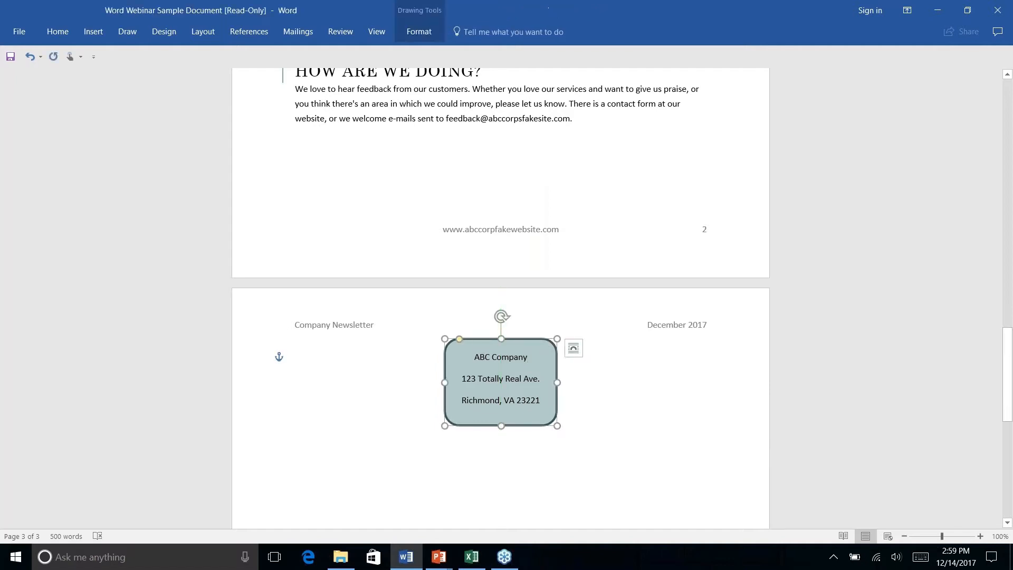
click(442, 333)
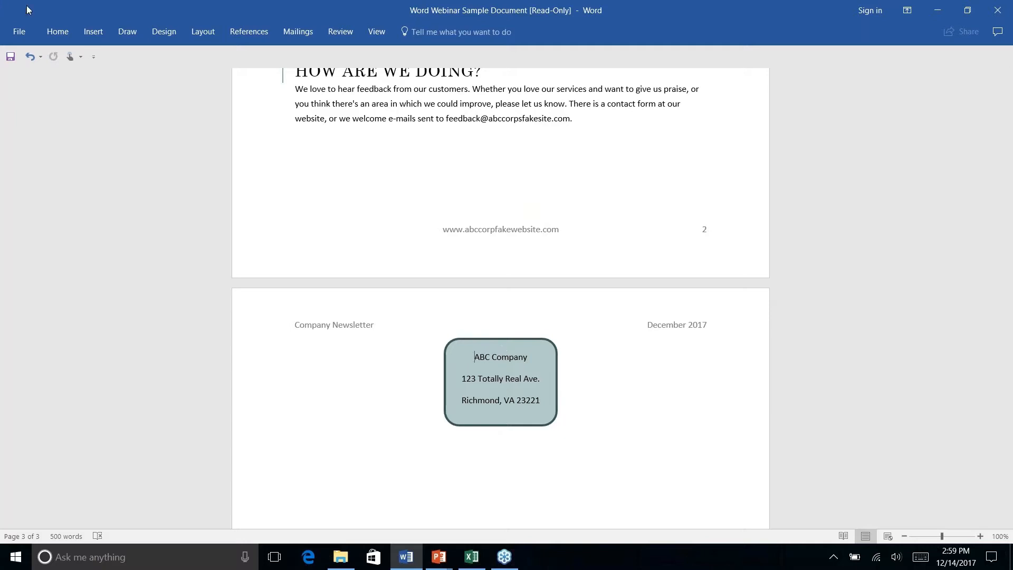
Insert a page break at the end of the How Are We Doing? paragraph
click(592, 125)
click(93, 31)
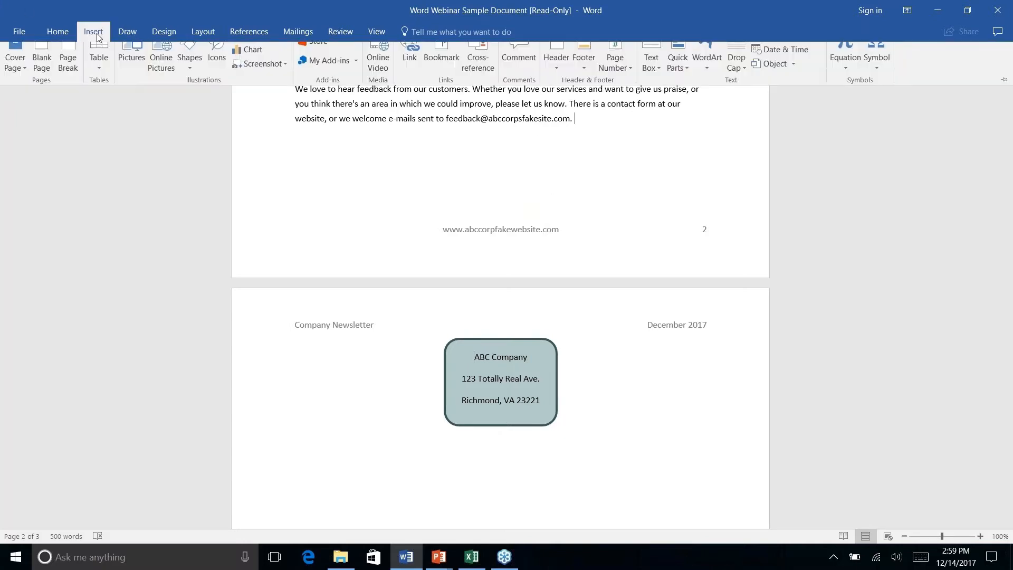
click(210, 33)
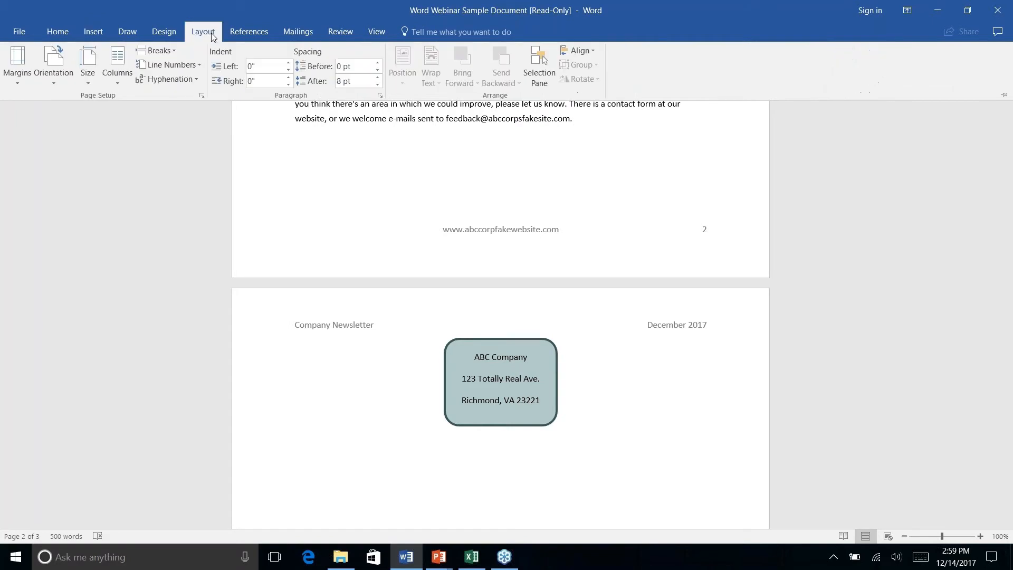
click(175, 51)
click(193, 101)
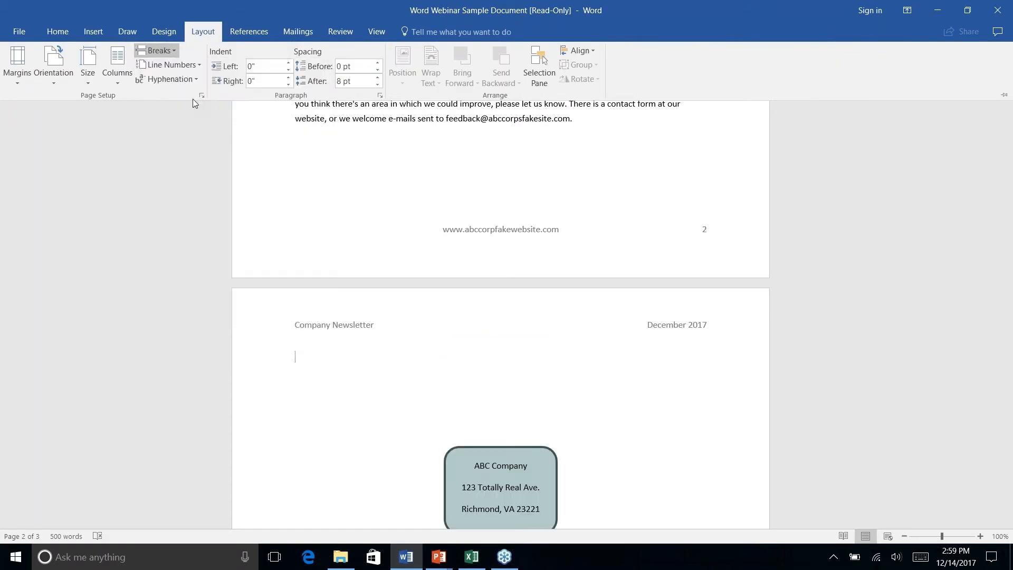
Review the newsletter's page layout from What's New through to the company address page
scroll(625, 394, up, 3)
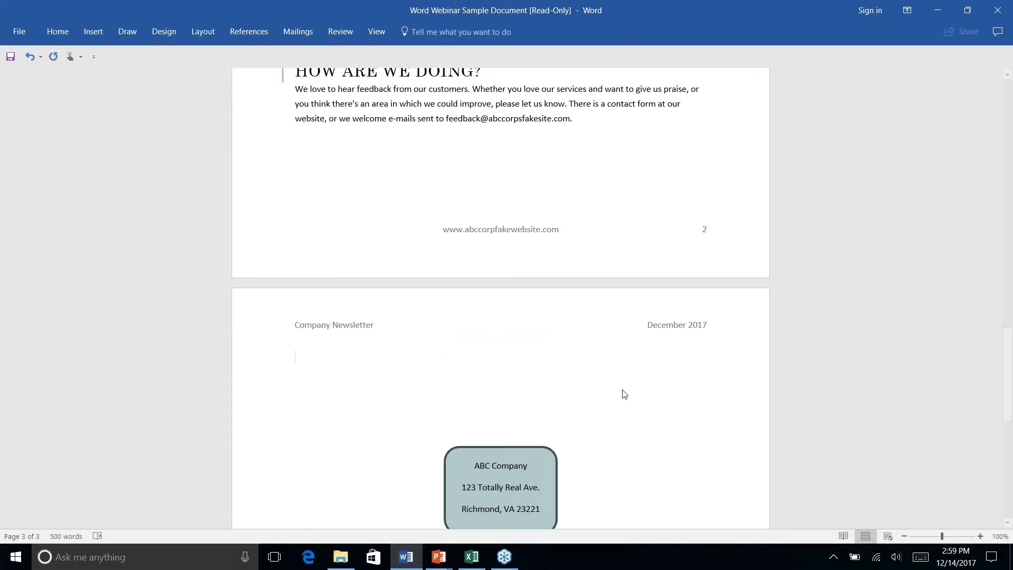
scroll(500, 298, up, 3)
scroll(500, 298, down, 15)
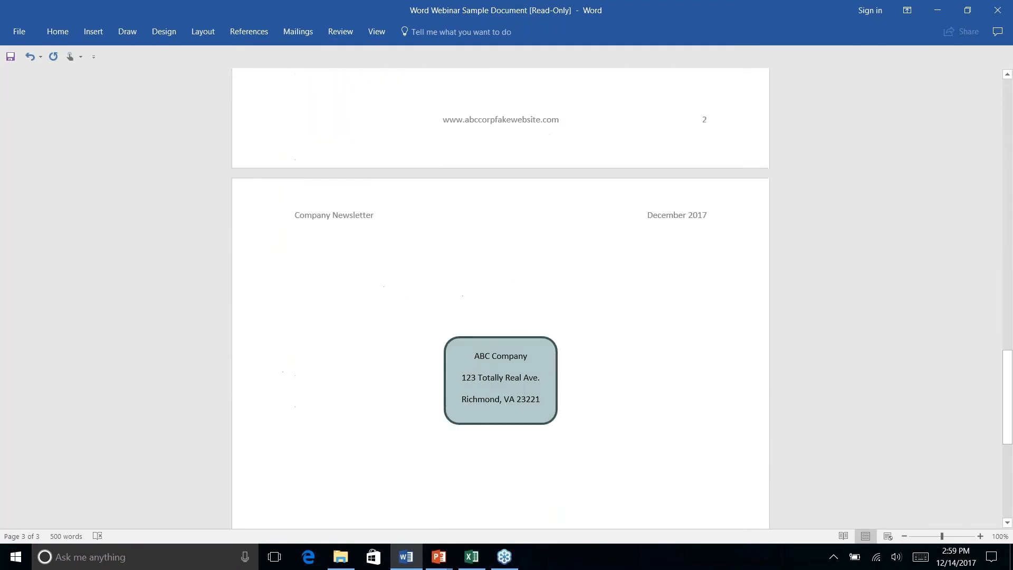
scroll(500, 298, up, 8)
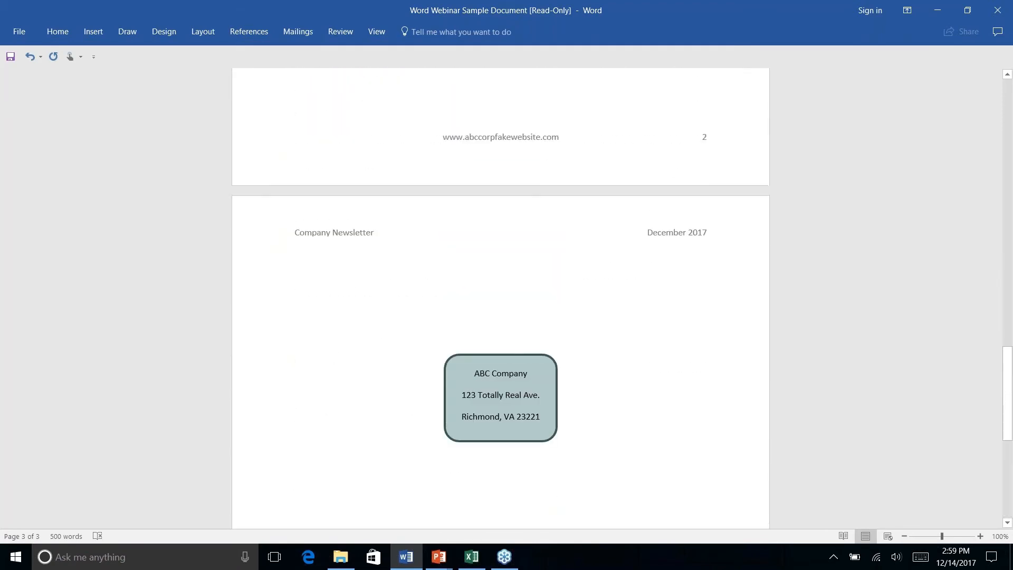
scroll(500, 298, up, 15)
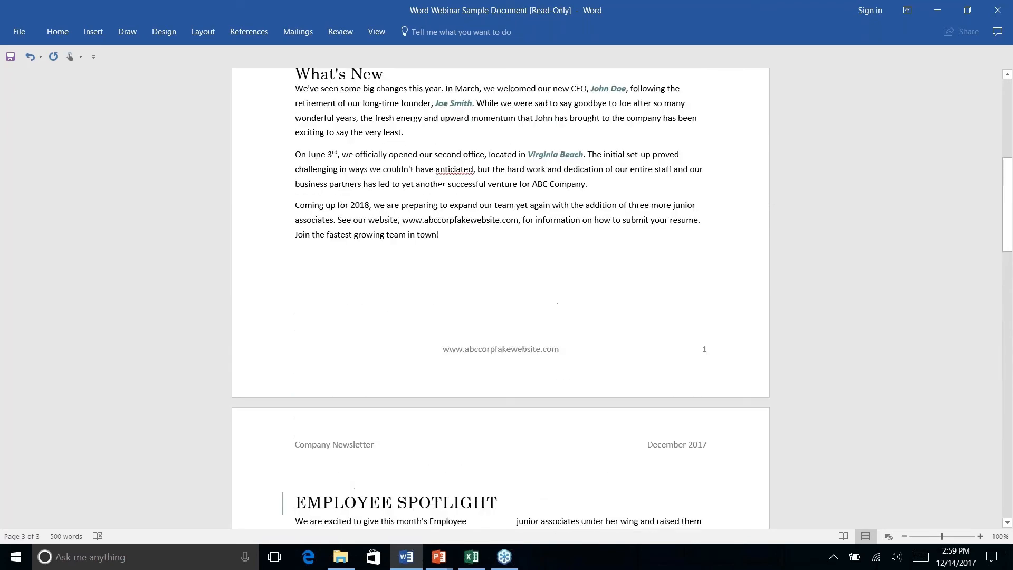
scroll(500, 298, up, 4)
scroll(500, 298, down, 18)
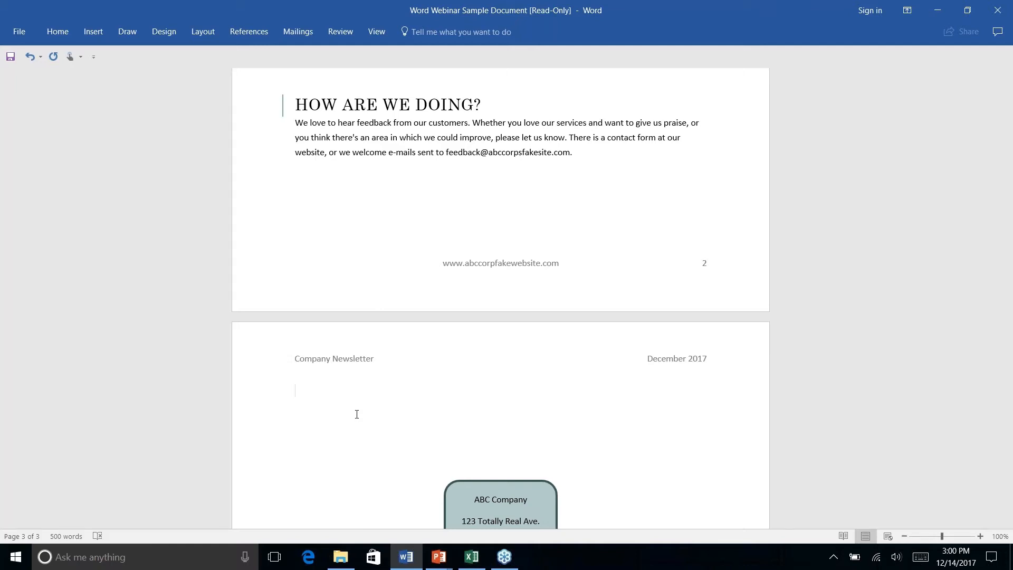
Add "Name:" with an underscore blank at the start of page 3, try filling it with "M Name", and remove the filler and underscores
text(Name: ____________________)
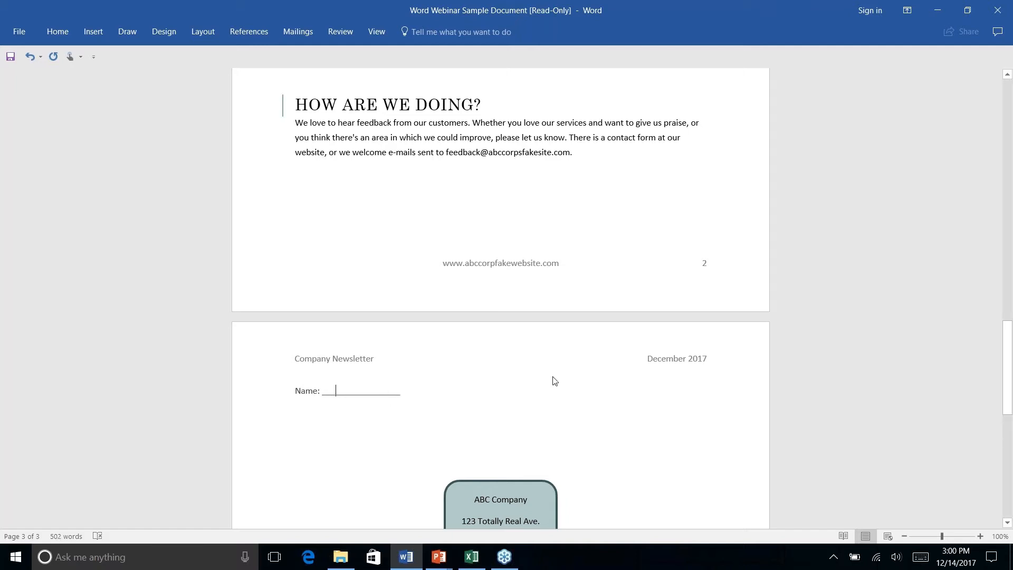
text(M Name)
key(BackSpace)
key(BackSpace)
key(BackSpace)
key(BackSpace)
key(BackSpace)
key(BackSpace)
key(BackSpace)
key(BackSpace)
key(BackSpace)
key(BackSpace)
key(BackSpace)
key(BackSpace)
key(BackSpace)
key(BackSpace)
key(BackSpace)
key(BackSpace)
key(BackSpace)
key(BackSpace)
key(BackSpace)
key(BackSpace)
key(BackSpace)
key(BackSpace)
key(BackSpace)
key(BackSpace)
key(BackSpace)
key(BackSpace)
key(BackSpace)
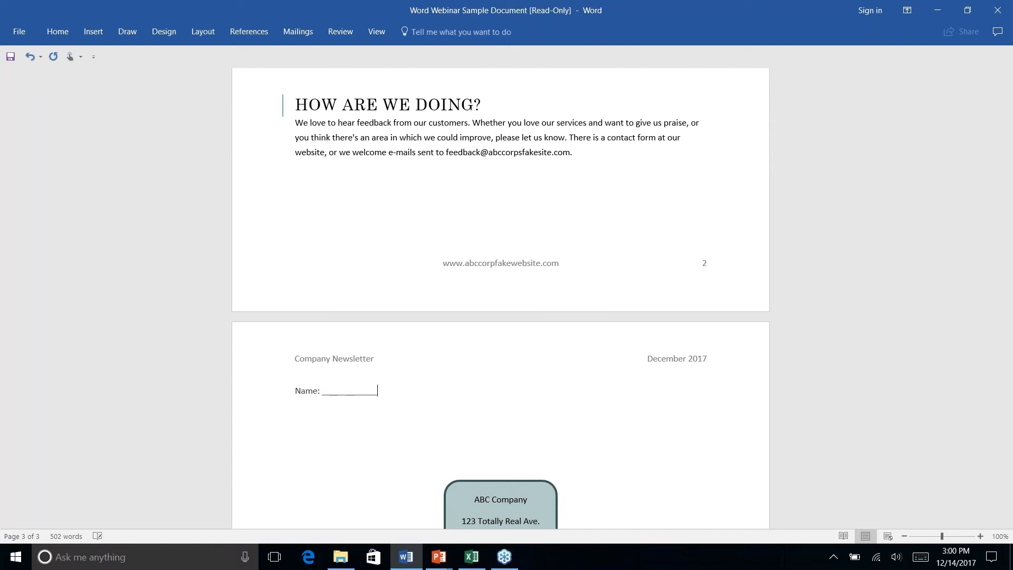
Create a full-width border line under "Name:" with AutoFormat and enter "My Names" above it
text(---)
key(Return)
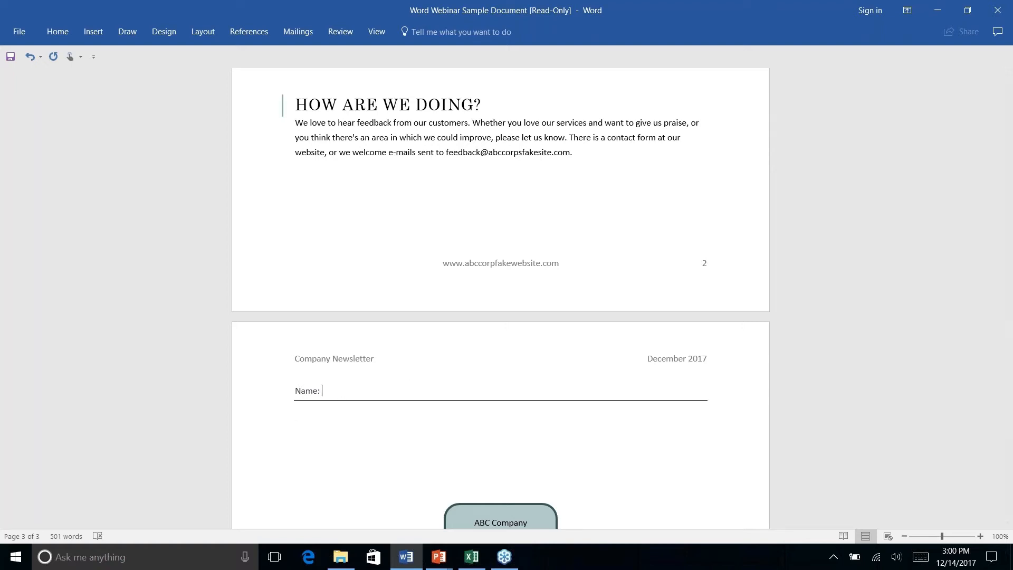
text(M)
key(BackSpace)
text(My Names)
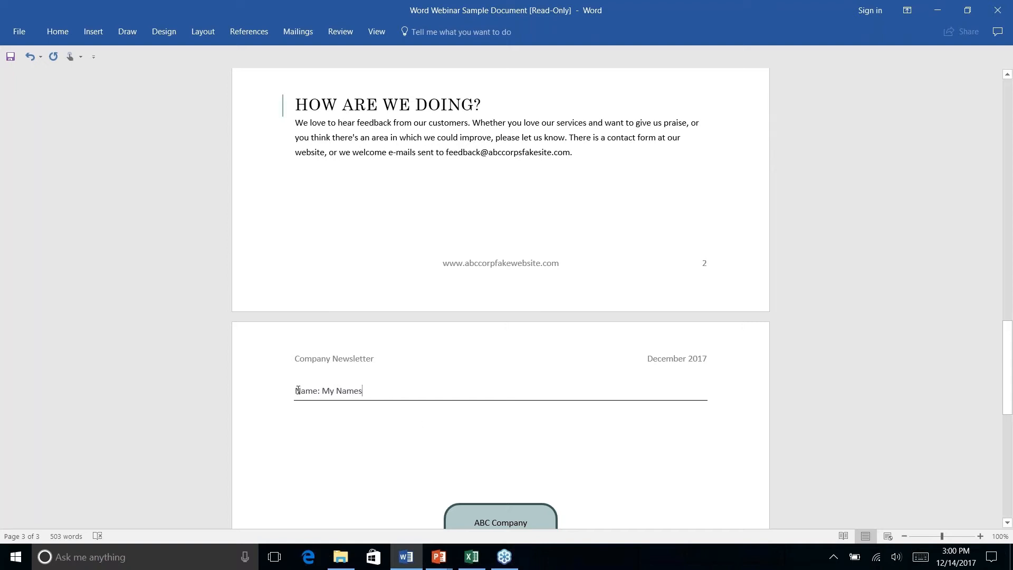
Delete the "Name: My Names" line together with its border from page 3
drag(297, 390, 358, 414)
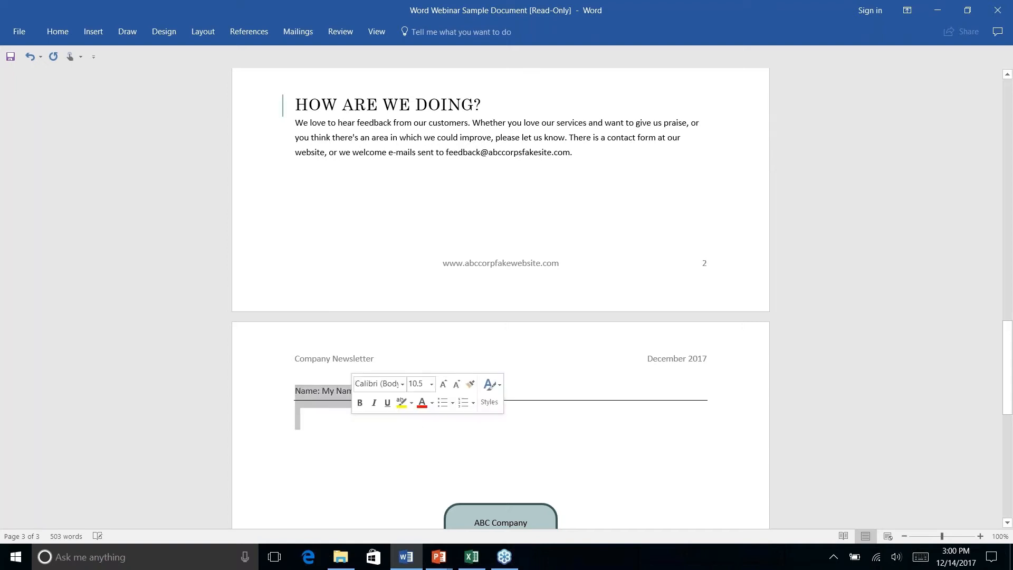
key(Delete)
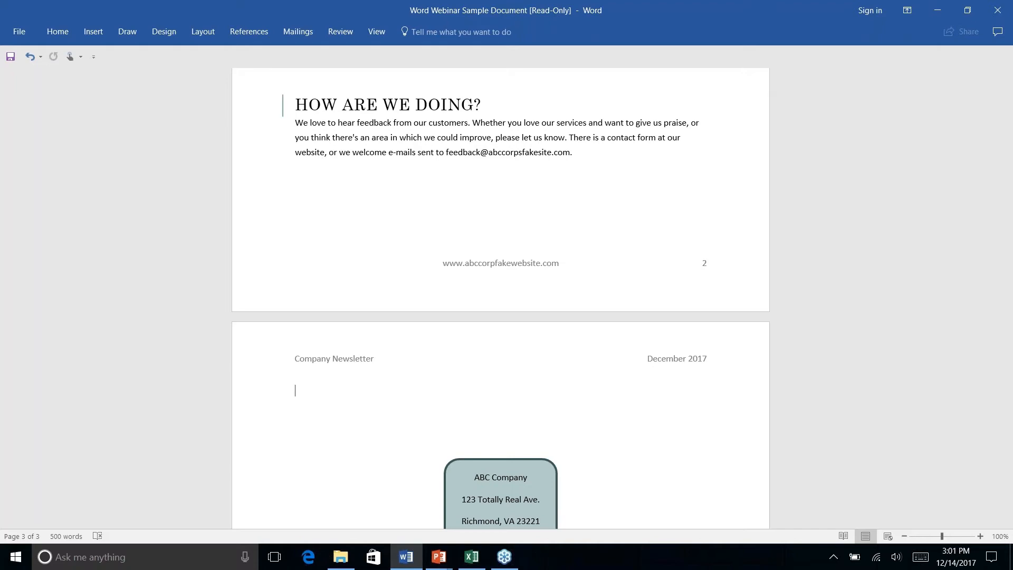
Start the Step-by-Step Mail Merge Wizard for the newsletter, with the insertion point at the title on page 1
scroll(500, 298, down, 8)
scroll(500, 298, up, 20)
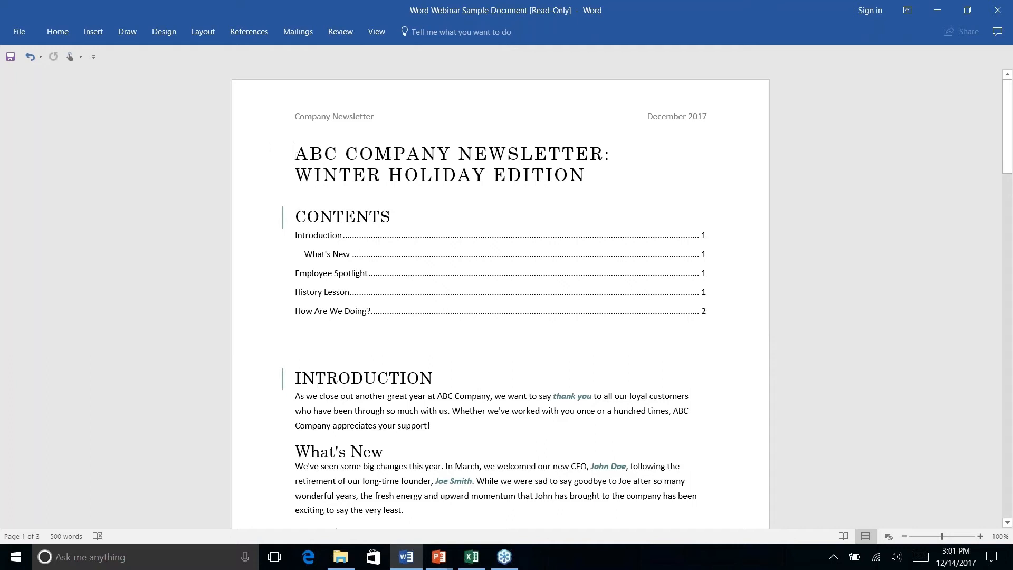
click(253, 35)
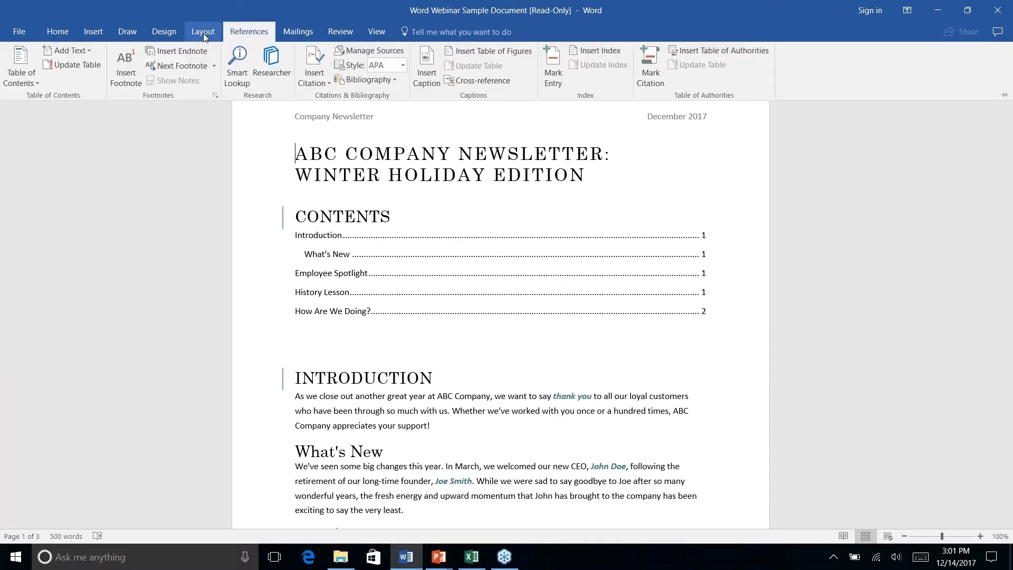
click(301, 35)
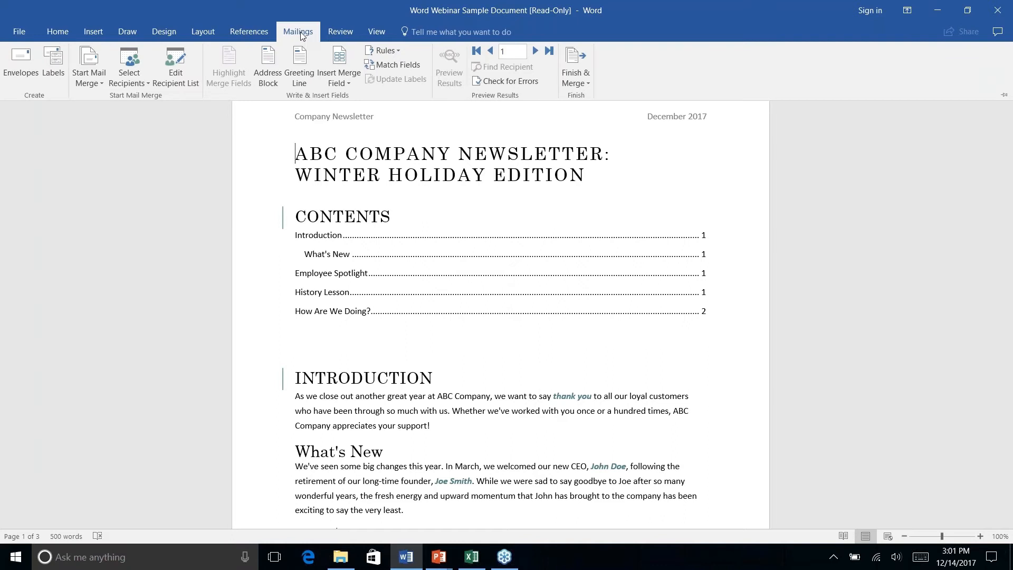
click(97, 86)
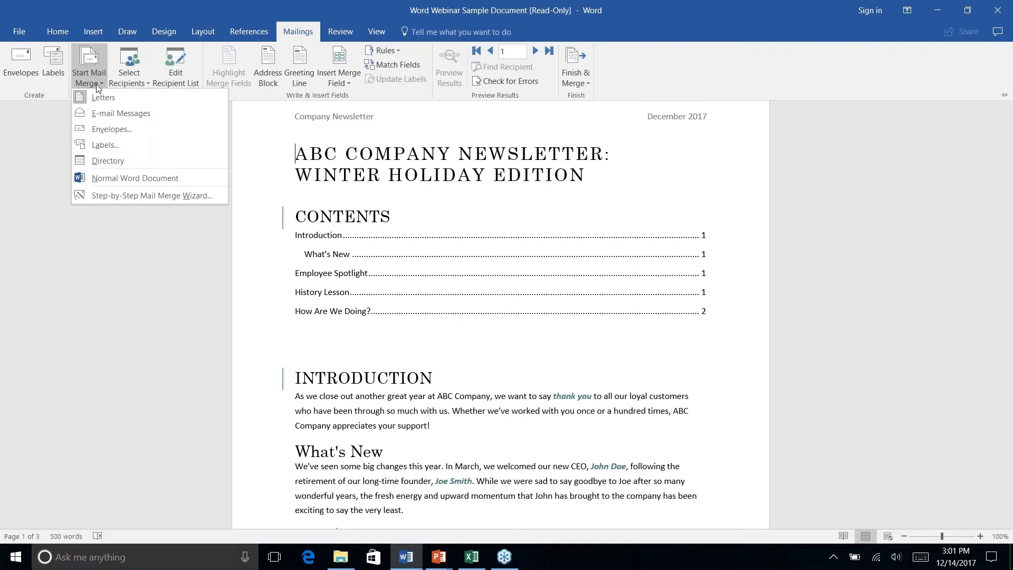
click(101, 195)
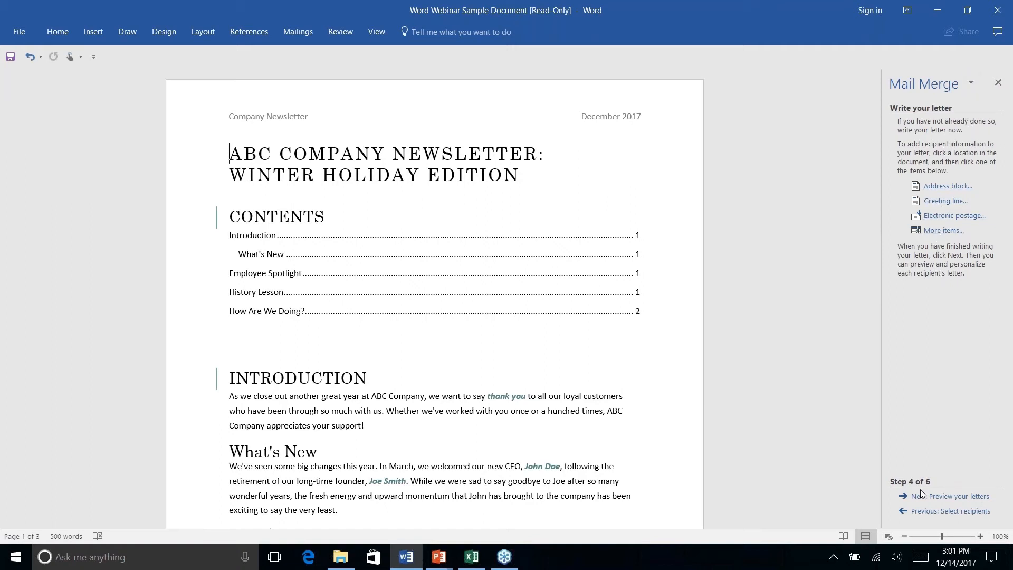
Go back to the mail merge's document type stage and proceed to recipient selection with Letters and the current document
click(934, 512)
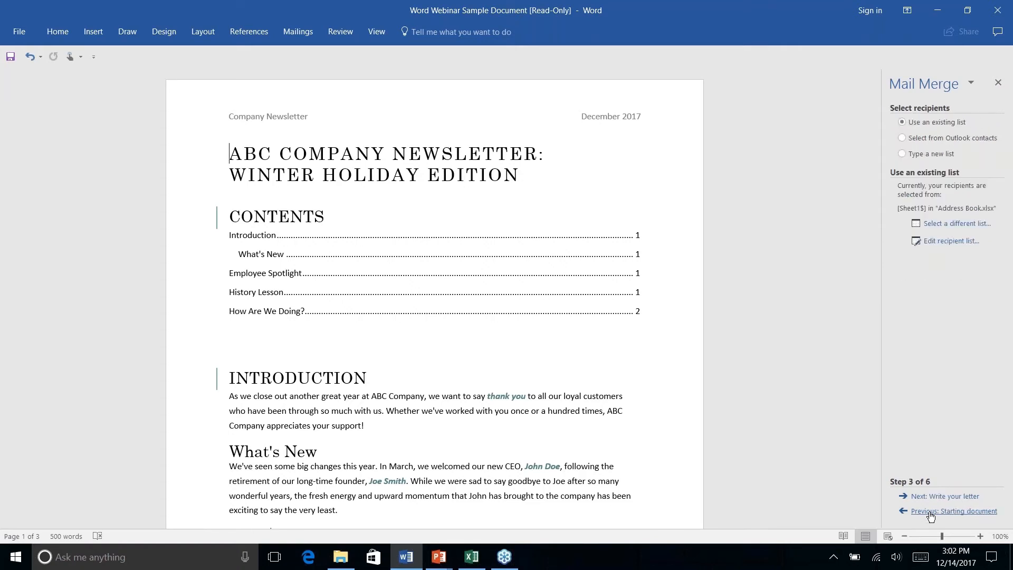
click(934, 511)
click(933, 512)
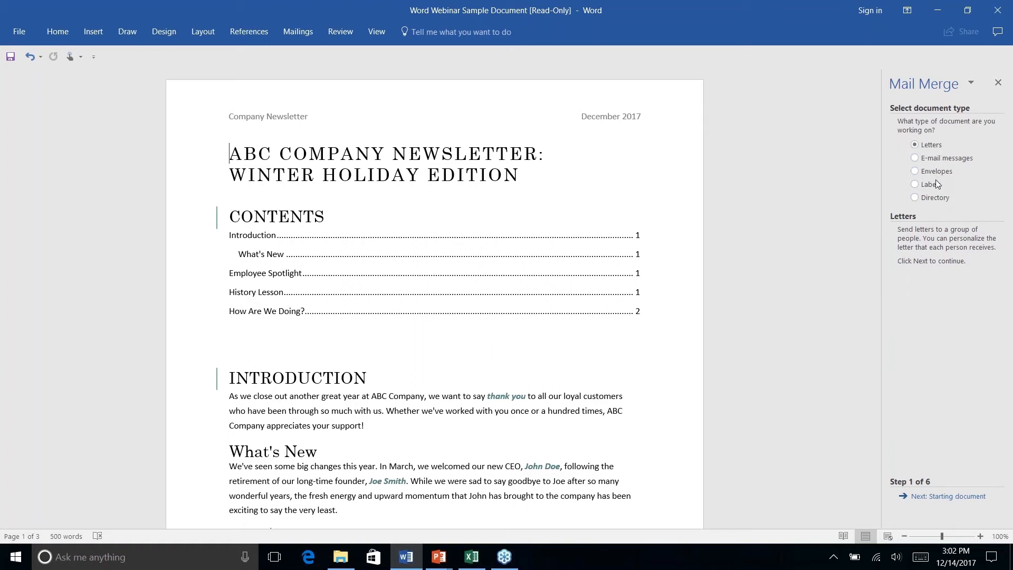
click(948, 499)
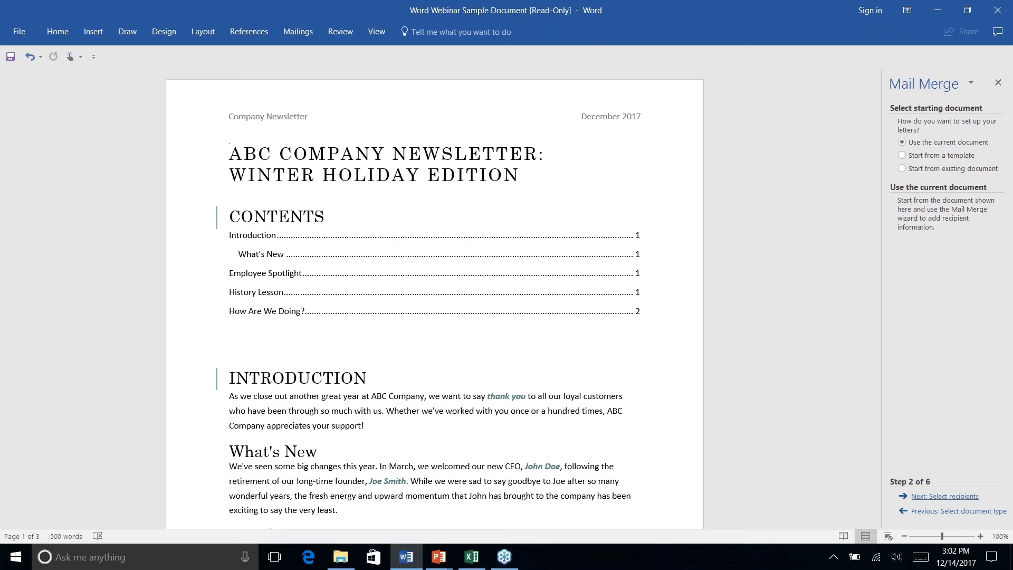
click(950, 497)
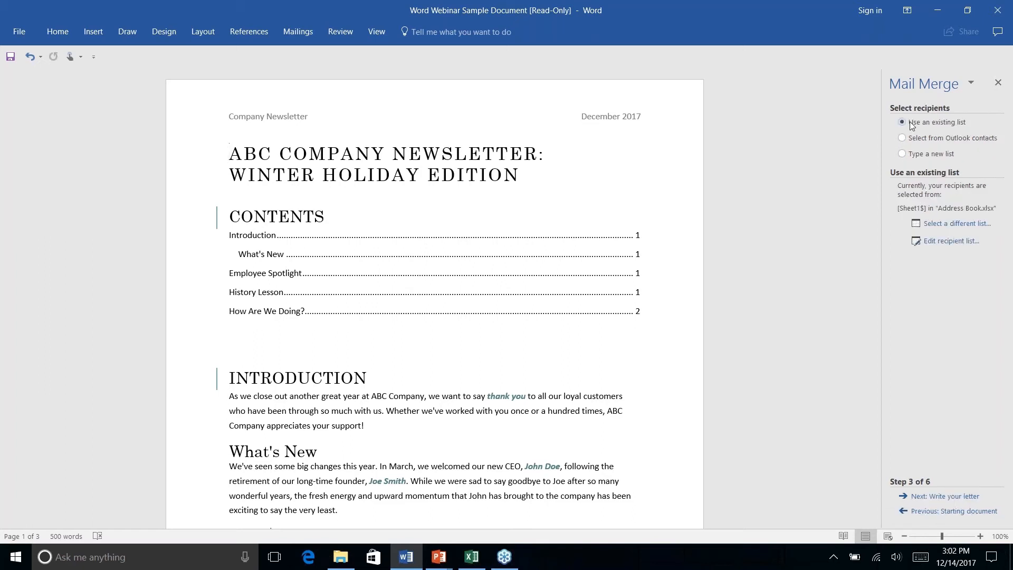
Load Sheet1$ of the Address Book workbook from Documents as the recipient list, with first-row column headers and all recipients included
click(946, 224)
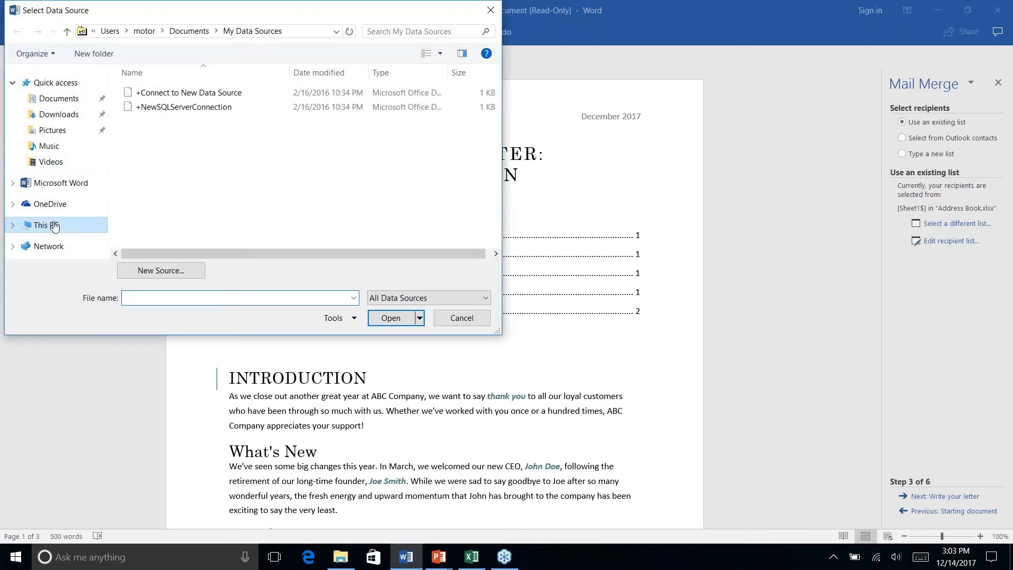
click(53, 96)
click(150, 122)
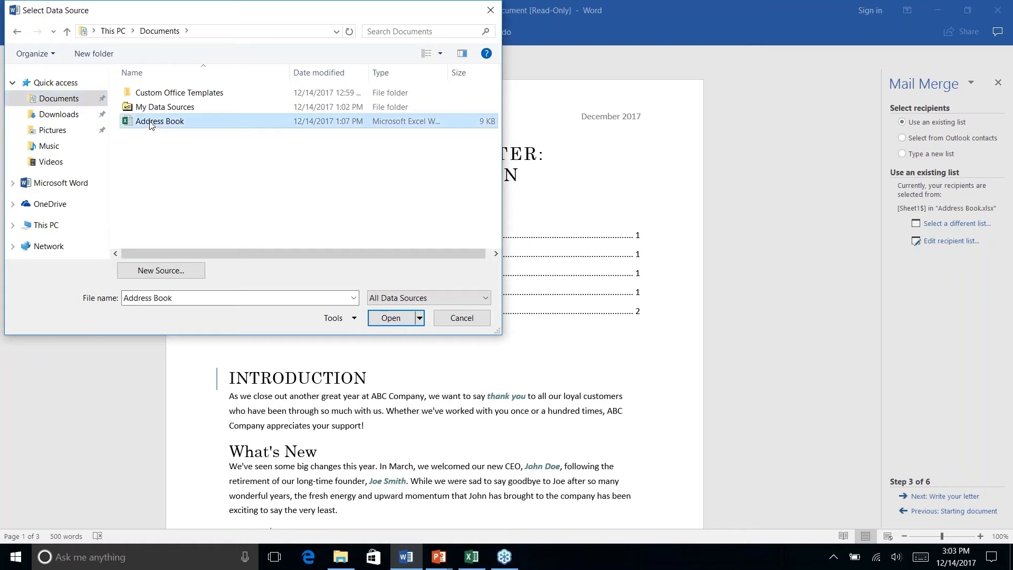
click(390, 318)
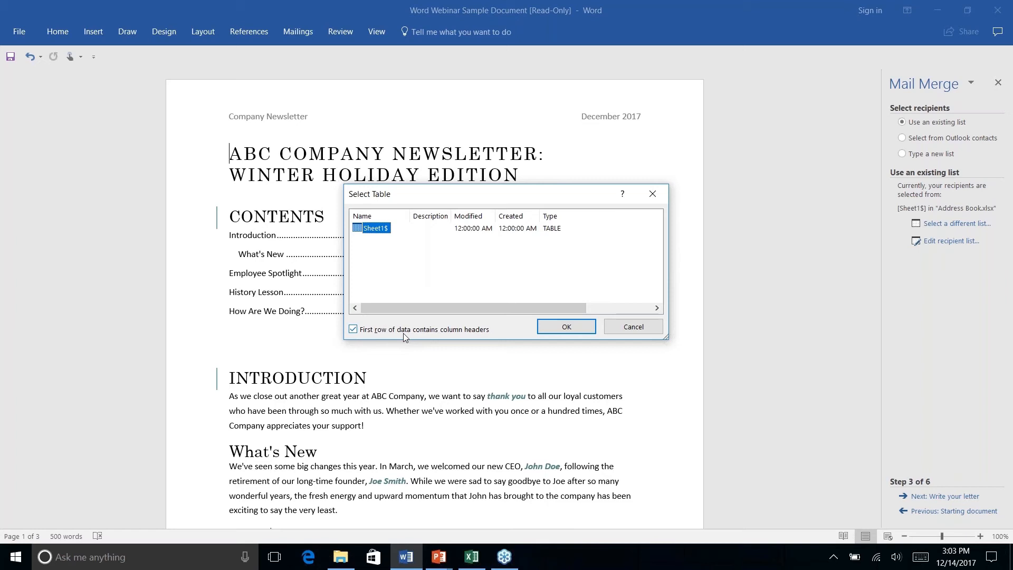
click(560, 329)
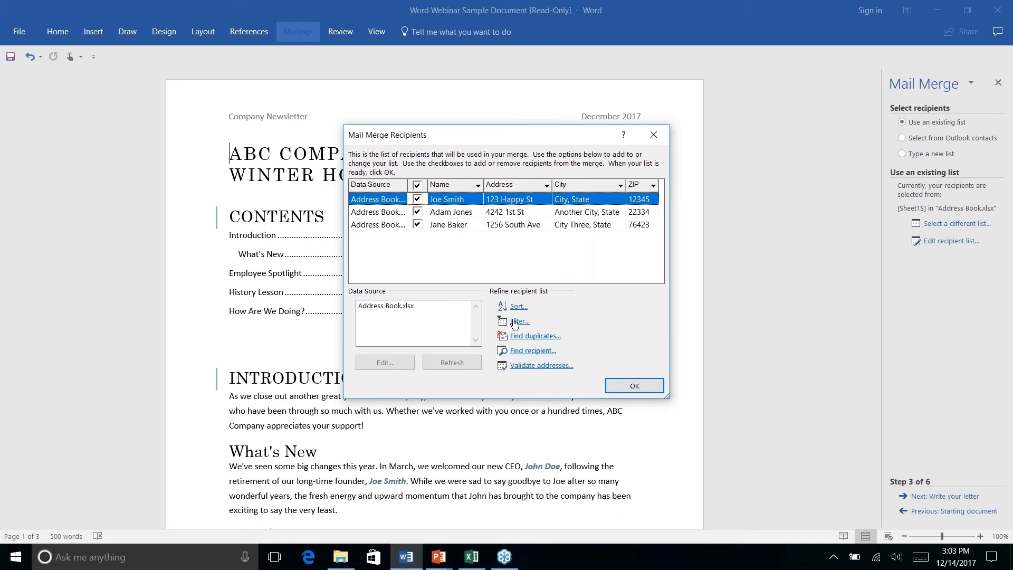
click(636, 387)
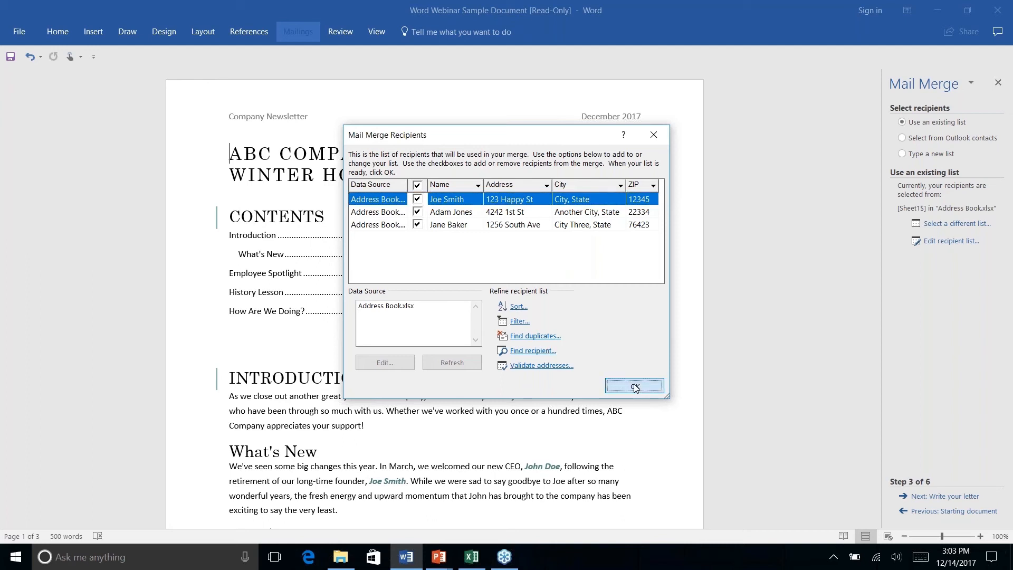
Proceed to writing the letter and insert an address block with recipient name and postal address before the newsletter title
click(933, 496)
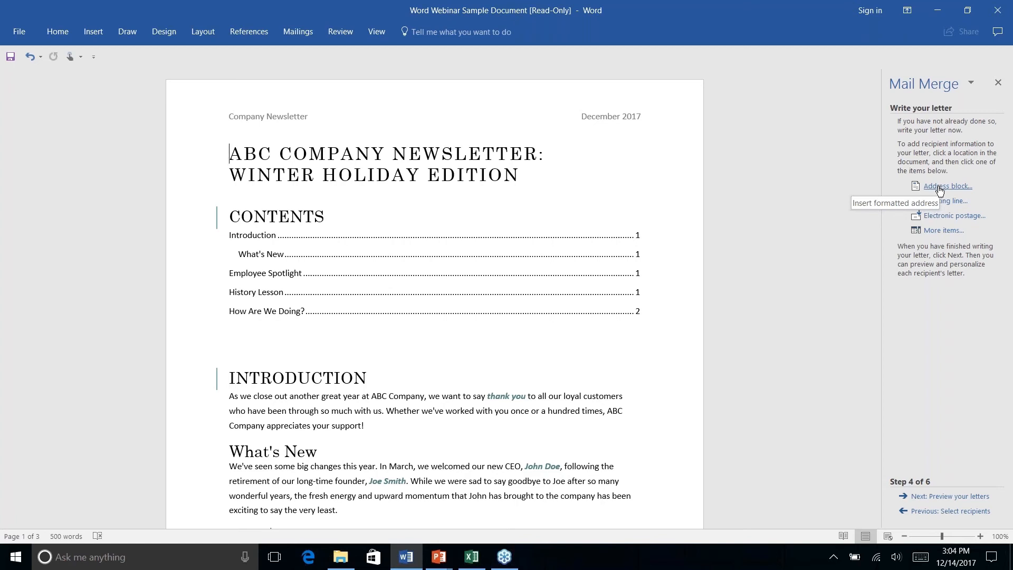
click(939, 189)
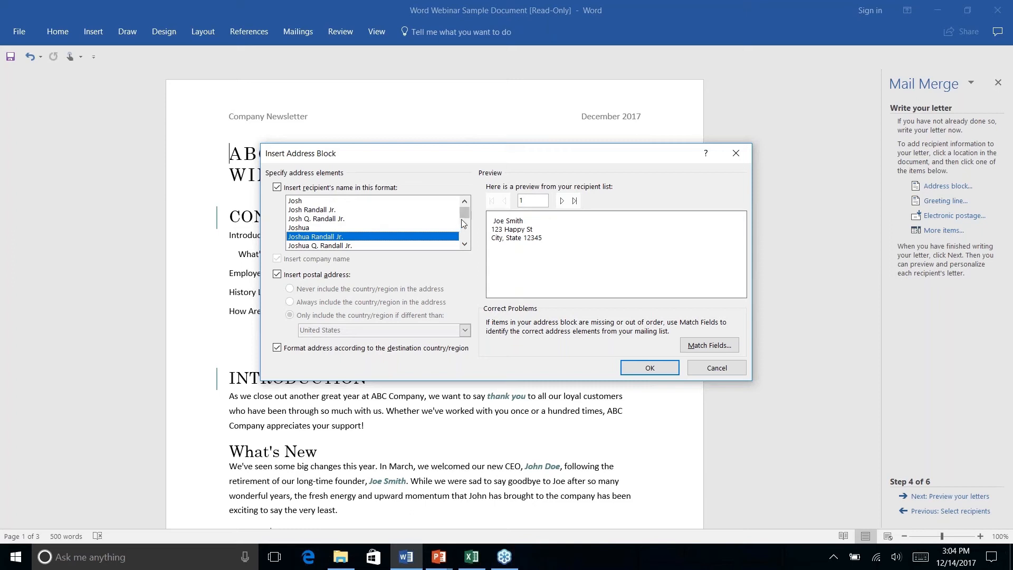
mouse_move(464, 216)
mouse_down()
mouse_move(464, 242)
mouse_move(463, 219)
mouse_up()
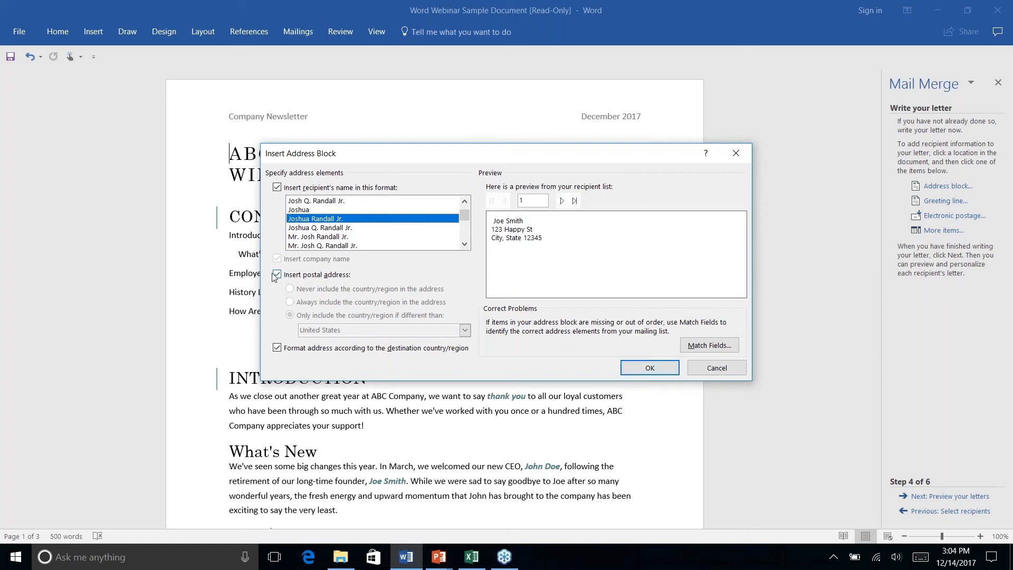
click(650, 369)
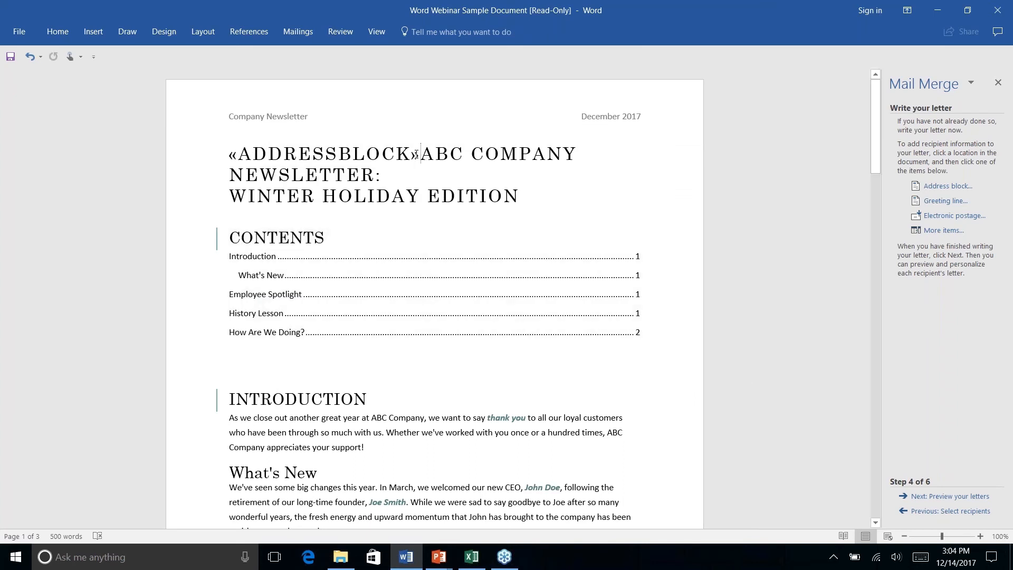
Put the address block on its own line above the newsletter title, with one blank line between them
drag(416, 154, 229, 154)
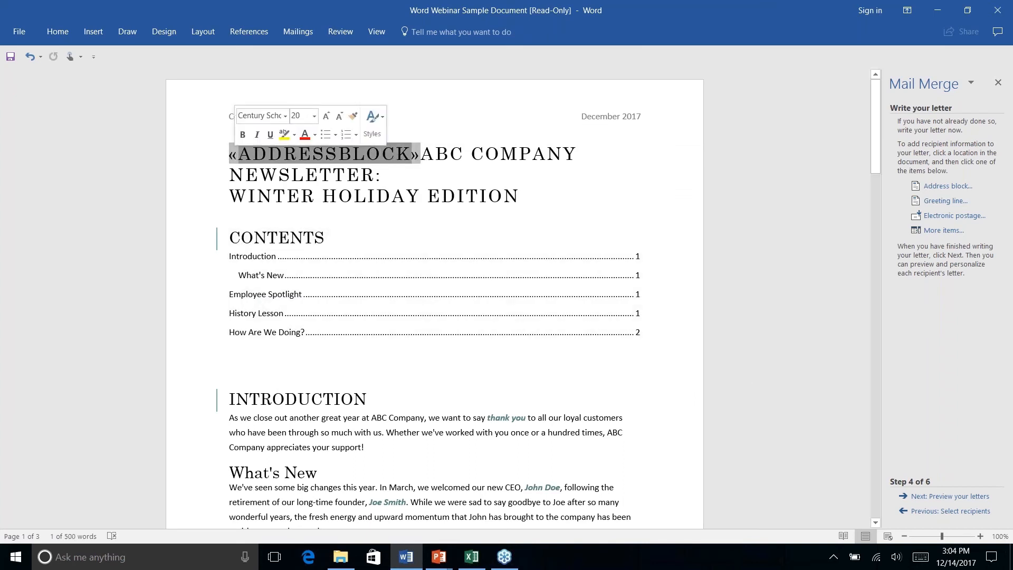
click(395, 154)
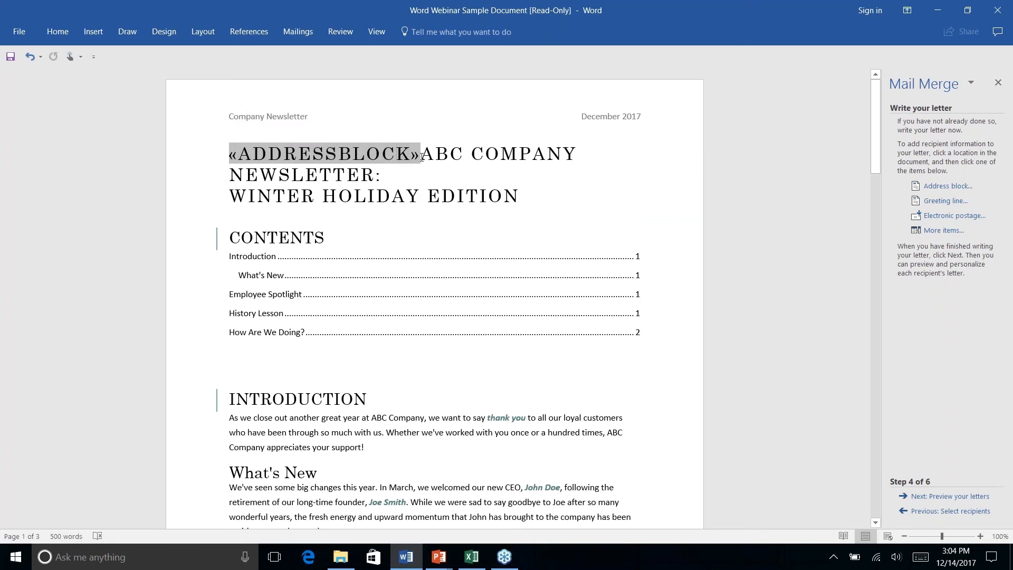
click(421, 155)
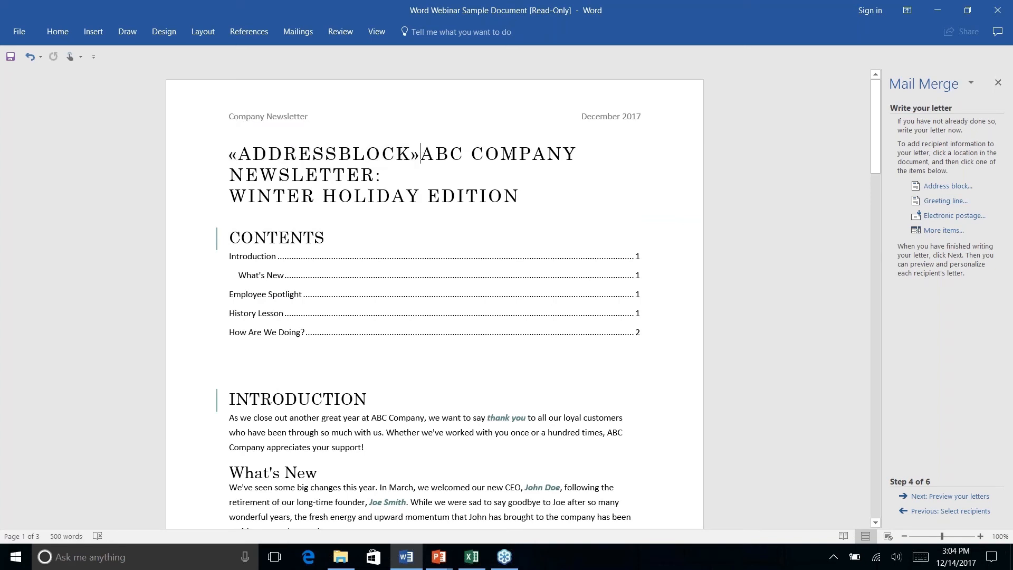
key(Return)
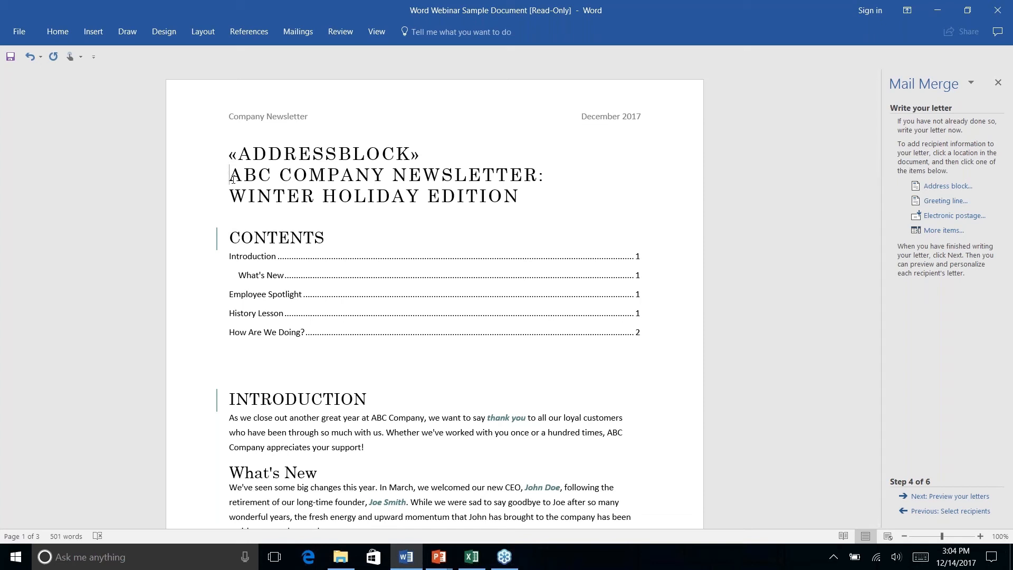
key(Return)
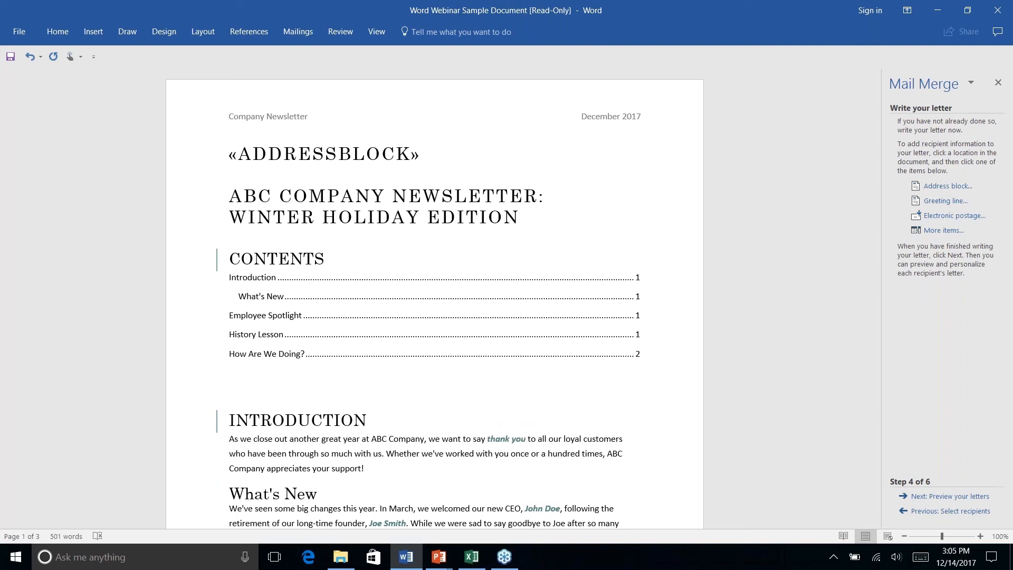
Preview the first recipient's merged letter, proceeding to the merge completion stage, and switch to the presentation slideshow
click(953, 497)
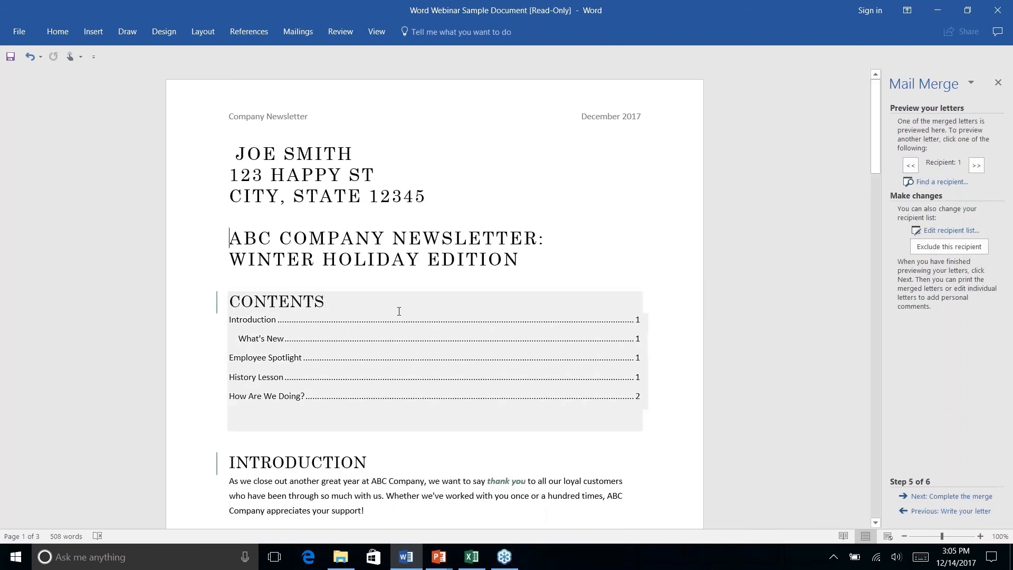
click(383, 176)
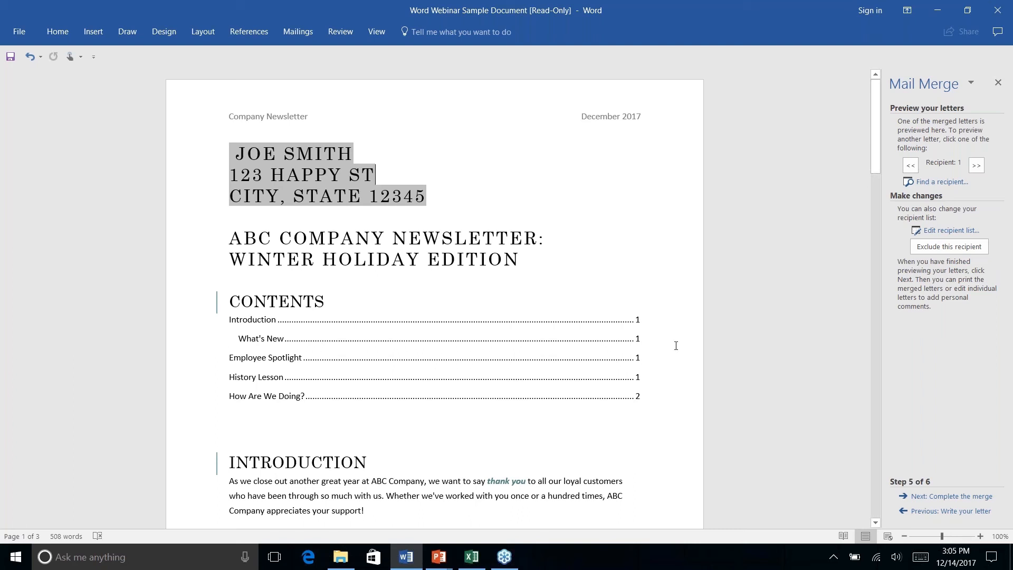
click(952, 496)
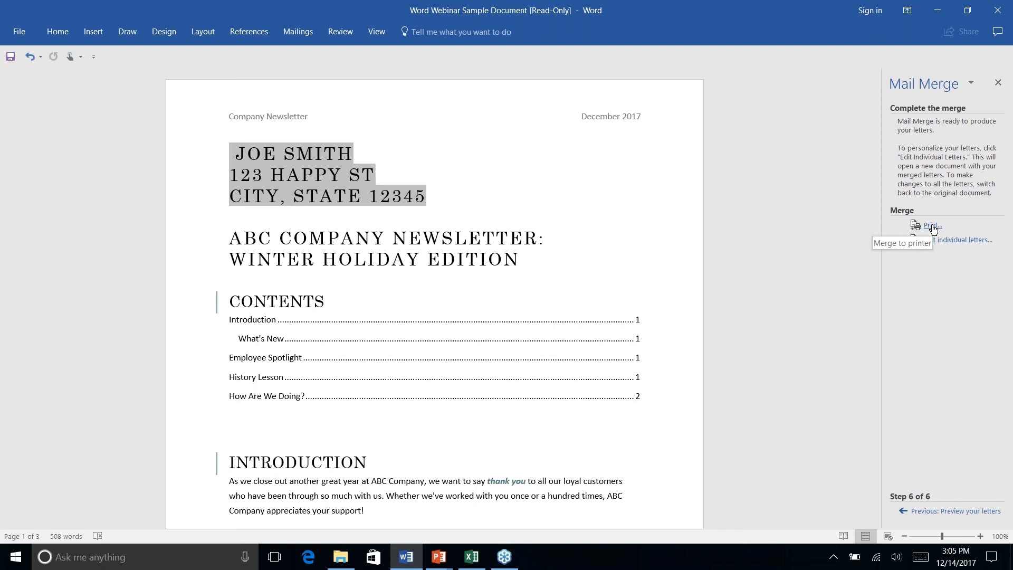
key(alt+Tab)
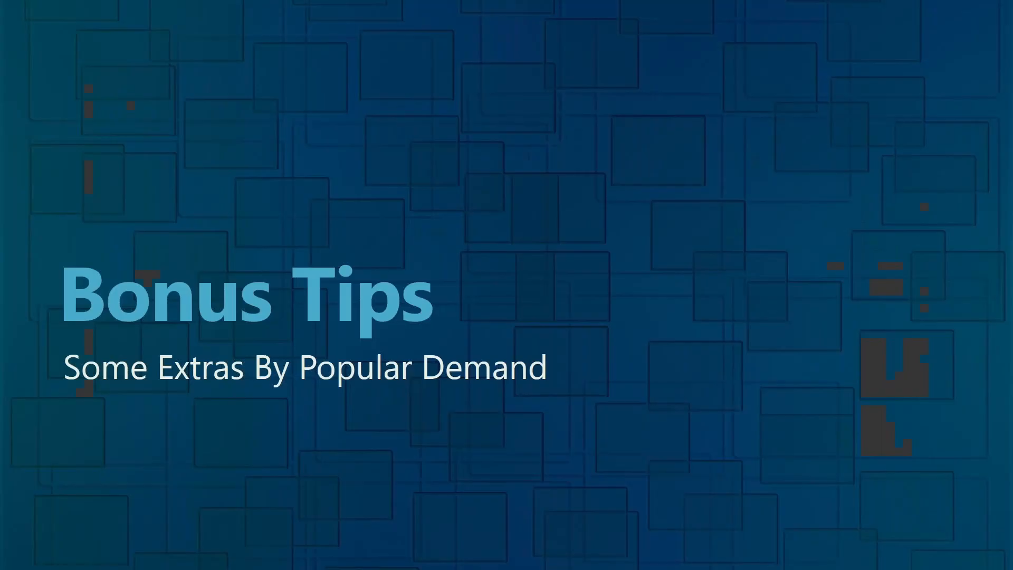